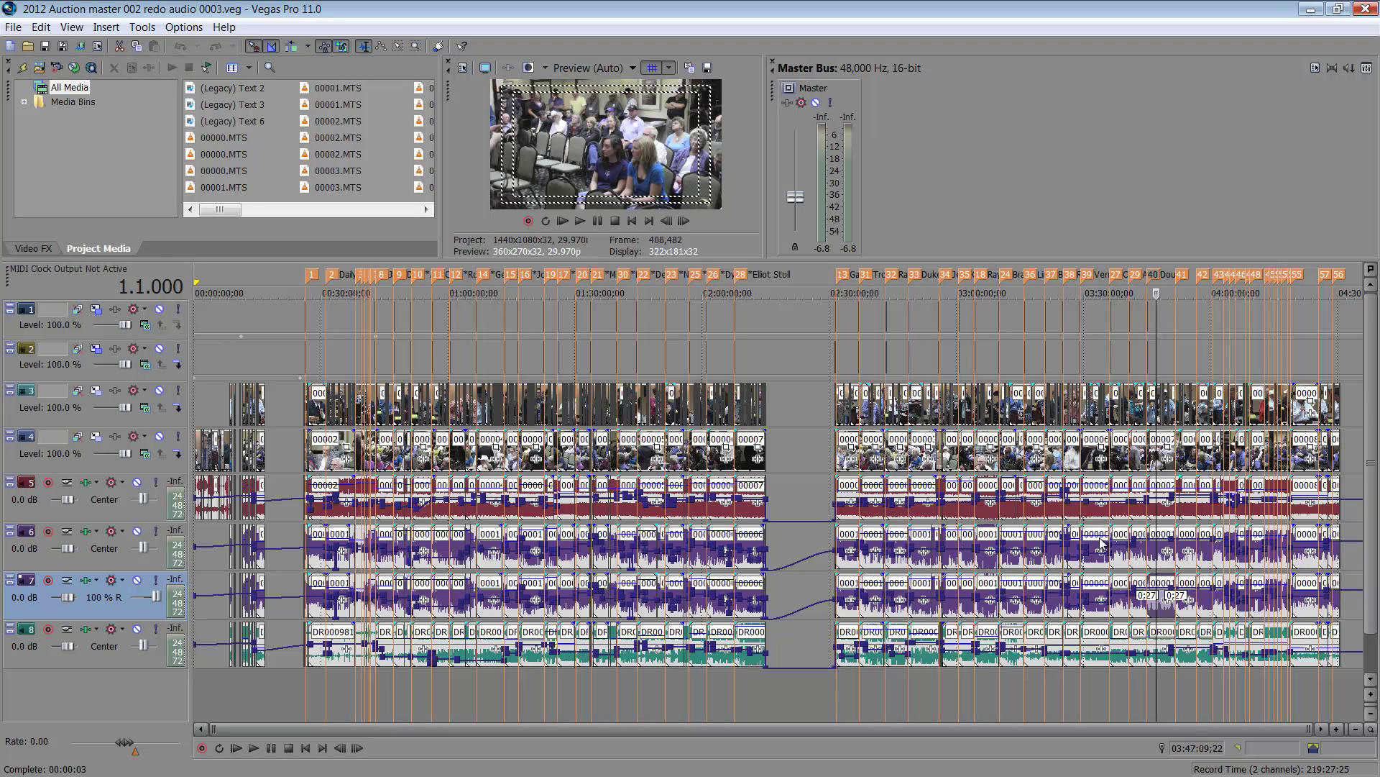
# Step: Move the playhead to about 01:08 and zoom the timeline in around 01:07
pyautogui.click(591, 352)
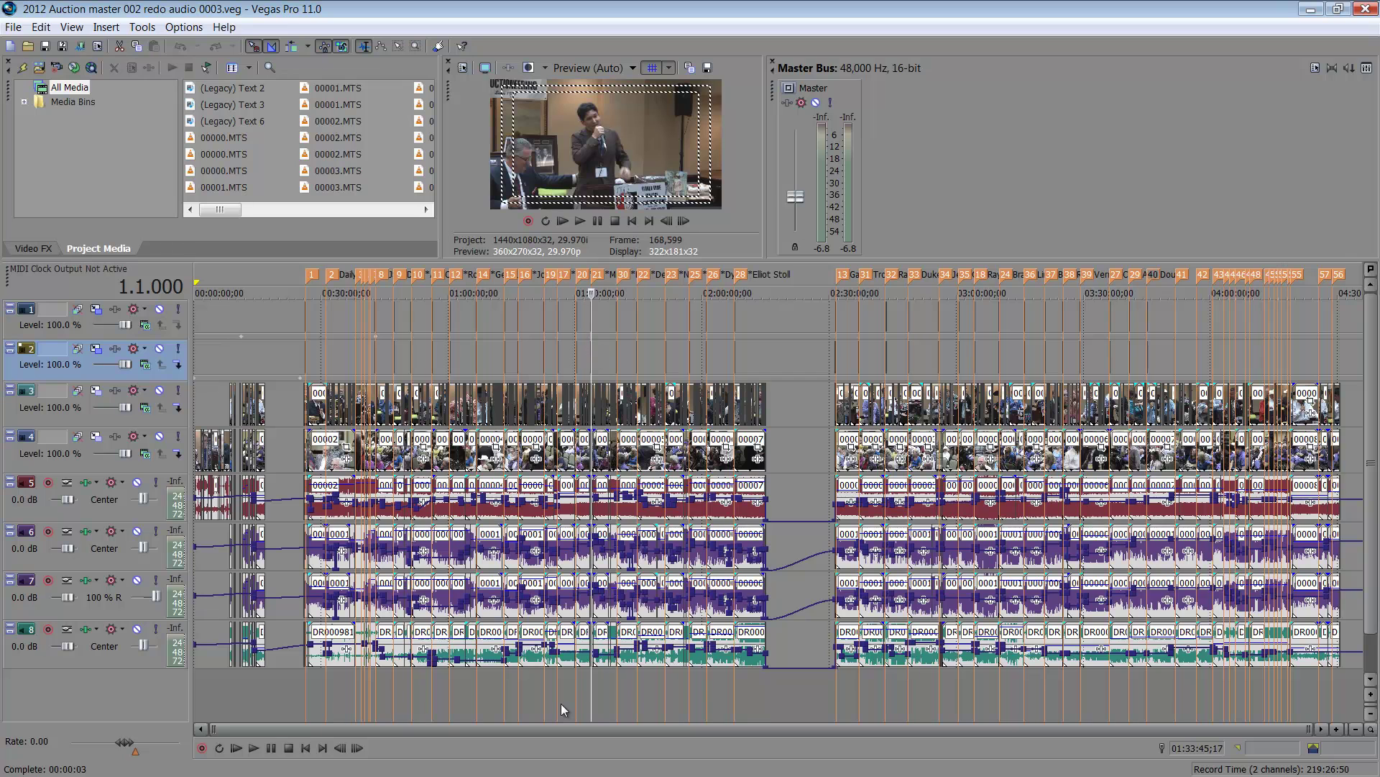
pyautogui.click(484, 656)
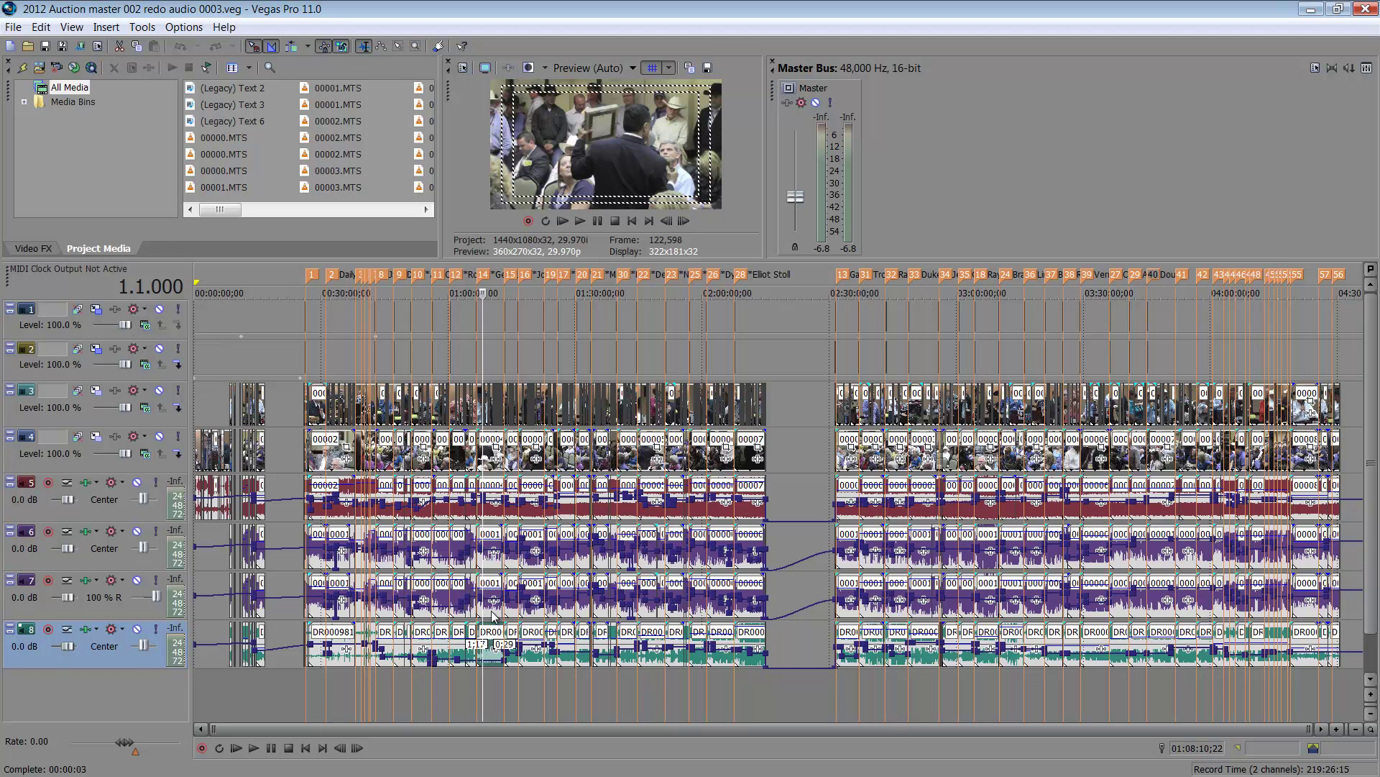
pyautogui.scroll(10, 496, 597)
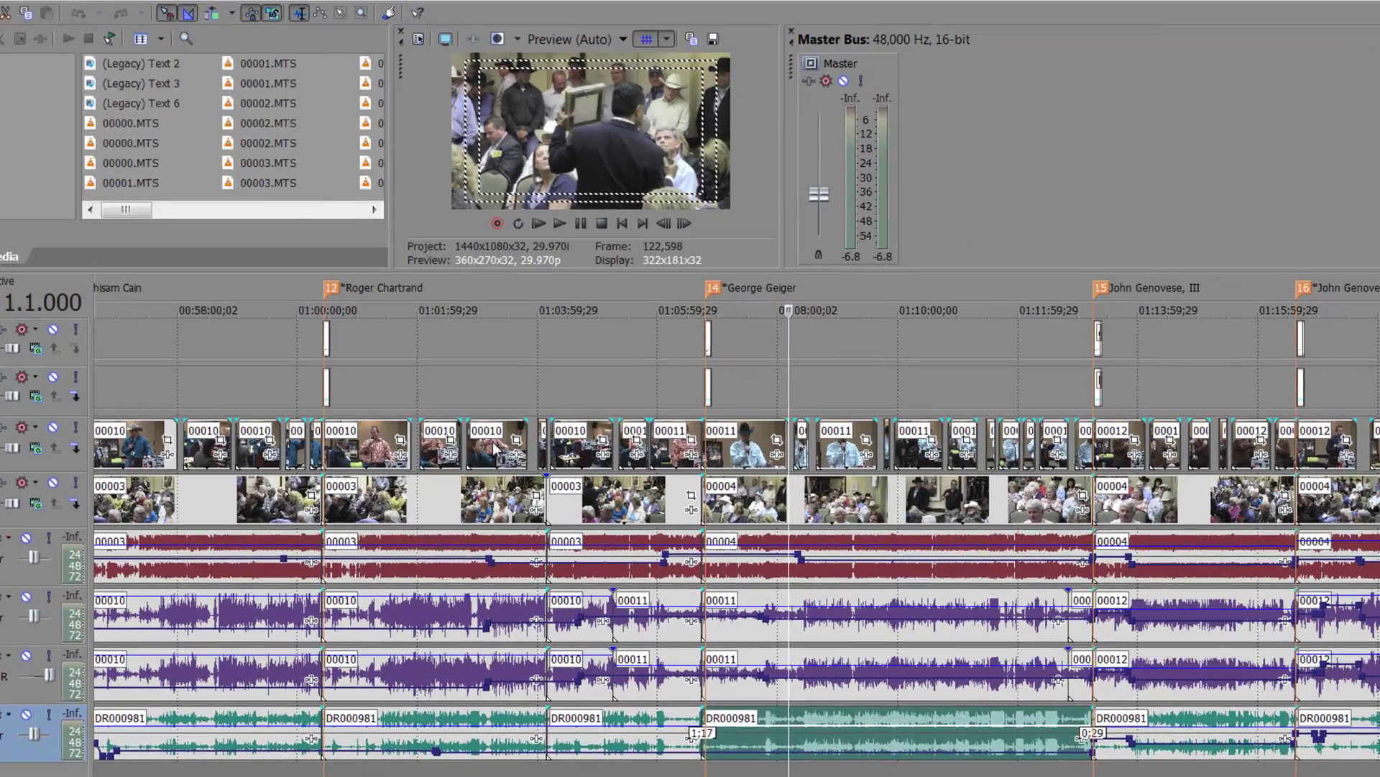
# Step: Place the playhead in the 00003 camera footage and zoom in around 01:02:15
pyautogui.click(520, 402)
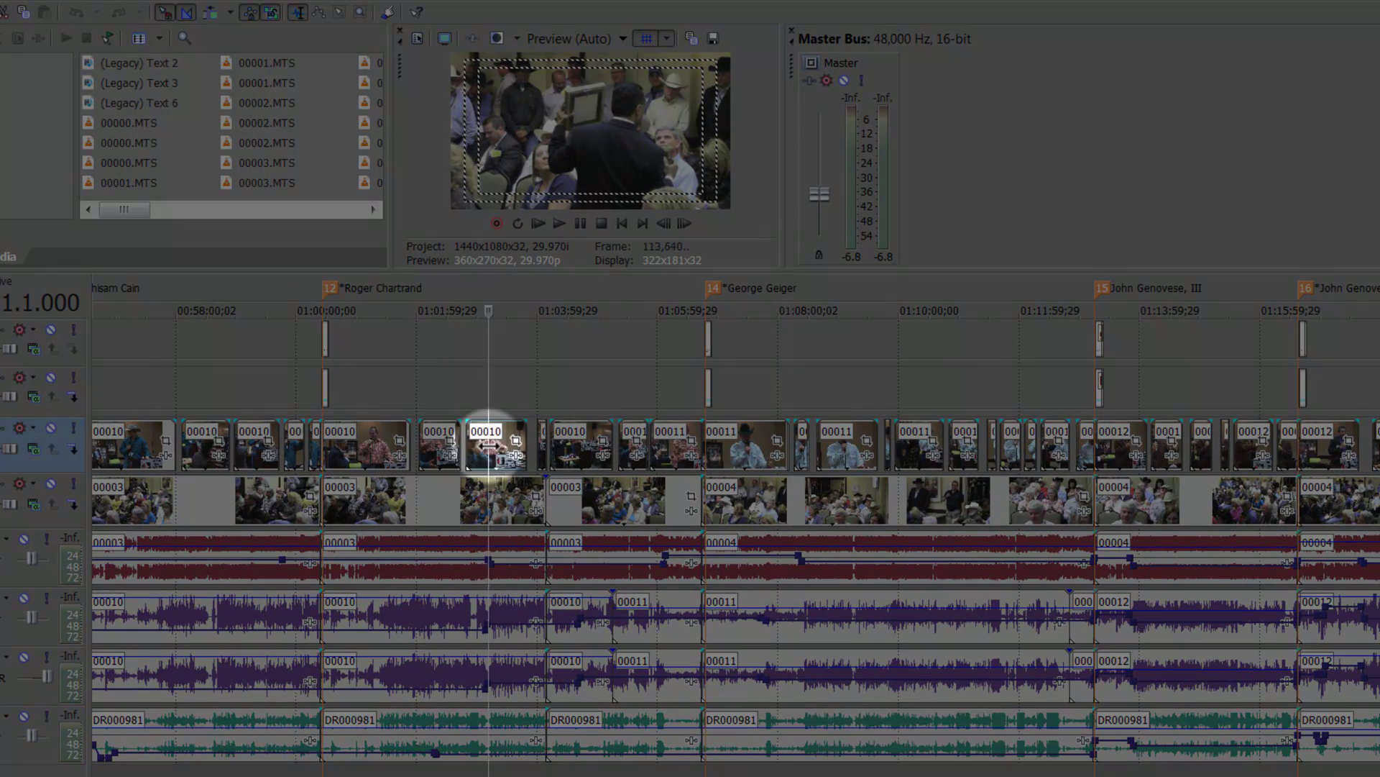
pyautogui.click(464, 506)
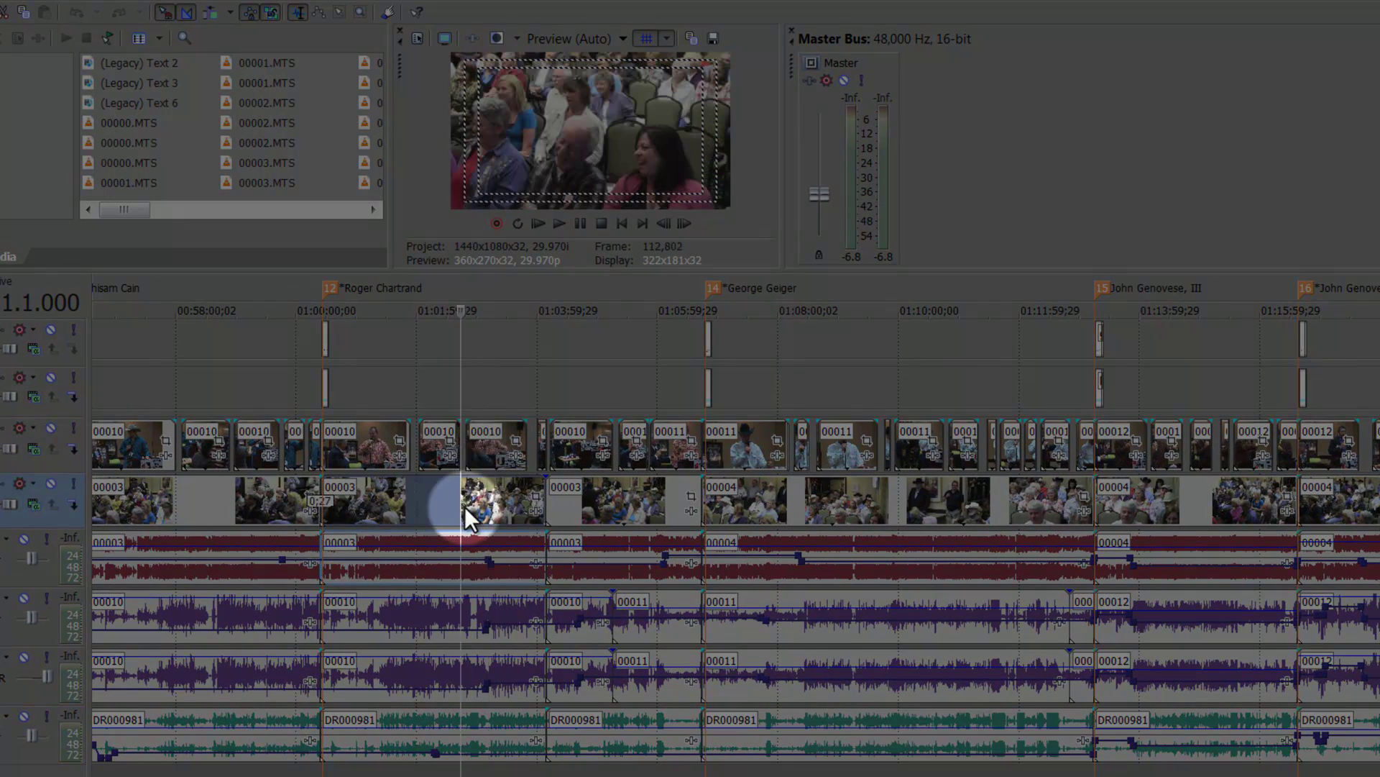
pyautogui.scroll(5, 465, 506)
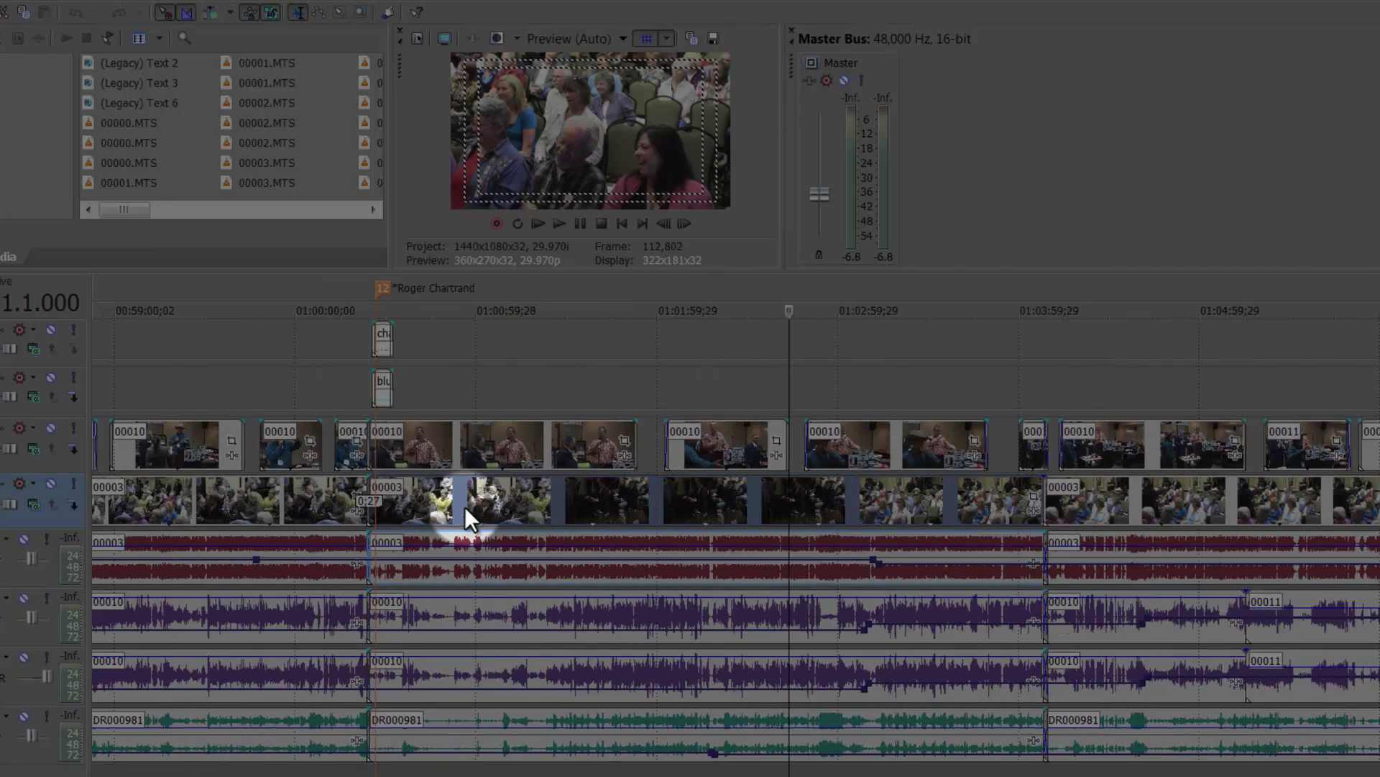
pyautogui.click(795, 503)
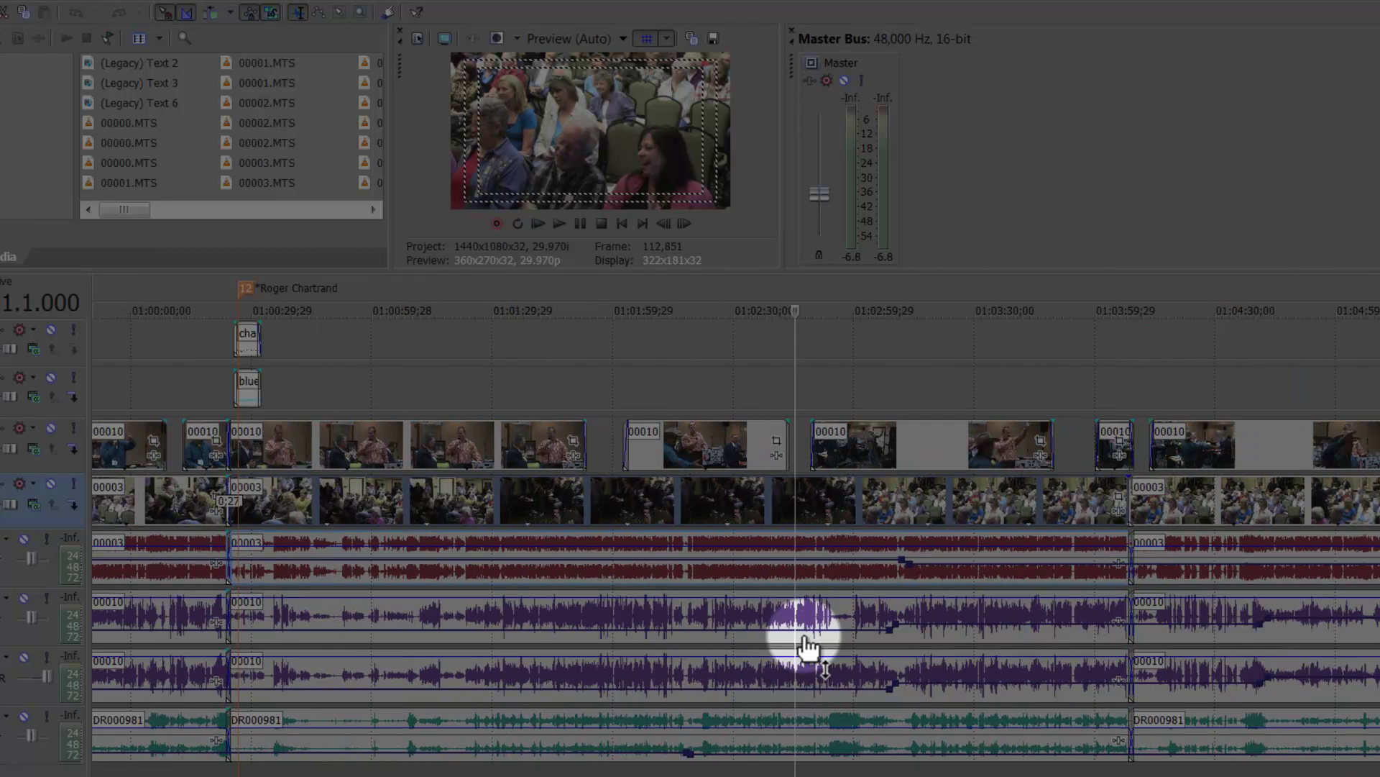
# Step: Select the 00003, DR000981 and 00010 audio events and zoom to compare their waveforms
pyautogui.click(281, 568)
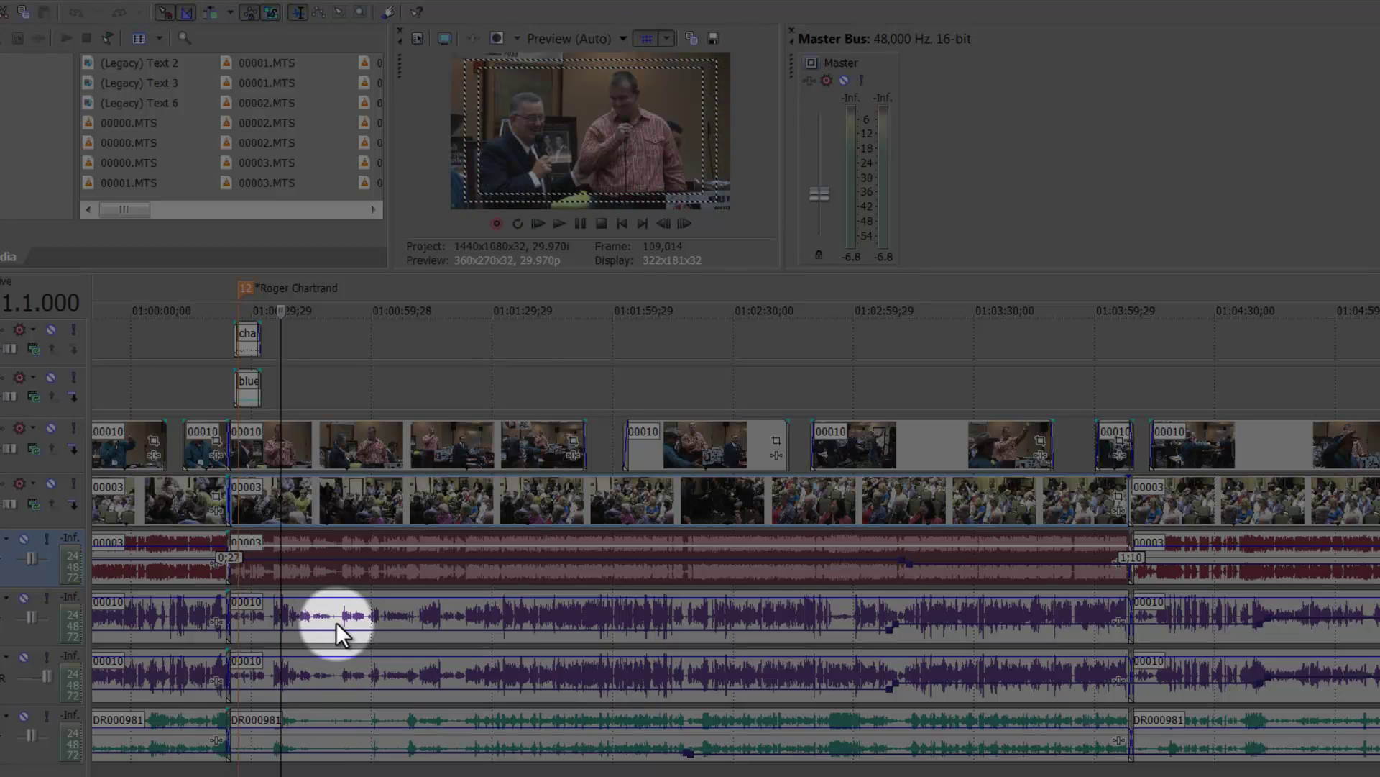
pyautogui.click(350, 717)
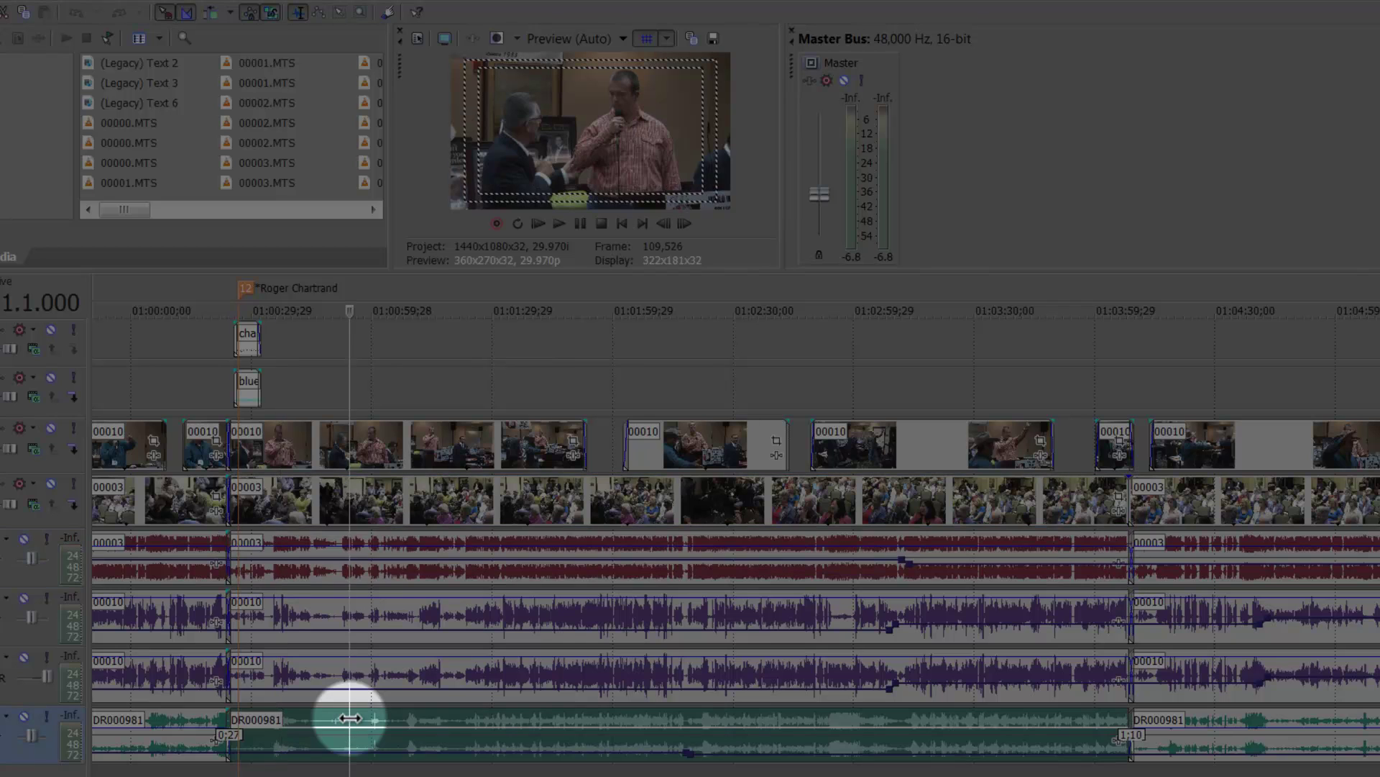
pyautogui.click(675, 619)
pyautogui.scroll(5, 676, 619)
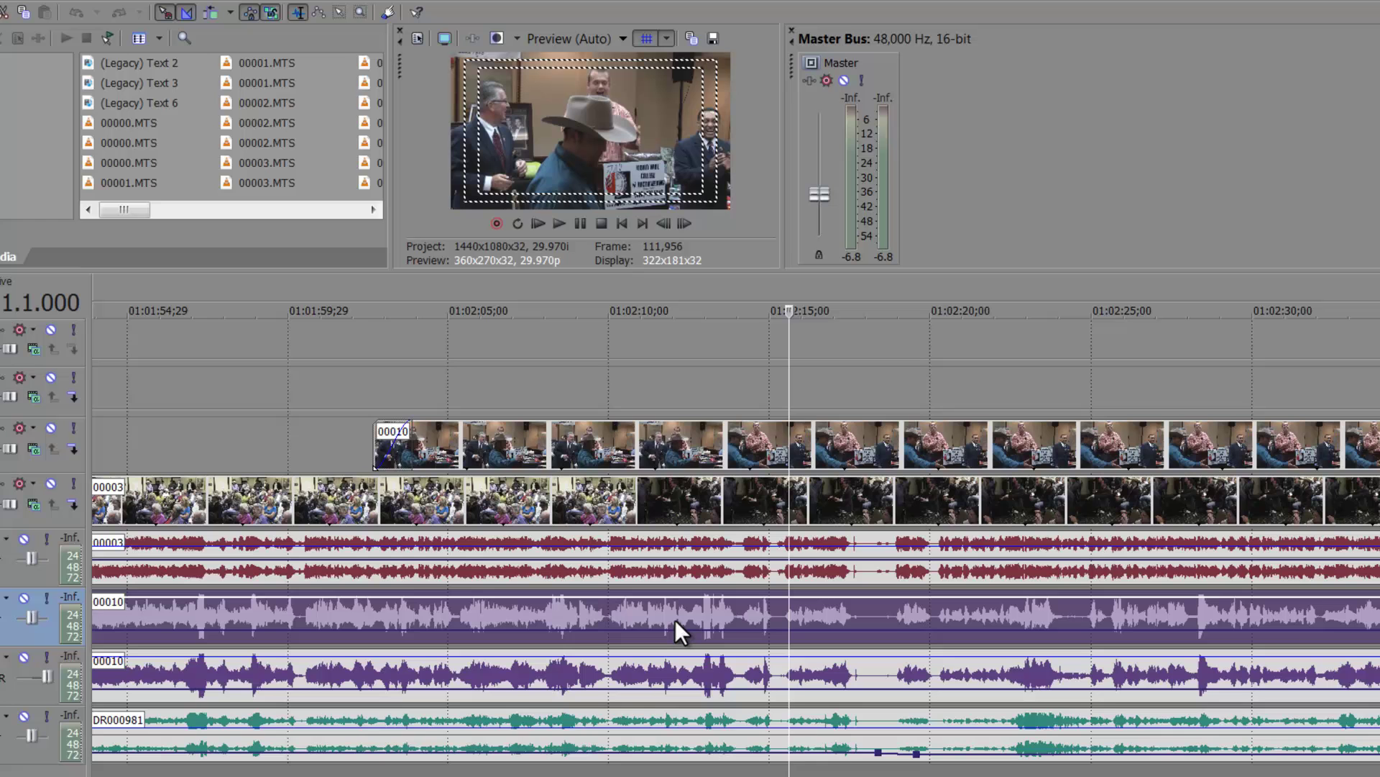
pyautogui.scroll(4, 675, 619)
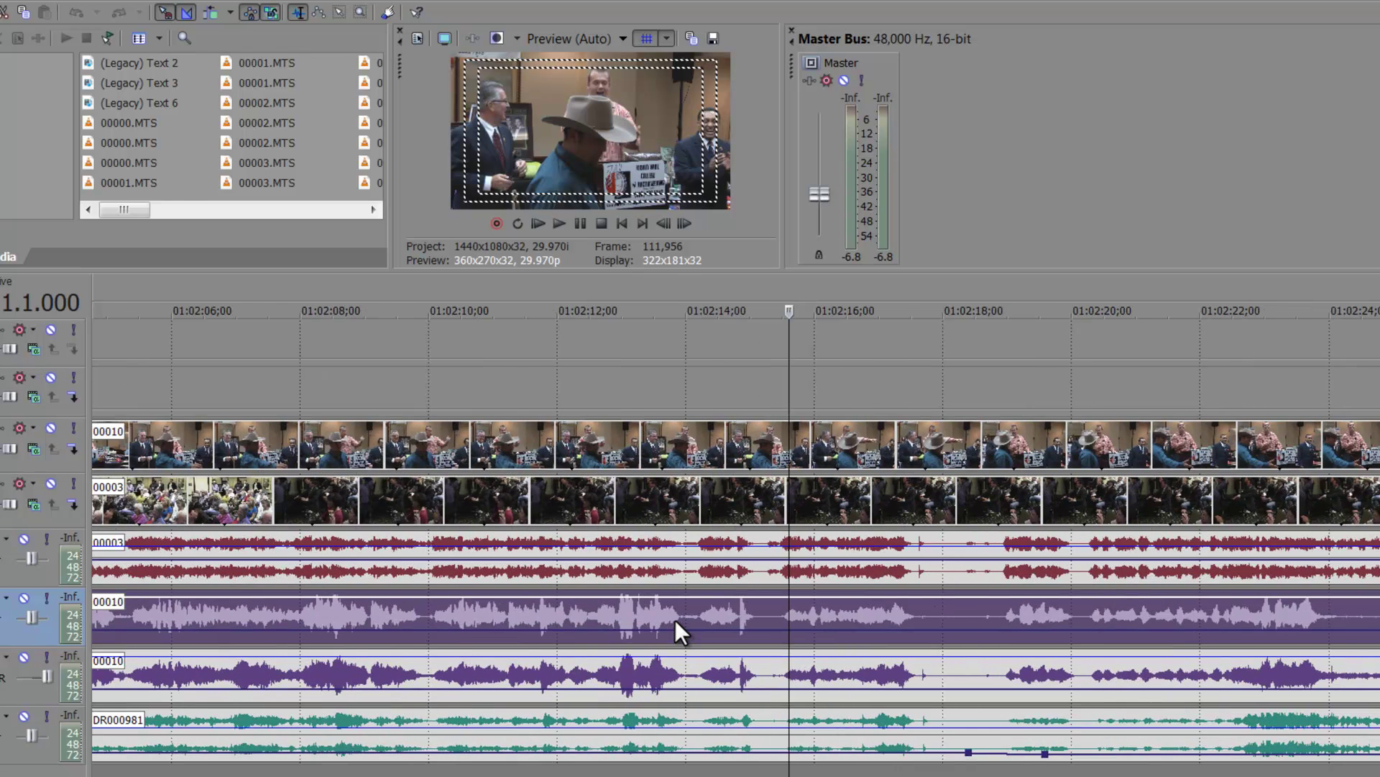
pyautogui.scroll(2, 675, 619)
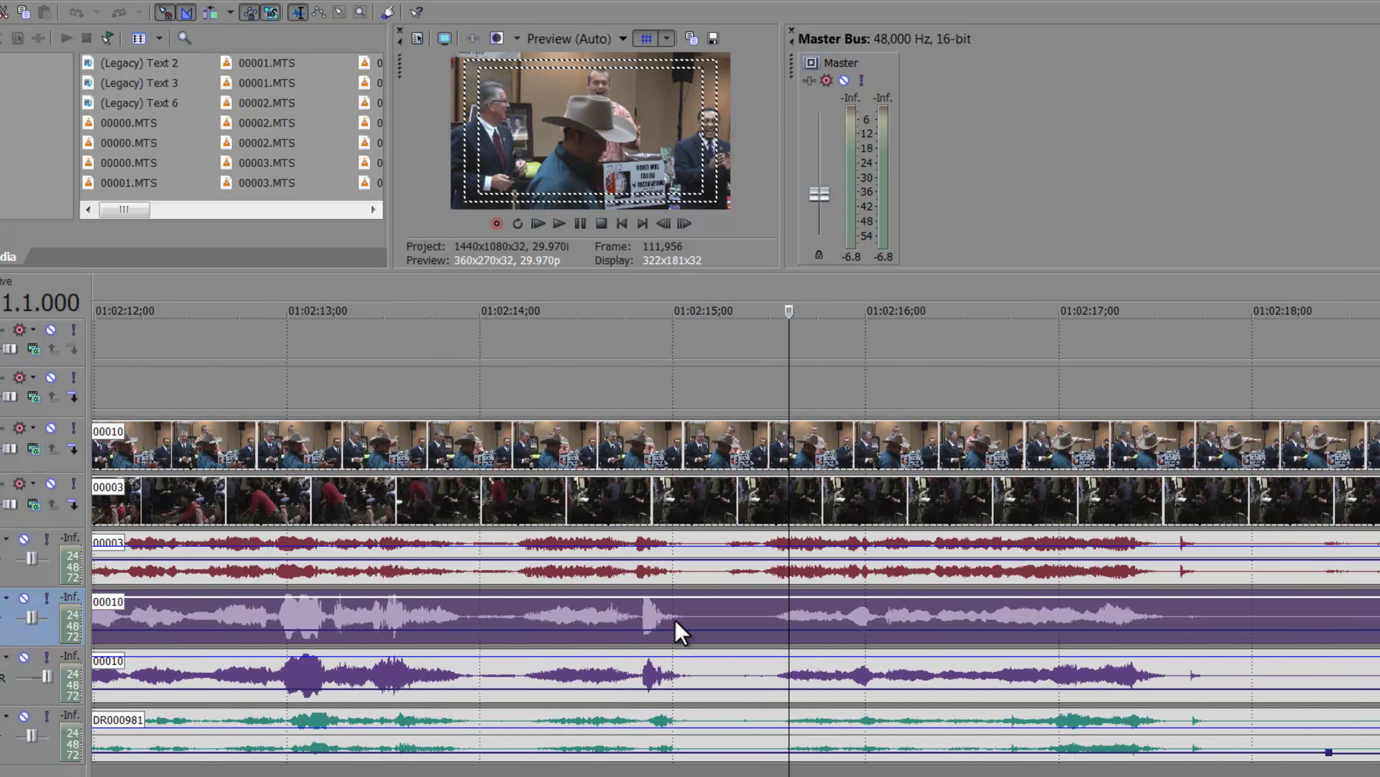
pyautogui.scroll(2, 675, 620)
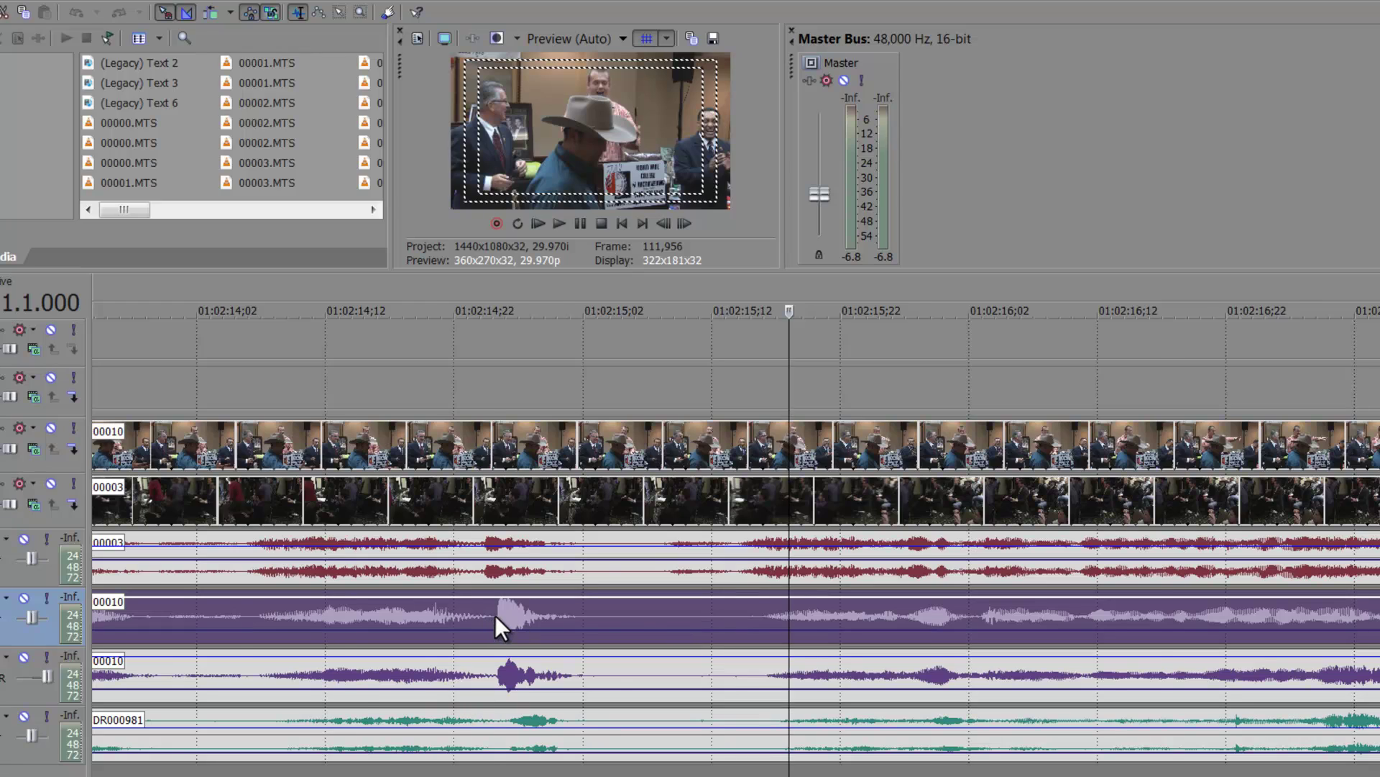
pyautogui.scroll(-4, 494, 614)
pyautogui.scroll(-10, 495, 615)
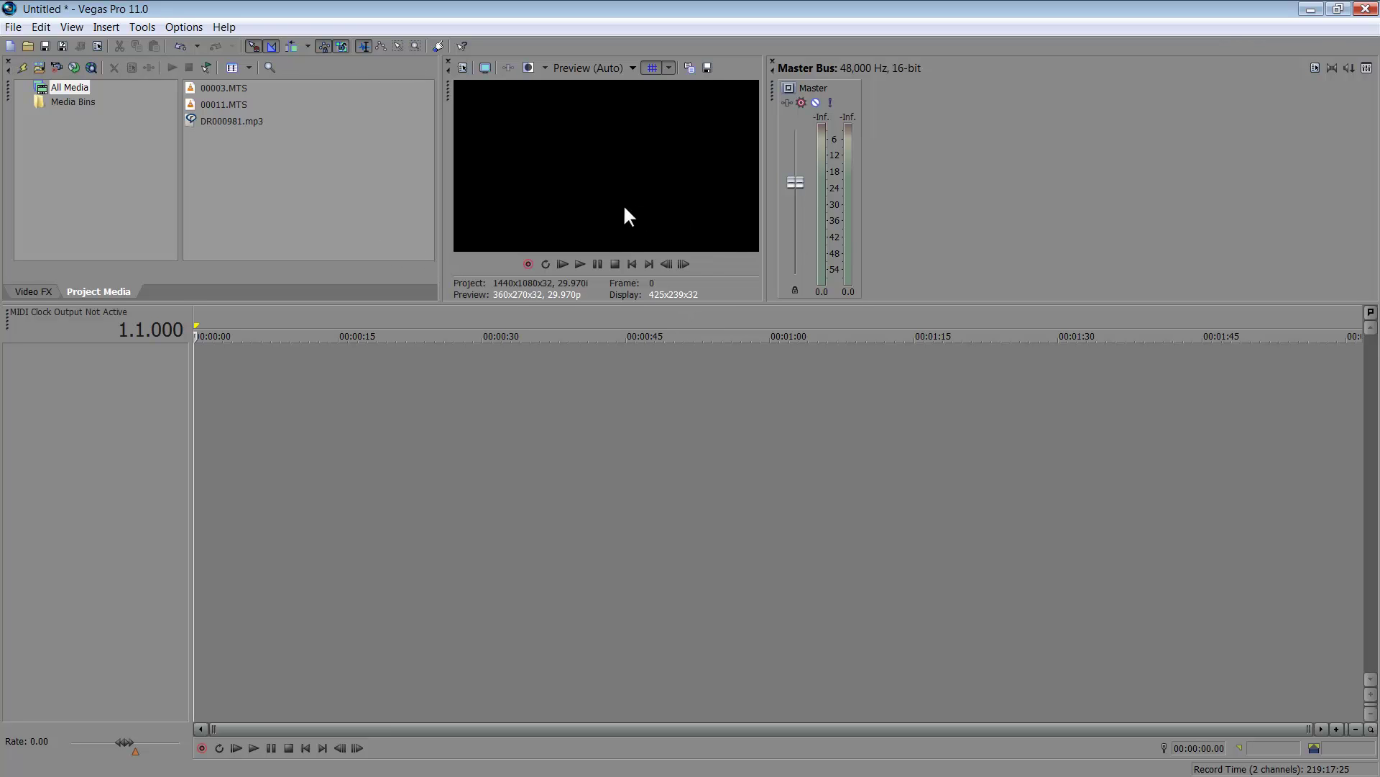
# Step: Drag 00011.MTS from Project Media onto the empty timeline and scrub through the clip
pyautogui.click(209, 105)
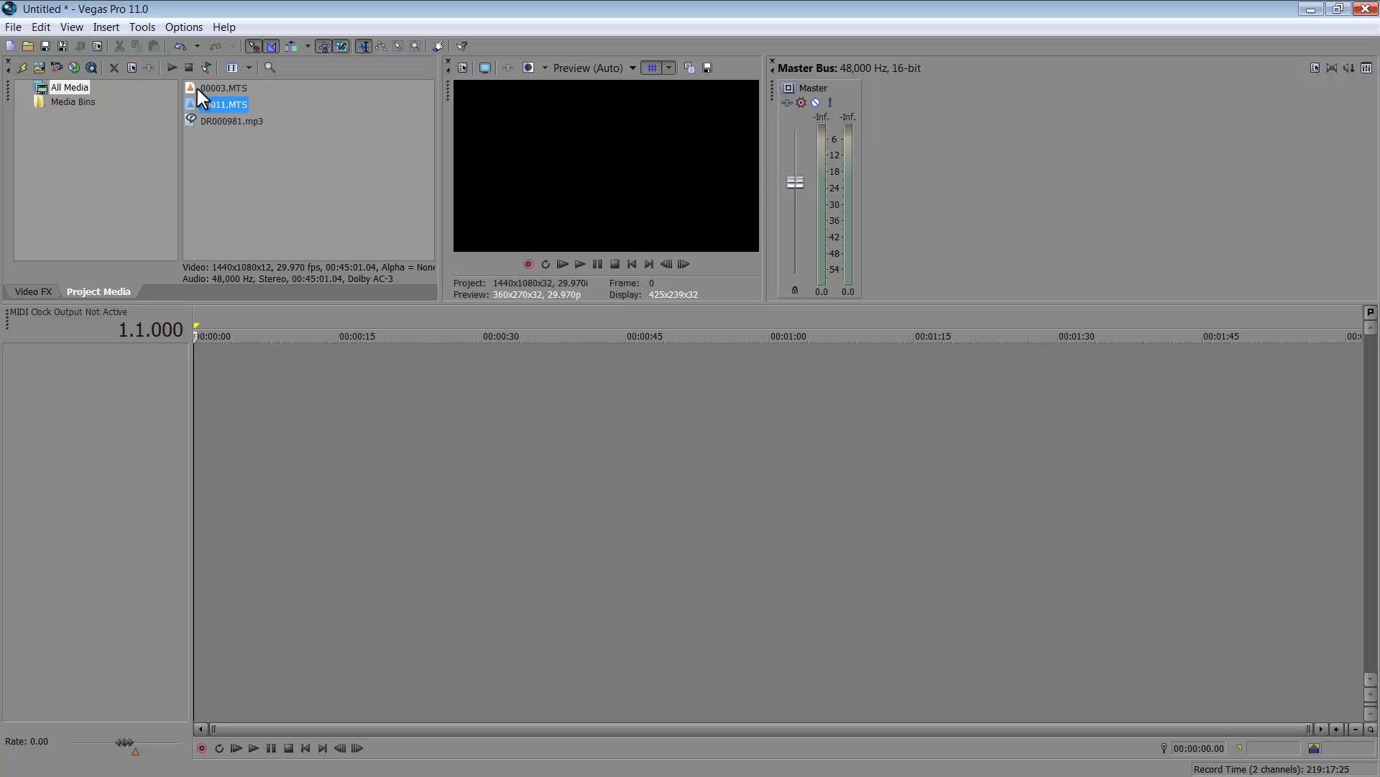
pyautogui.click(198, 88)
pyautogui.click(218, 118)
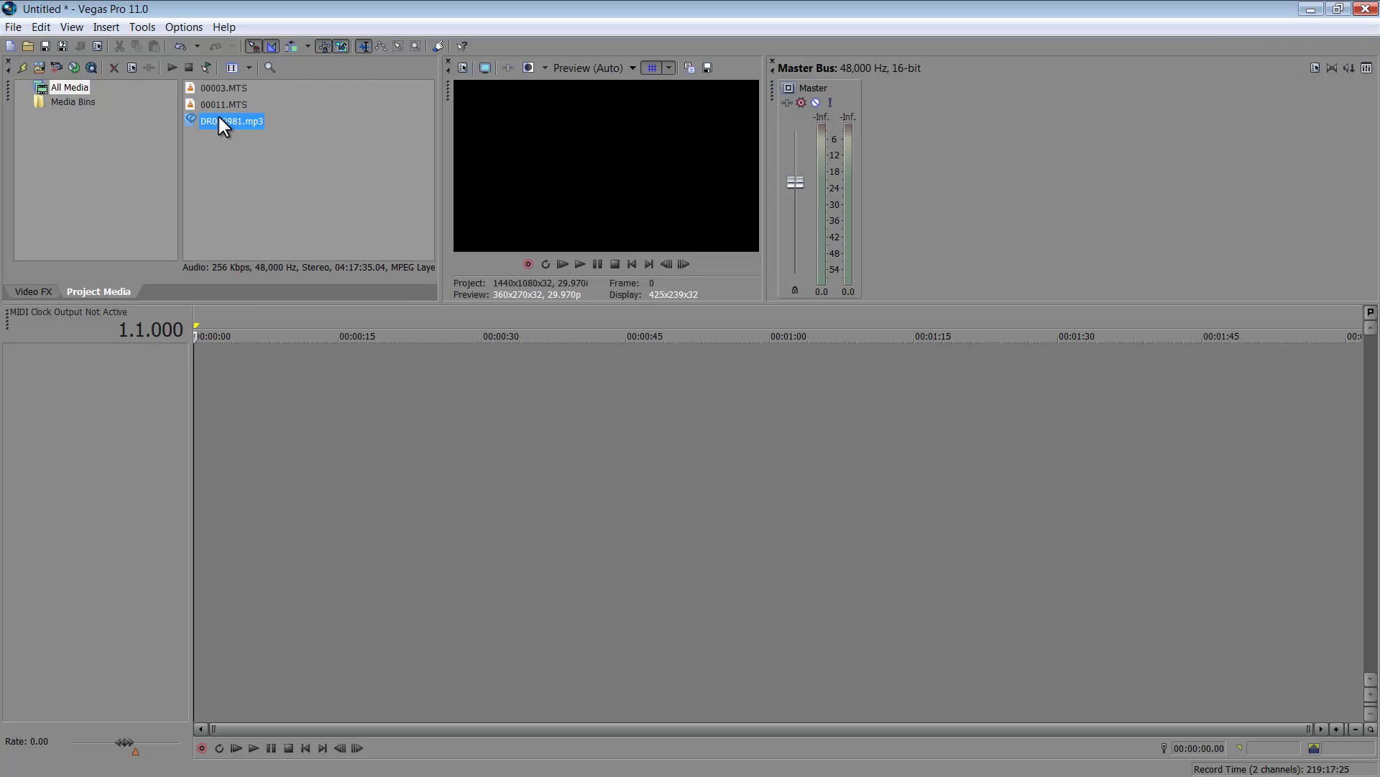
pyautogui.moveTo(210, 100); pyautogui.dragTo(486, 483)
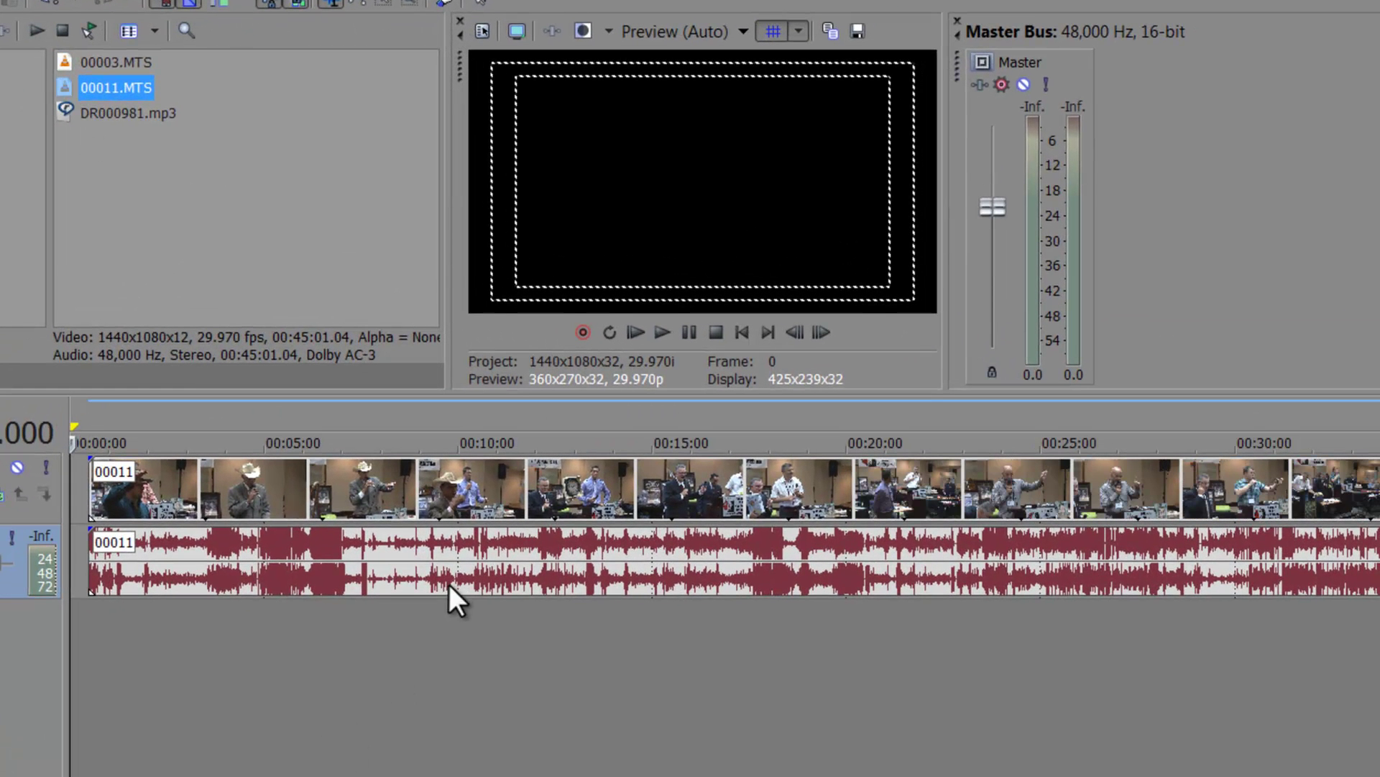
pyautogui.click(390, 479)
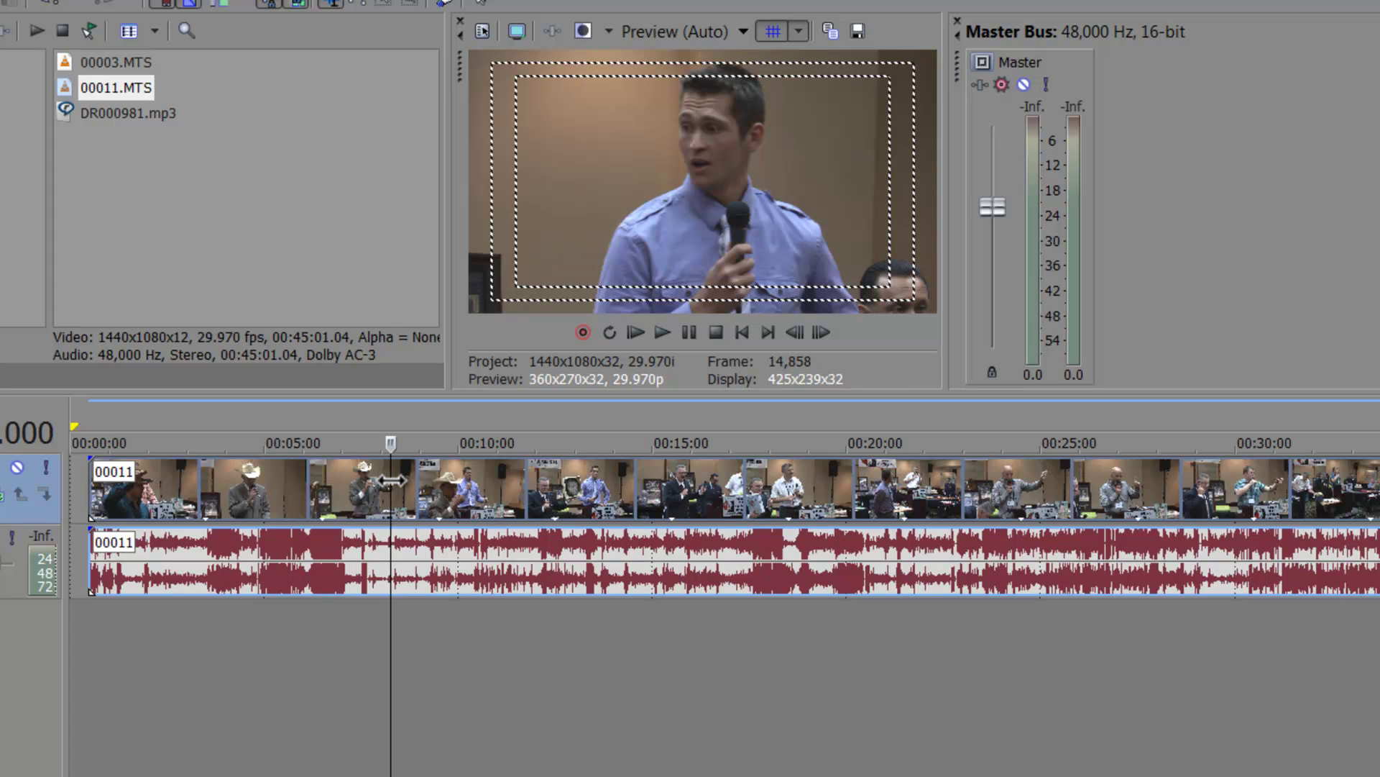
pyautogui.click(288, 478)
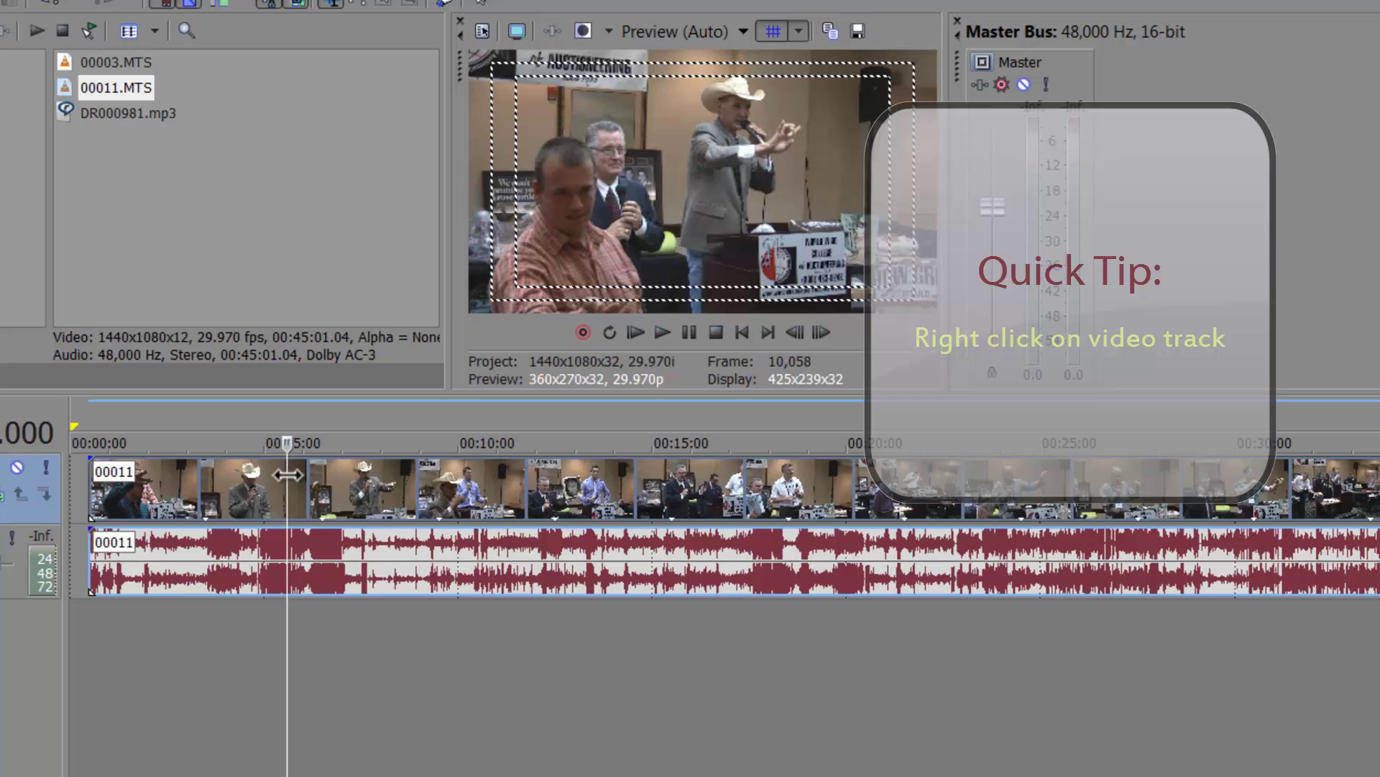
pyautogui.rightClick(288, 474)
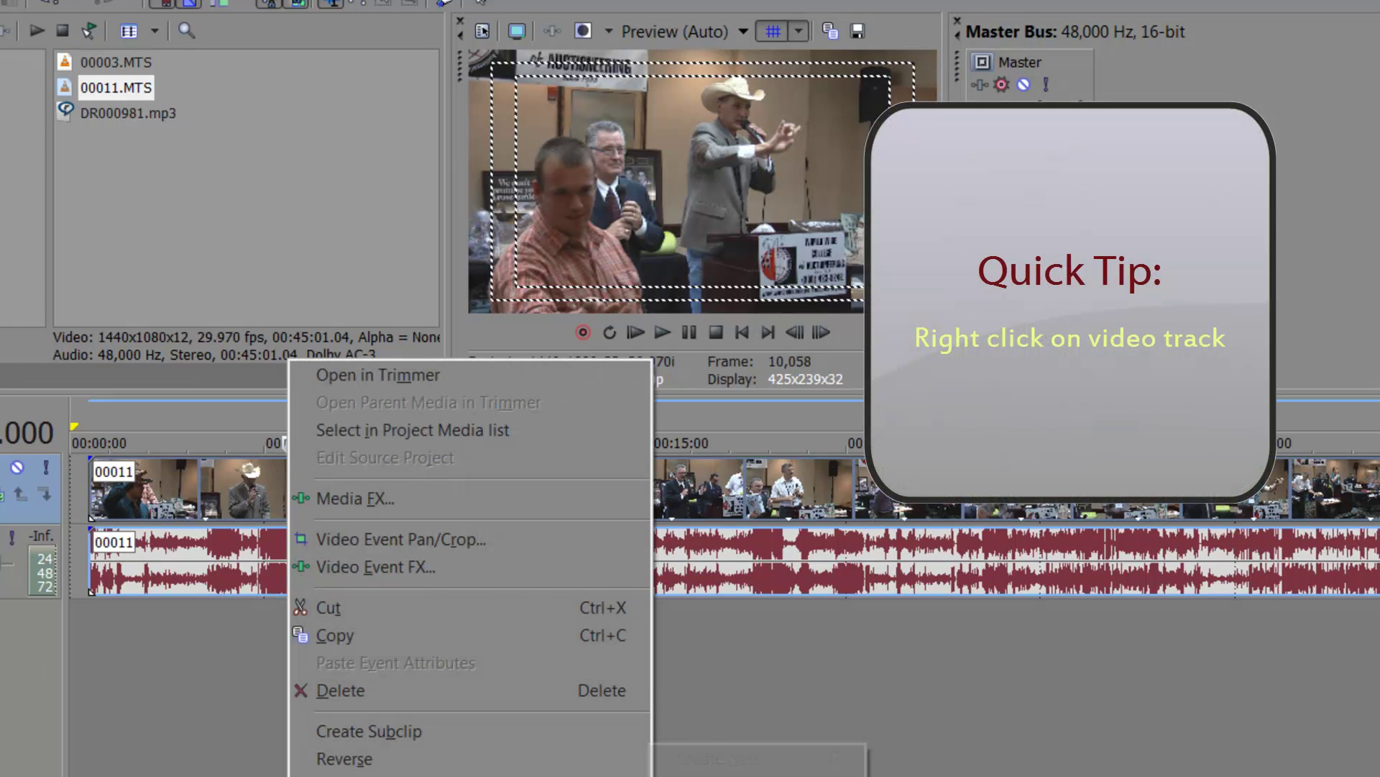
pyautogui.click(202, 484)
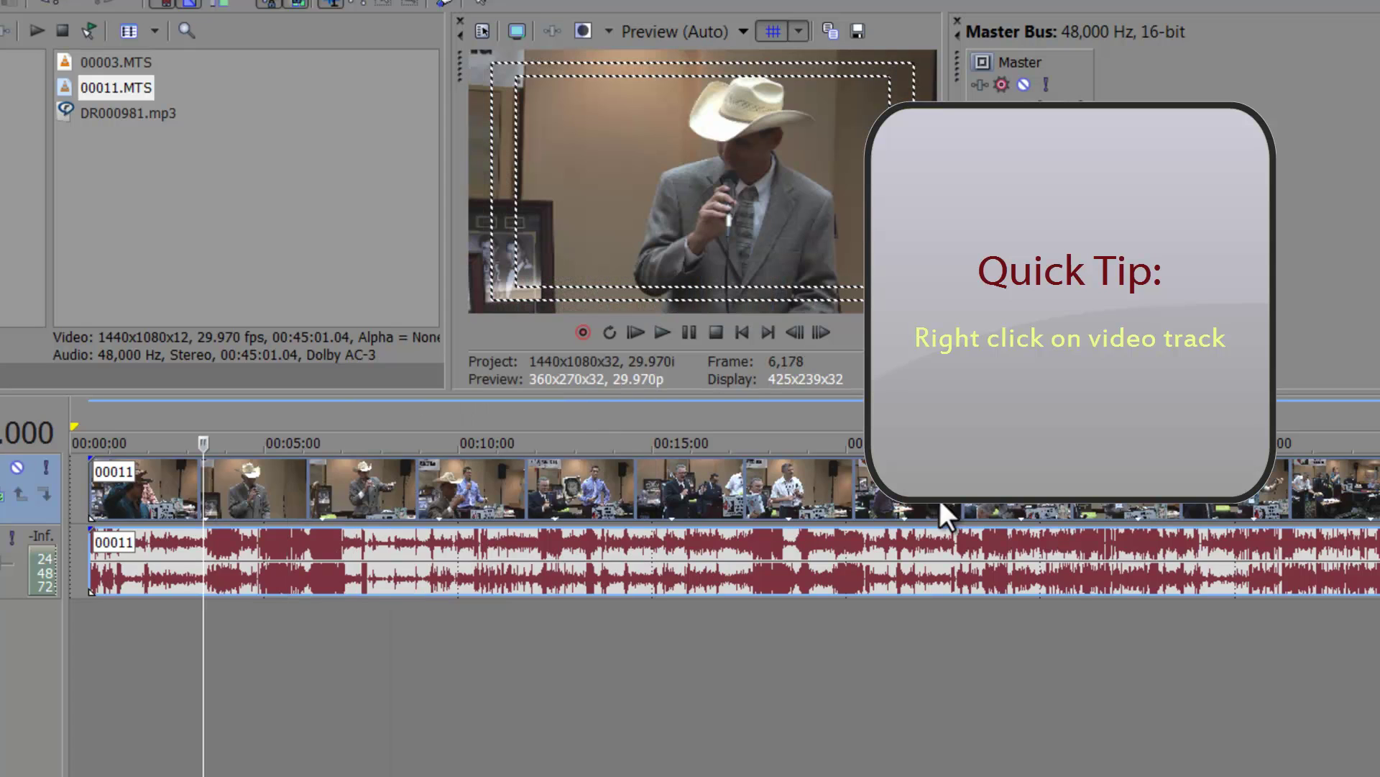
pyautogui.rightClick(1209, 489)
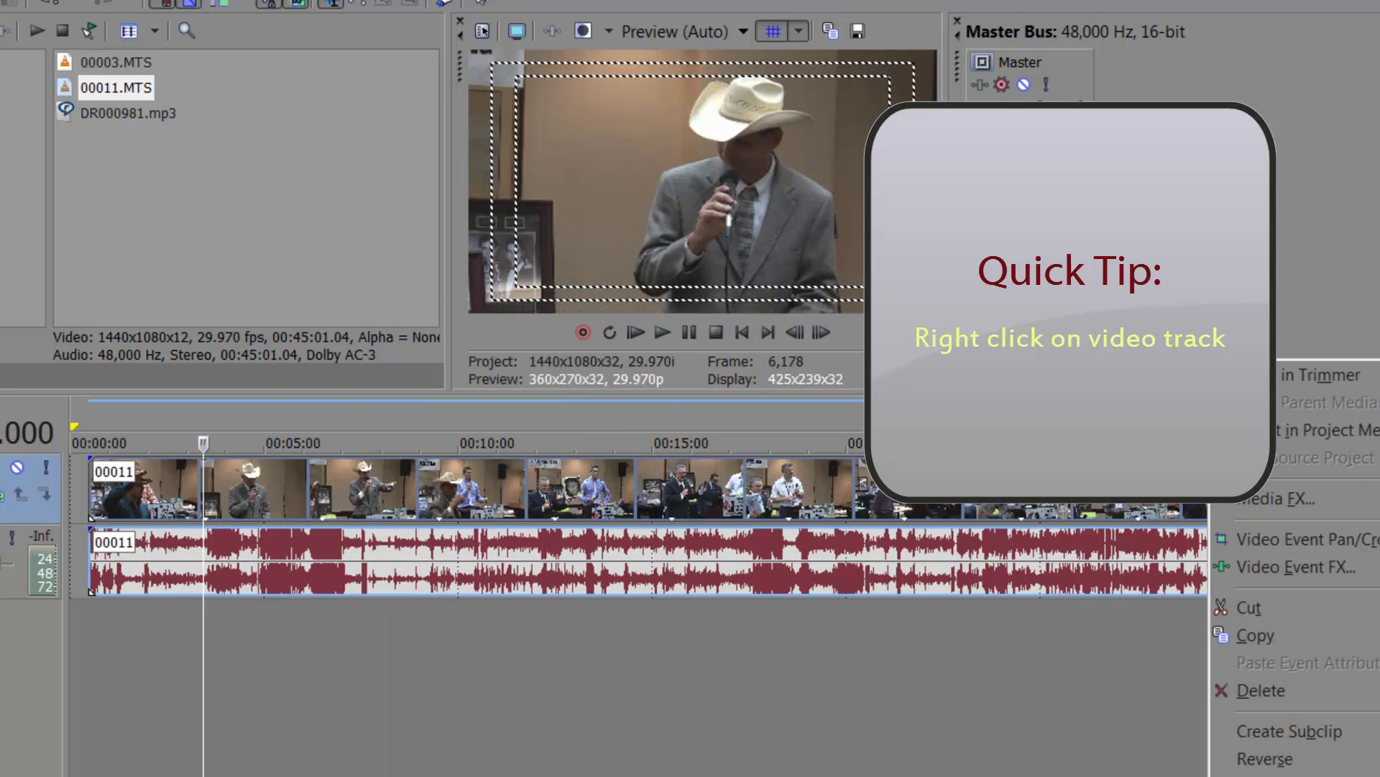
pyautogui.click(1251, 769)
pyautogui.click(706, 126)
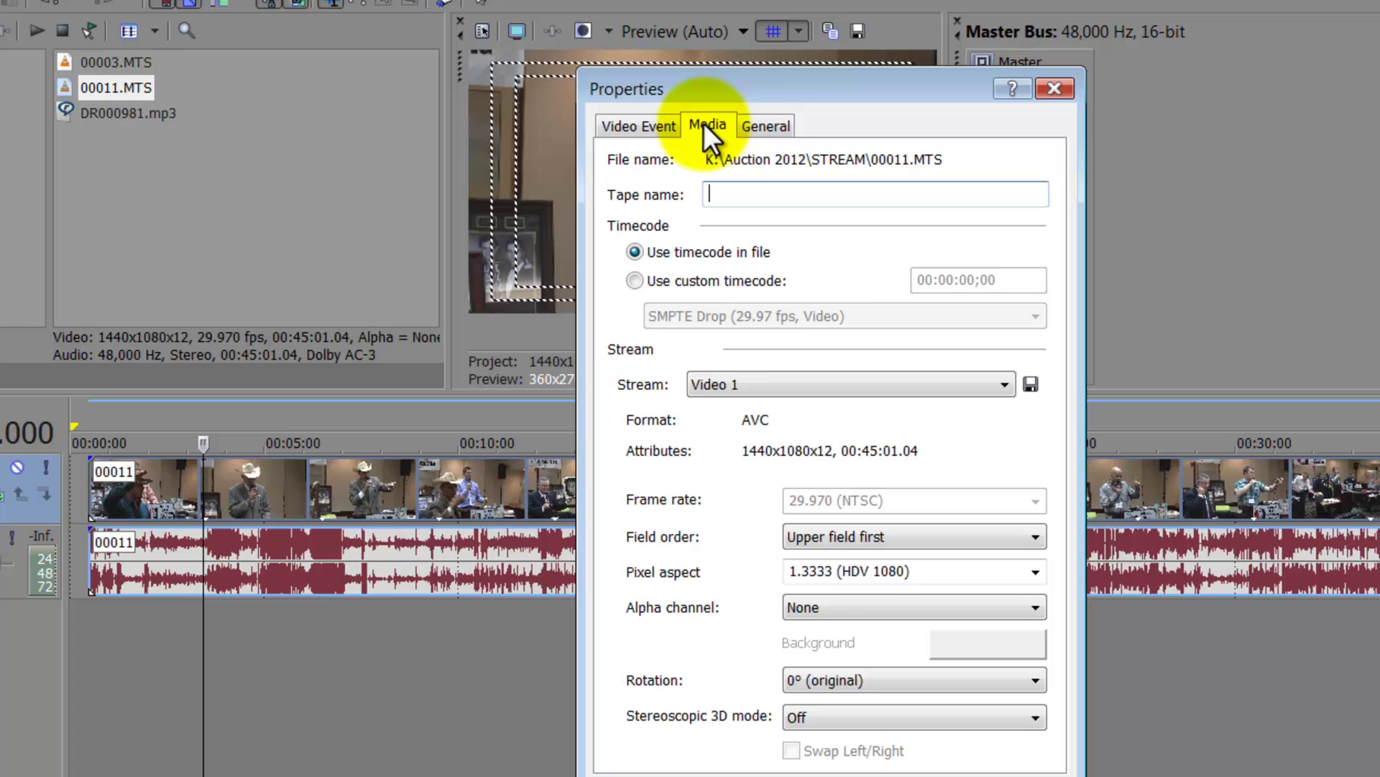
pyautogui.click(766, 125)
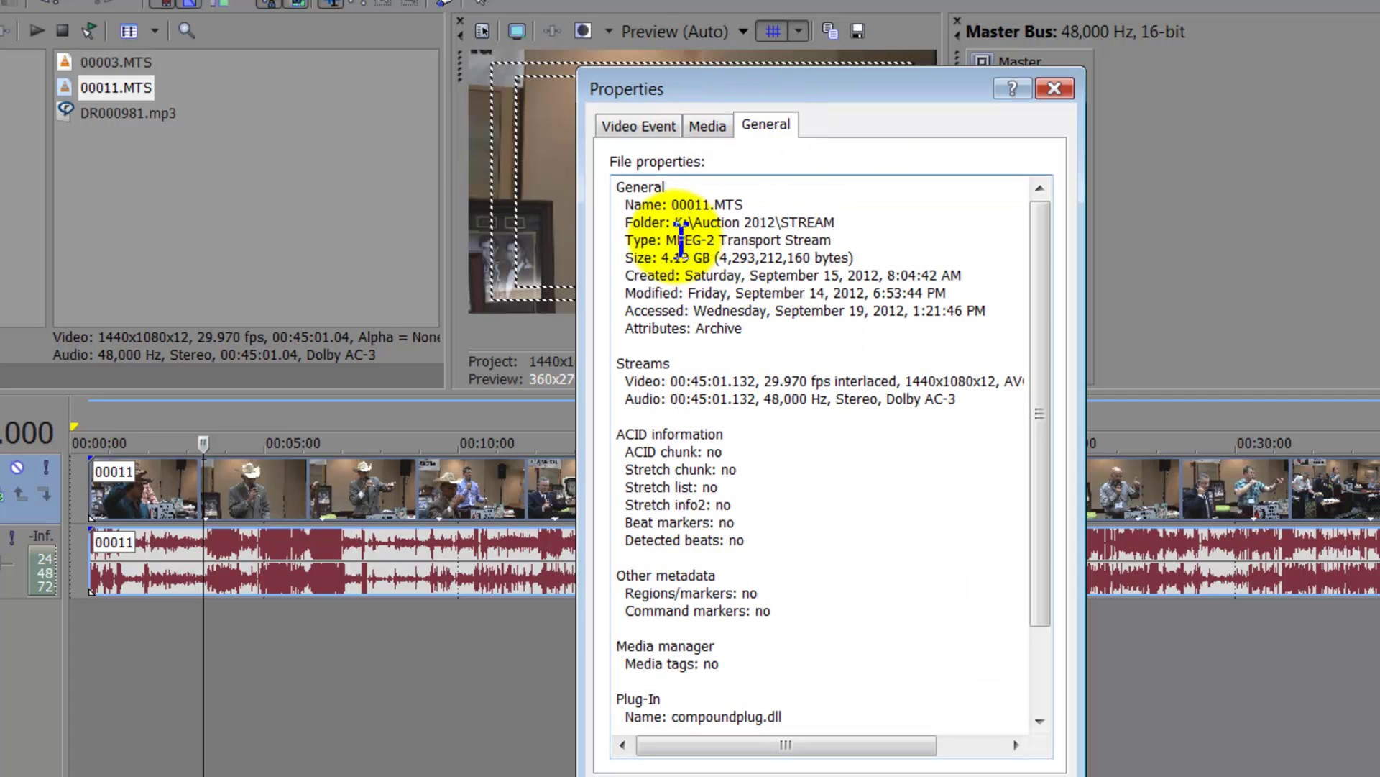
pyautogui.moveTo(676, 240); pyautogui.dragTo(866, 491)
pyautogui.moveTo(847, 745); pyautogui.dragTo(933, 748)
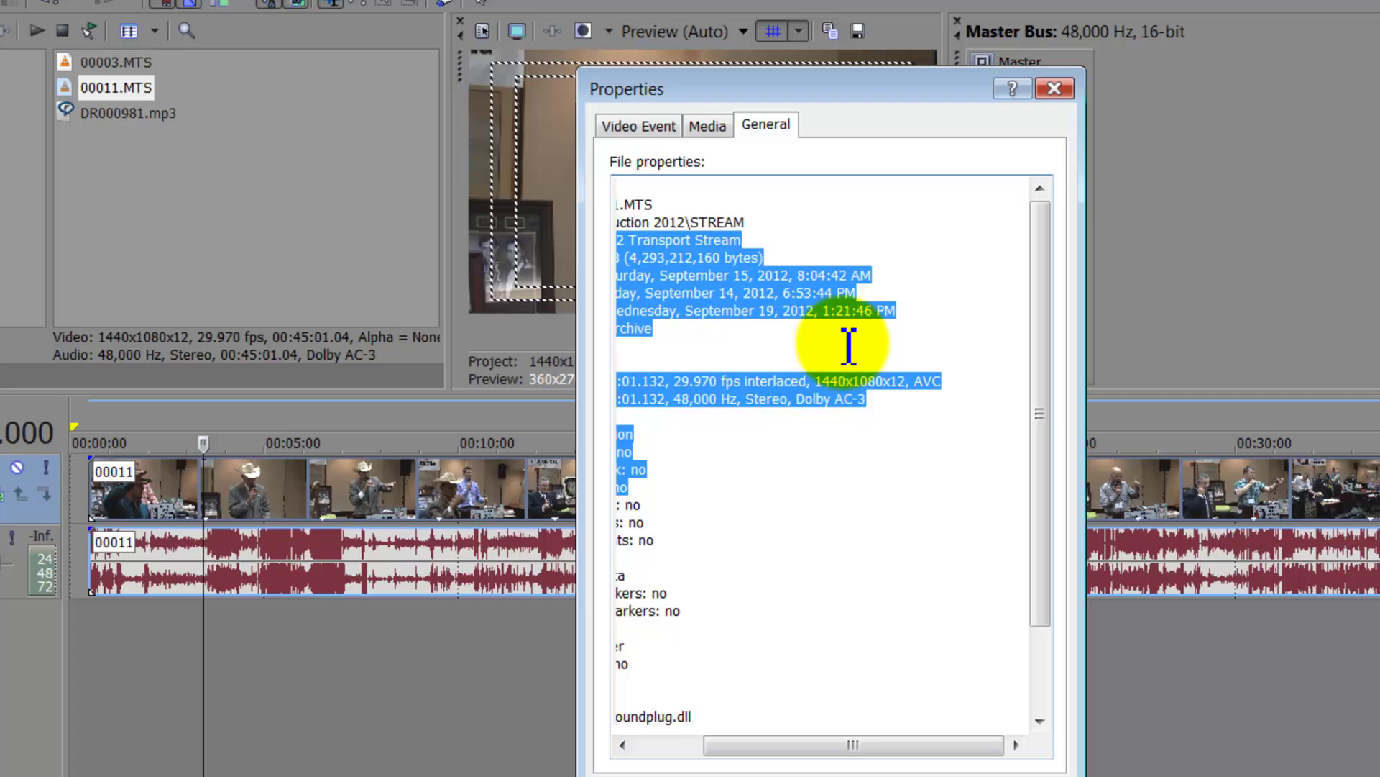
pyautogui.click(805, 399)
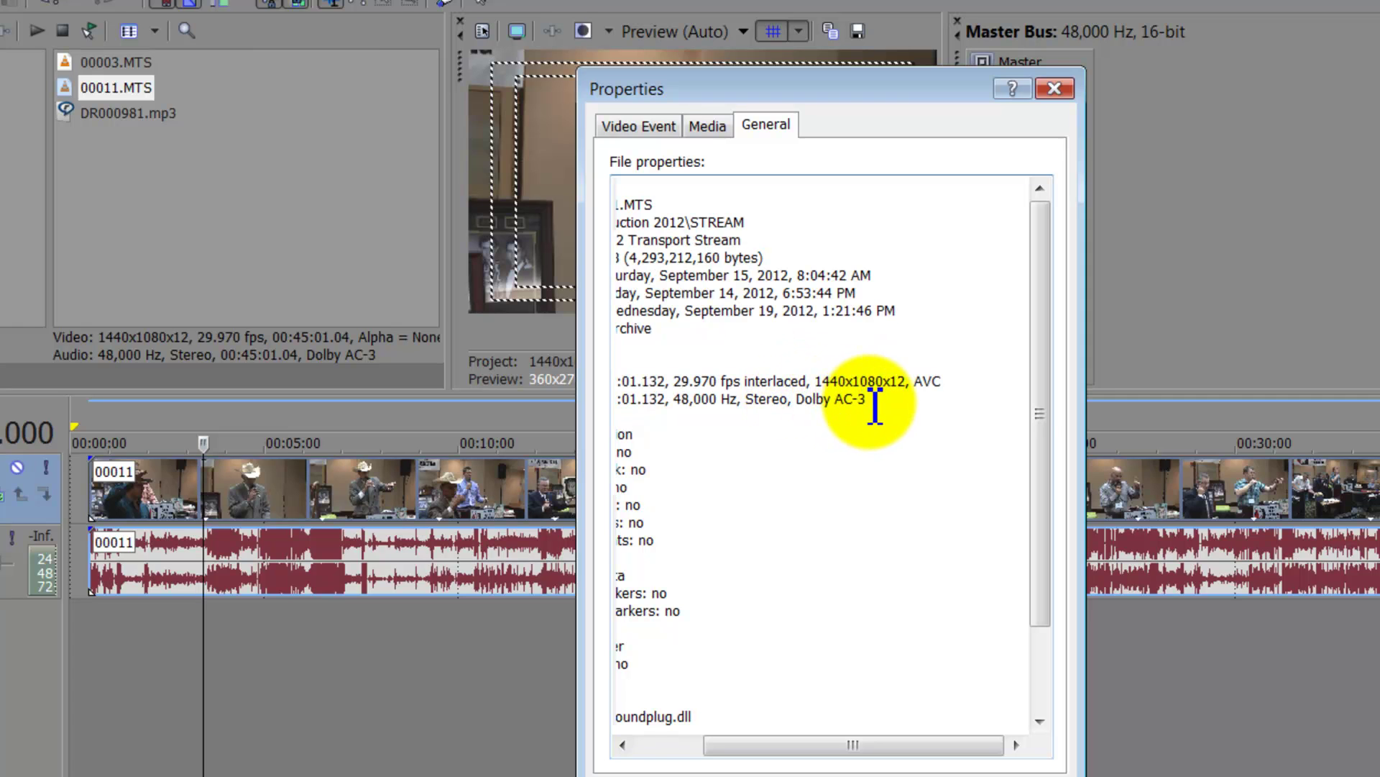
pyautogui.moveTo(866, 395); pyautogui.dragTo(743, 376)
pyautogui.click(731, 388)
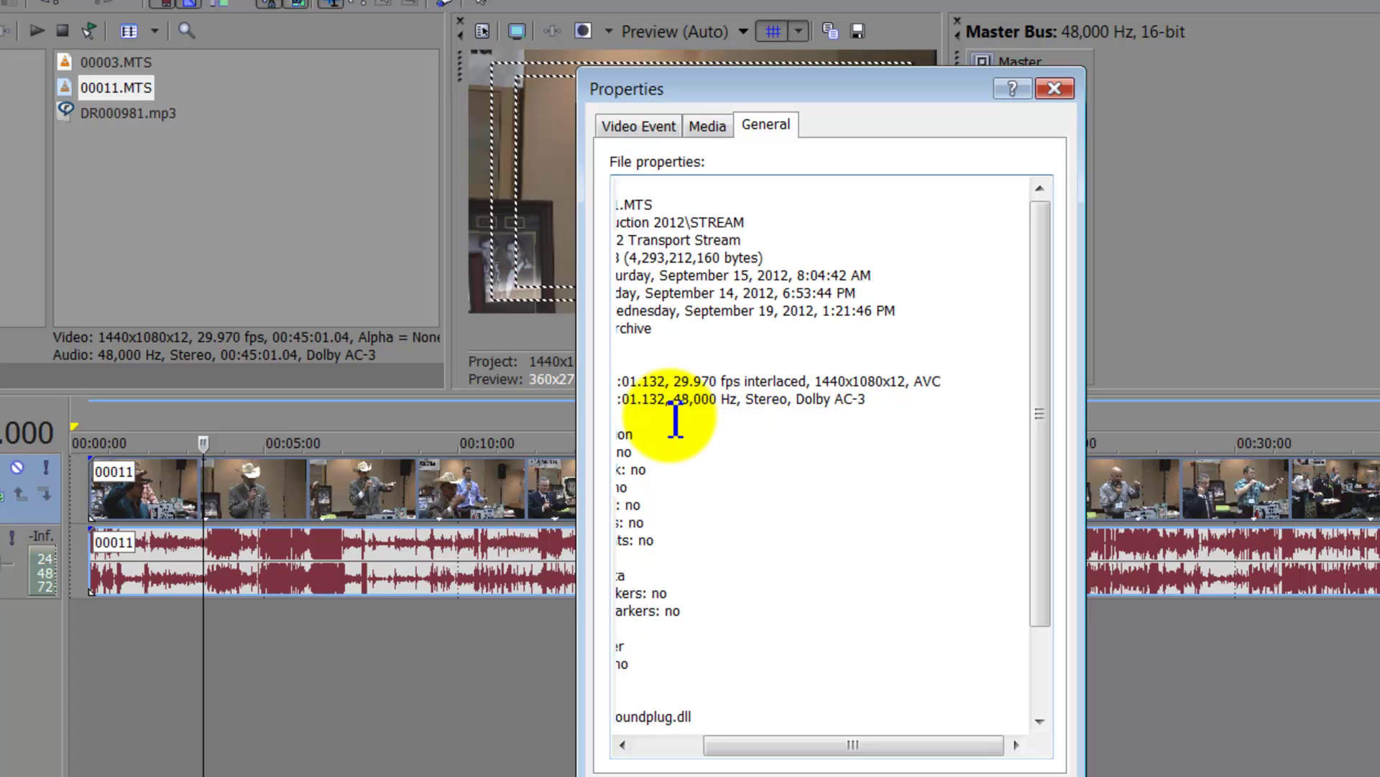
pyautogui.doubleClick(685, 381)
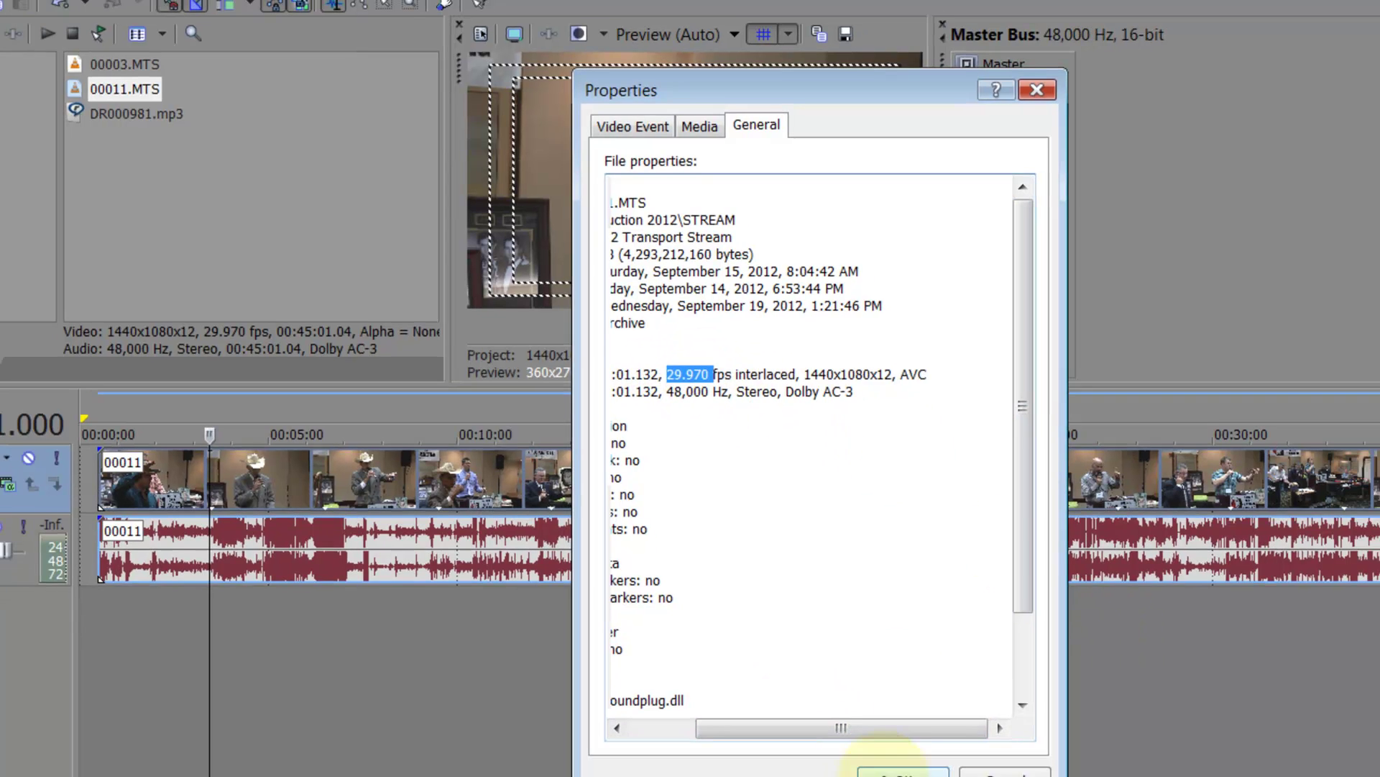
pyautogui.click(899, 771)
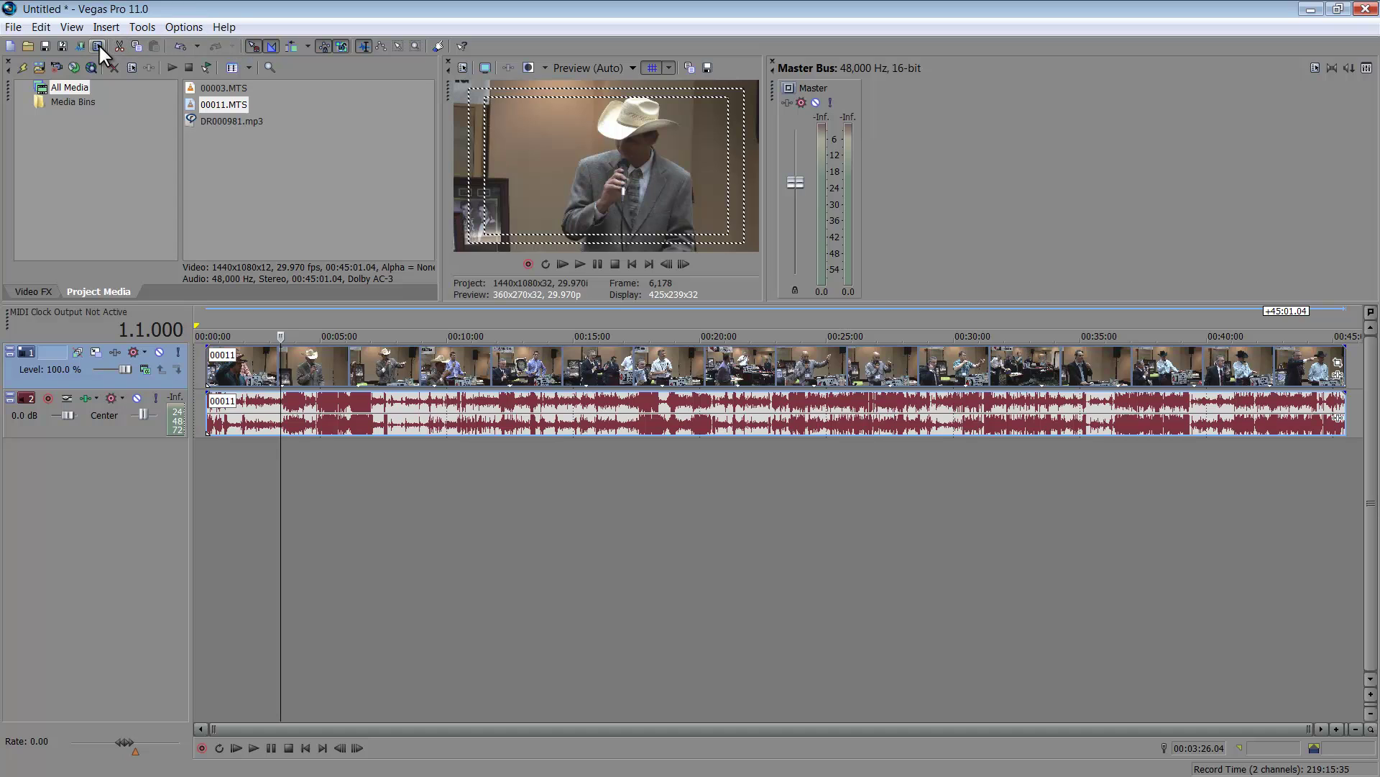
# Step: Keep the HDV 1080-60i template in Project Properties and confirm the settings
pyautogui.click(98, 46)
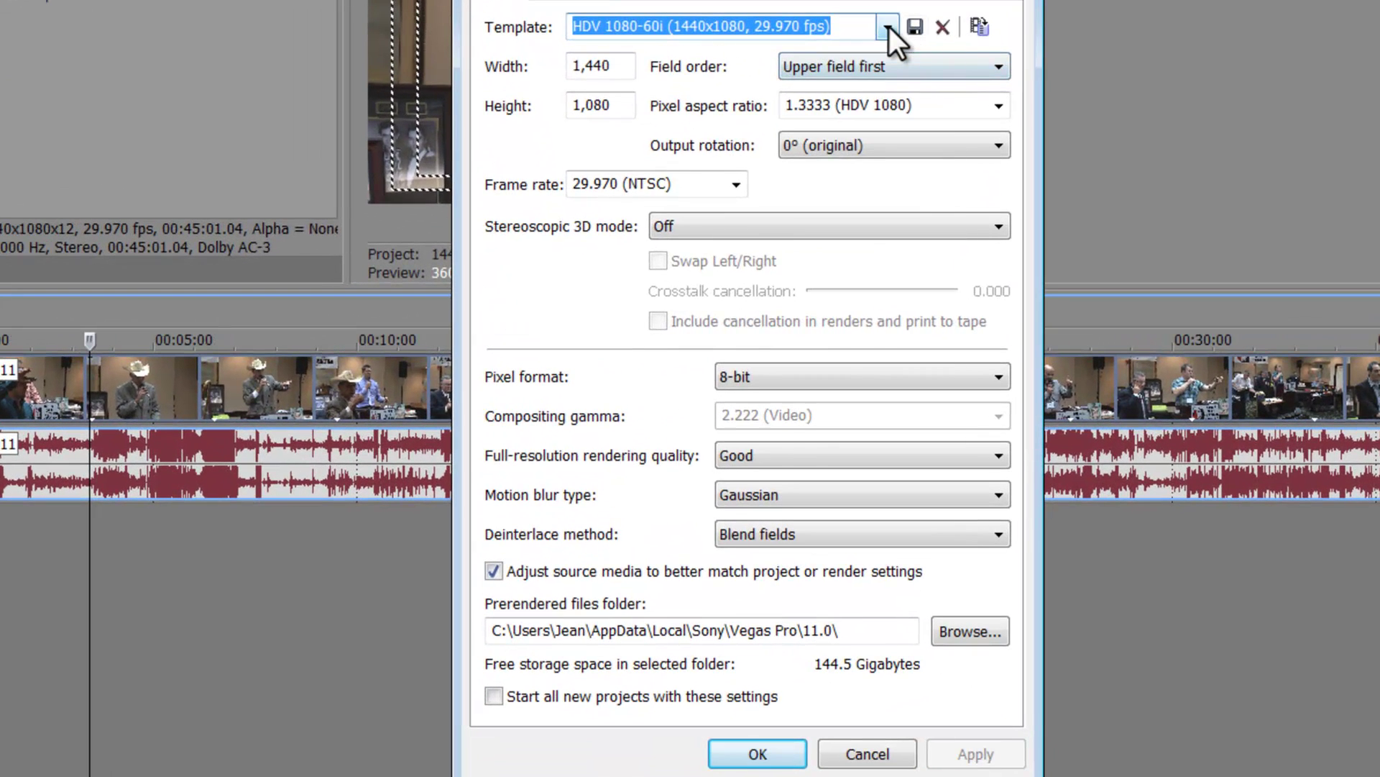
pyautogui.click(872, 43)
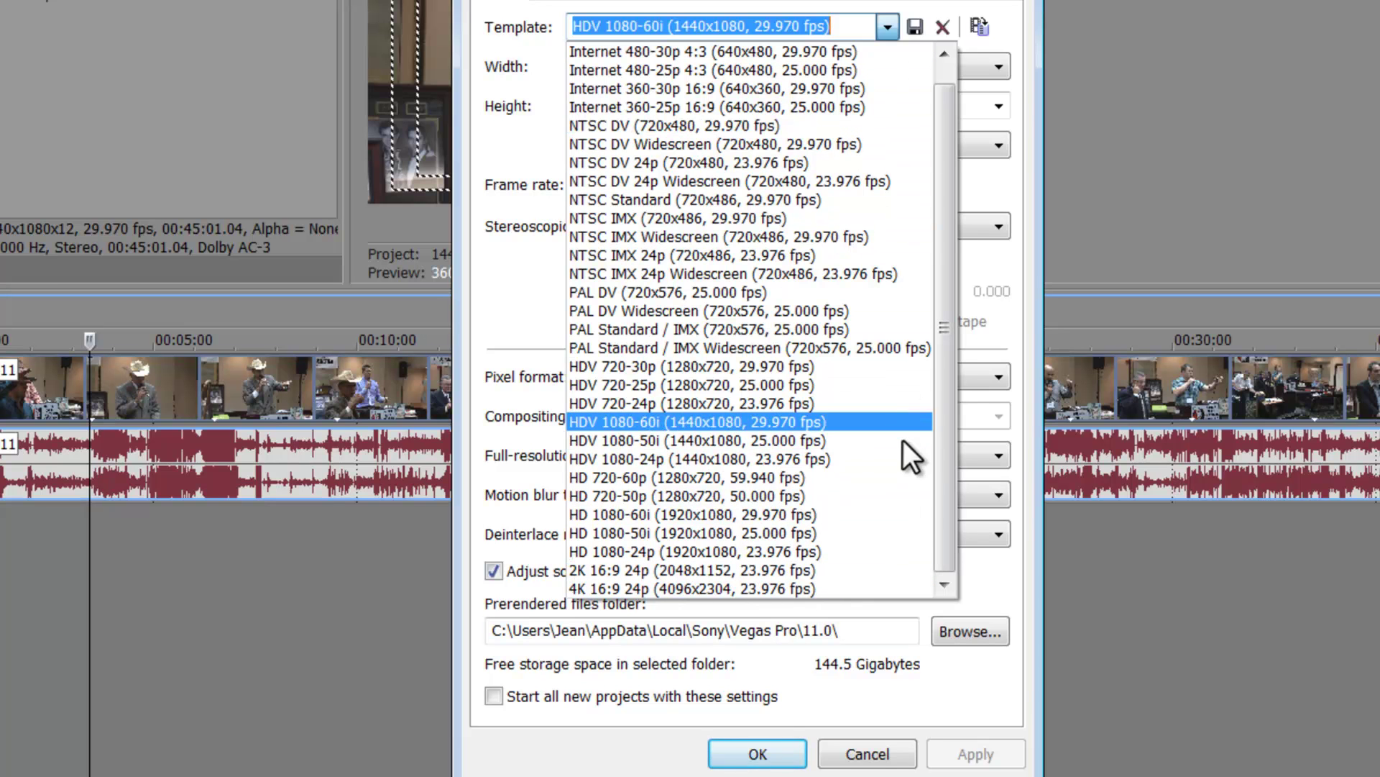
pyautogui.click(756, 747)
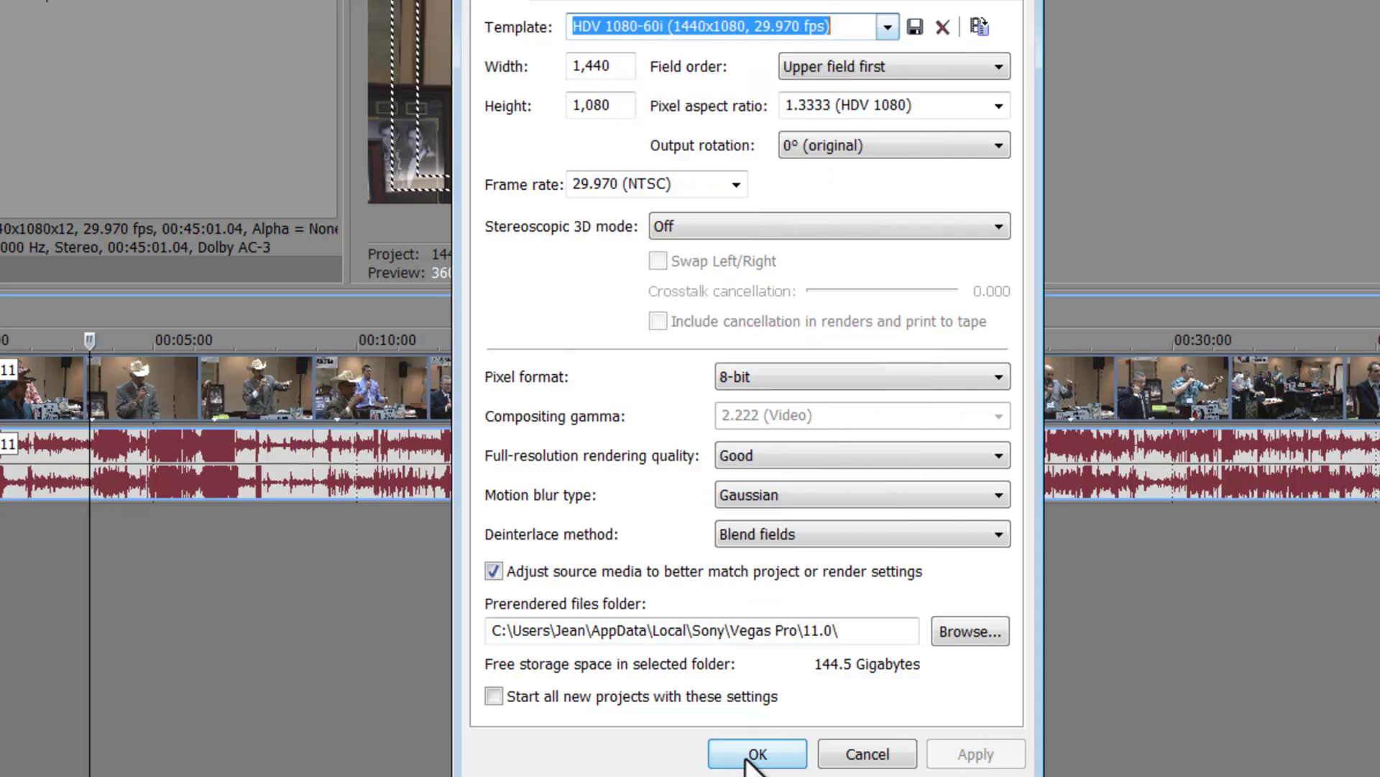
pyautogui.click(756, 754)
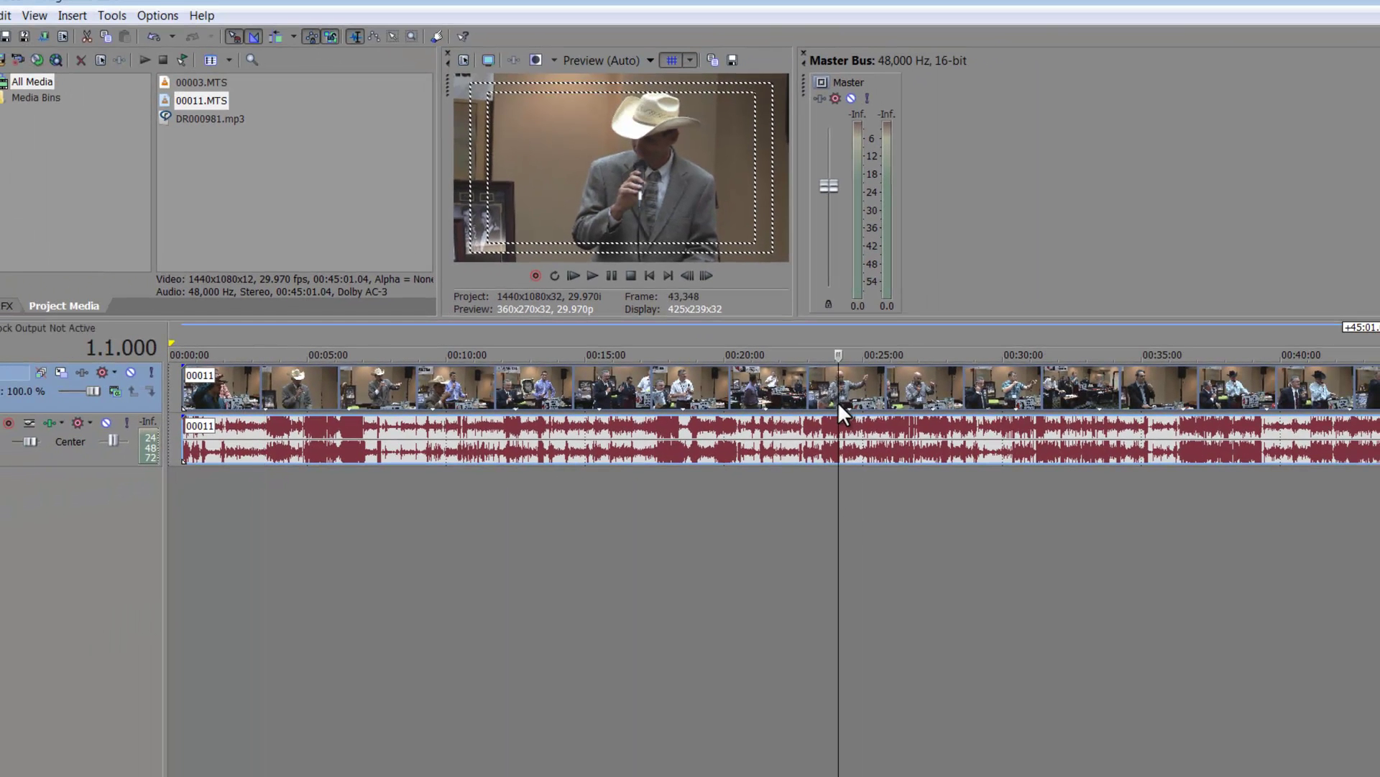
# Step: Preview footage near 00:24:00 and check the DR000981.mp3 and 00003.MTS media properties
pyautogui.click(873, 406)
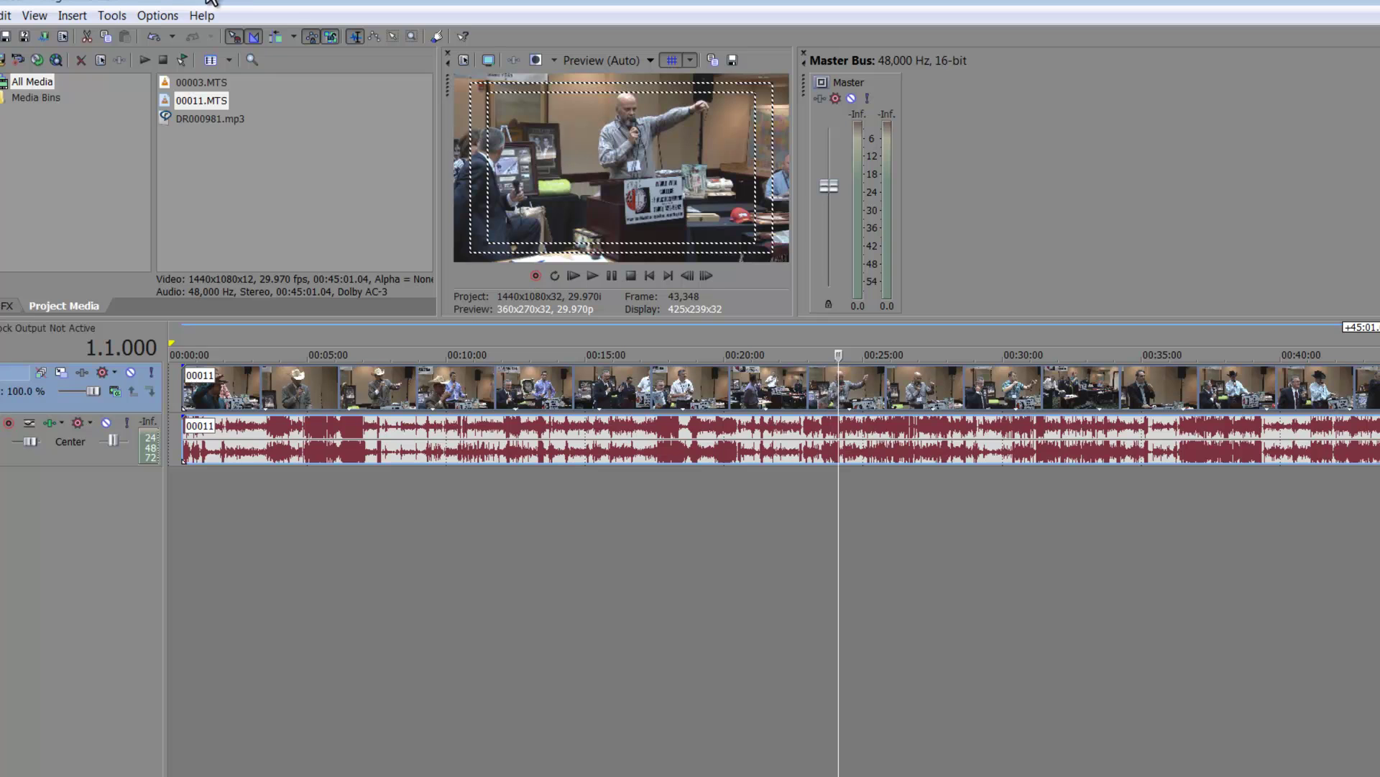
pyautogui.click(226, 118)
pyautogui.click(192, 78)
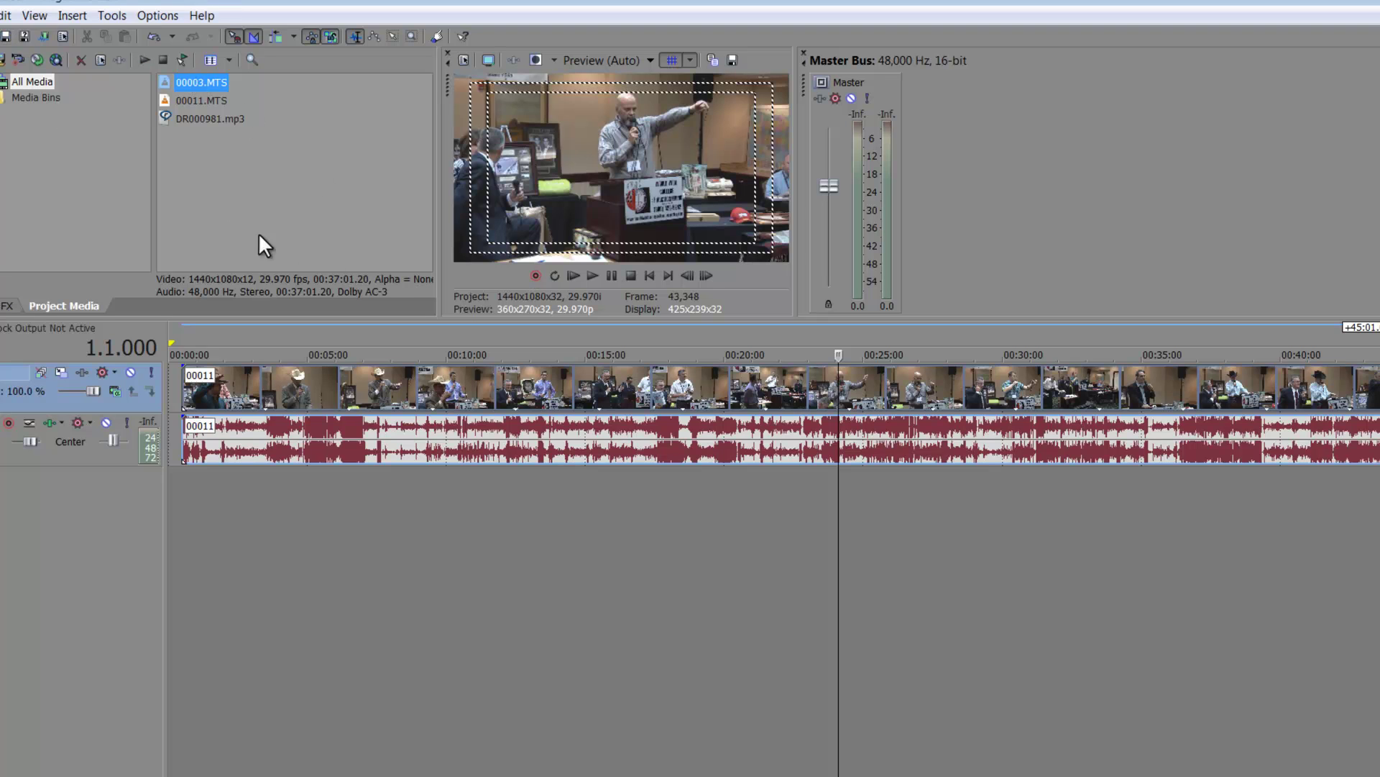
# Step: Drag the 00011 video and audio events together far to the right on the timeline
pyautogui.click(188, 101)
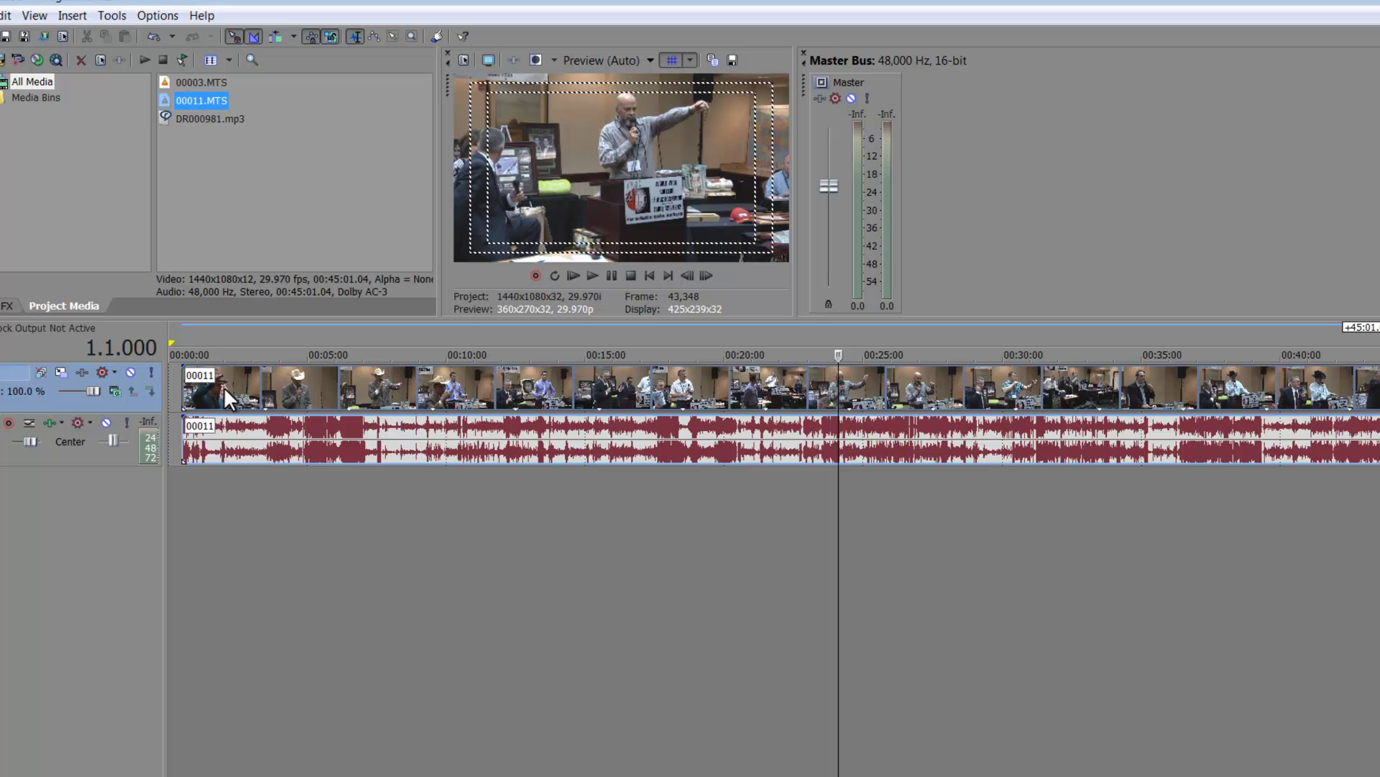
pyautogui.moveTo(223, 387); pyautogui.dragTo(500, 417)
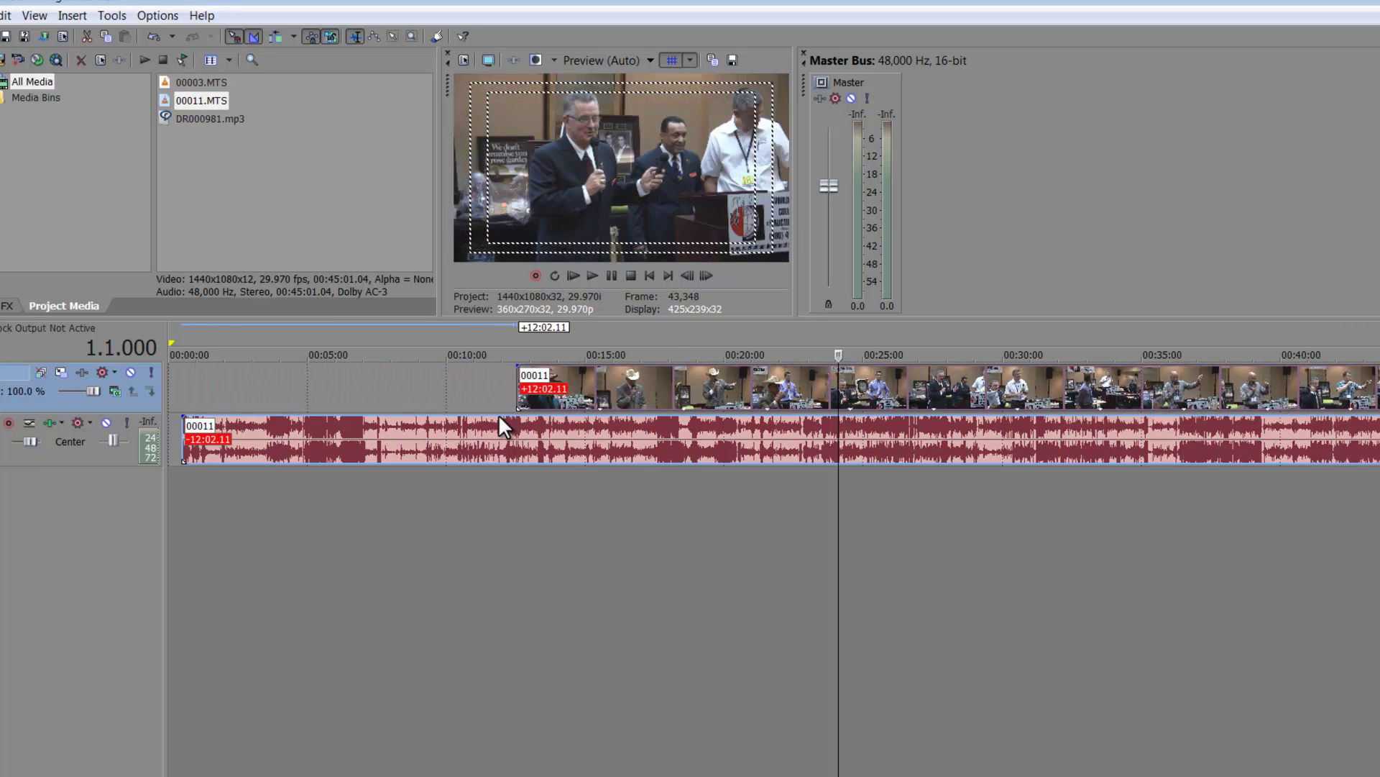
pyautogui.moveTo(369, 450); pyautogui.dragTo(703, 465)
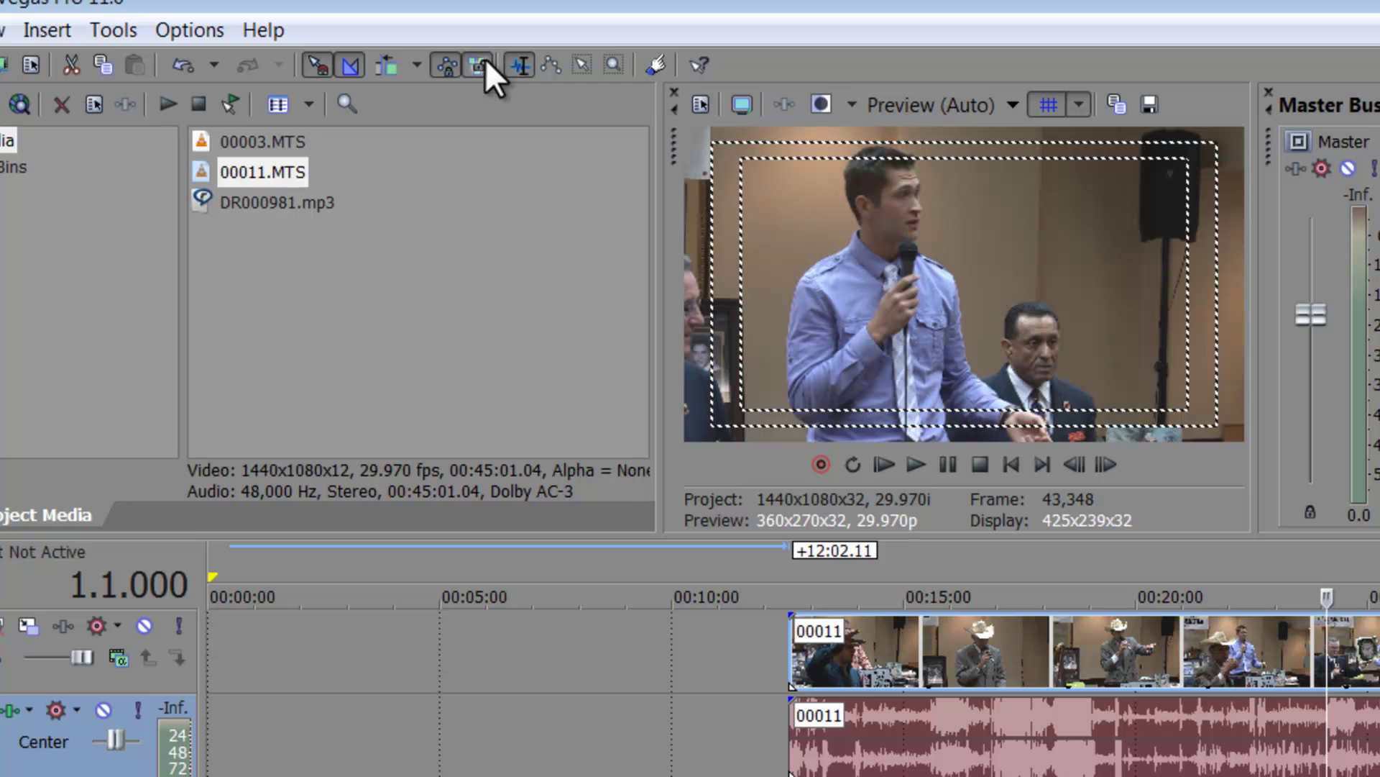
pyautogui.moveTo(885, 672); pyautogui.dragTo(1377, 679)
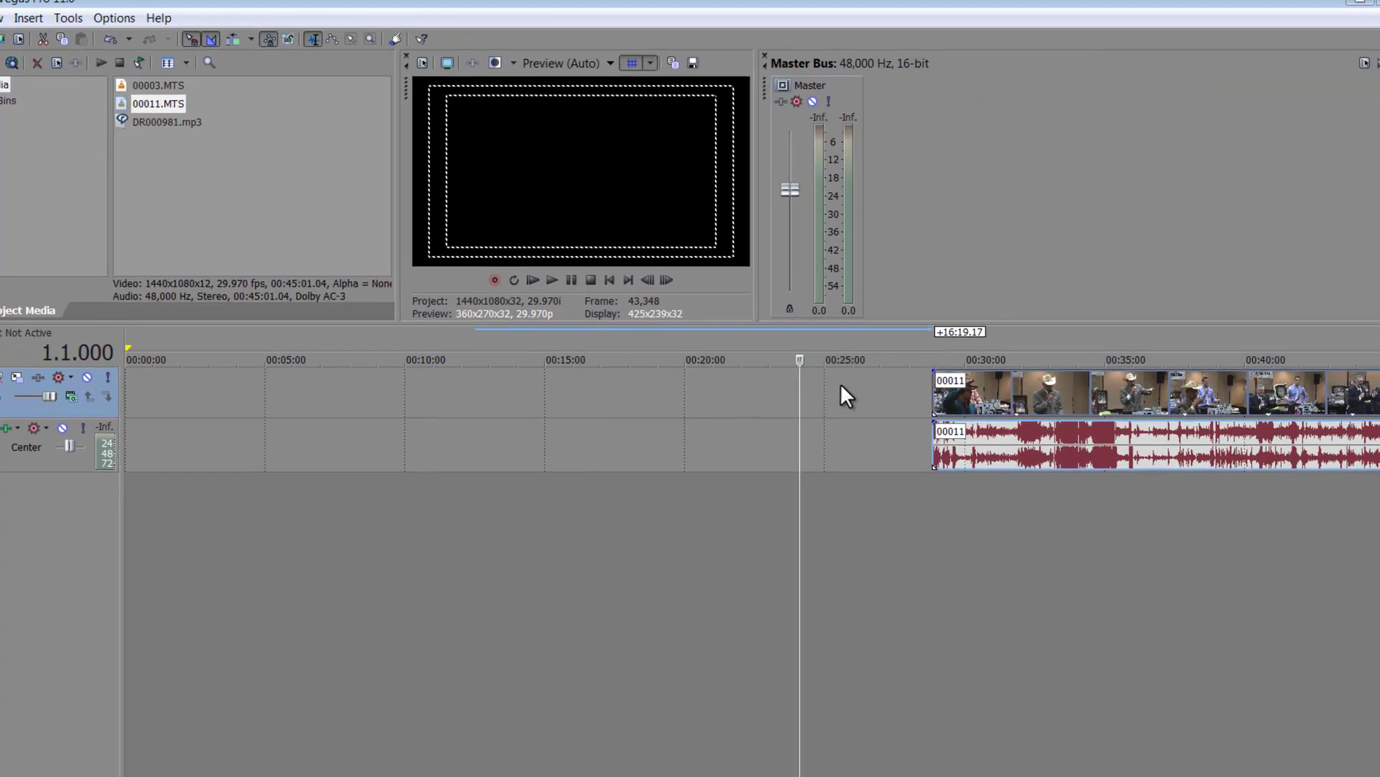
# Step: Slide the 00011 clip back to start just after 00:15:00 and scrub near its start
pyautogui.click(841, 386)
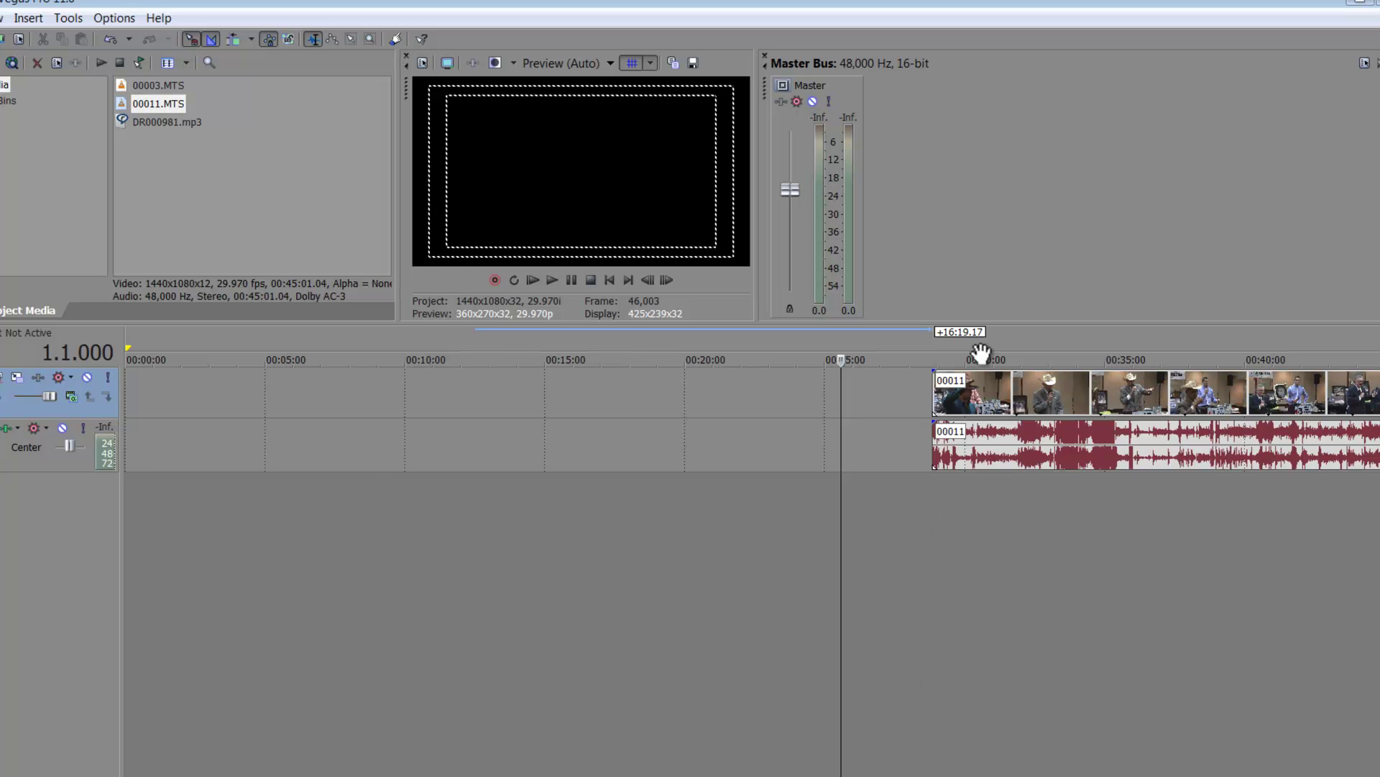
pyautogui.moveTo(970, 395); pyautogui.dragTo(659, 404)
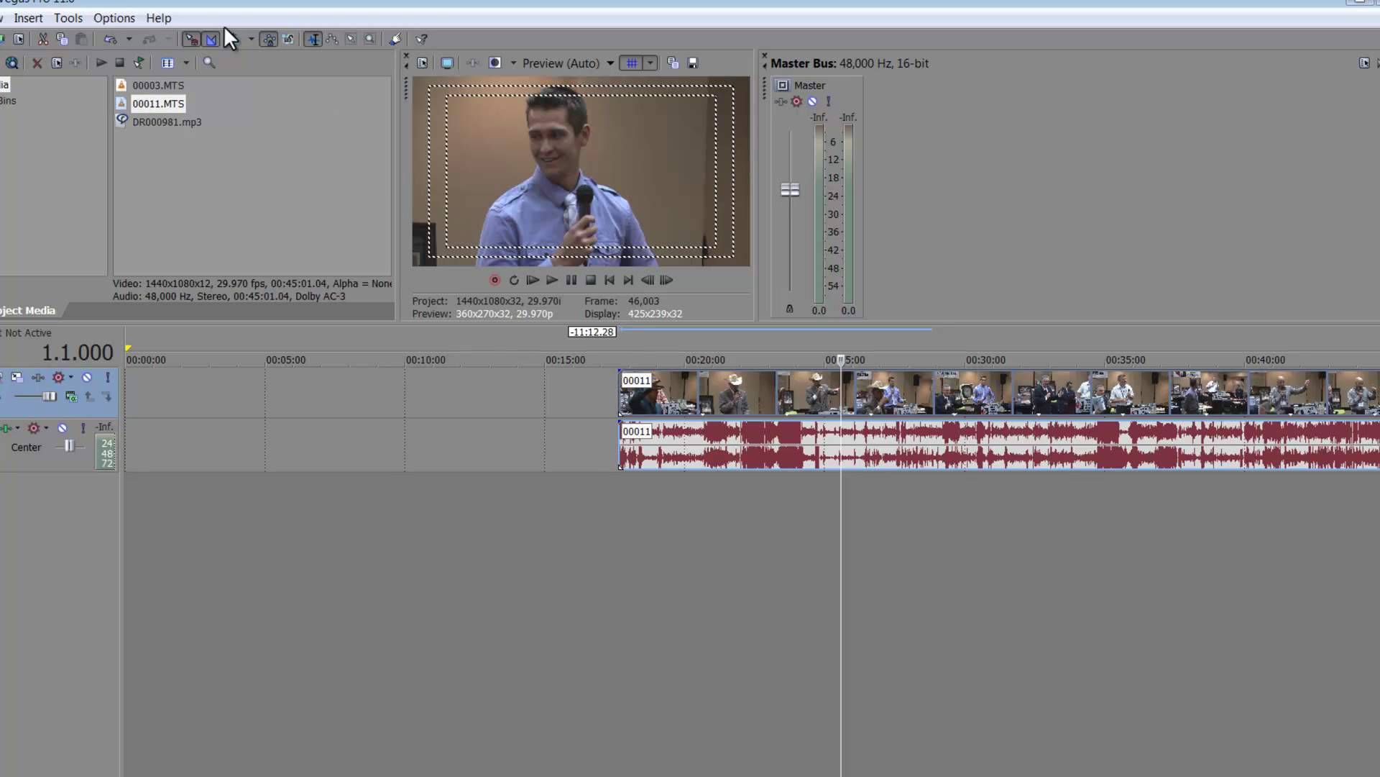
pyautogui.click(778, 460)
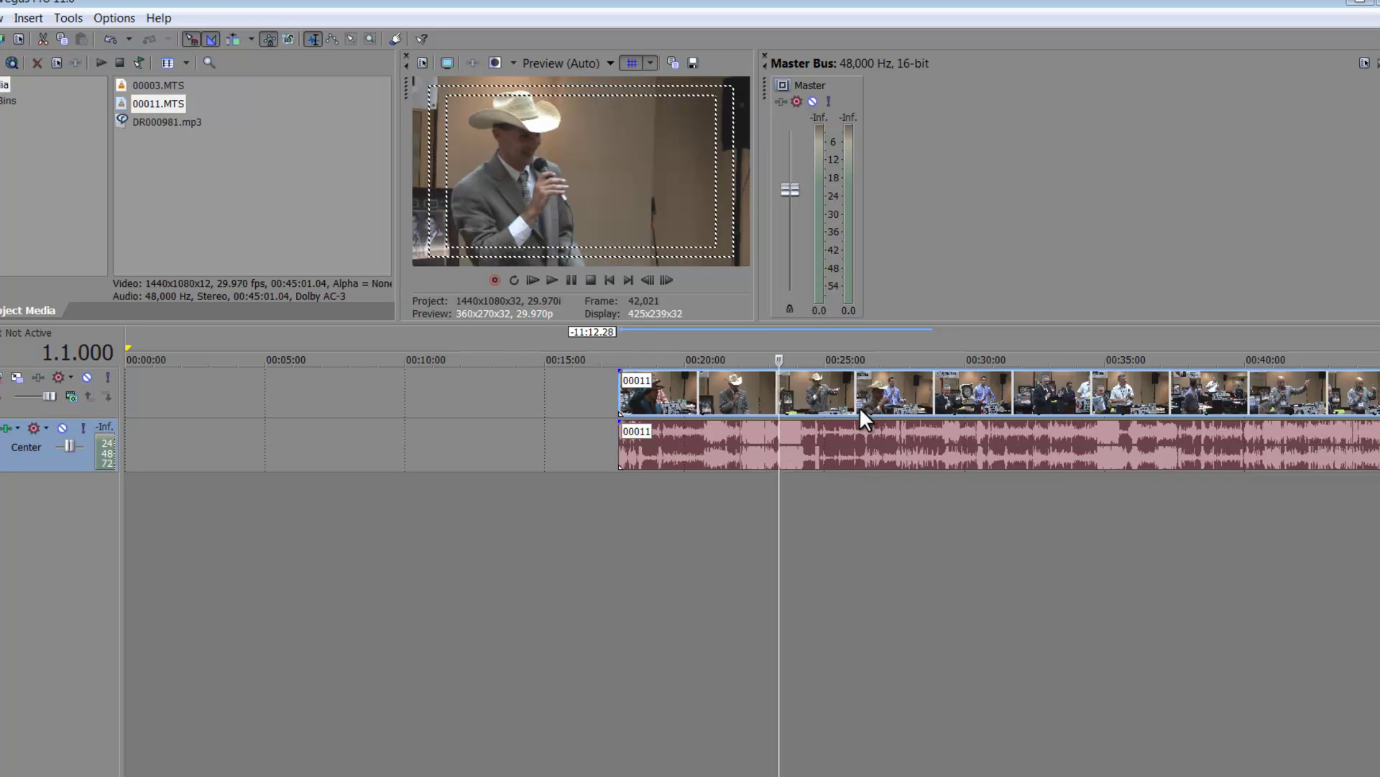
pyautogui.click(690, 441)
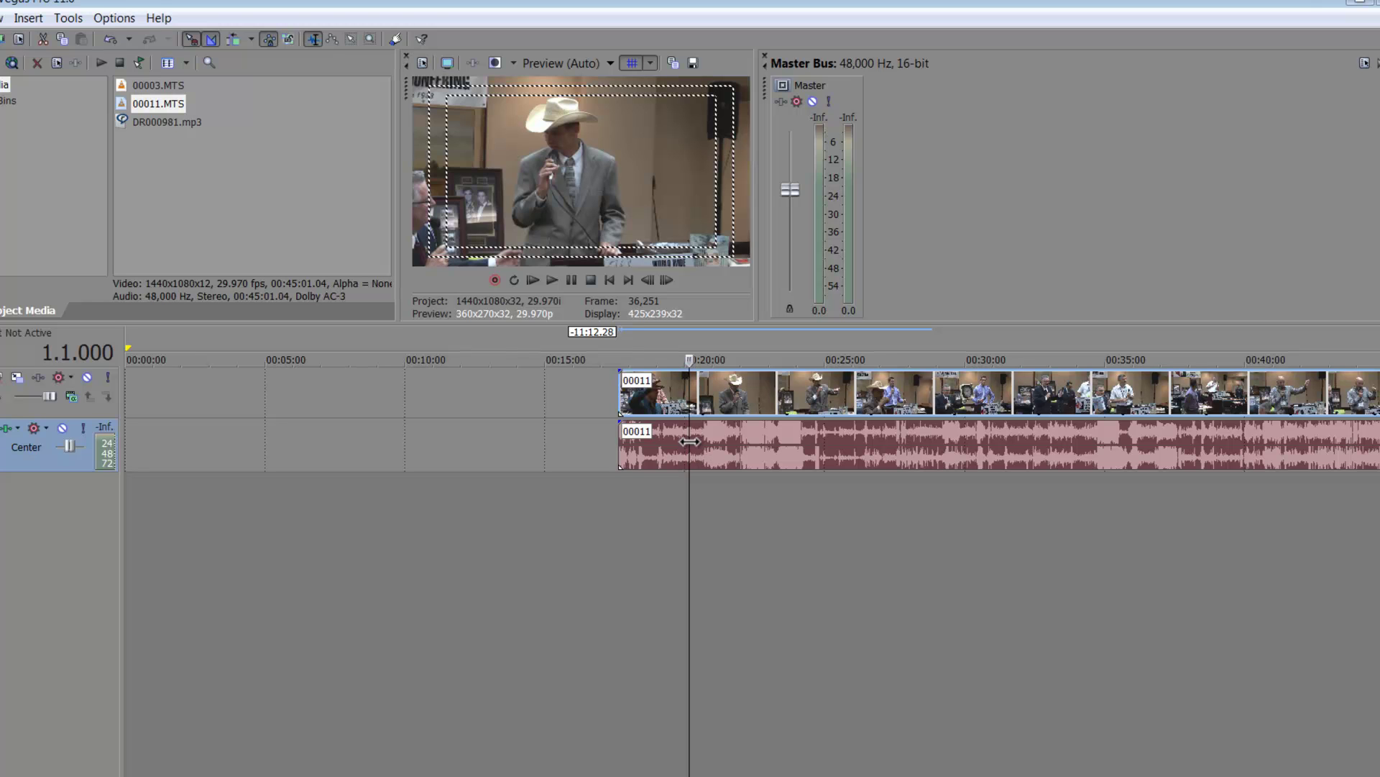
pyautogui.click(638, 435)
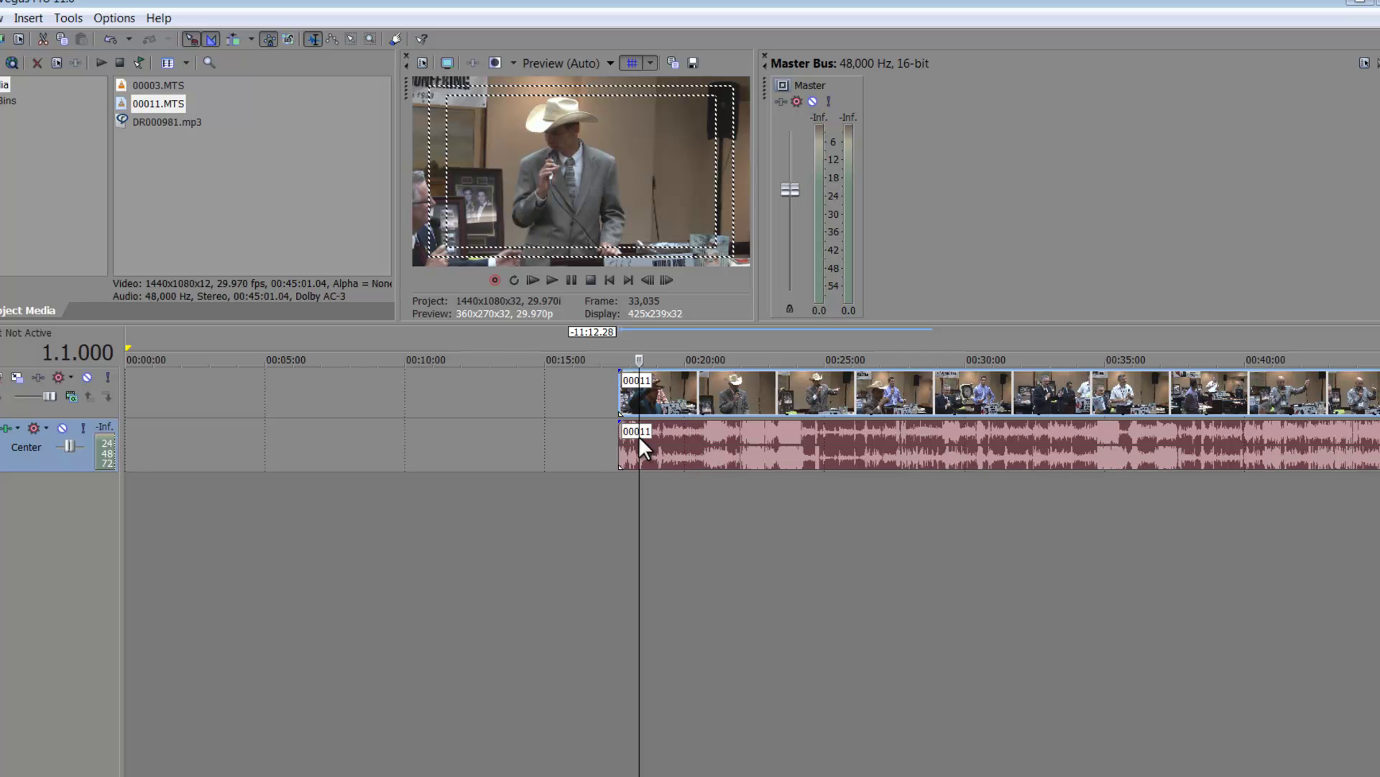
pyautogui.click(2, 17)
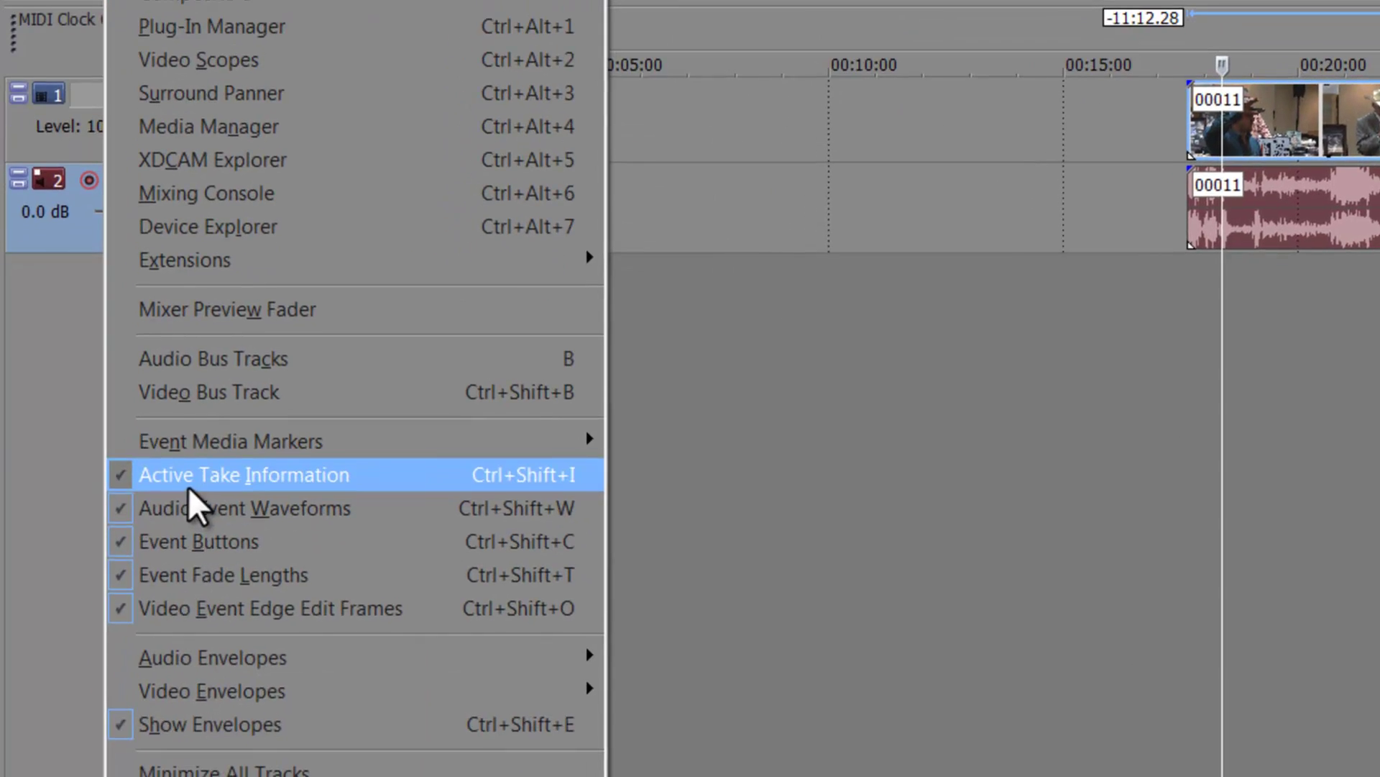
pyautogui.click(122, 477)
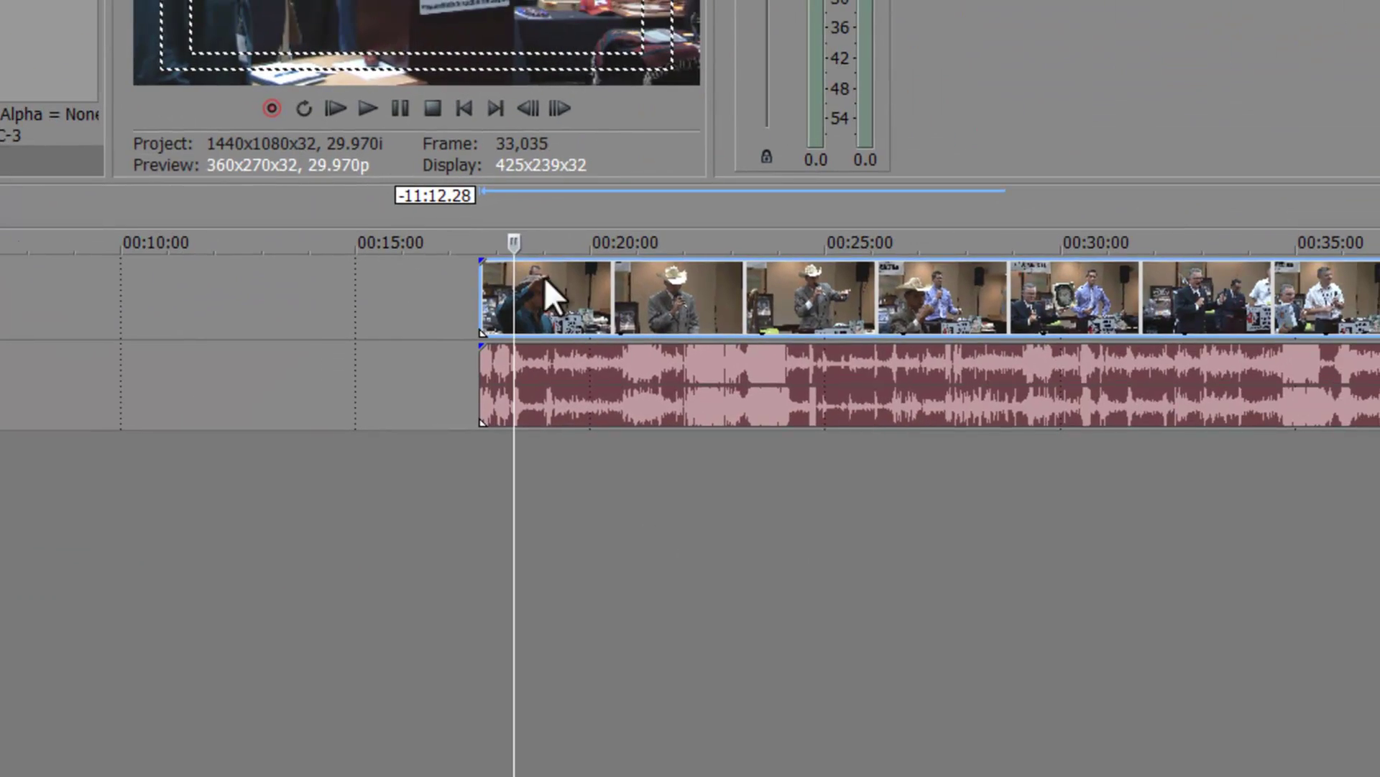
pyautogui.click(535, 305)
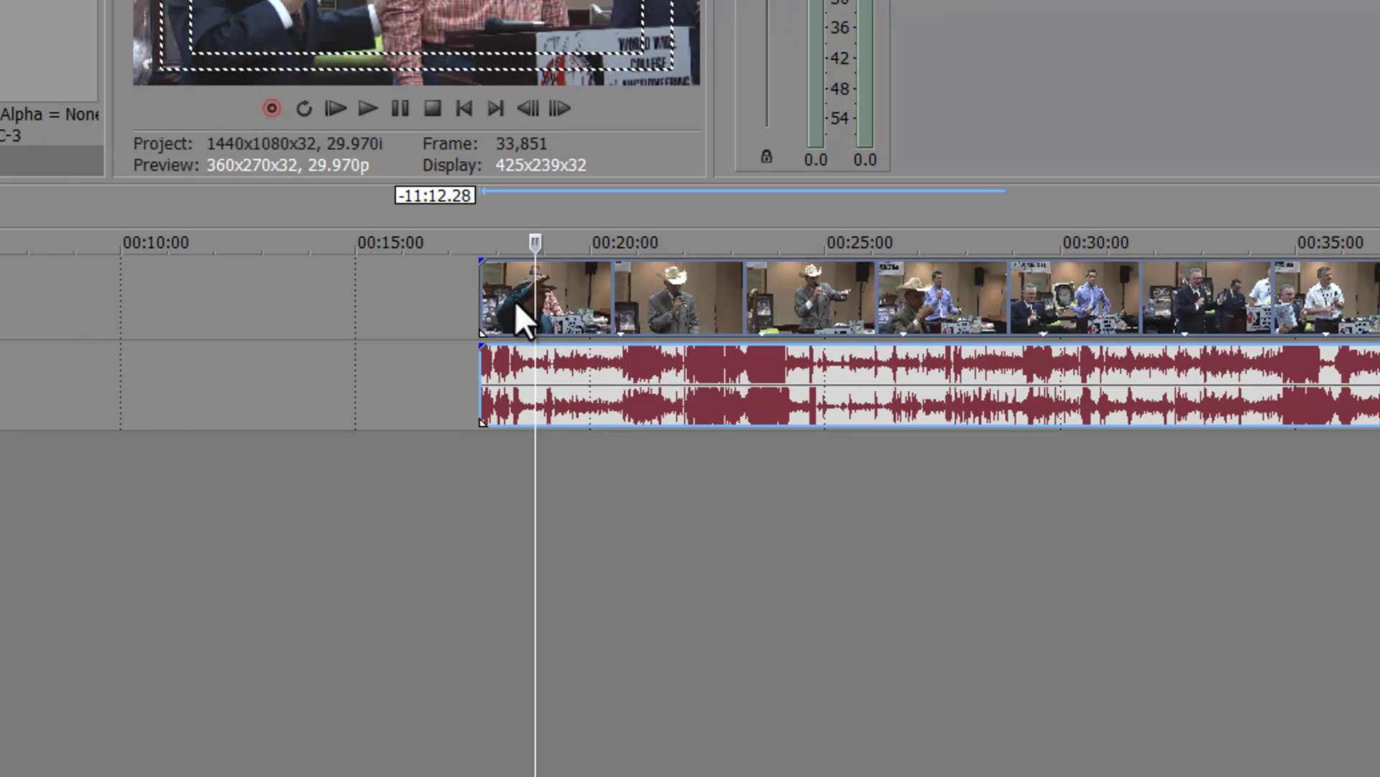
pyautogui.click(516, 302)
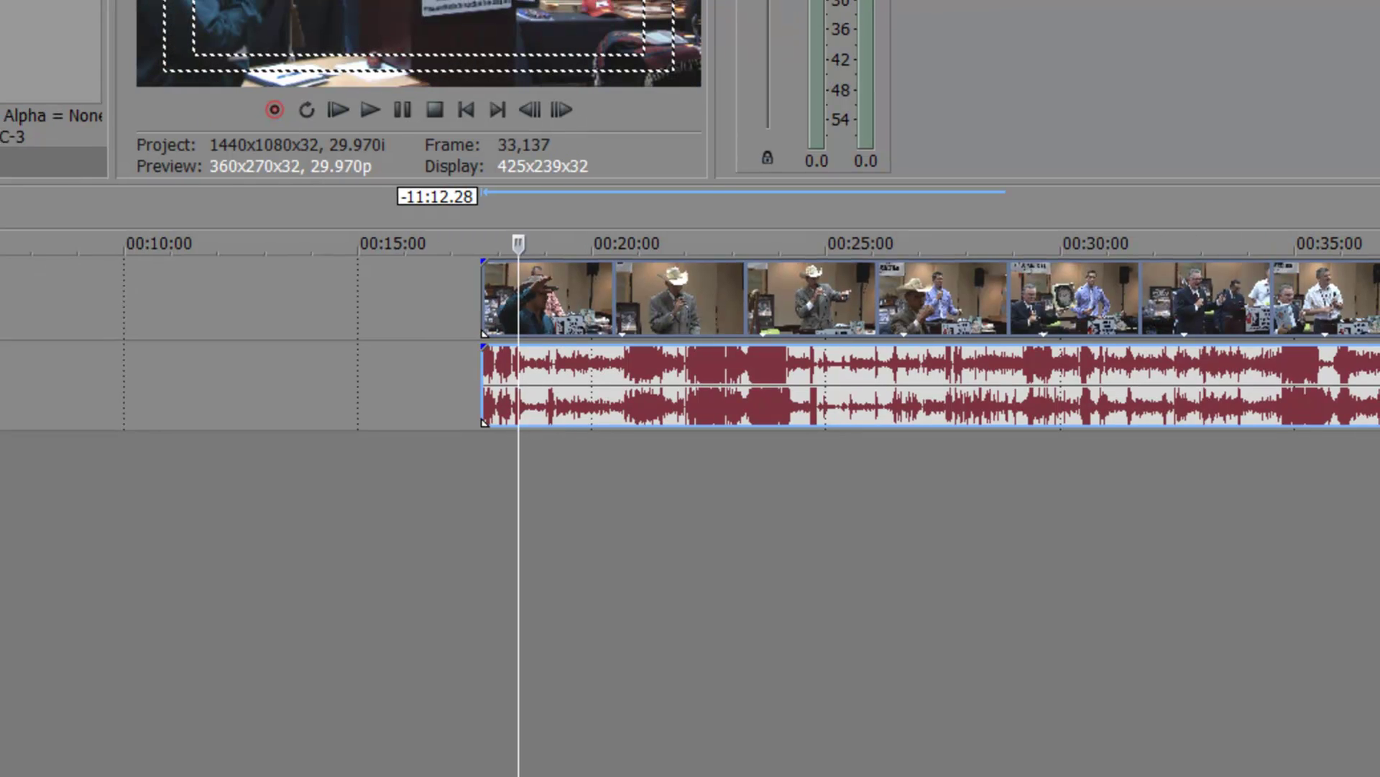
pyautogui.click(78, 4)
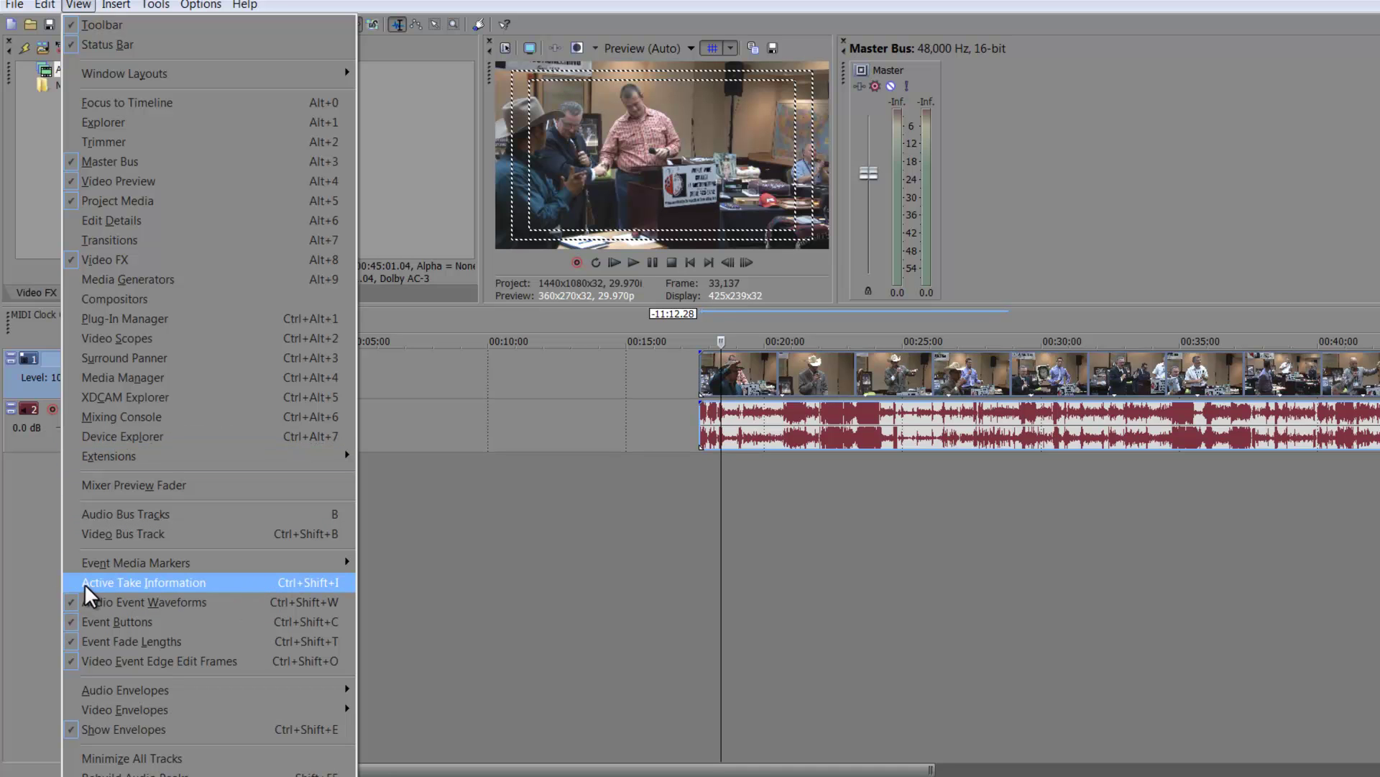
pyautogui.press('Escape')
pyautogui.click(736, 383)
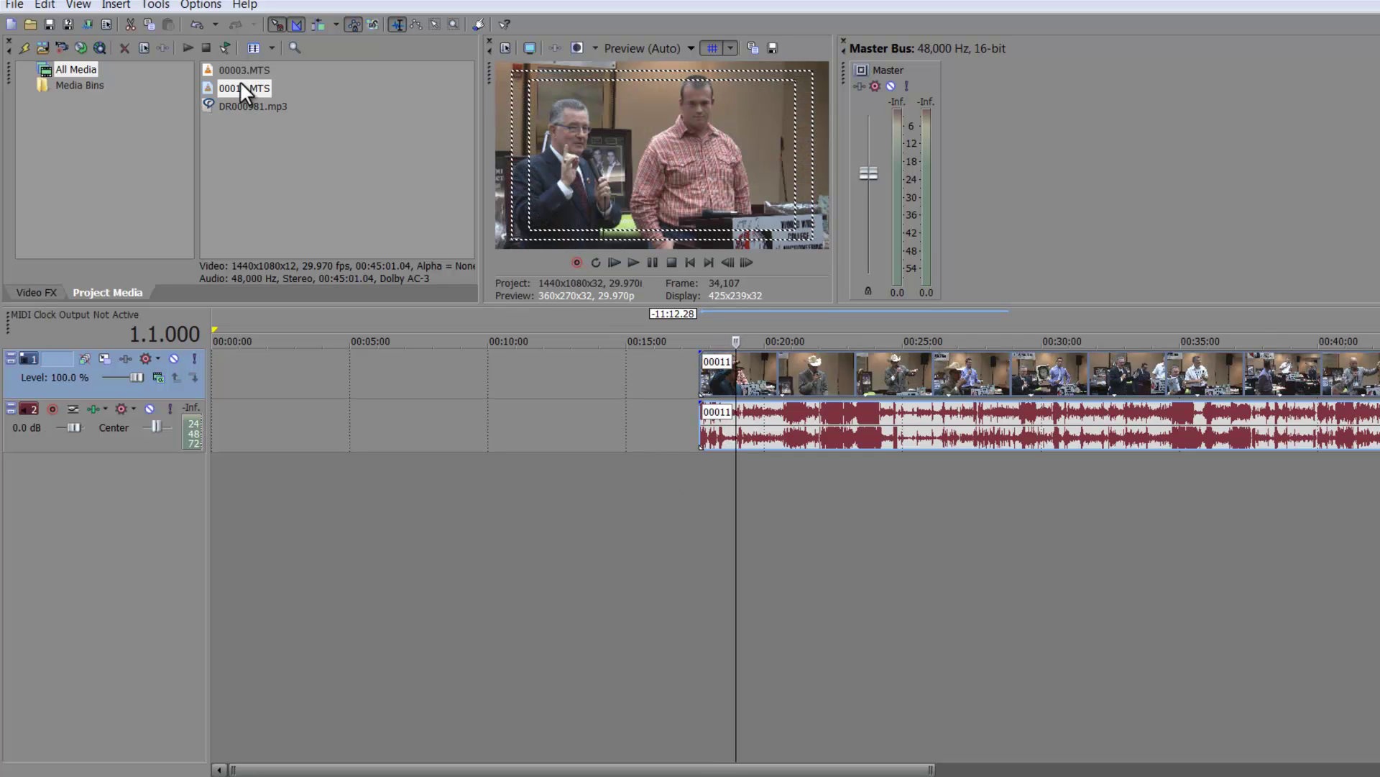
pyautogui.click(231, 65)
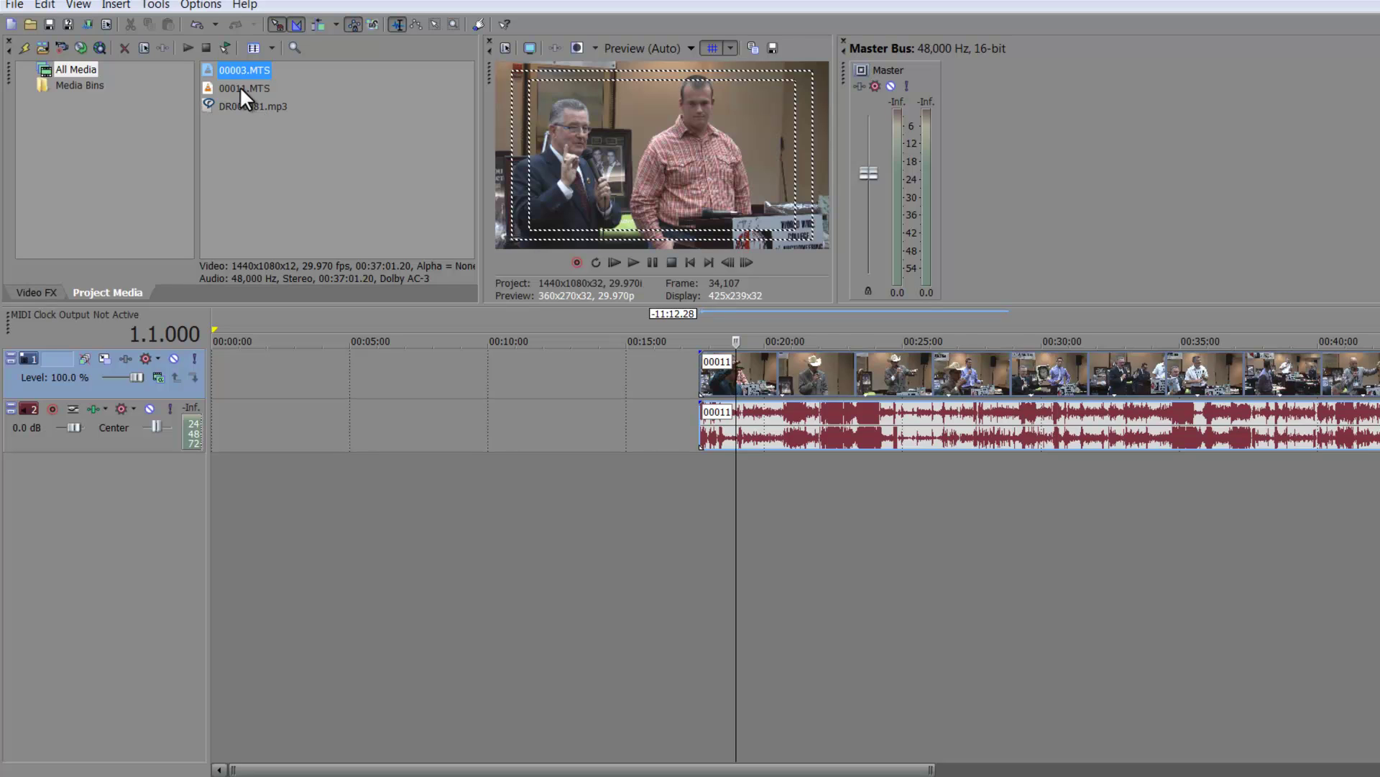
pyautogui.click(242, 88)
pyautogui.click(235, 72)
# Step: Drop 00003.MTS ahead of 00011 and slide 00011 right, leaving a short crossfade near 00:37
pyautogui.moveTo(210, 68); pyautogui.dragTo(478, 376)
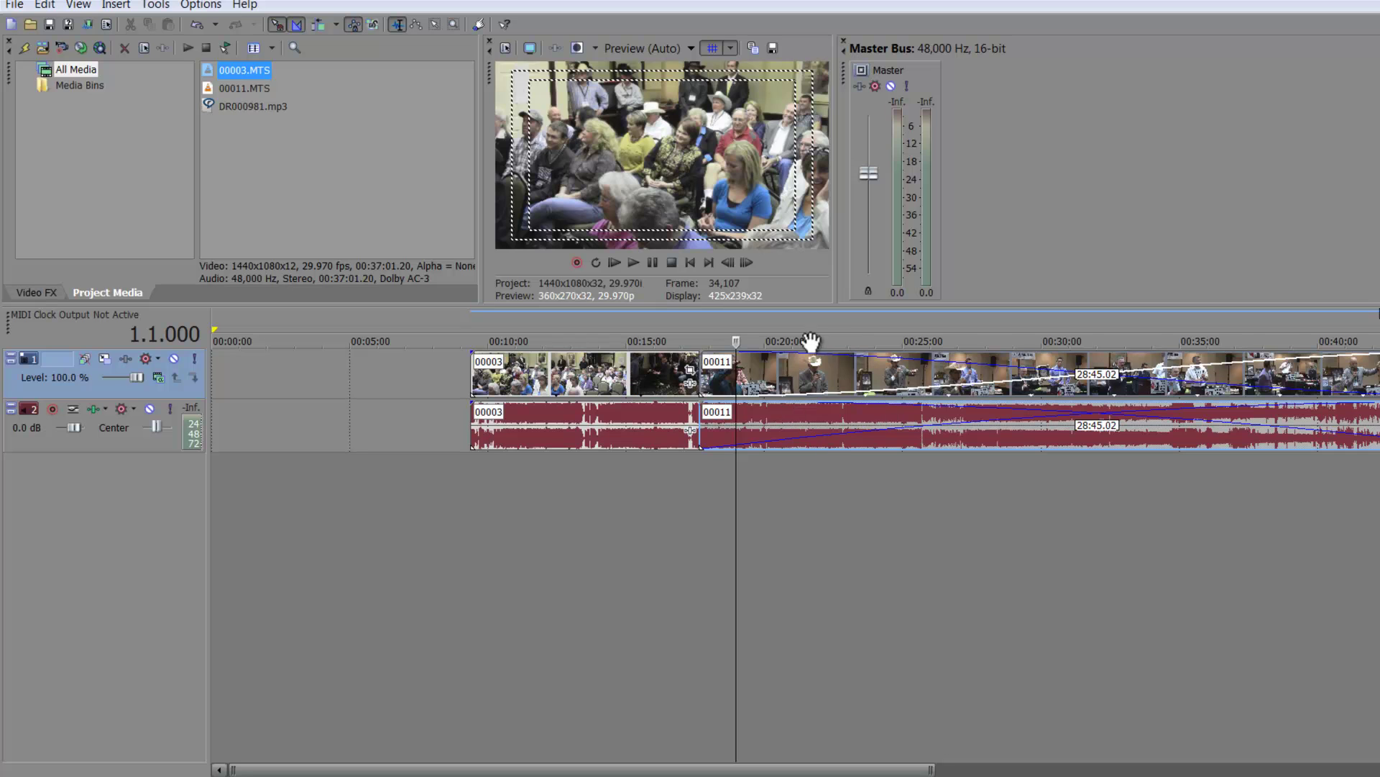
pyautogui.click(1141, 425)
pyautogui.scroll(-3, 1141, 424)
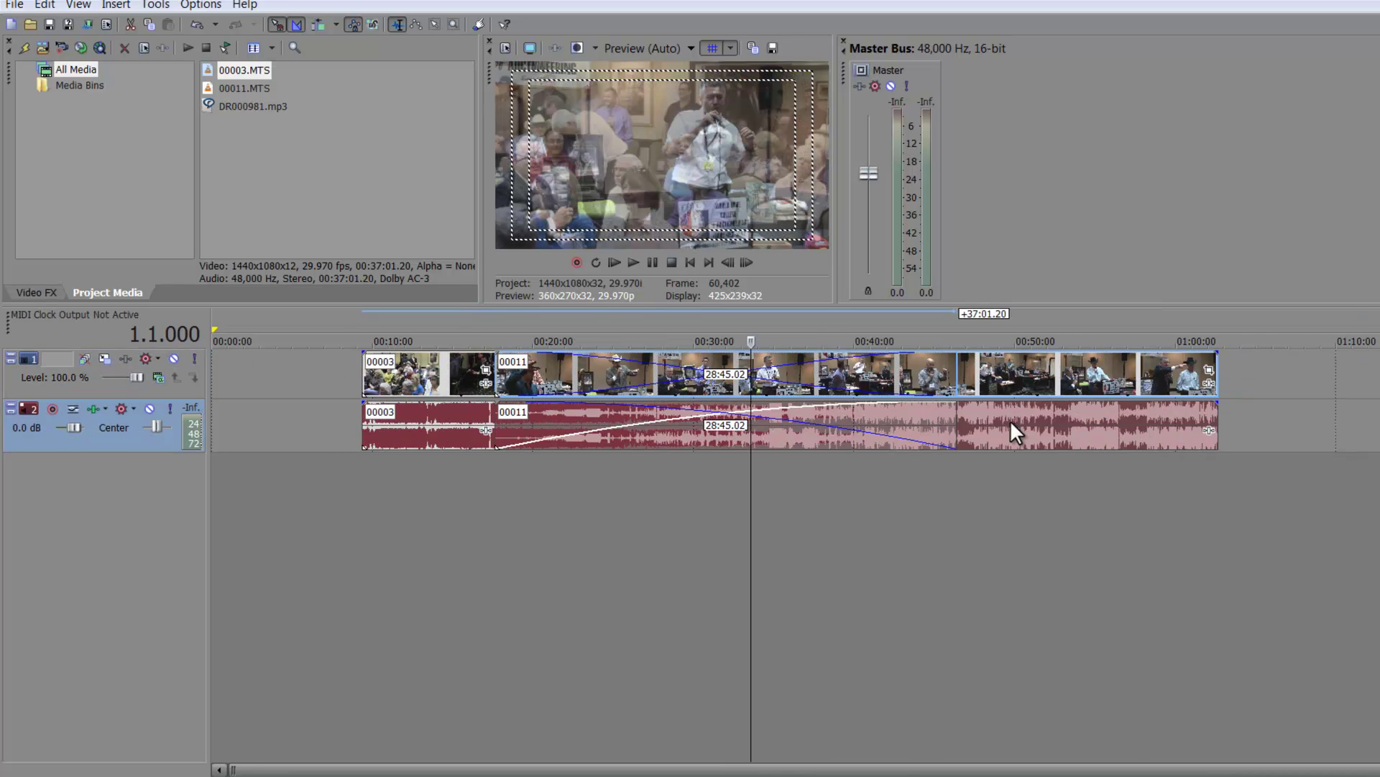
pyautogui.moveTo(1039, 378); pyautogui.dragTo(1372, 410)
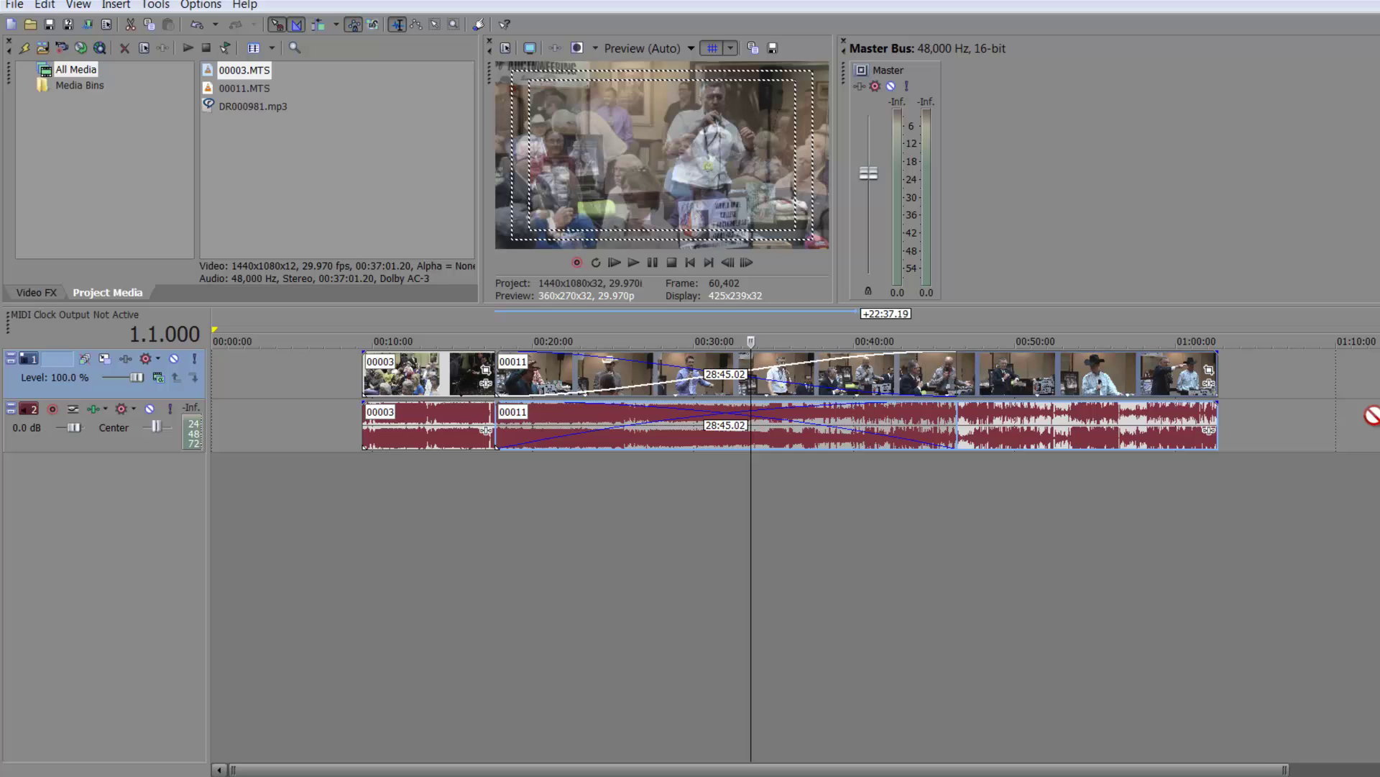
pyautogui.hscroll(1, 869, 396)
pyautogui.moveTo(869, 397); pyautogui.dragTo(781, 365)
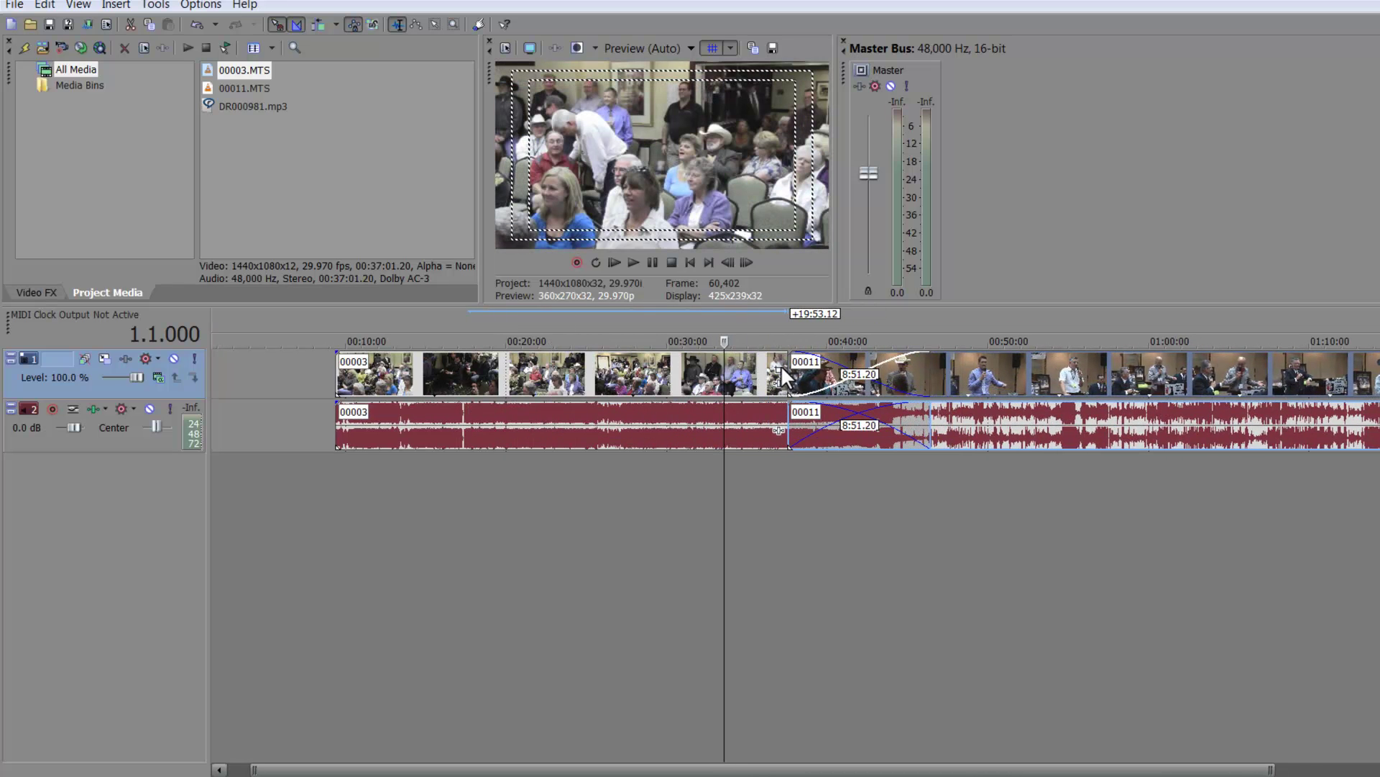
pyautogui.click(238, 378)
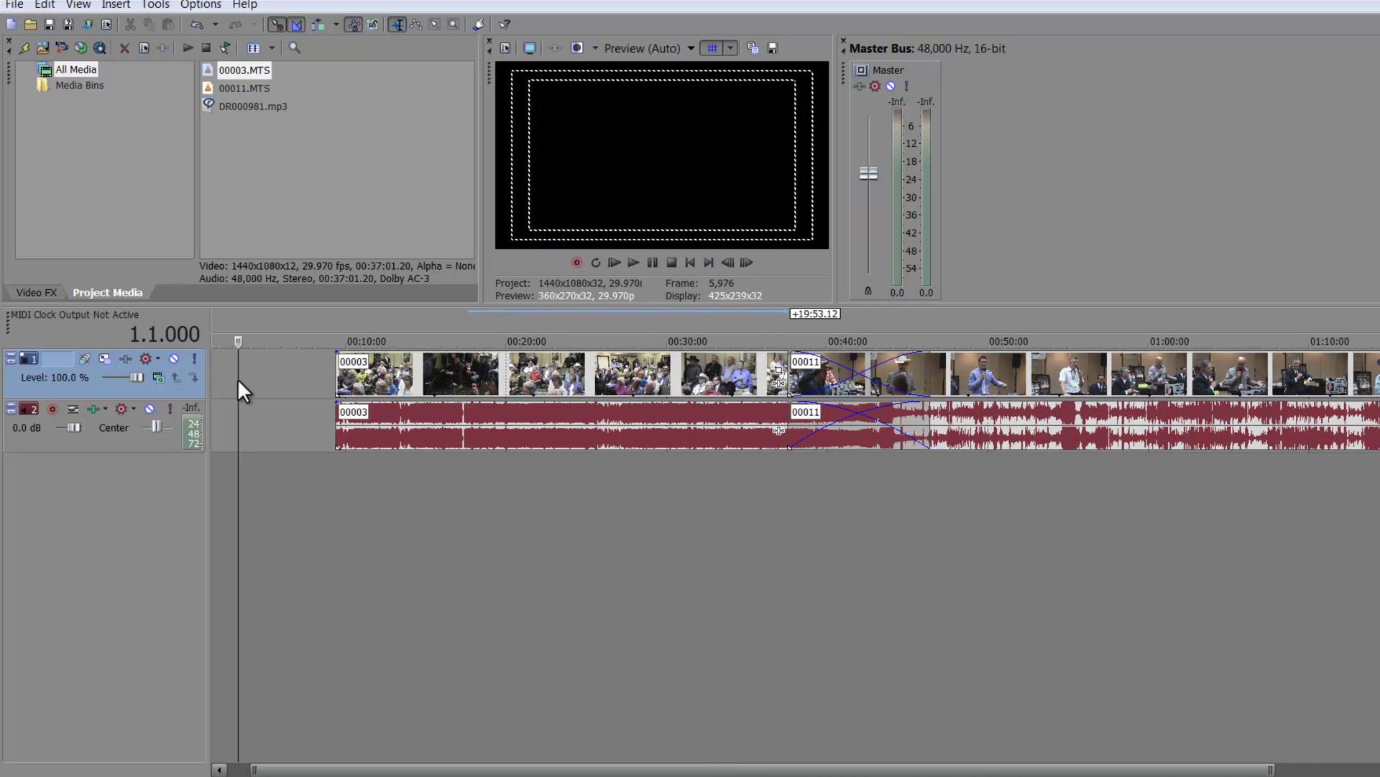
# Step: Look through the track context menu and the File, View and Insert menus without inserting anything
pyautogui.rightClick(237, 378)
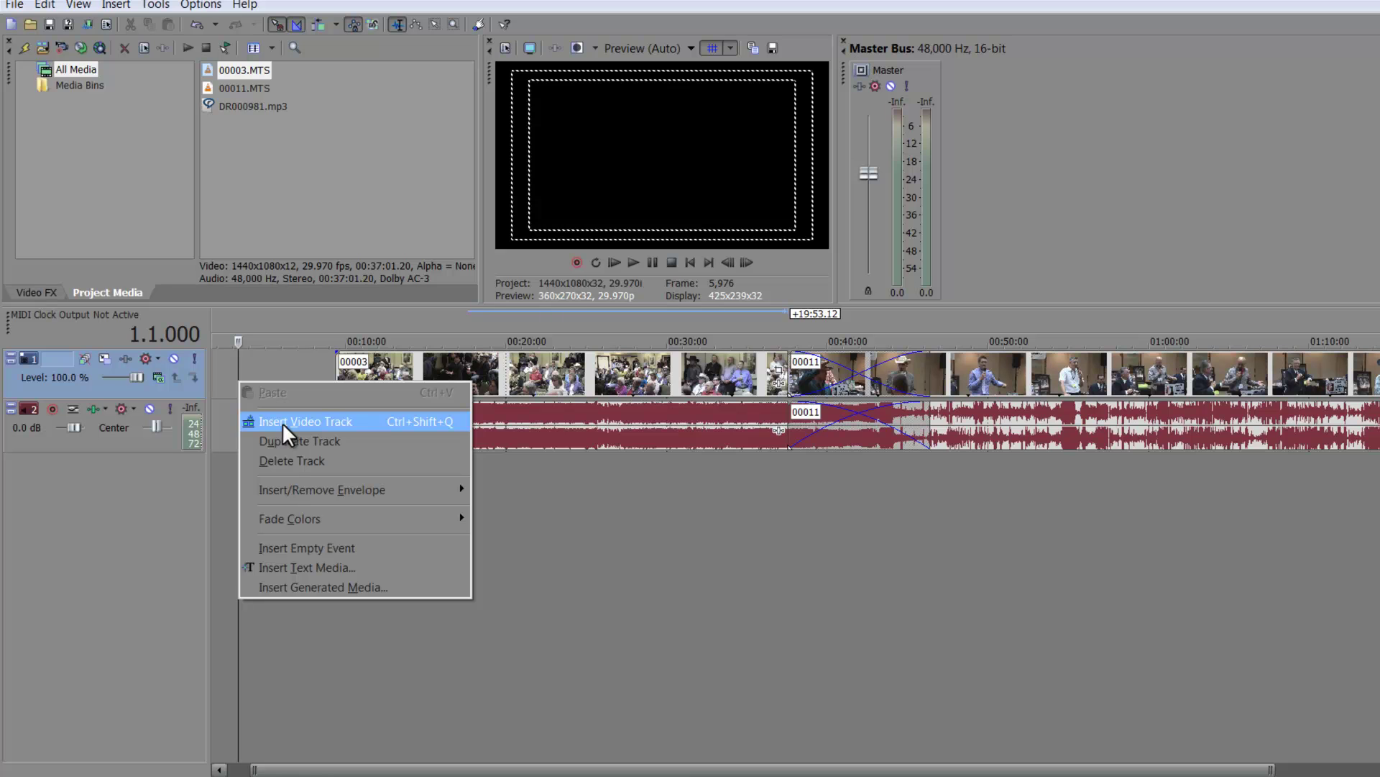
pyautogui.click(263, 355)
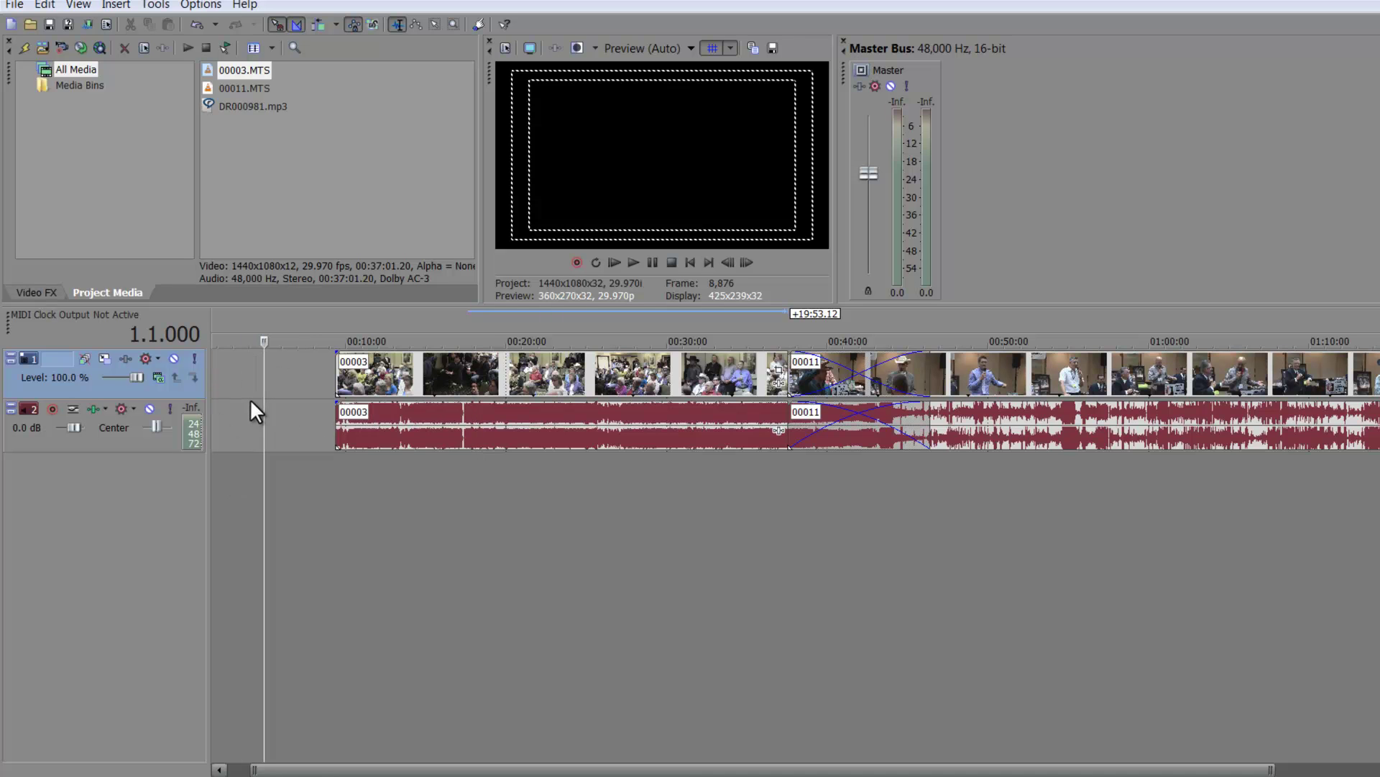
pyautogui.click(16, 7)
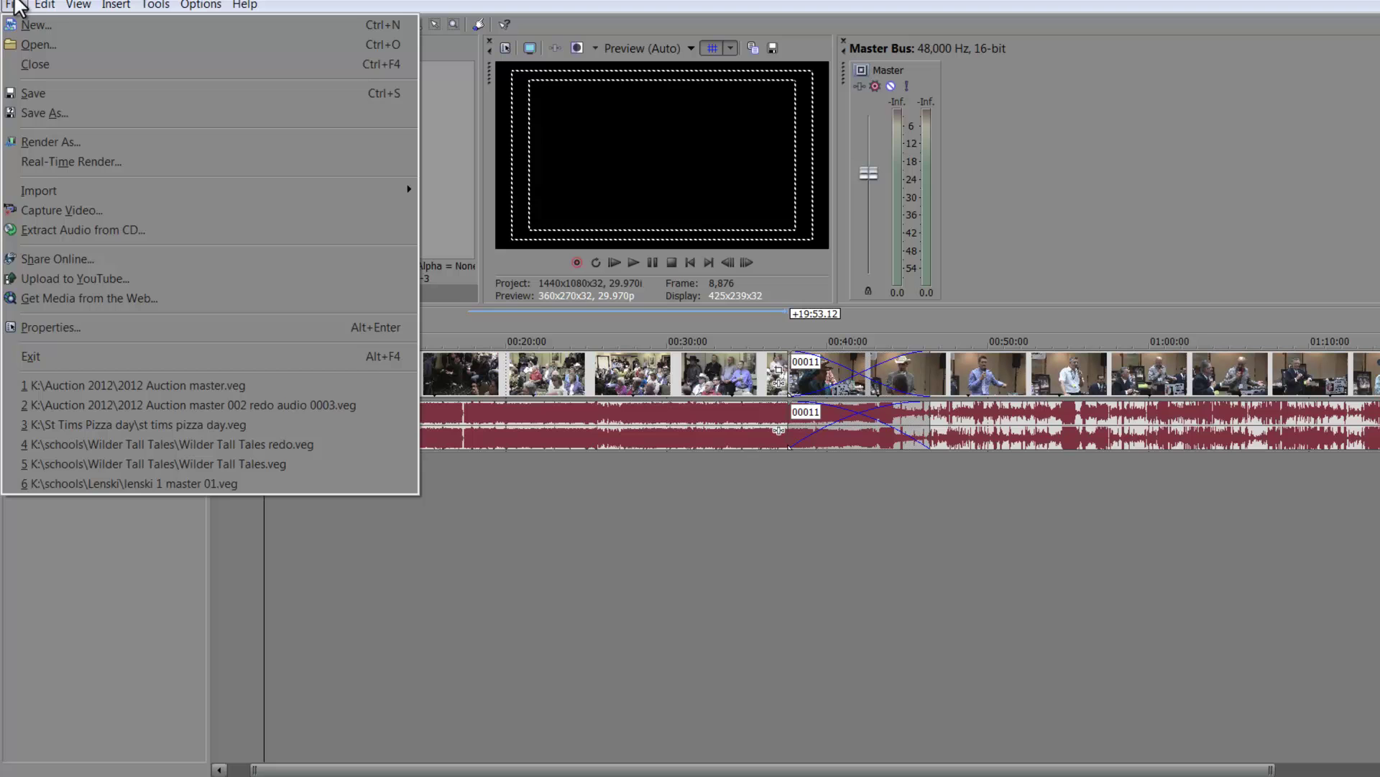
pyautogui.moveTo(44, 8)
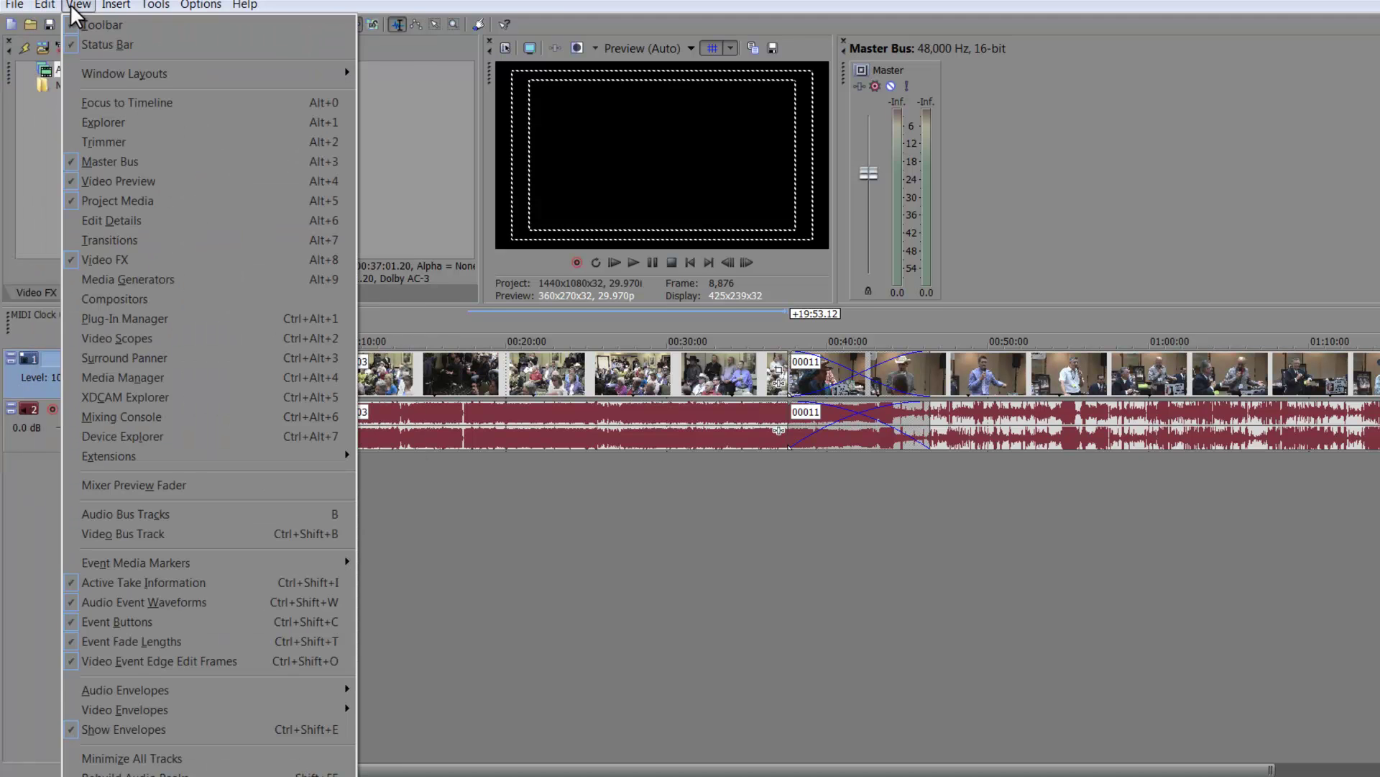
pyautogui.moveTo(127, 8)
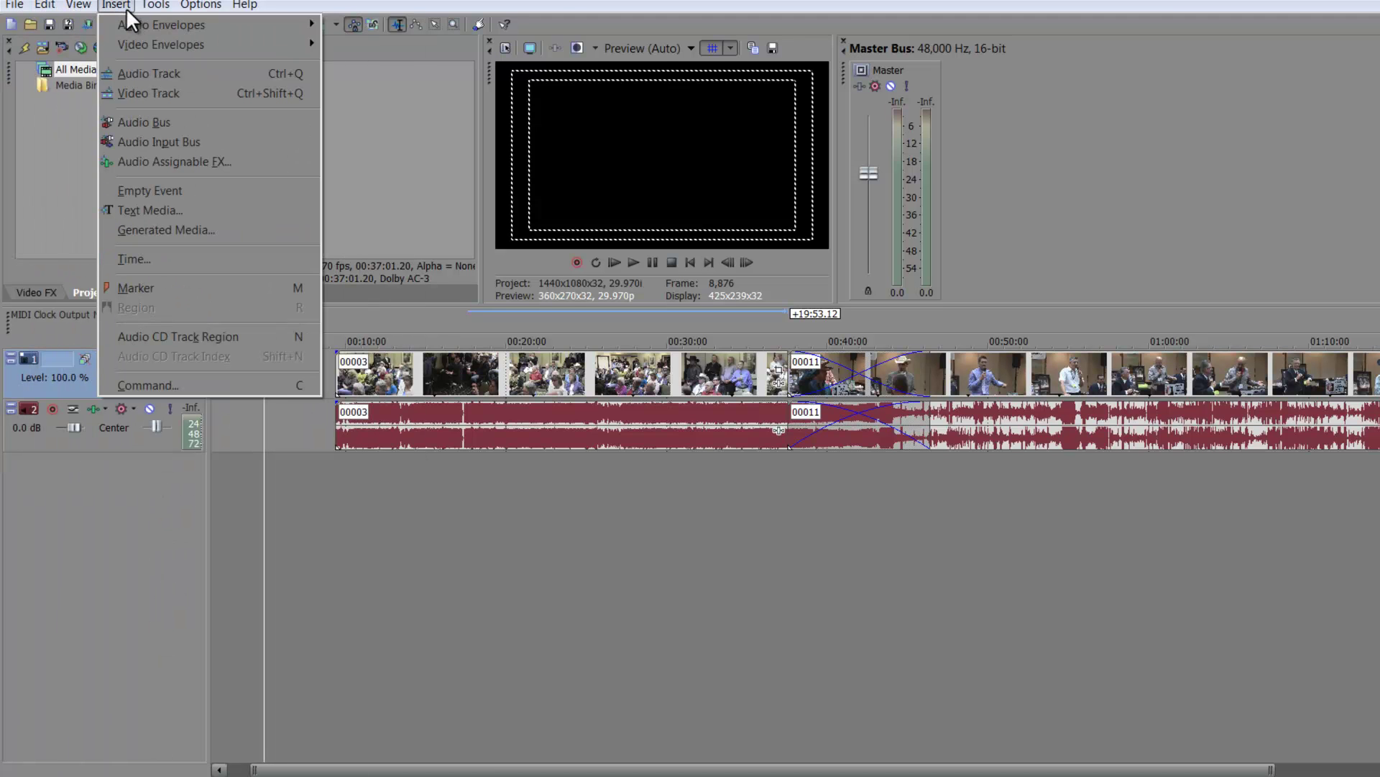
pyautogui.click(299, 416)
# Step: Move the 00003 audio to its own track and its video onto a new top video track
pyautogui.moveTo(383, 445); pyautogui.dragTo(364, 361)
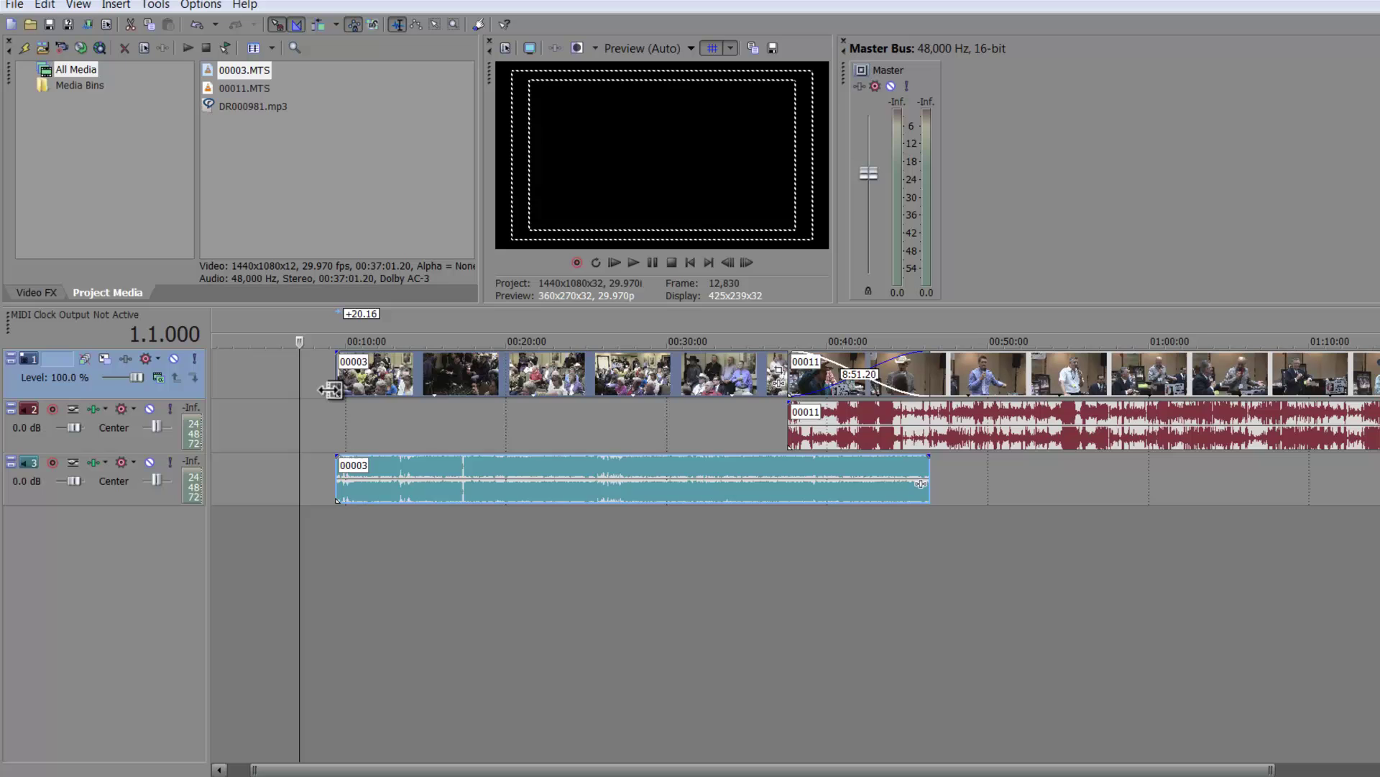
pyautogui.click(305, 360)
pyautogui.rightClick(304, 360)
pyautogui.click(403, 403)
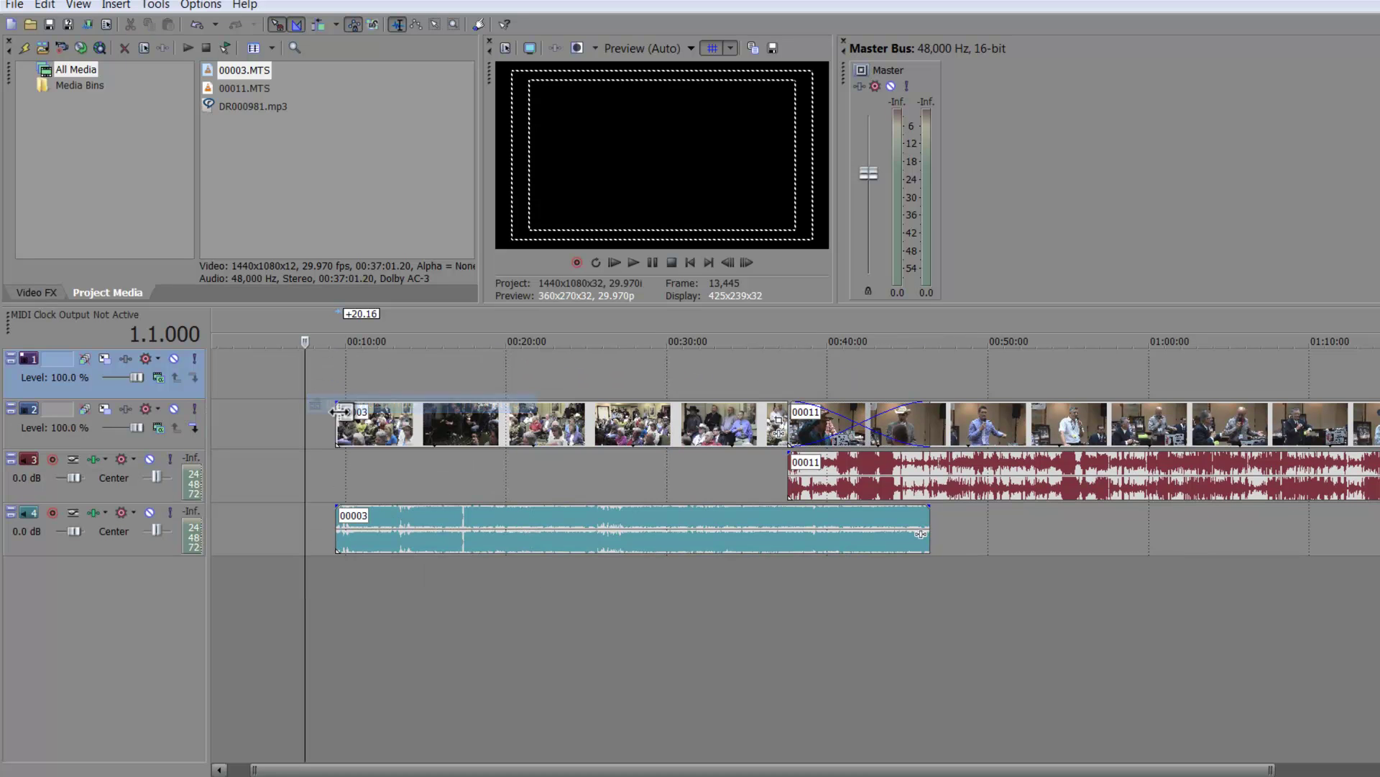
pyautogui.moveTo(416, 382); pyautogui.dragTo(414, 379)
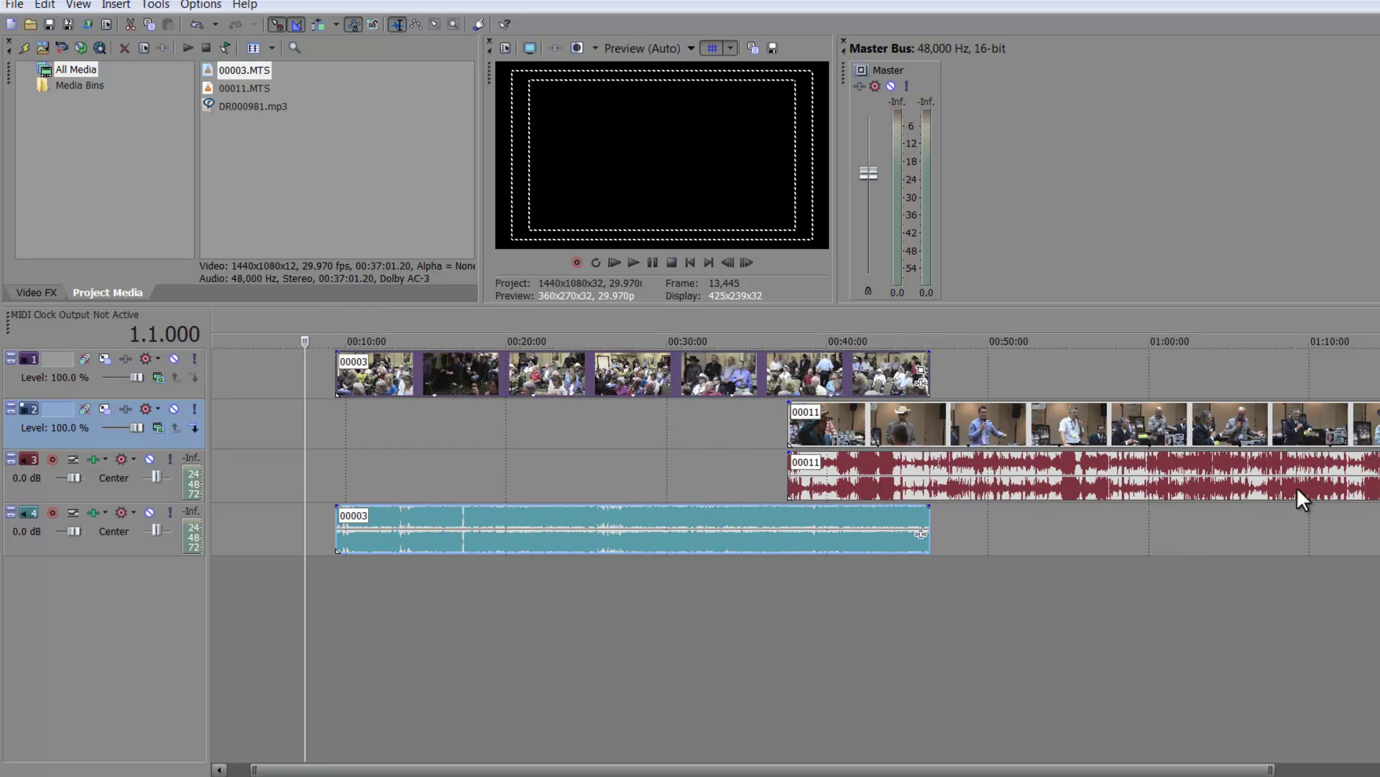
# Step: Put 00011 on the second video track beside 00003 near 00:10, and lower 00003 audio to -6.7 dB
pyautogui.click(973, 425)
pyautogui.moveTo(973, 425); pyautogui.dragTo(1014, 522)
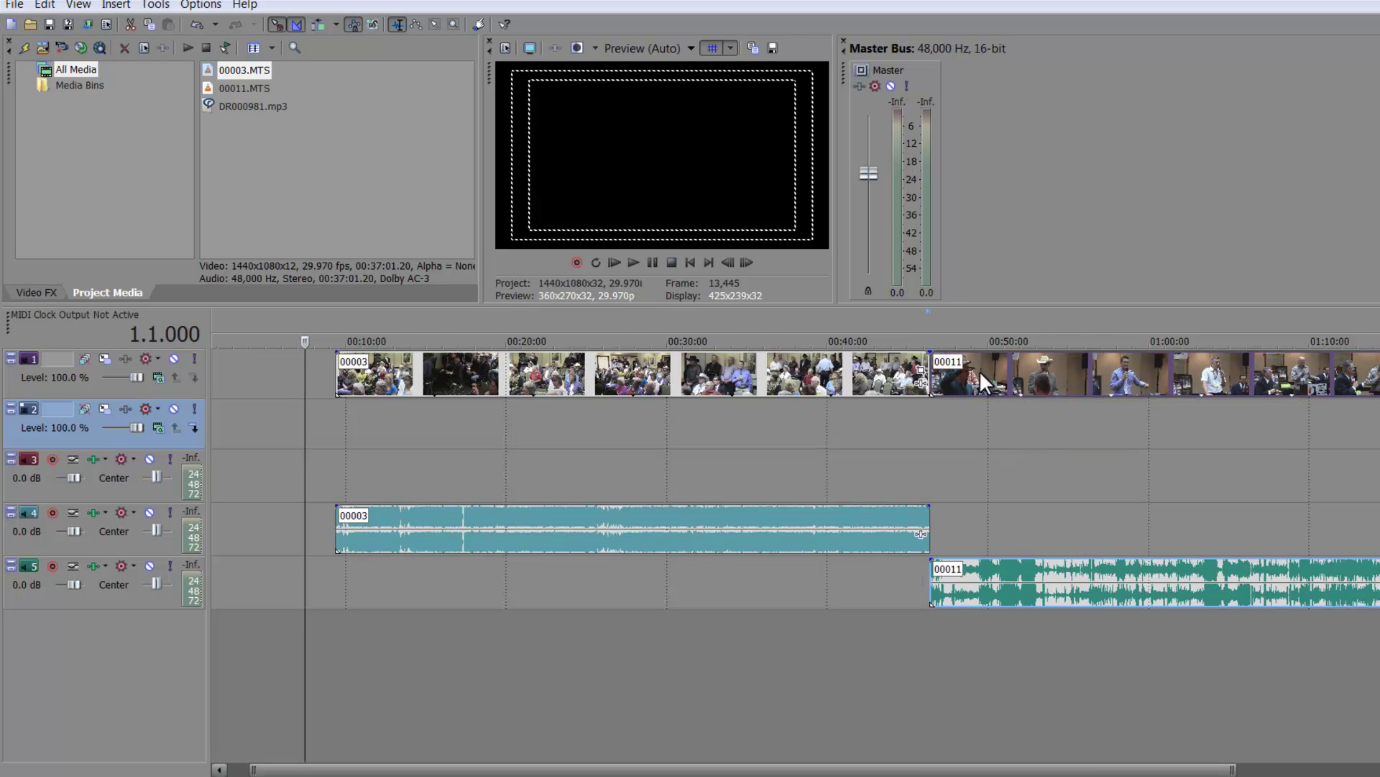
pyautogui.moveTo(874, 383); pyautogui.dragTo(804, 383)
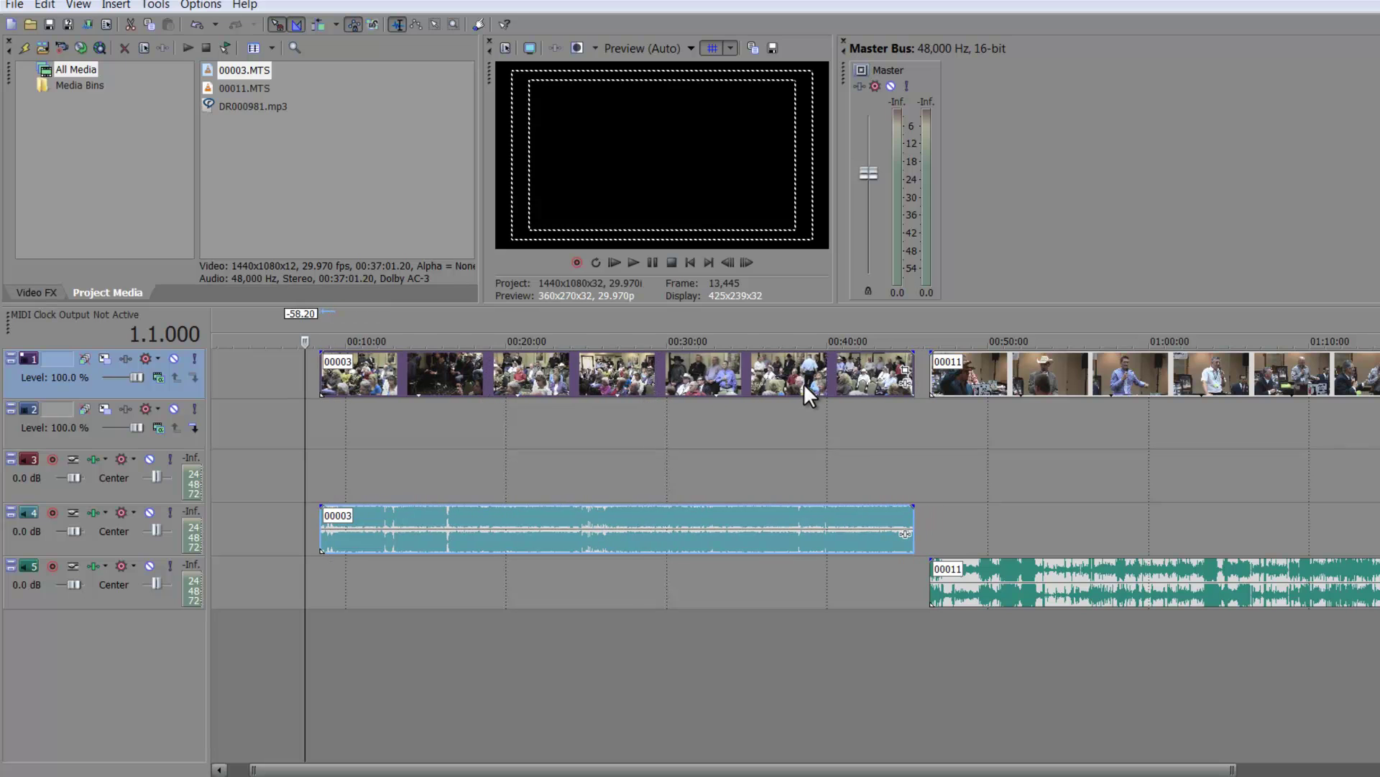
pyautogui.moveTo(952, 382); pyautogui.dragTo(1072, 484)
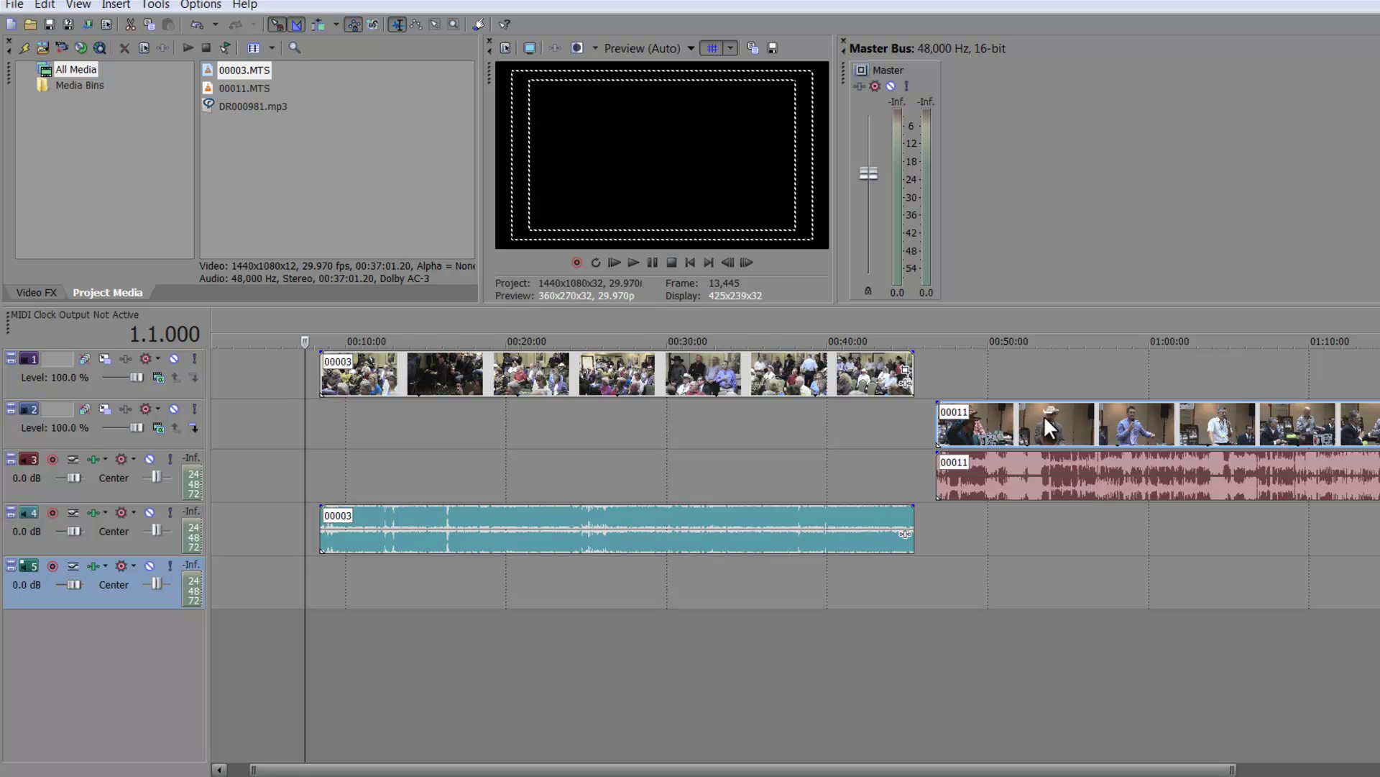
pyautogui.moveTo(1001, 416); pyautogui.dragTo(387, 415)
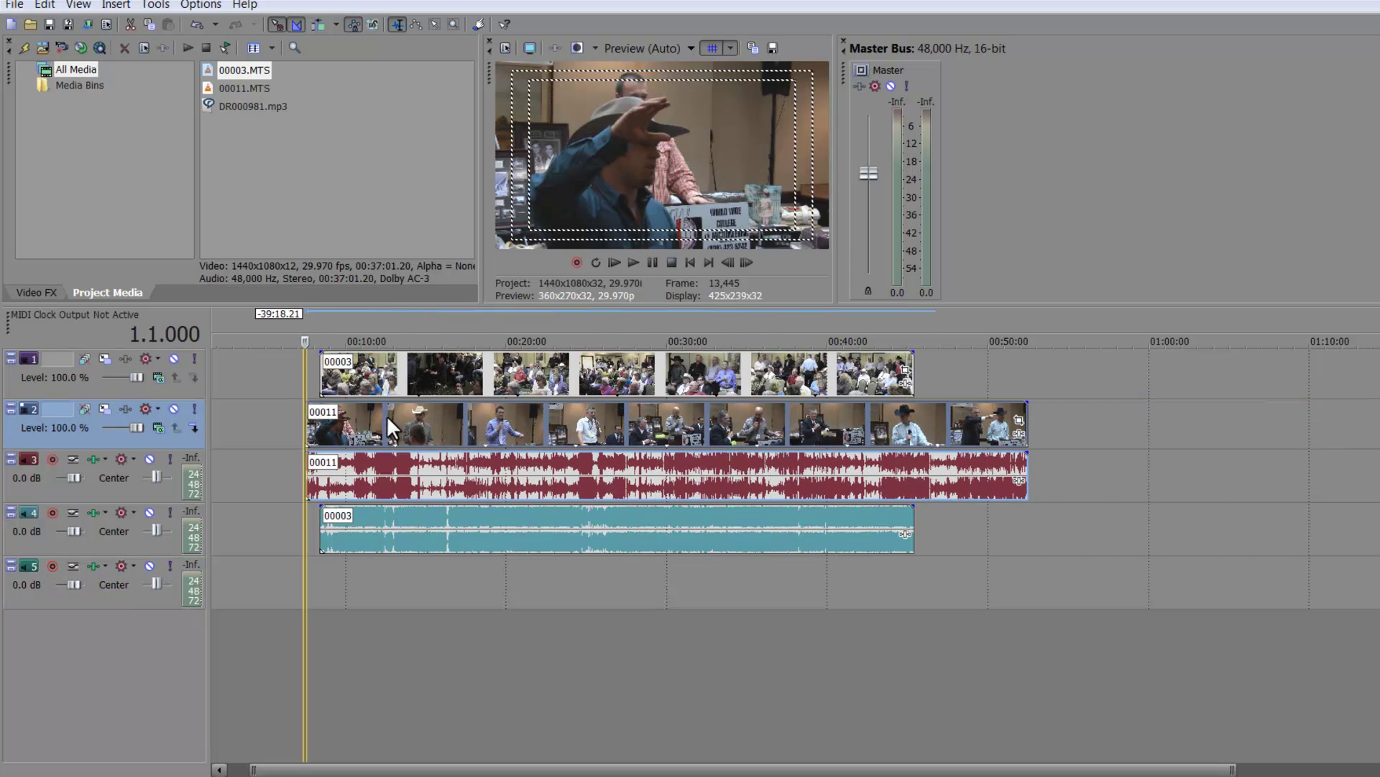
pyautogui.moveTo(521, 366); pyautogui.dragTo(588, 365)
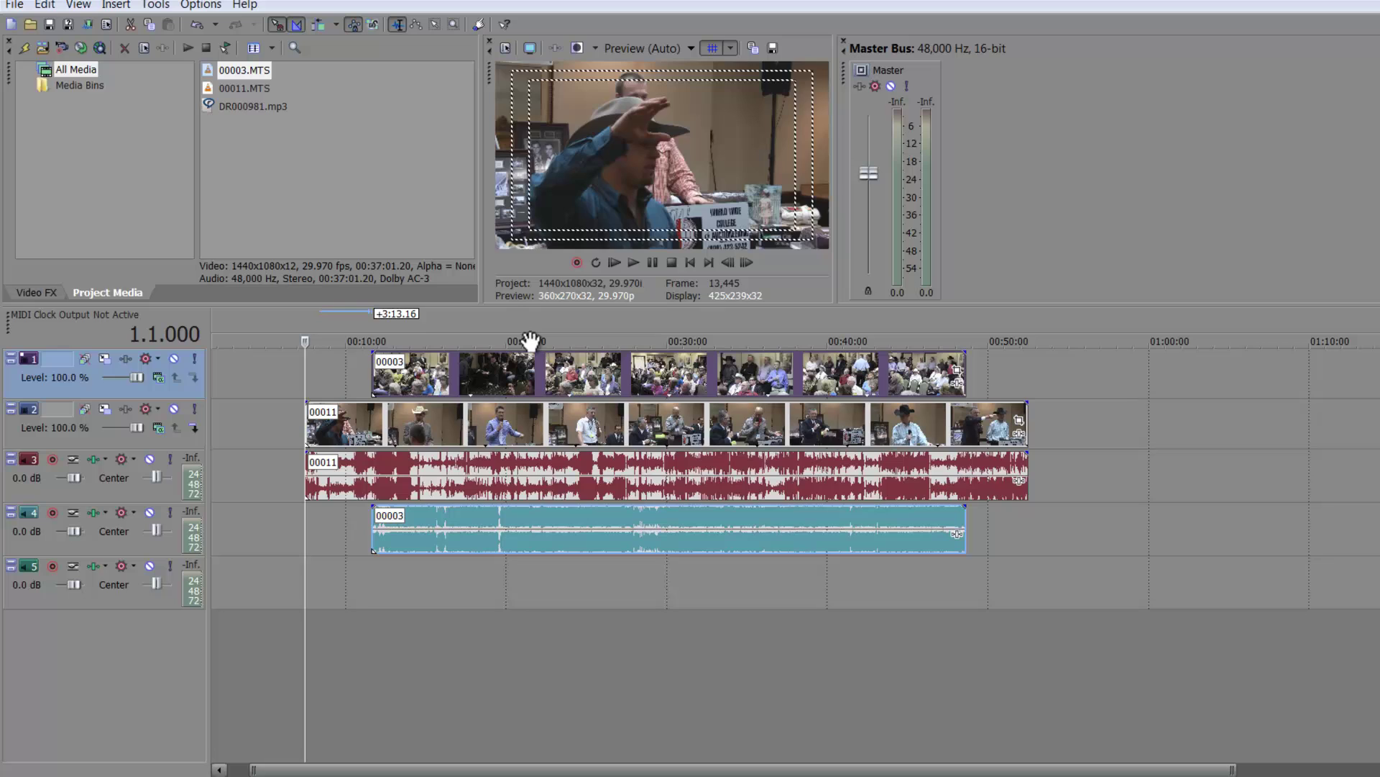
pyautogui.moveTo(389, 432); pyautogui.dragTo(437, 436)
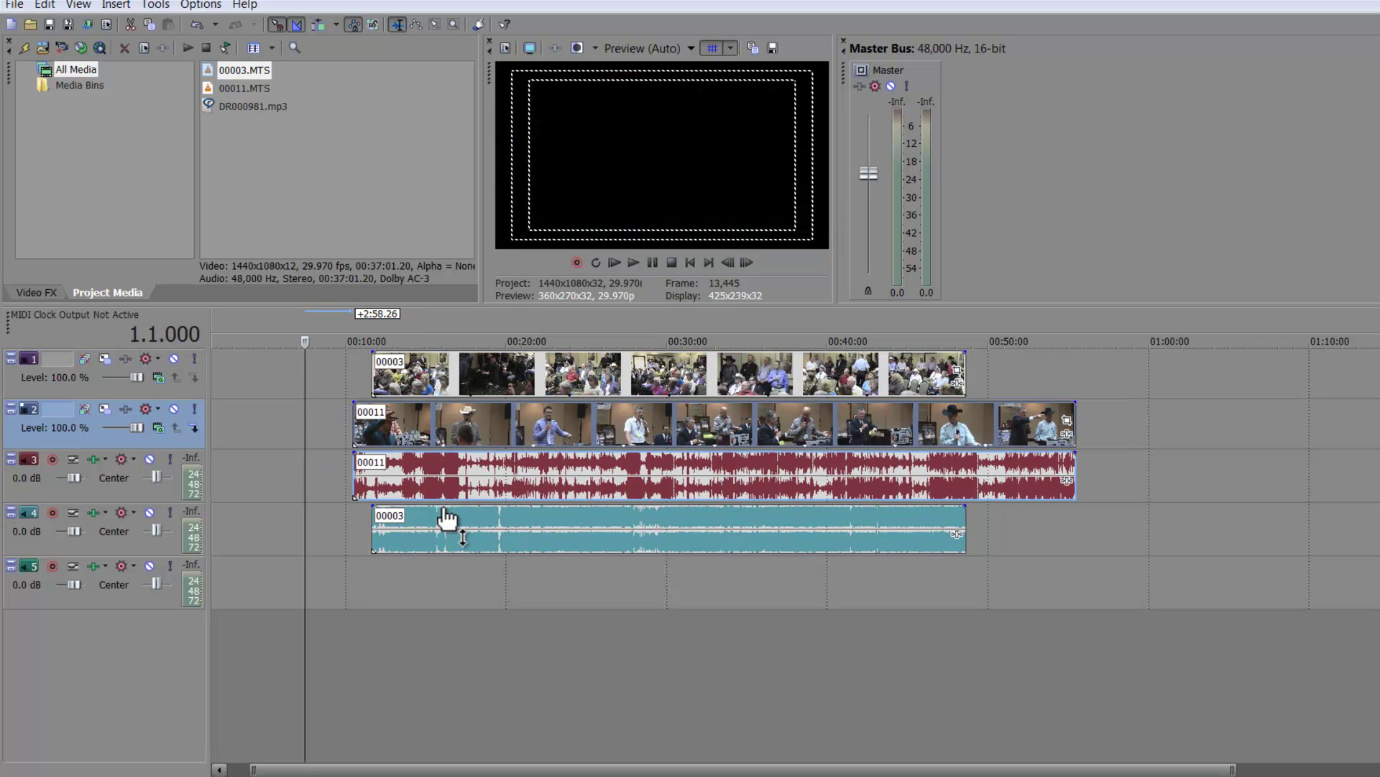
pyautogui.moveTo(458, 509); pyautogui.dragTo(465, 532)
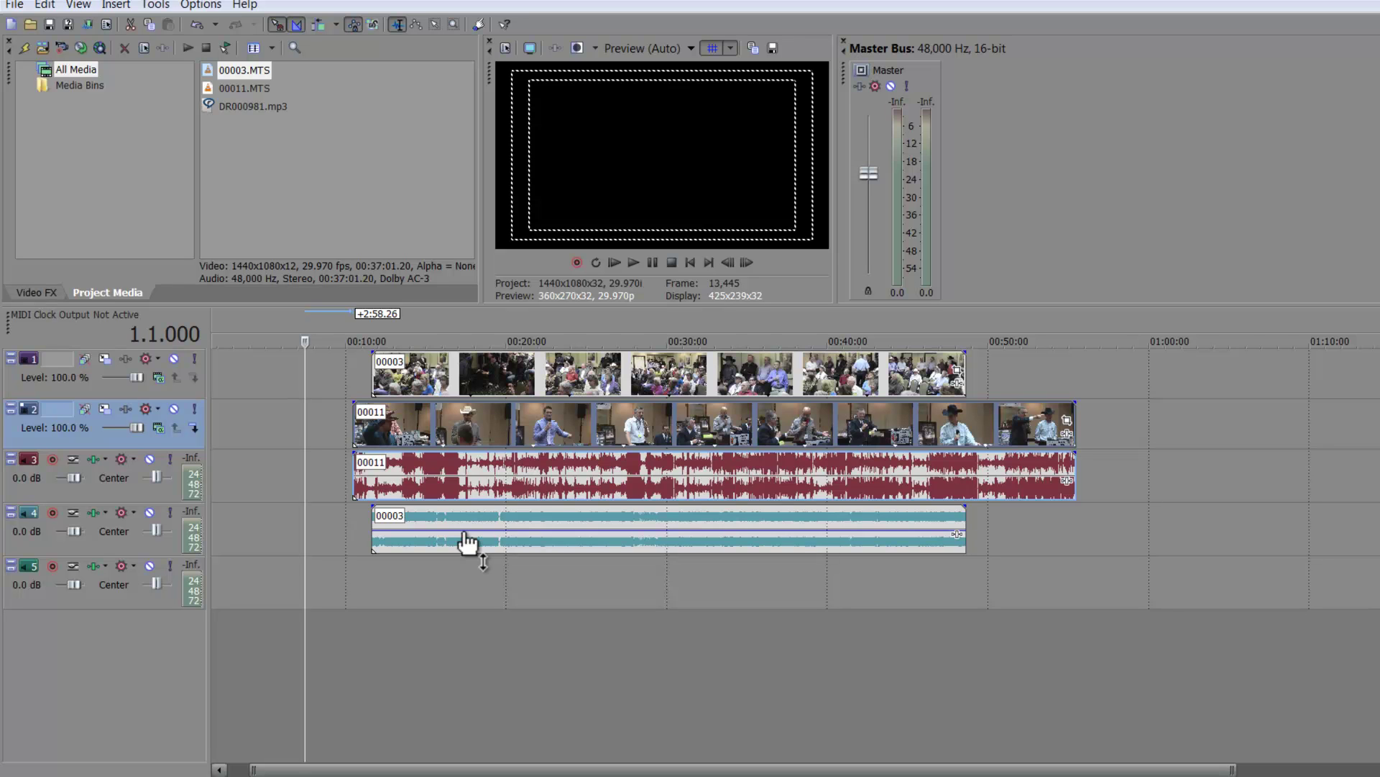
# Step: Drag the grouped 00011 events slightly left to start almost level with 00003 after 00:10:00
pyautogui.click(522, 480)
pyautogui.scroll(10, 522, 480)
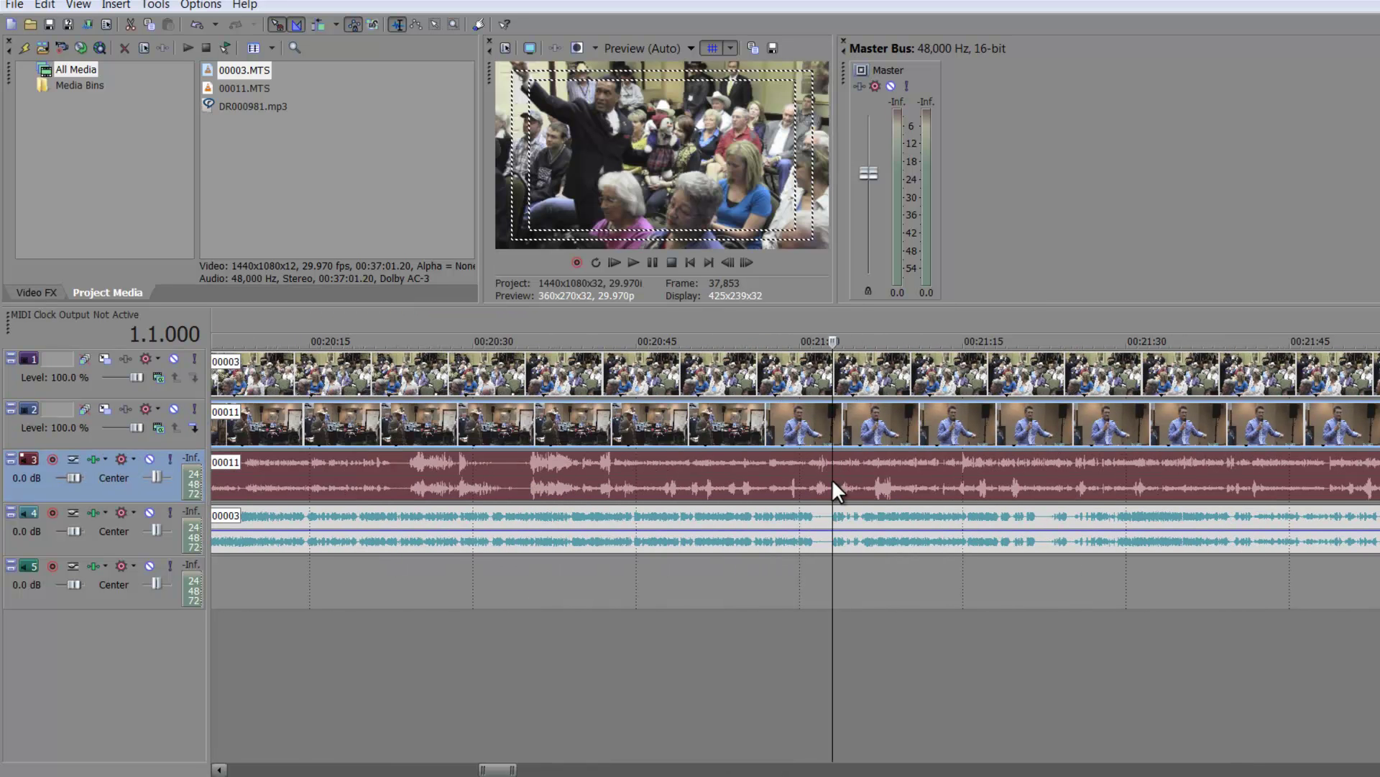
pyautogui.scroll(-10, 831, 479)
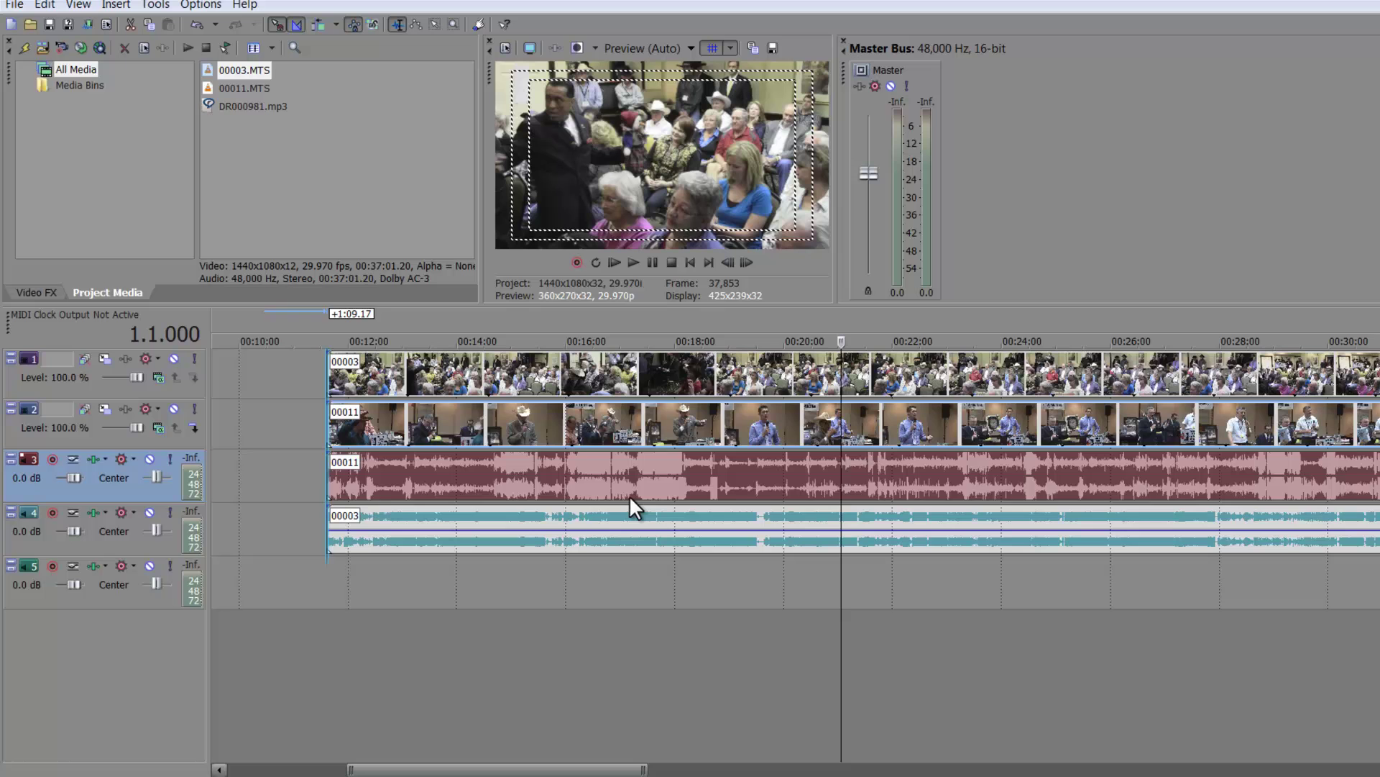
pyautogui.moveTo(630, 499); pyautogui.dragTo(606, 478)
pyautogui.scroll(-5, 607, 481)
# Step: Scrub through 00003 and 00011, moving 00011 slightly earlier, to compare their frames
pyautogui.click(494, 374)
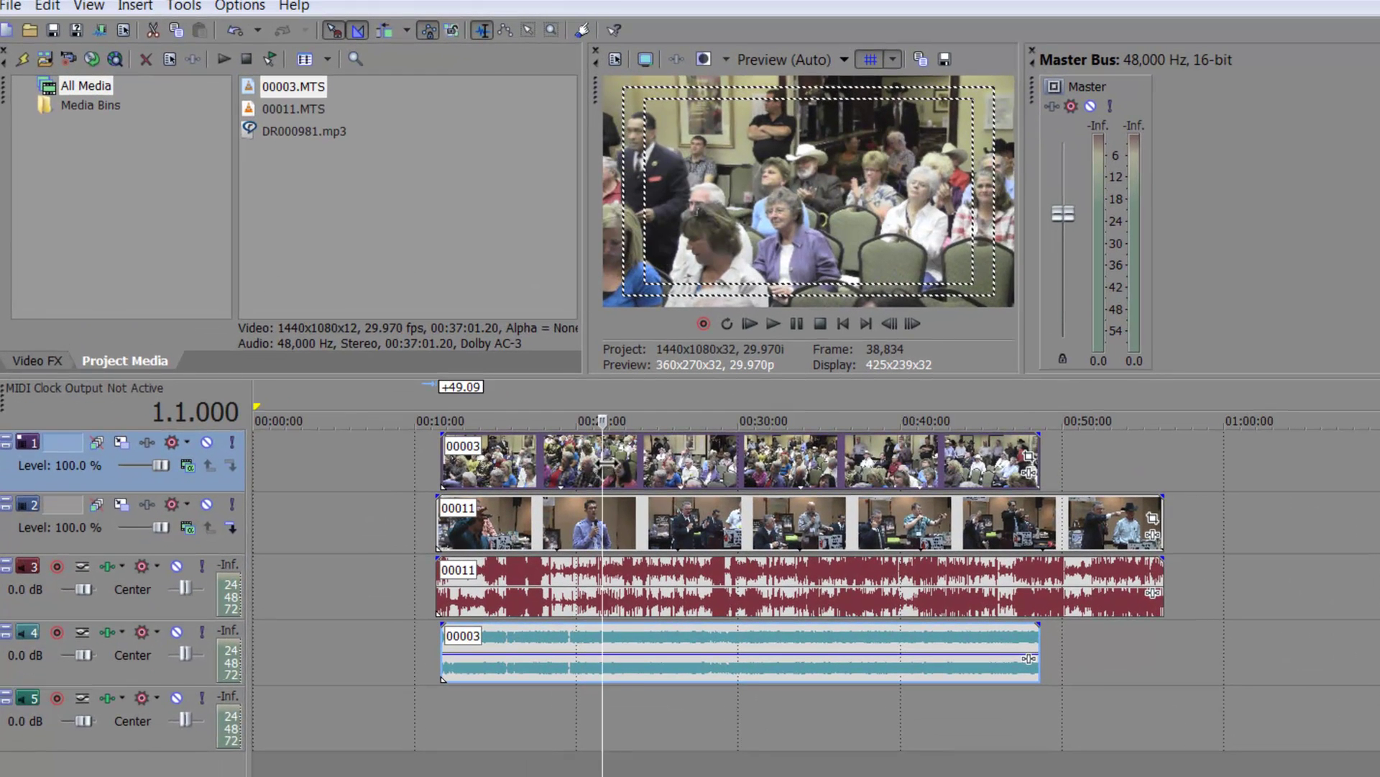
pyautogui.click(555, 406)
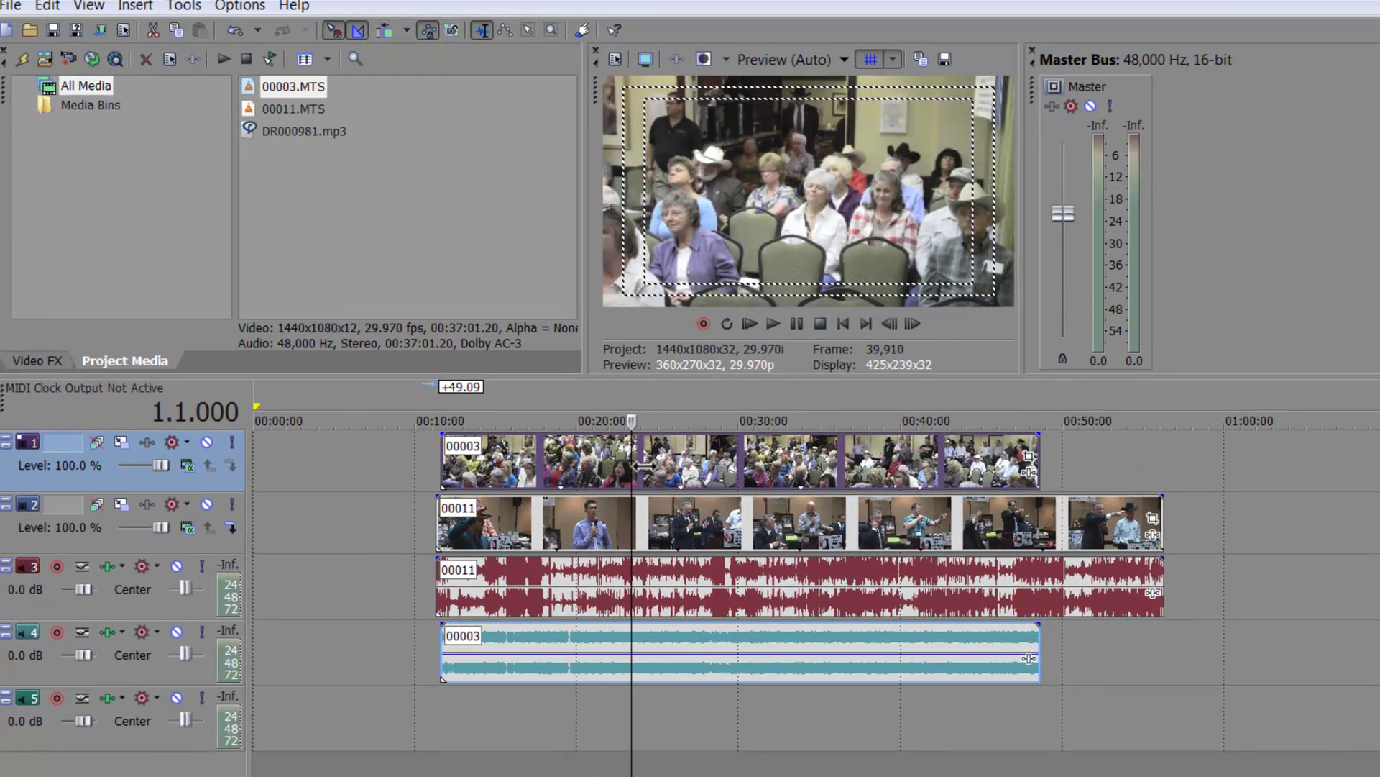
pyautogui.click(683, 467)
pyautogui.click(555, 466)
pyautogui.scroll(5, 556, 466)
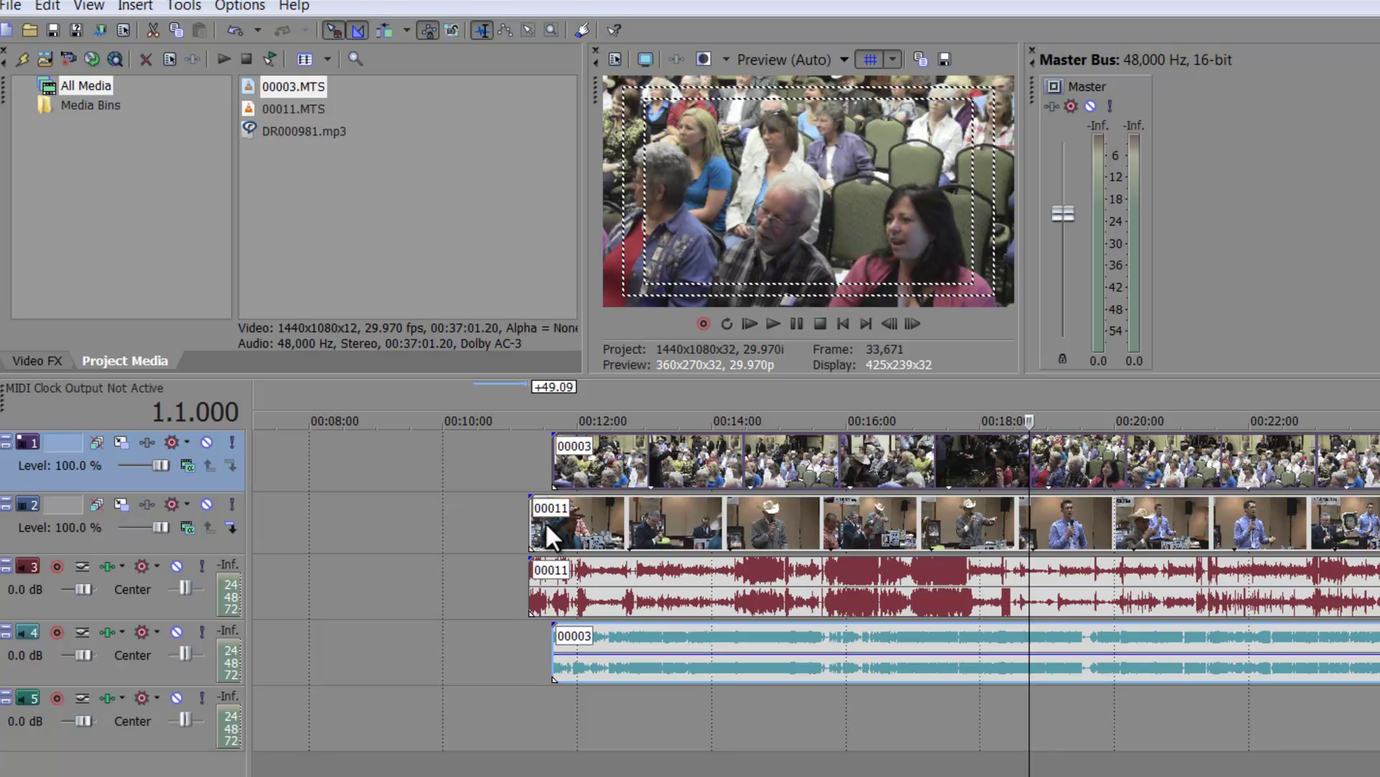
pyautogui.moveTo(572, 517)
pyautogui.mouseDown()
pyautogui.moveTo(462, 519)
pyautogui.moveTo(493, 478)
pyautogui.moveTo(533, 460)
pyautogui.moveTo(587, 502)
pyautogui.mouseUp()
pyautogui.click(594, 510)
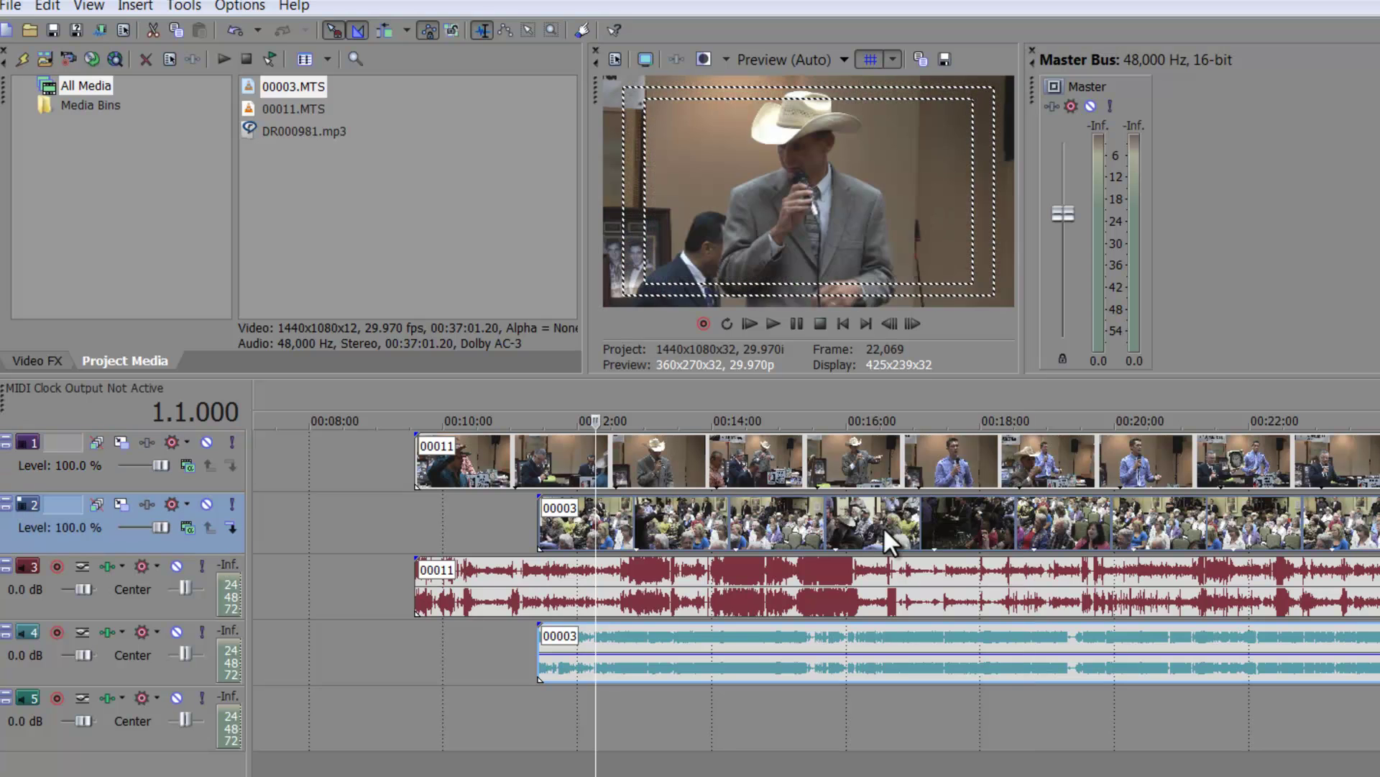
pyautogui.click(912, 516)
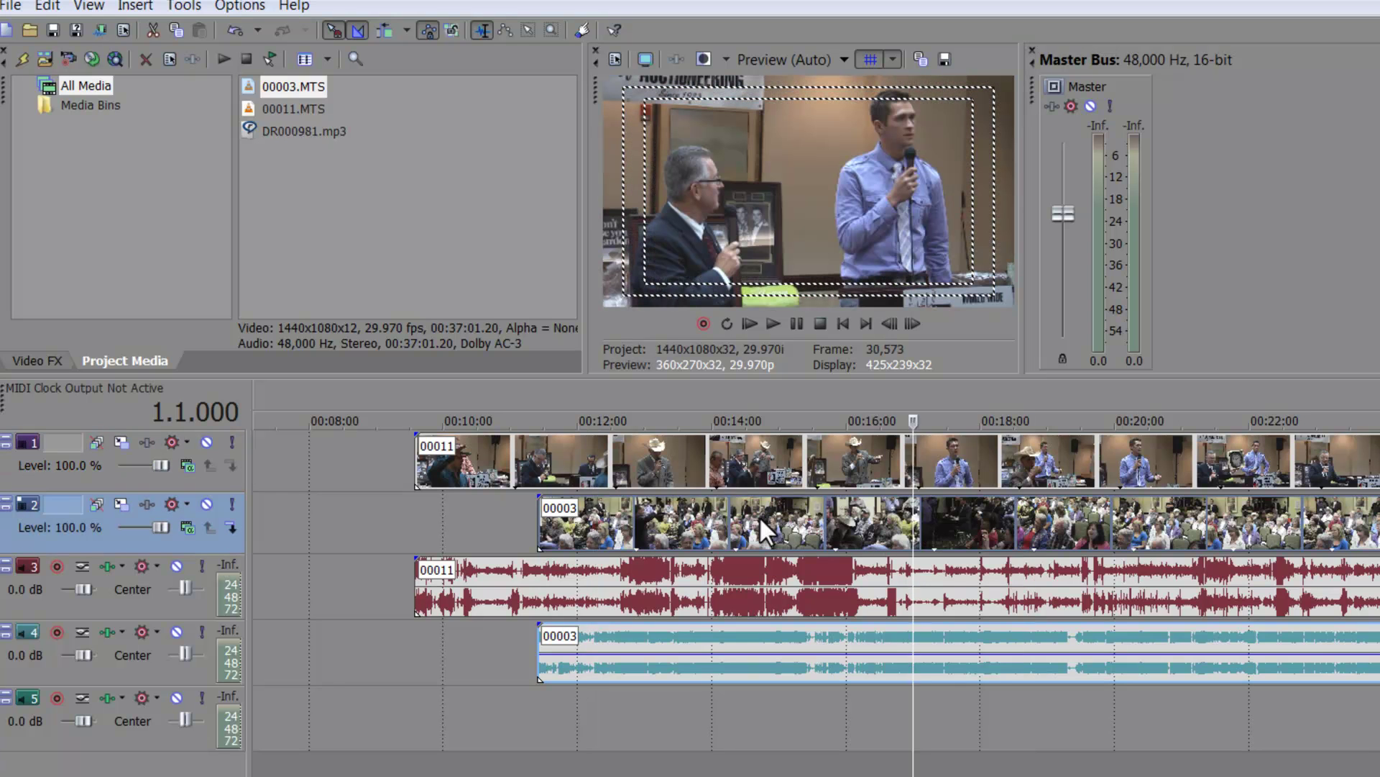
pyautogui.click(934, 537)
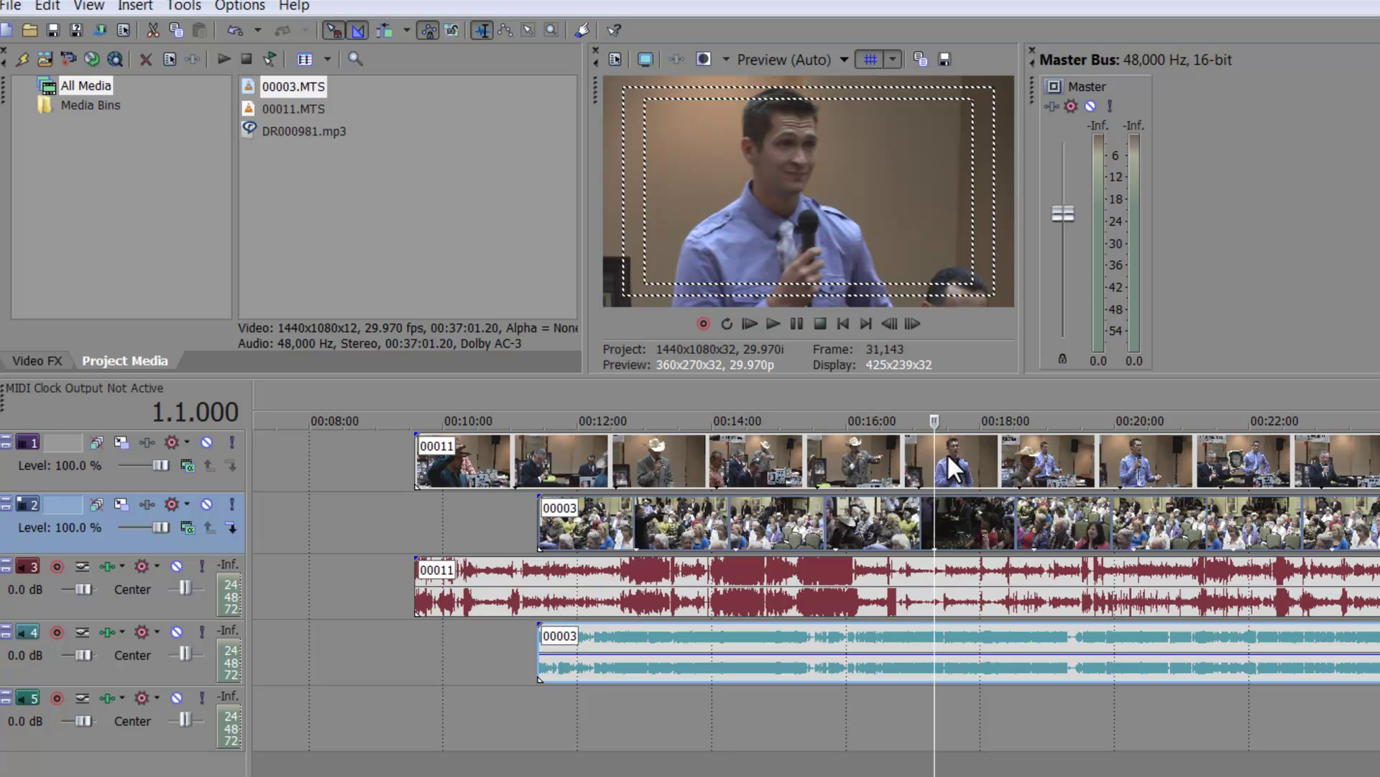
# Step: Lower the top track's opacity to see 00003 underneath, then move the 00003 group earlier
pyautogui.moveTo(970, 444)
pyautogui.mouseDown()
pyautogui.moveTo(982, 530)
pyautogui.moveTo(996, 440)
pyautogui.mouseUp()
pyautogui.click(955, 615)
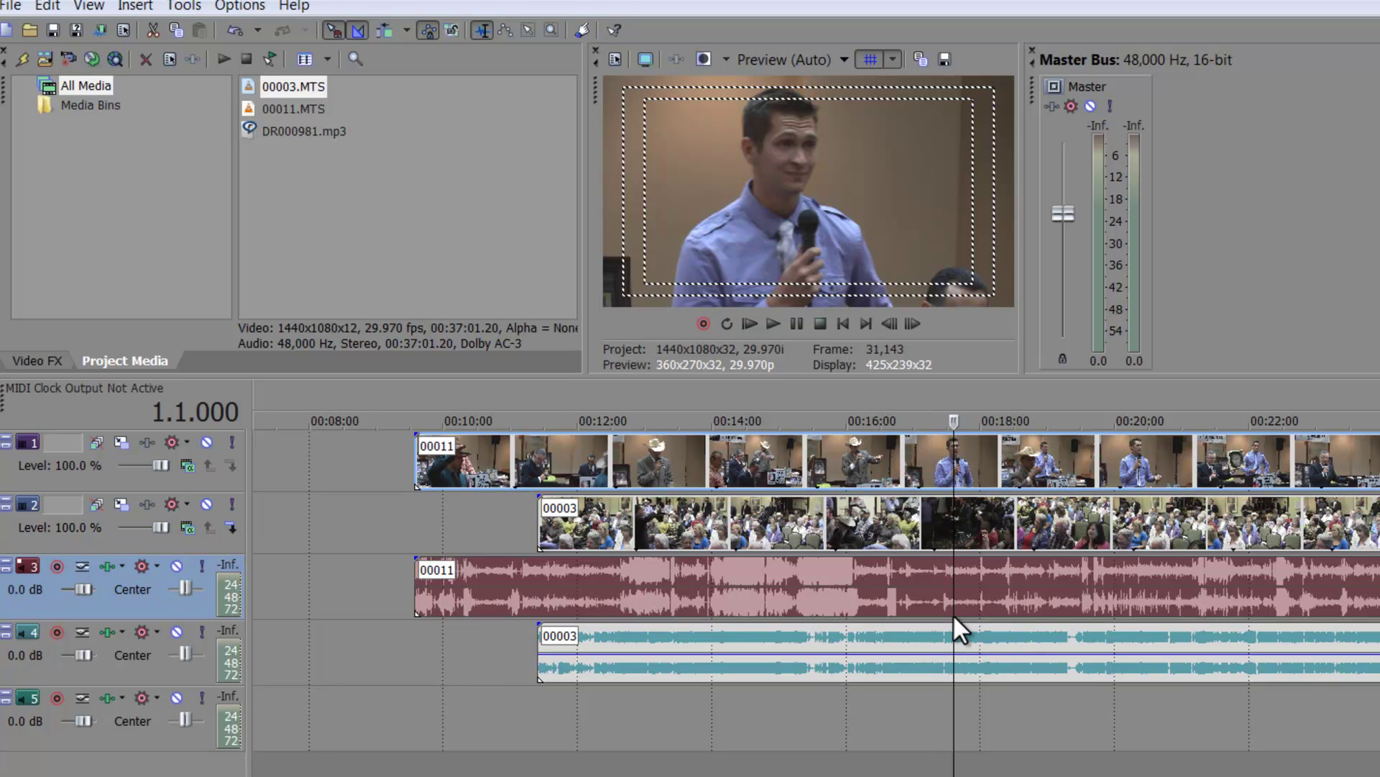
pyautogui.scroll(-3, 952, 614)
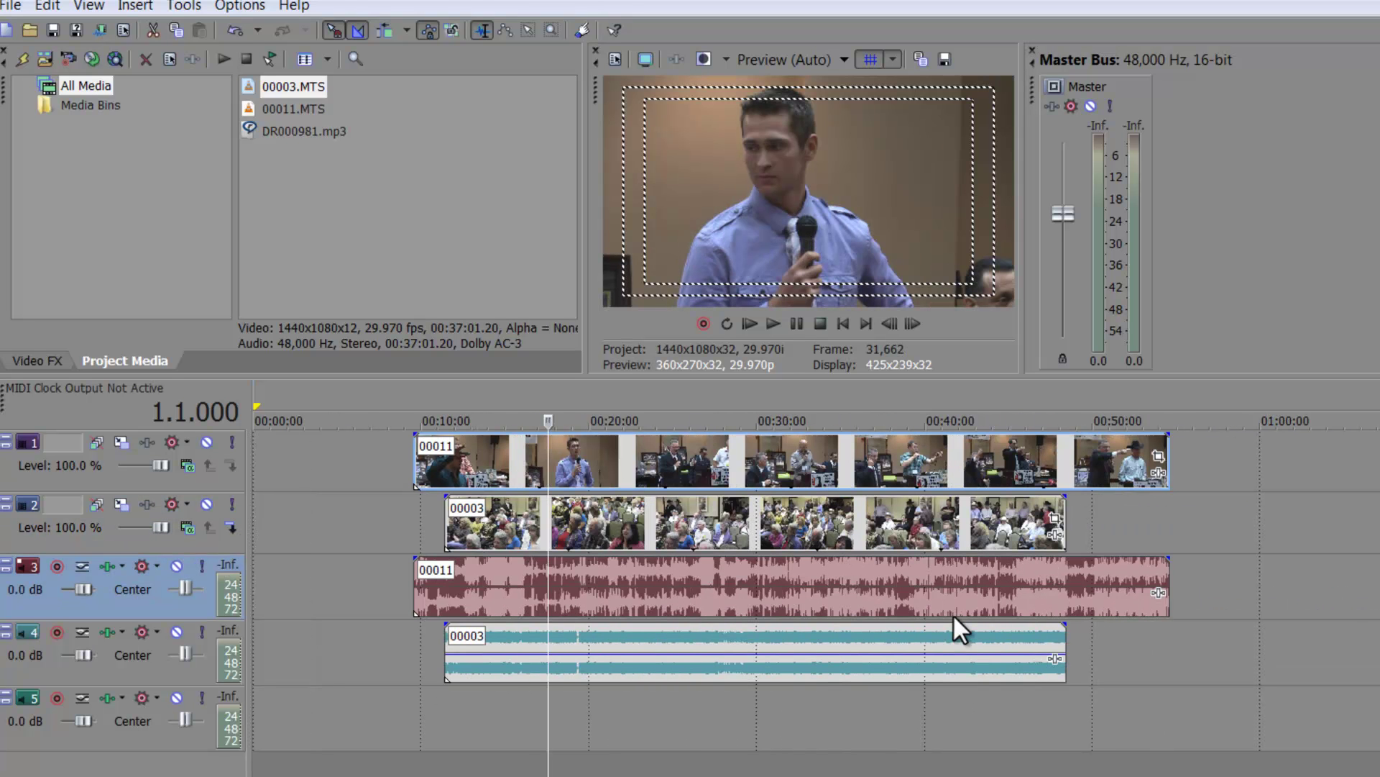
pyautogui.click(667, 668)
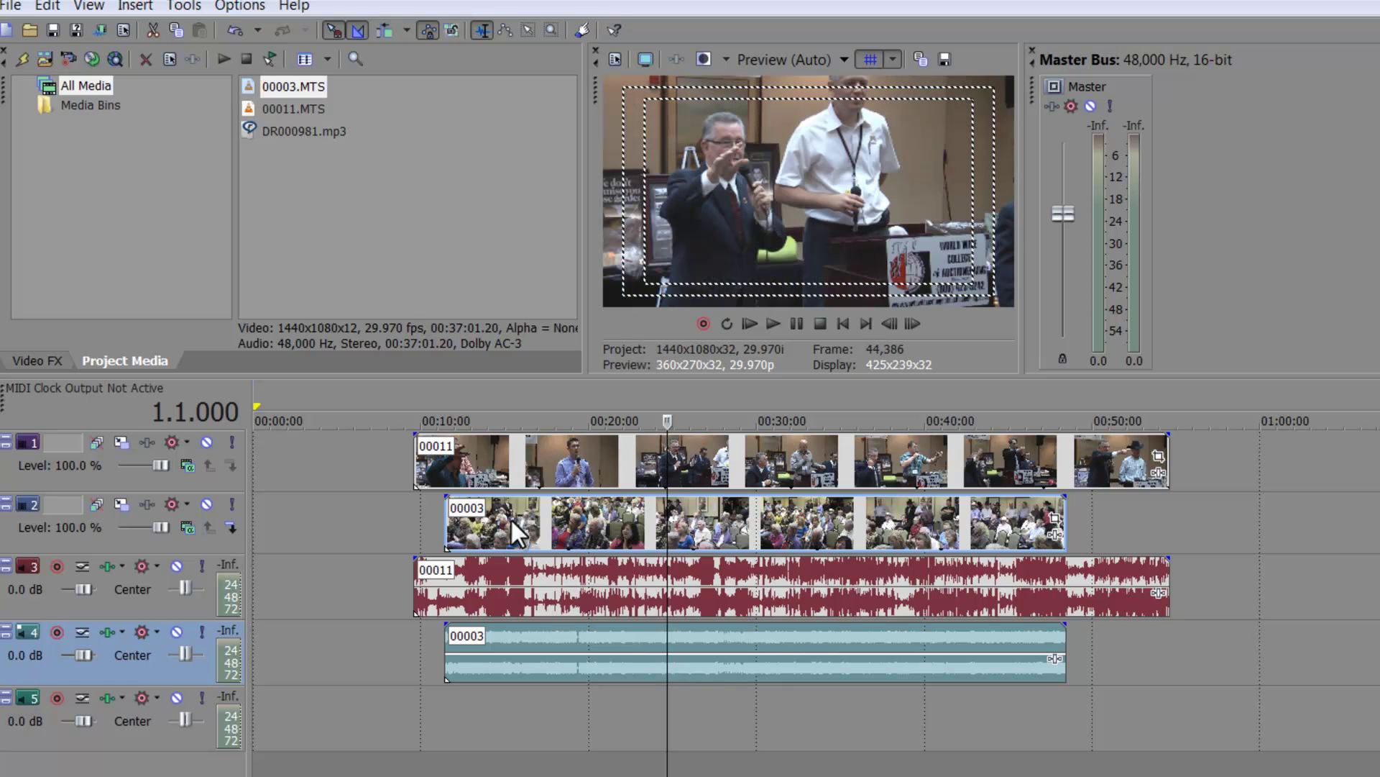
pyautogui.moveTo(510, 518); pyautogui.dragTo(394, 507)
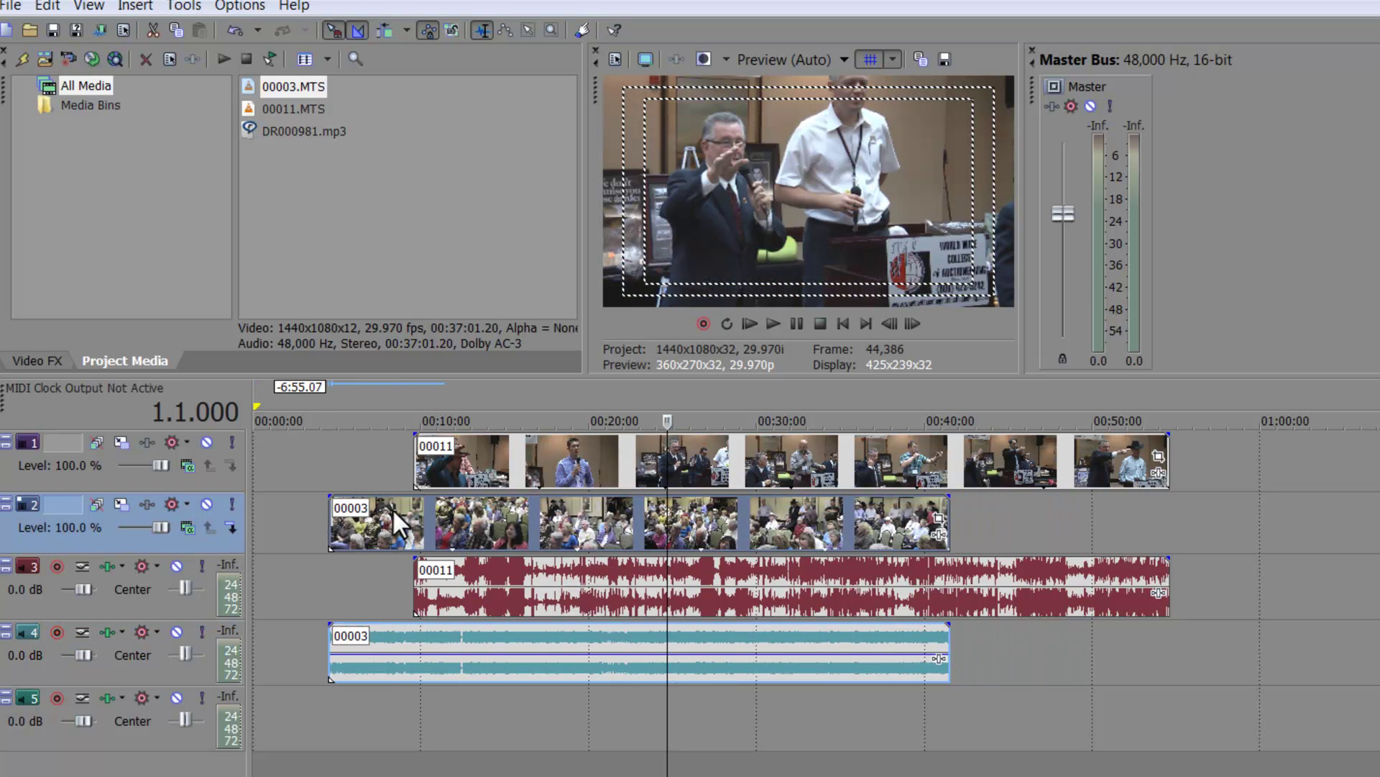
# Step: Nudge the 00011 group so its sound matches the 00003 audio
pyautogui.click(578, 598)
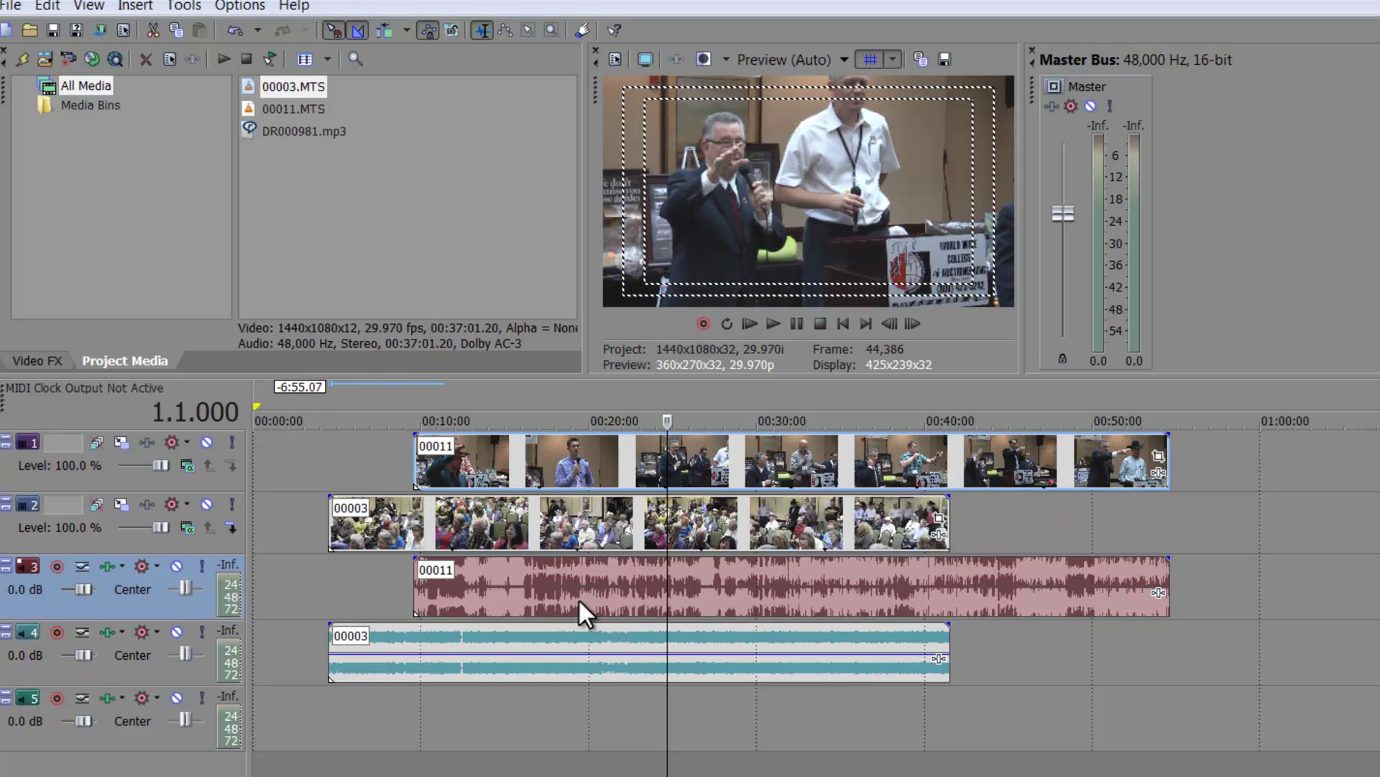
pyautogui.click(599, 666)
pyautogui.scroll(8, 599, 665)
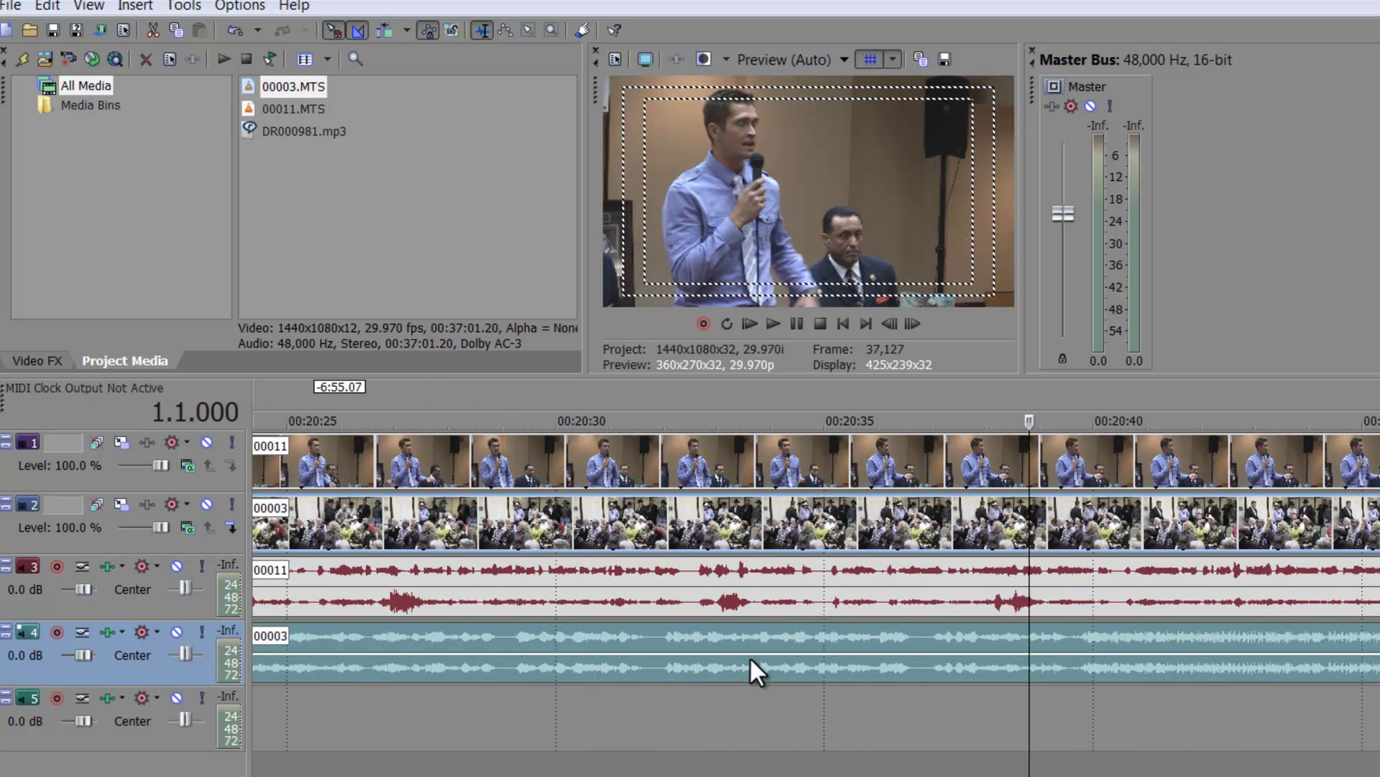
pyautogui.moveTo(1366, 586)
pyautogui.mouseDown()
pyautogui.moveTo(1337, 586)
pyautogui.moveTo(1349, 586)
pyautogui.mouseUp()
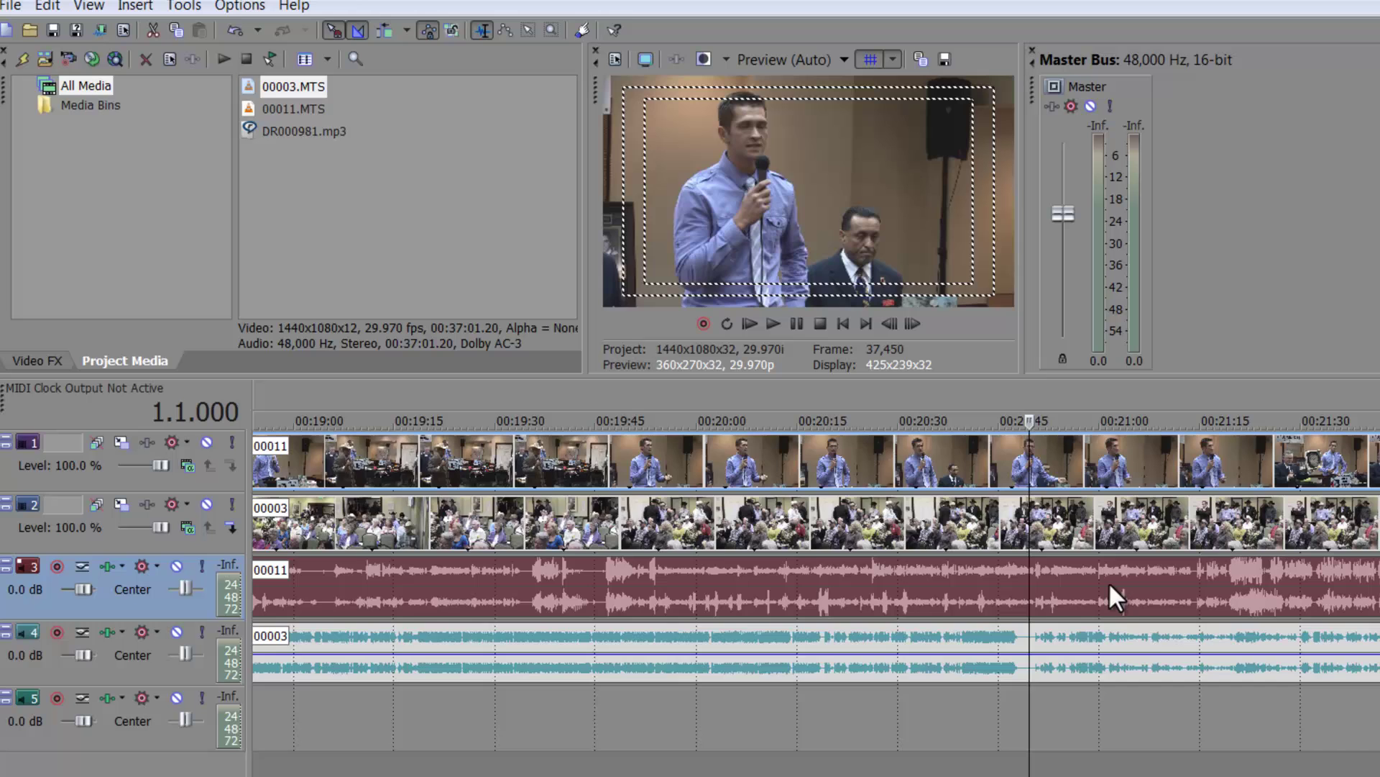
# Step: Move 00011 to start near 00:02:30 and push 00003 later to about 00:15:30
pyautogui.scroll(-10, 1109, 586)
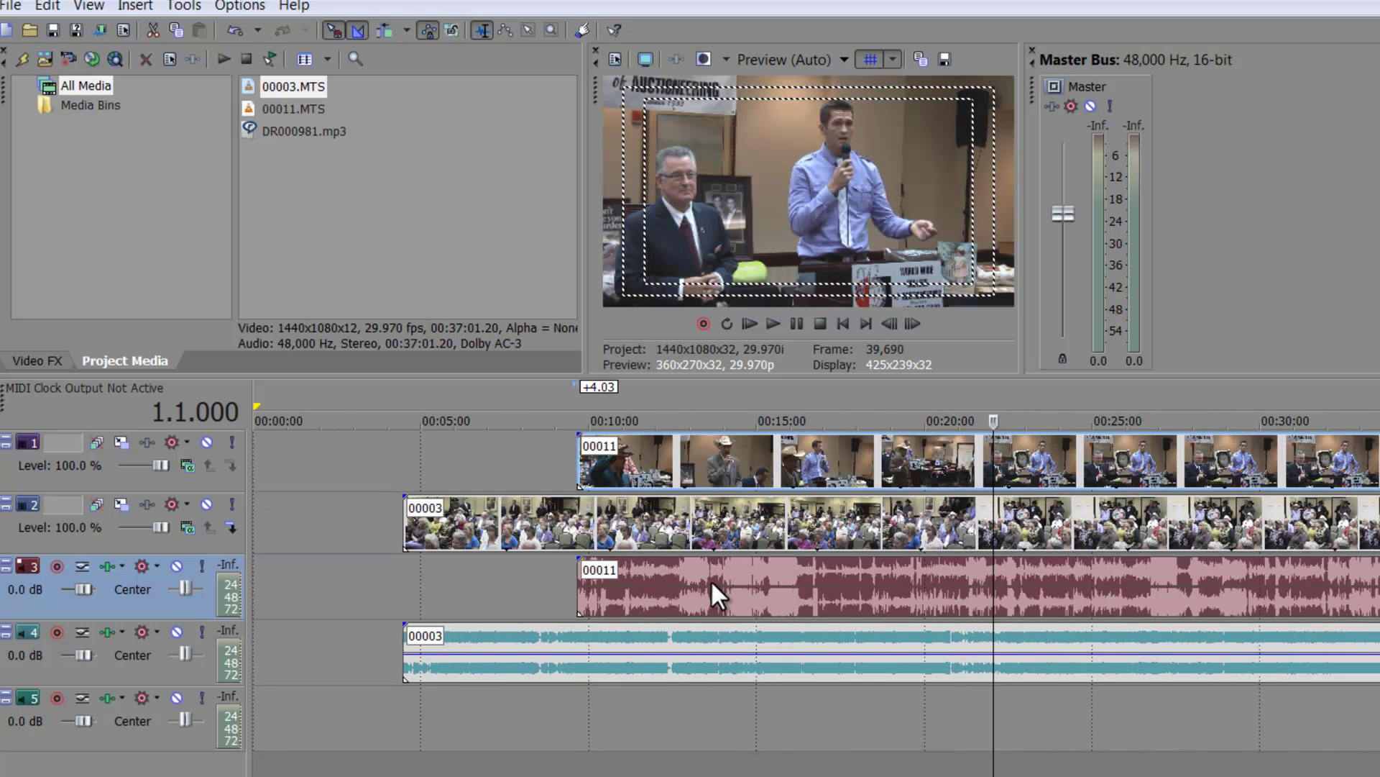
pyautogui.moveTo(710, 579); pyautogui.dragTo(475, 559)
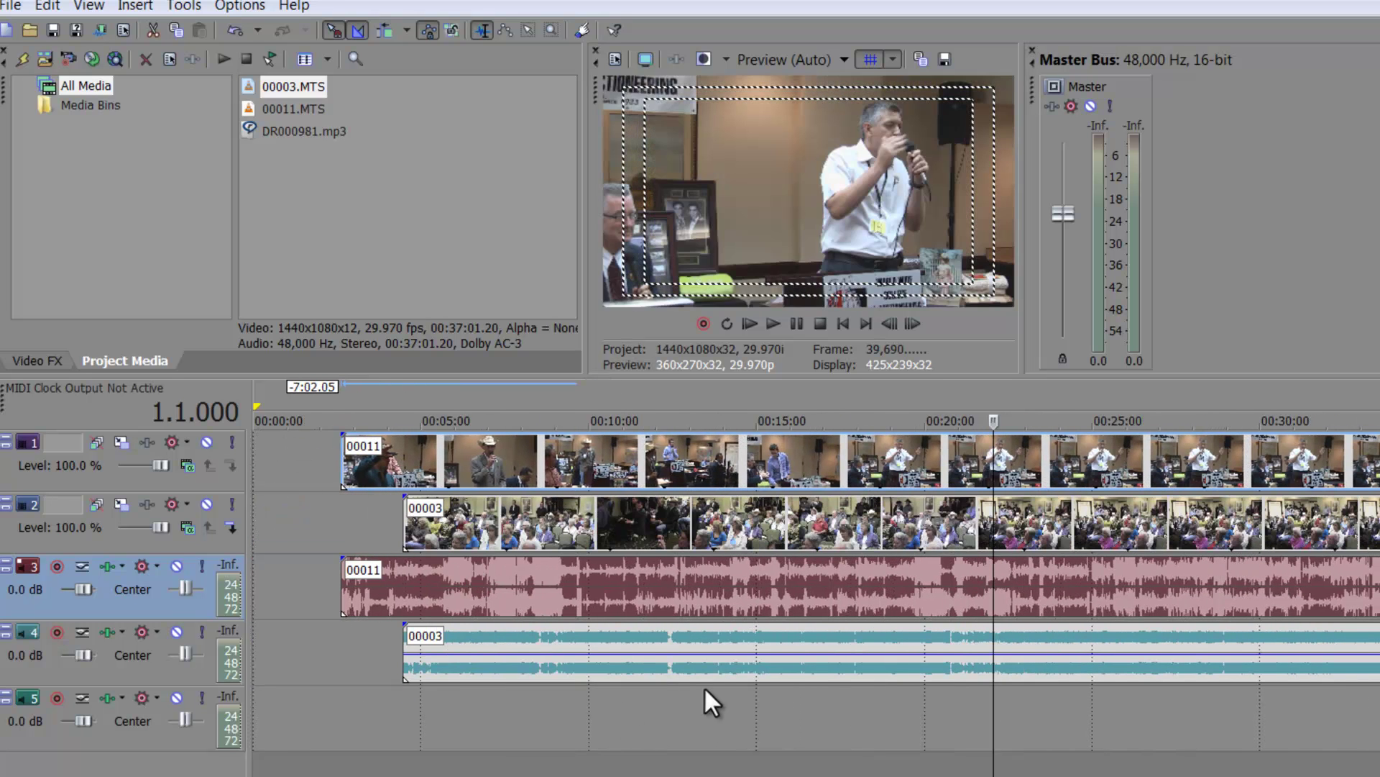
pyautogui.moveTo(757, 628); pyautogui.dragTo(1119, 664)
pyautogui.click(1041, 486)
# Step: Play the synced clips from near the start of 00011 to check sync
pyautogui.scroll(-3, 1041, 486)
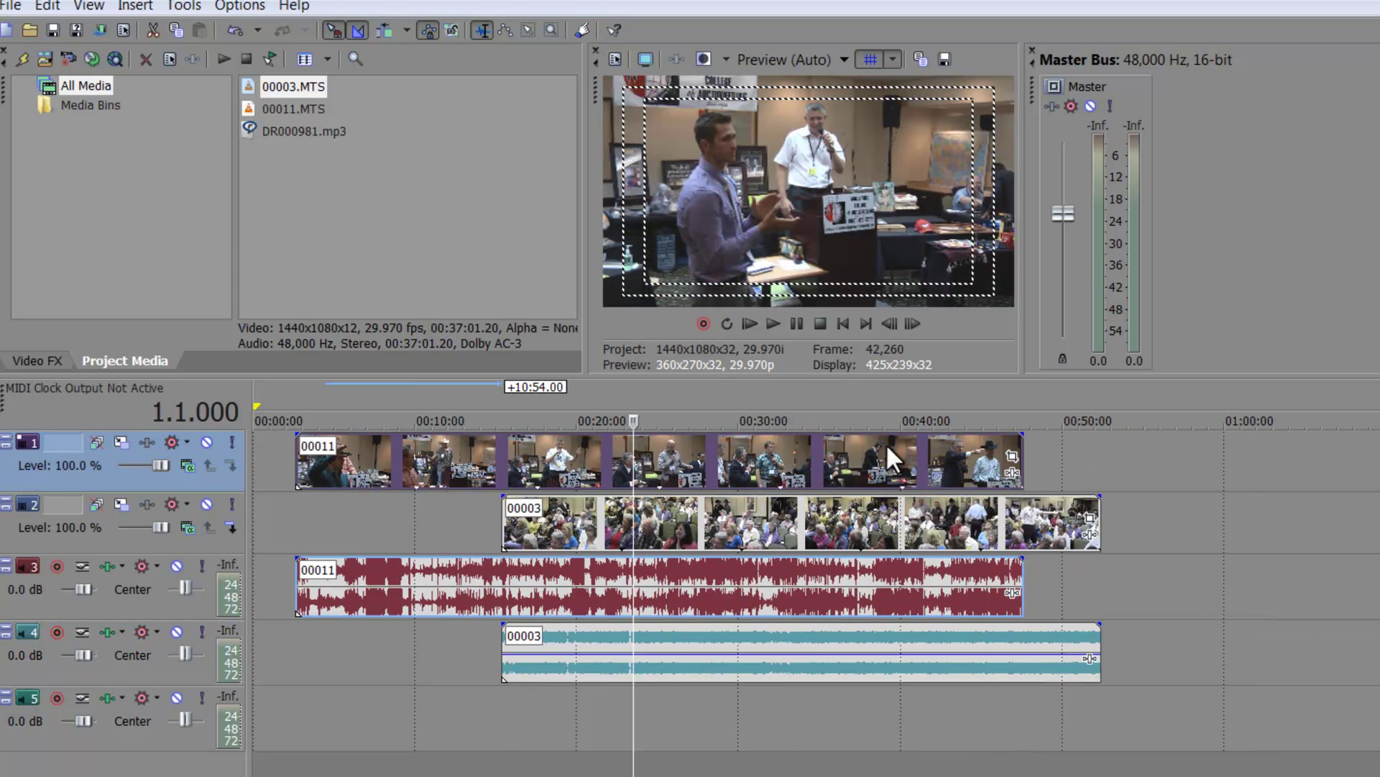
pyautogui.click(317, 479)
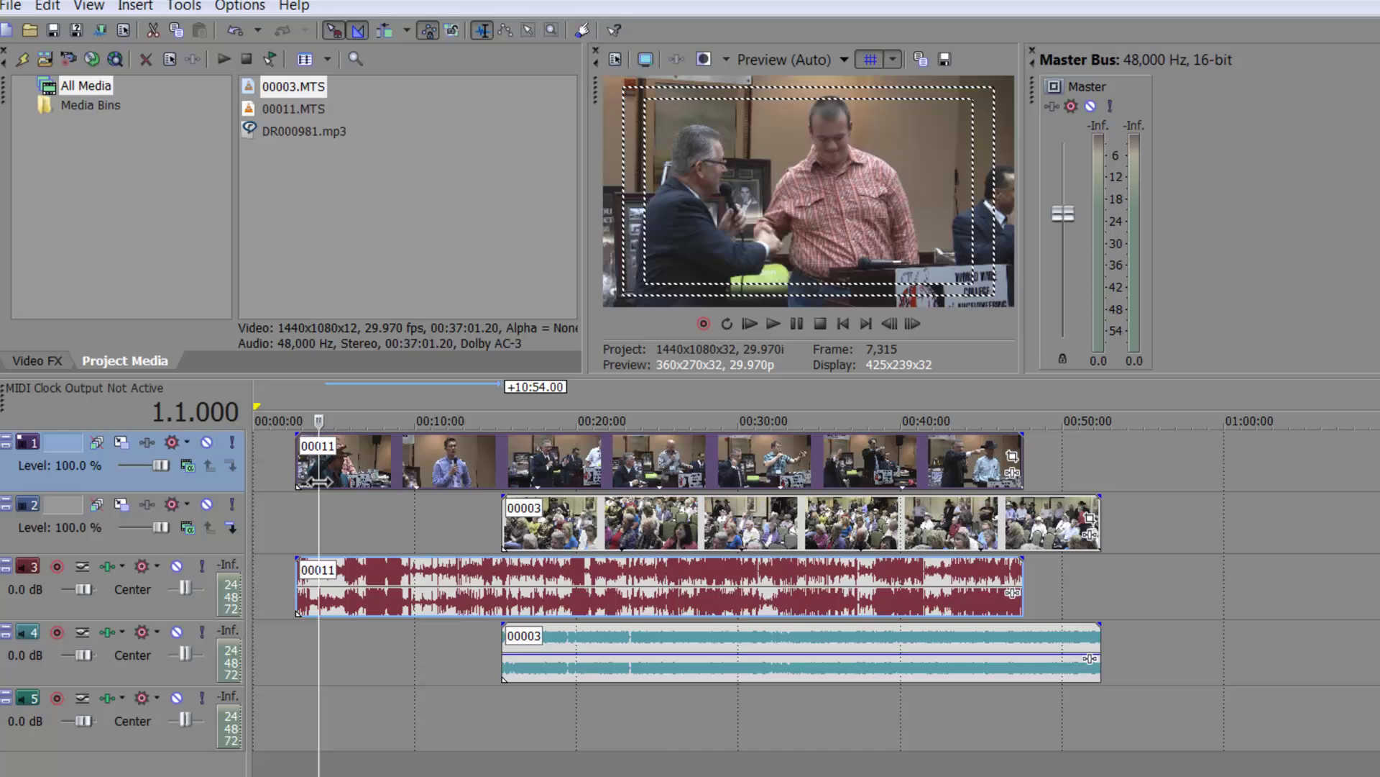
pyautogui.press('space')
pyautogui.scroll(4, 319, 480)
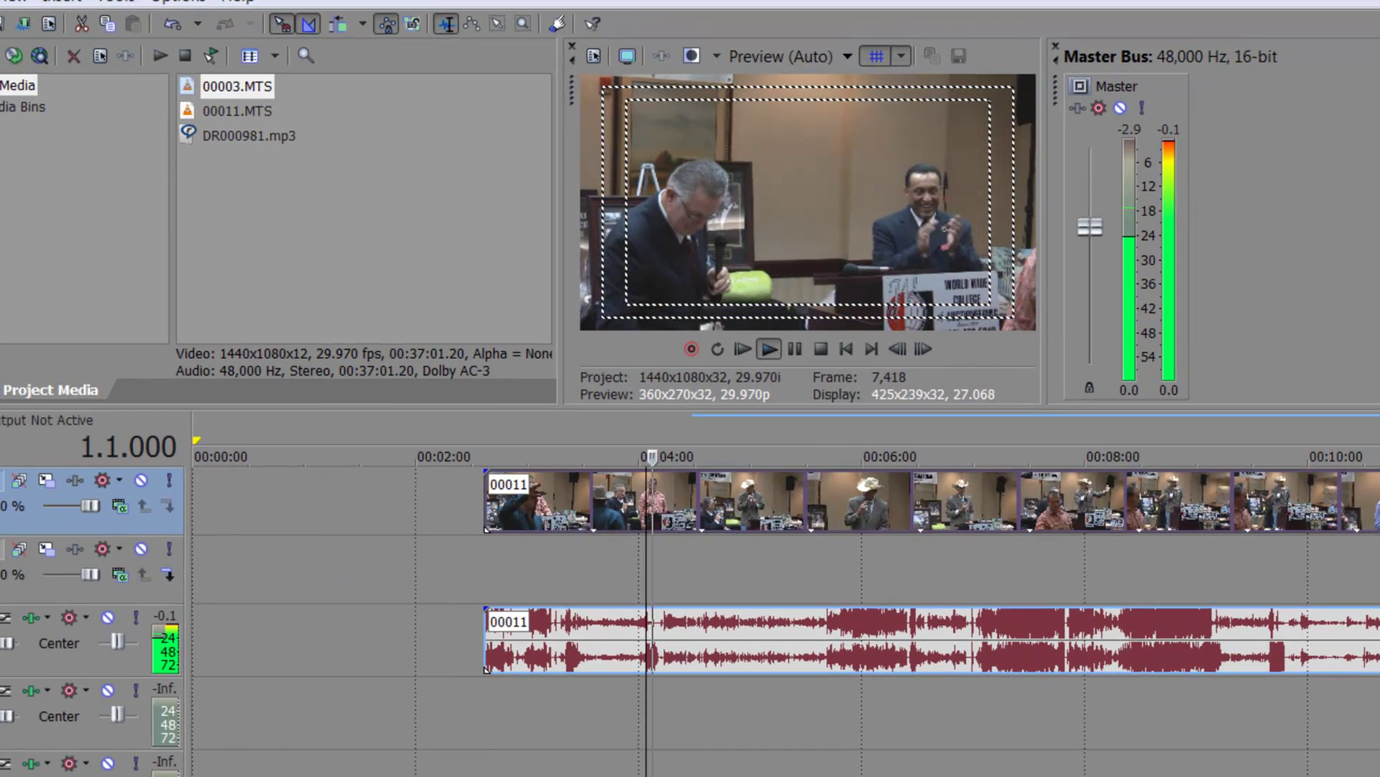
pyautogui.scroll(3, 622, 503)
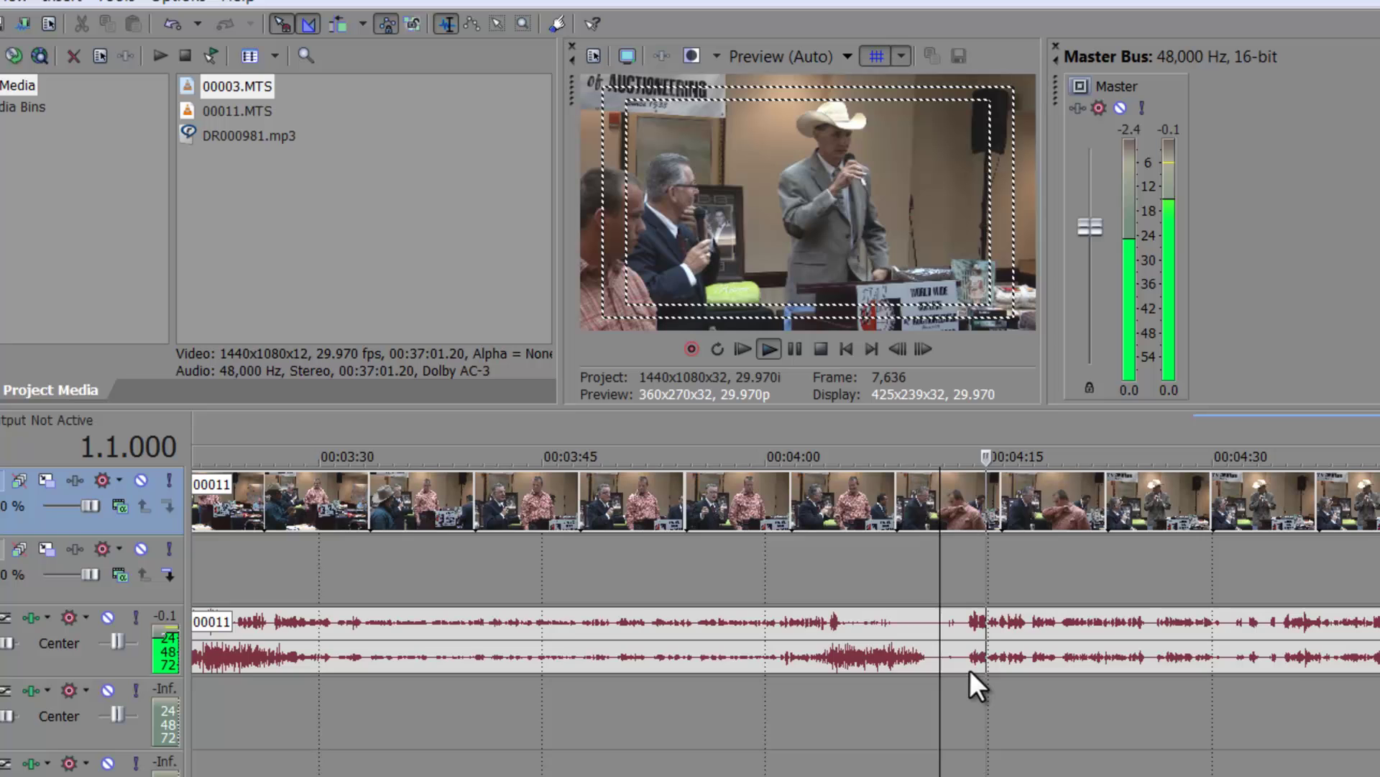
# Step: Split 00011 at the cut point and delete its opening piece, leaving it starting near 00:04:12
pyautogui.click(949, 657)
pyautogui.press('s')
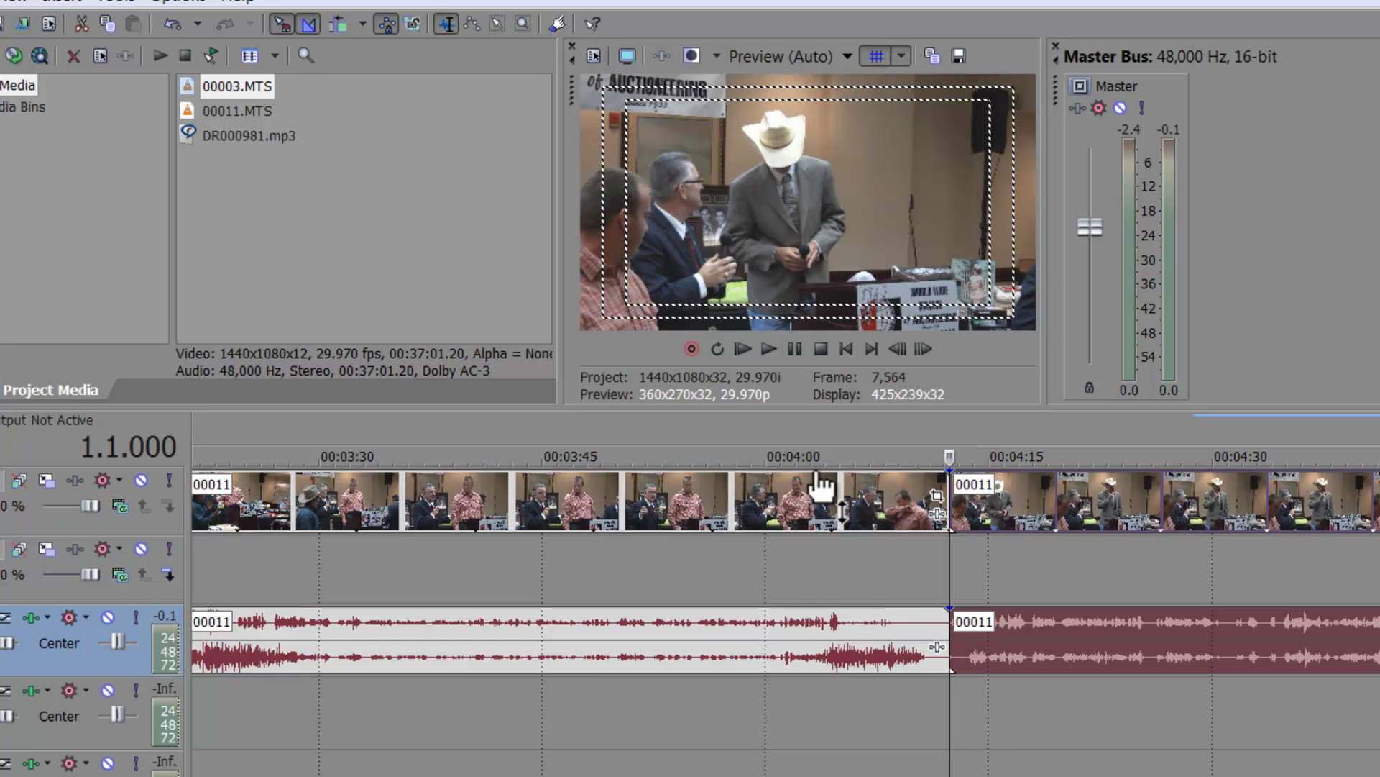
pyautogui.click(826, 497)
pyautogui.press('Delete')
pyautogui.click(1051, 522)
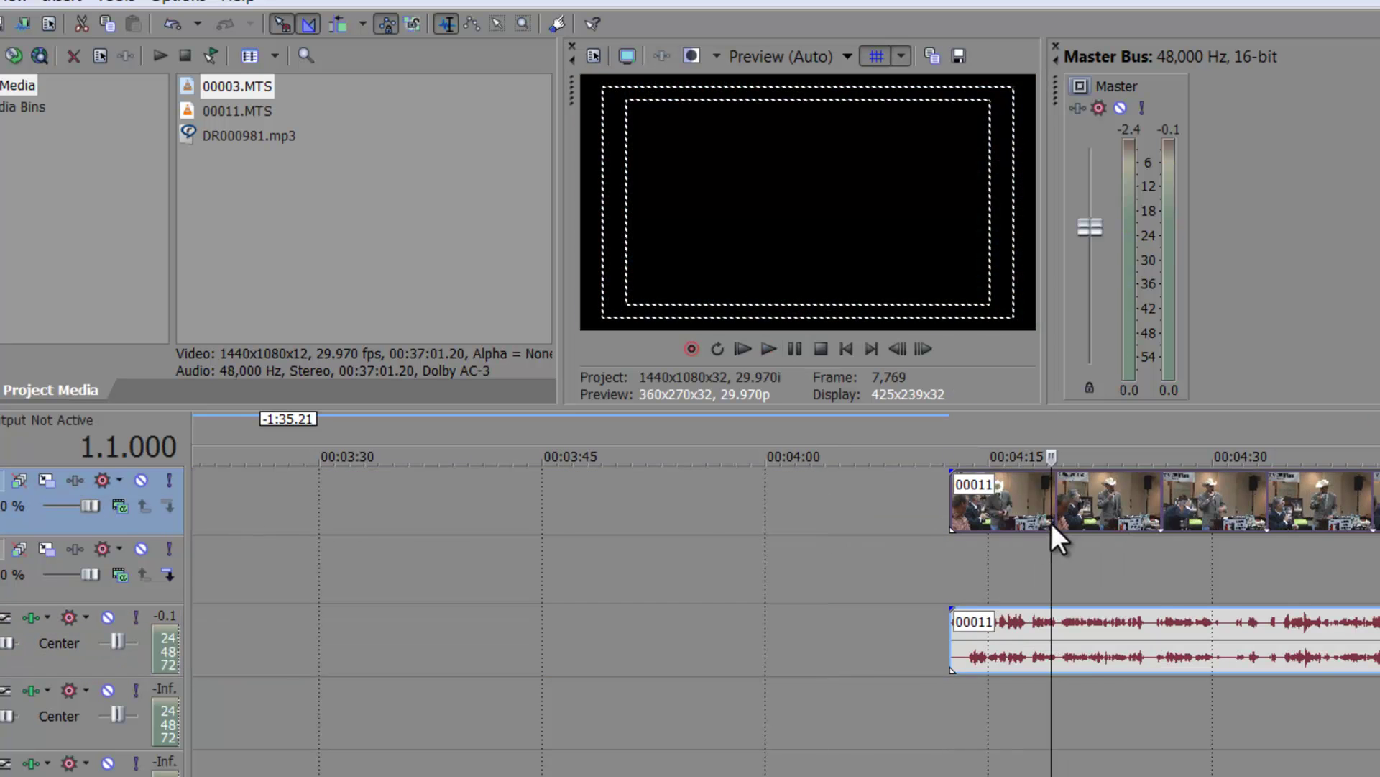
pyautogui.scroll(-5, 1052, 524)
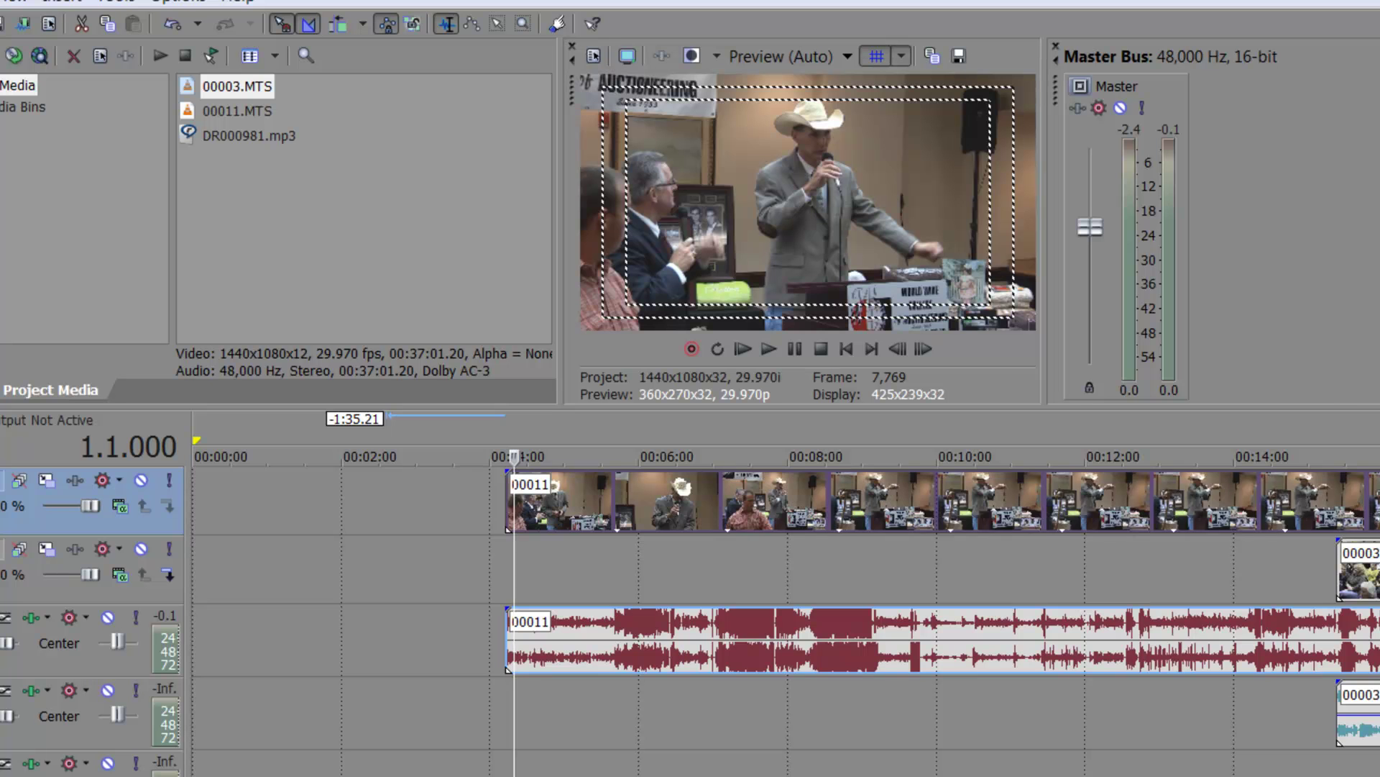
# Step: Move the 00003 clips alongside 00011, slightly earlier, and mute 00003 video to preview 00011
pyautogui.moveTo(1359, 570); pyautogui.dragTo(427, 538)
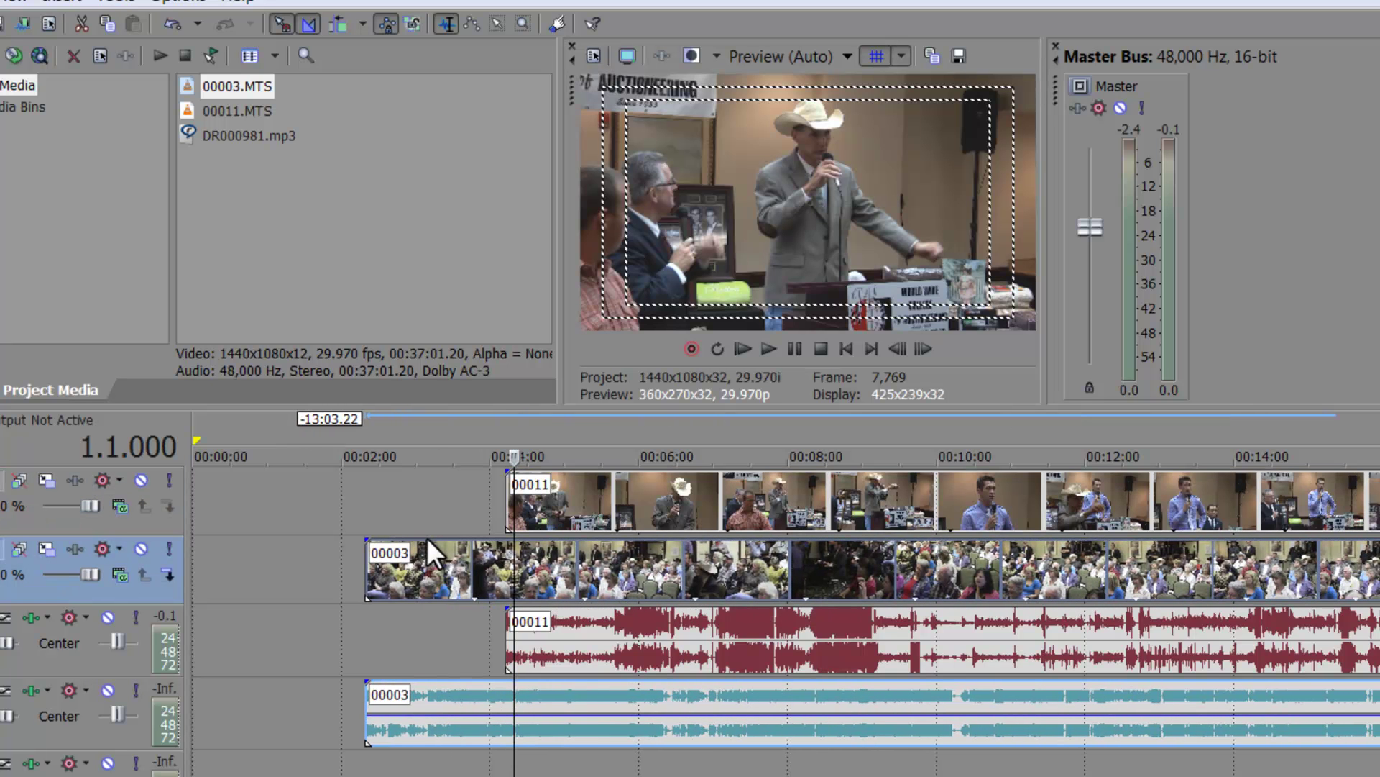
pyautogui.click(418, 565)
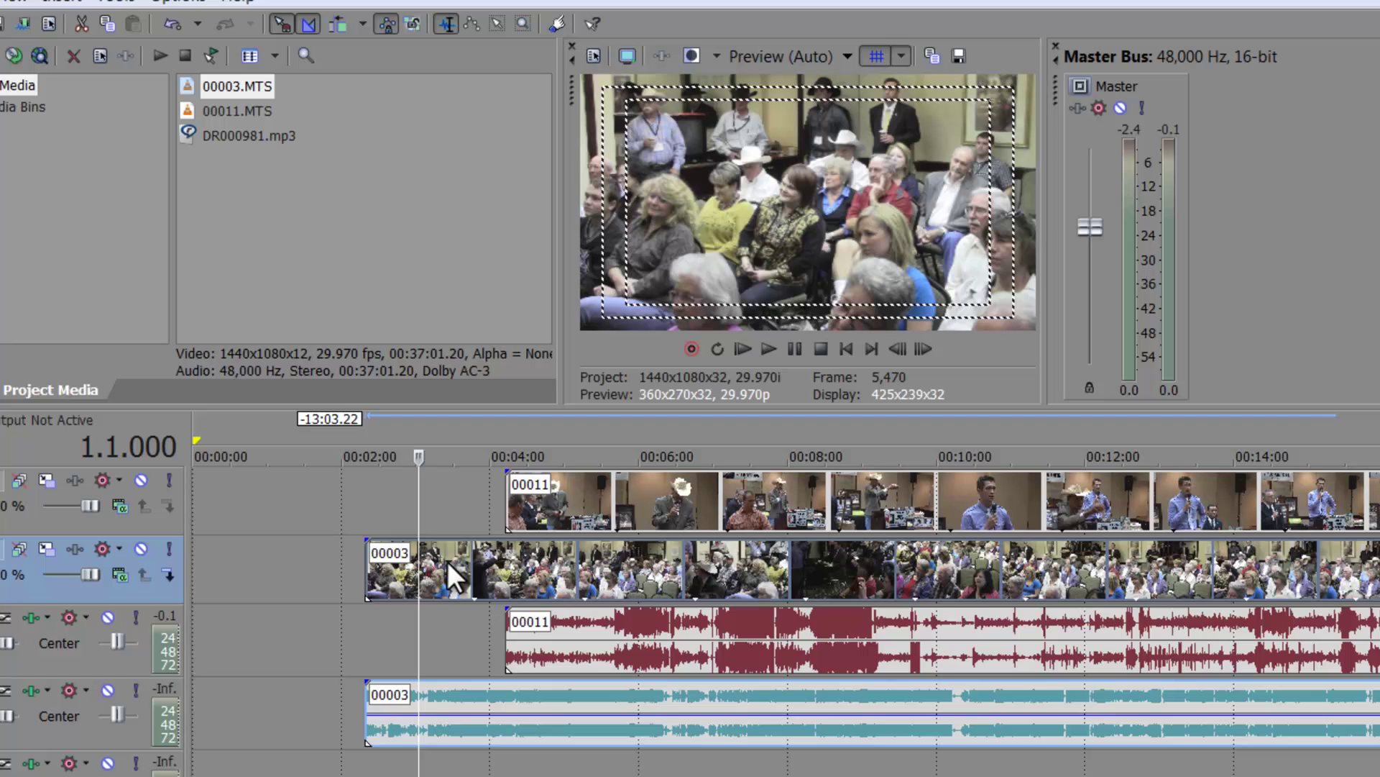
pyautogui.click(142, 550)
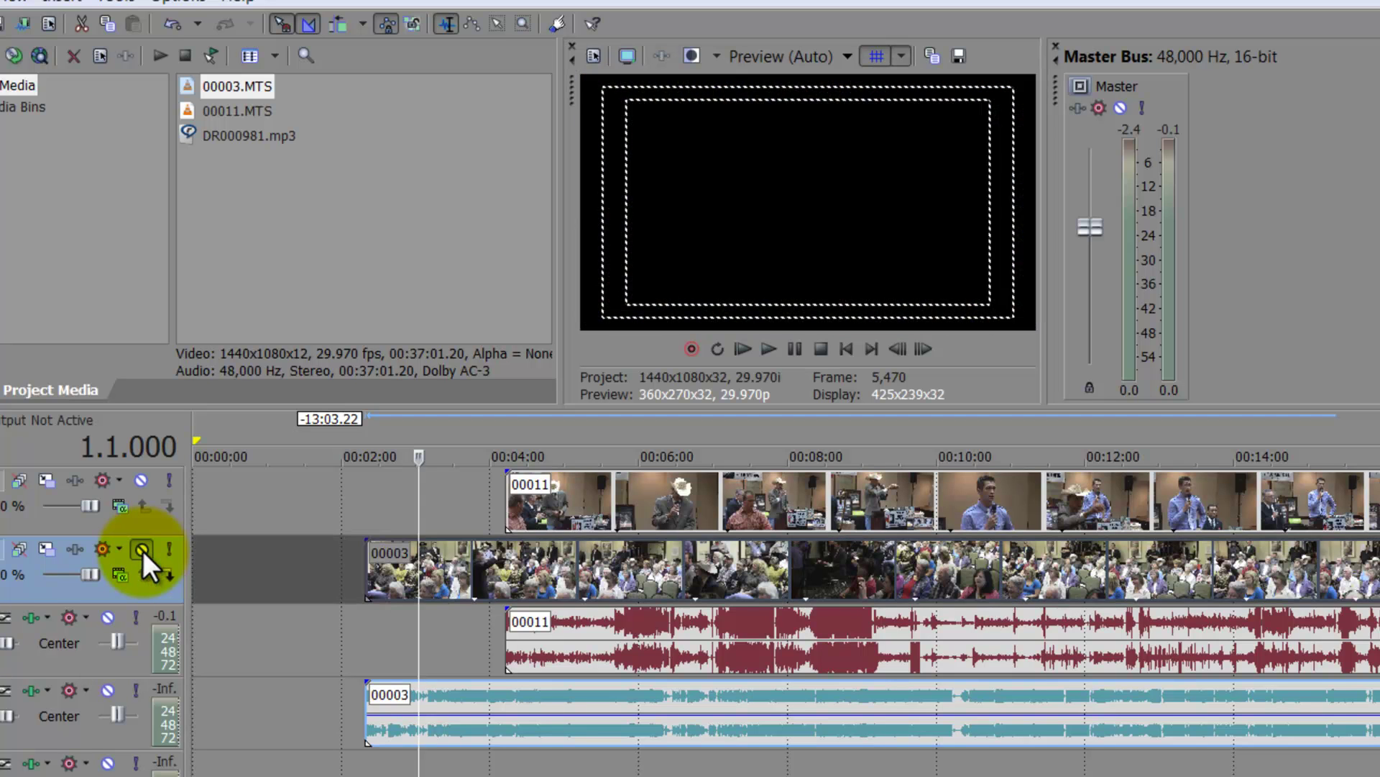
pyautogui.click(653, 514)
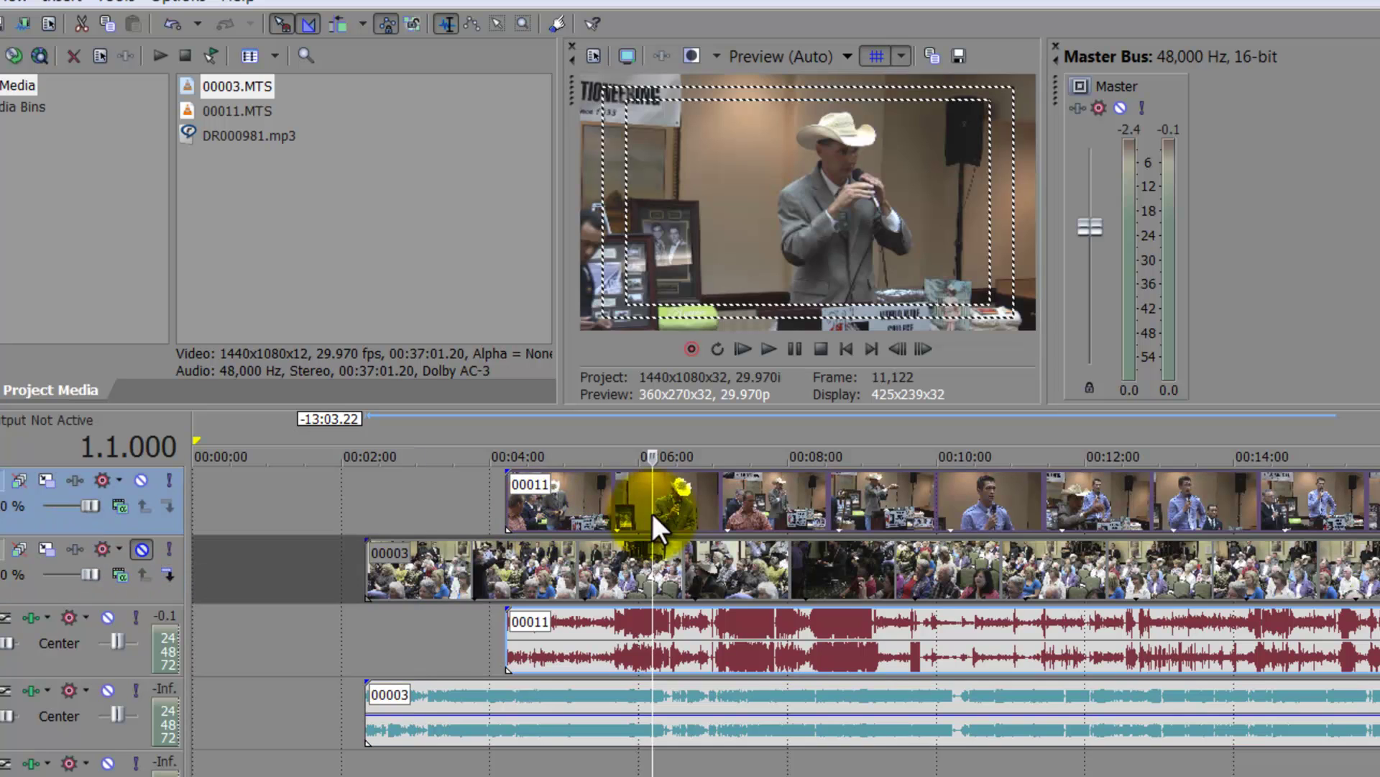
# Step: Mute the 00003 audio to compare sound, then unmute both 00003 audio and video tracks
pyautogui.click(107, 690)
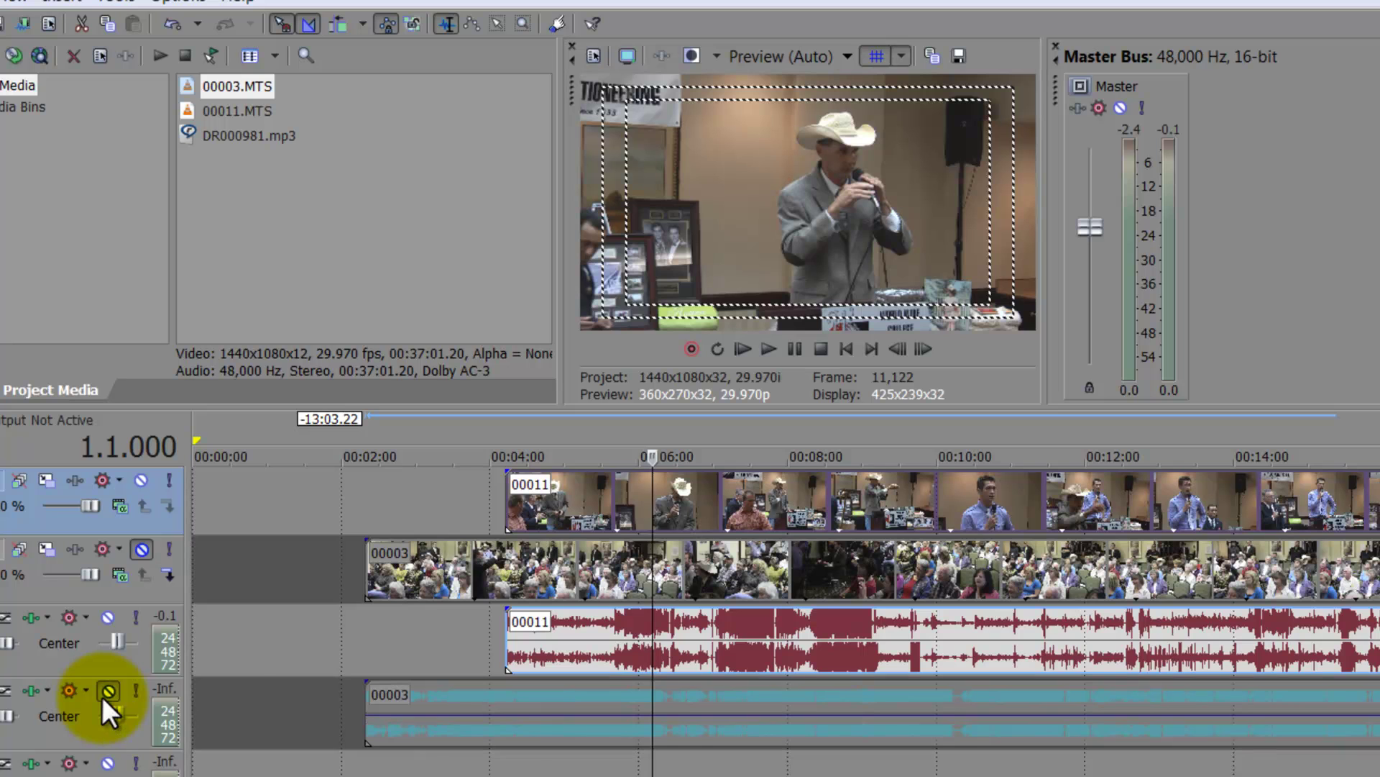
pyautogui.click(471, 764)
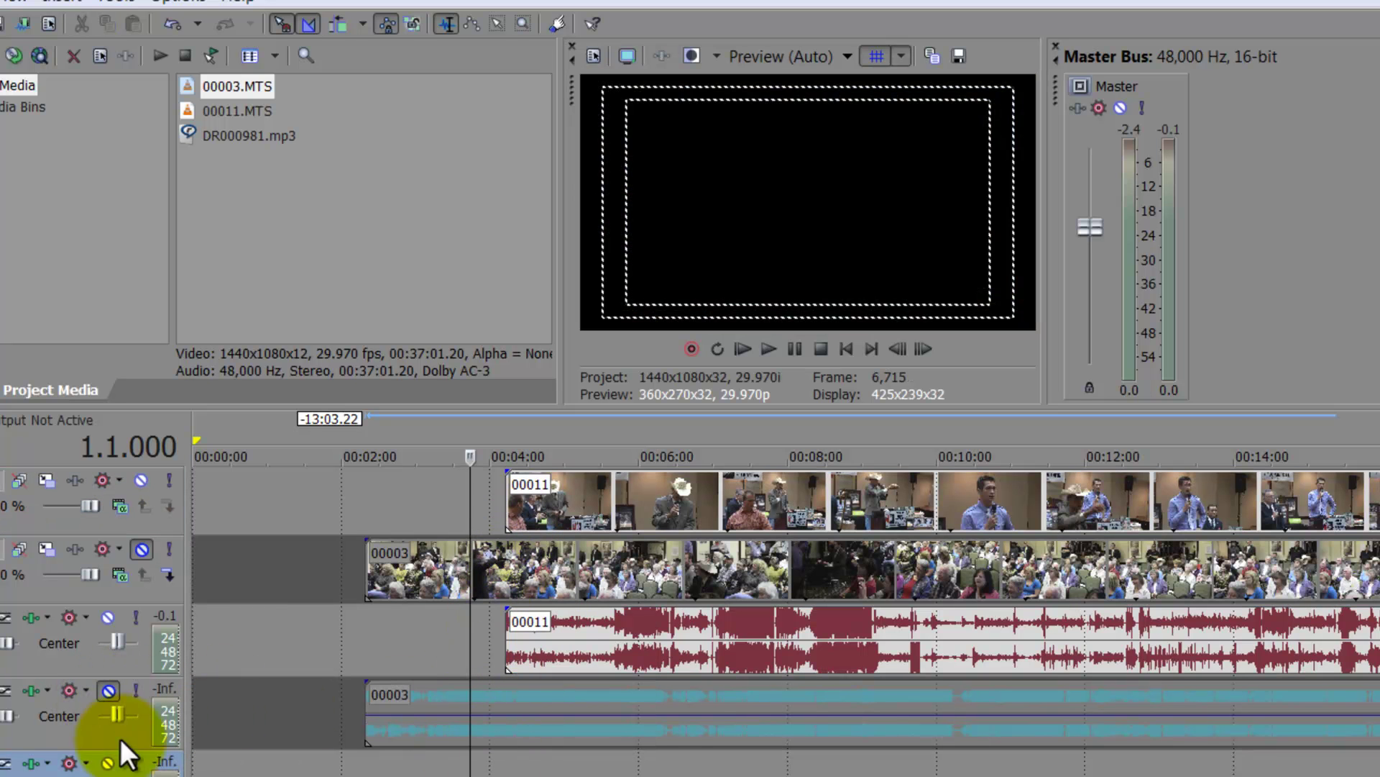
pyautogui.click(108, 689)
pyautogui.click(154, 550)
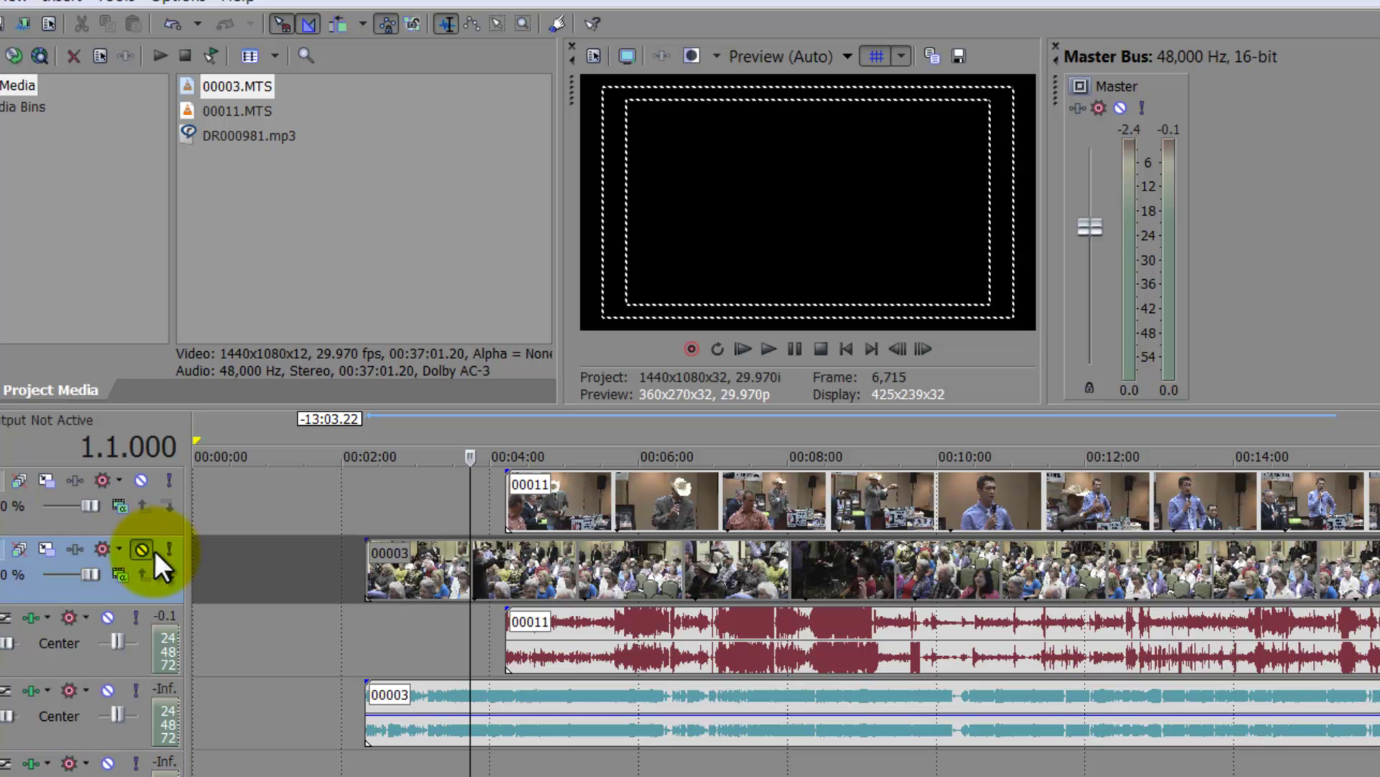
pyautogui.click(143, 550)
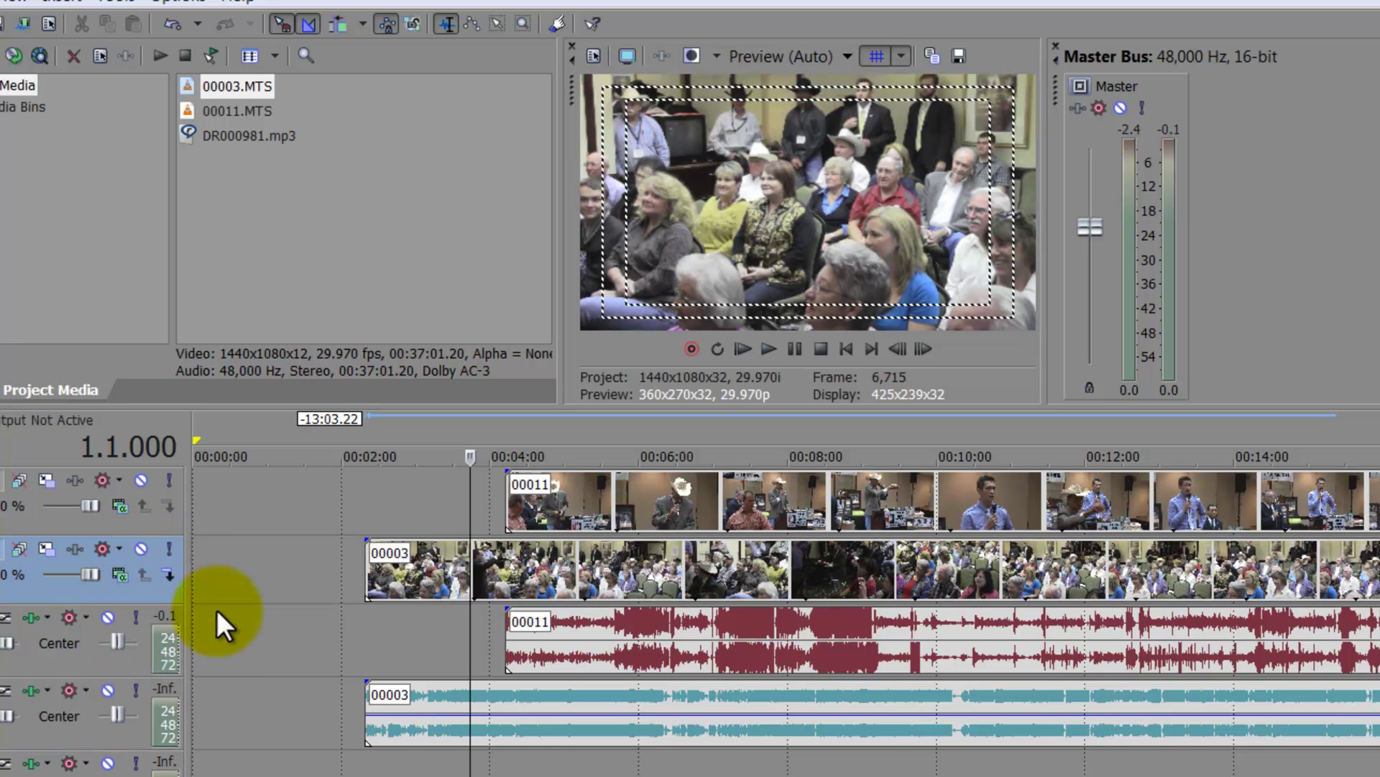
# Step: Line up 00003 with the start of 00011 and play from just after it
pyautogui.moveTo(380, 689); pyautogui.dragTo(527, 679)
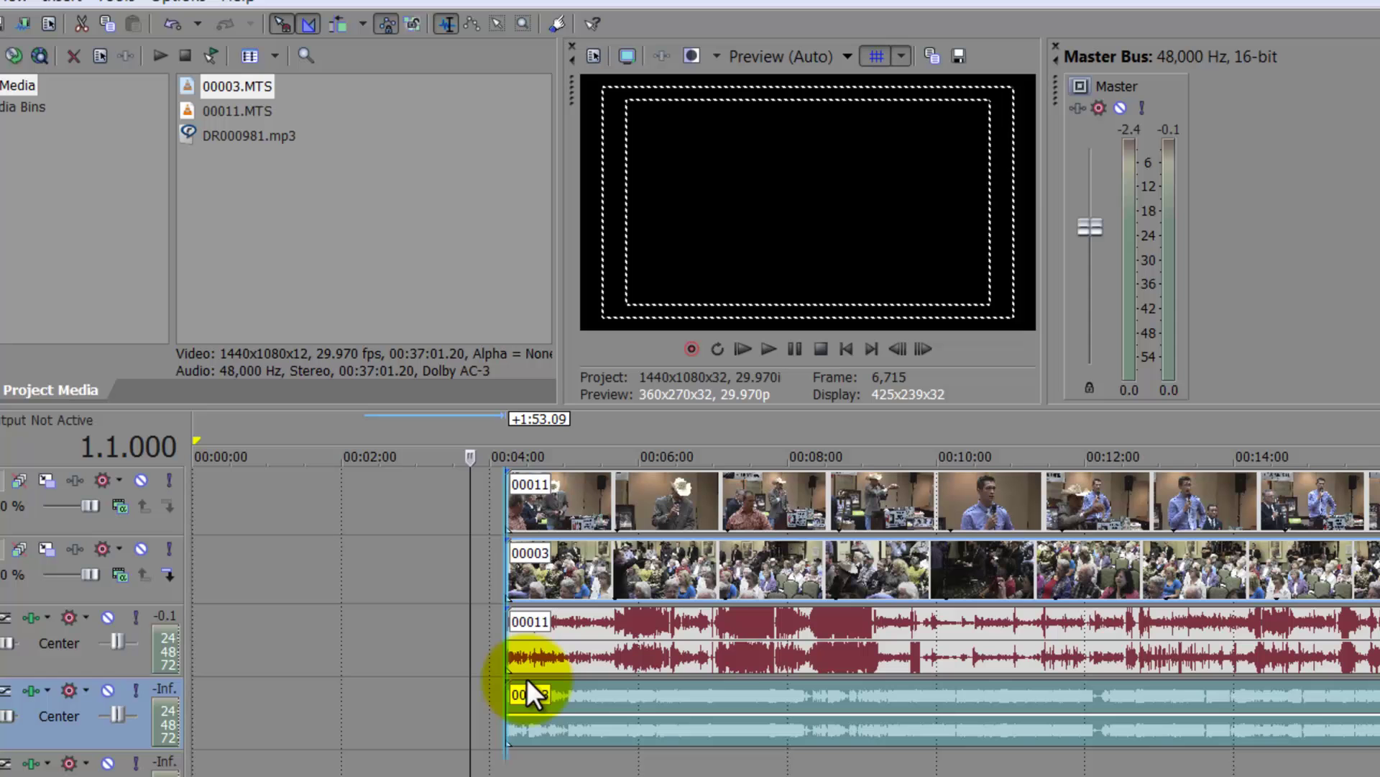
pyautogui.click(535, 691)
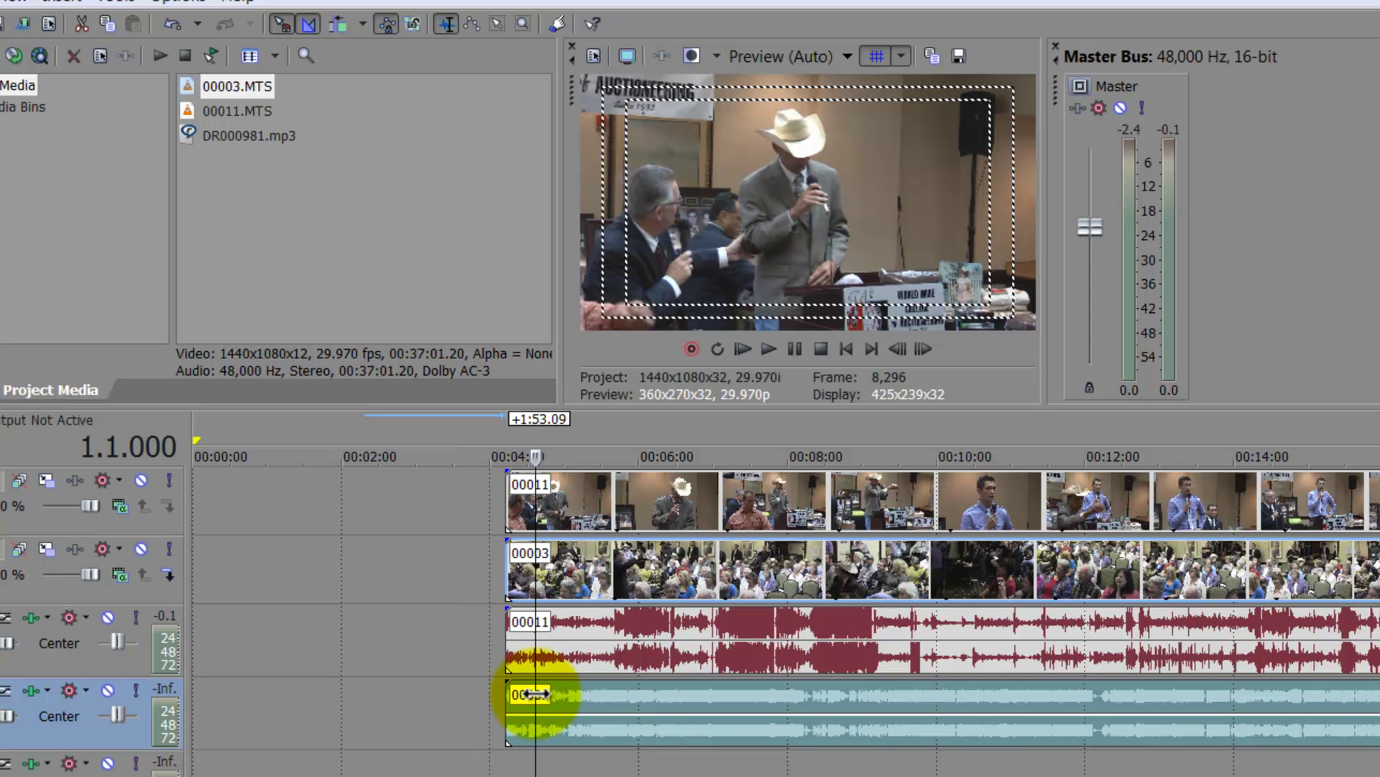
pyautogui.press('space')
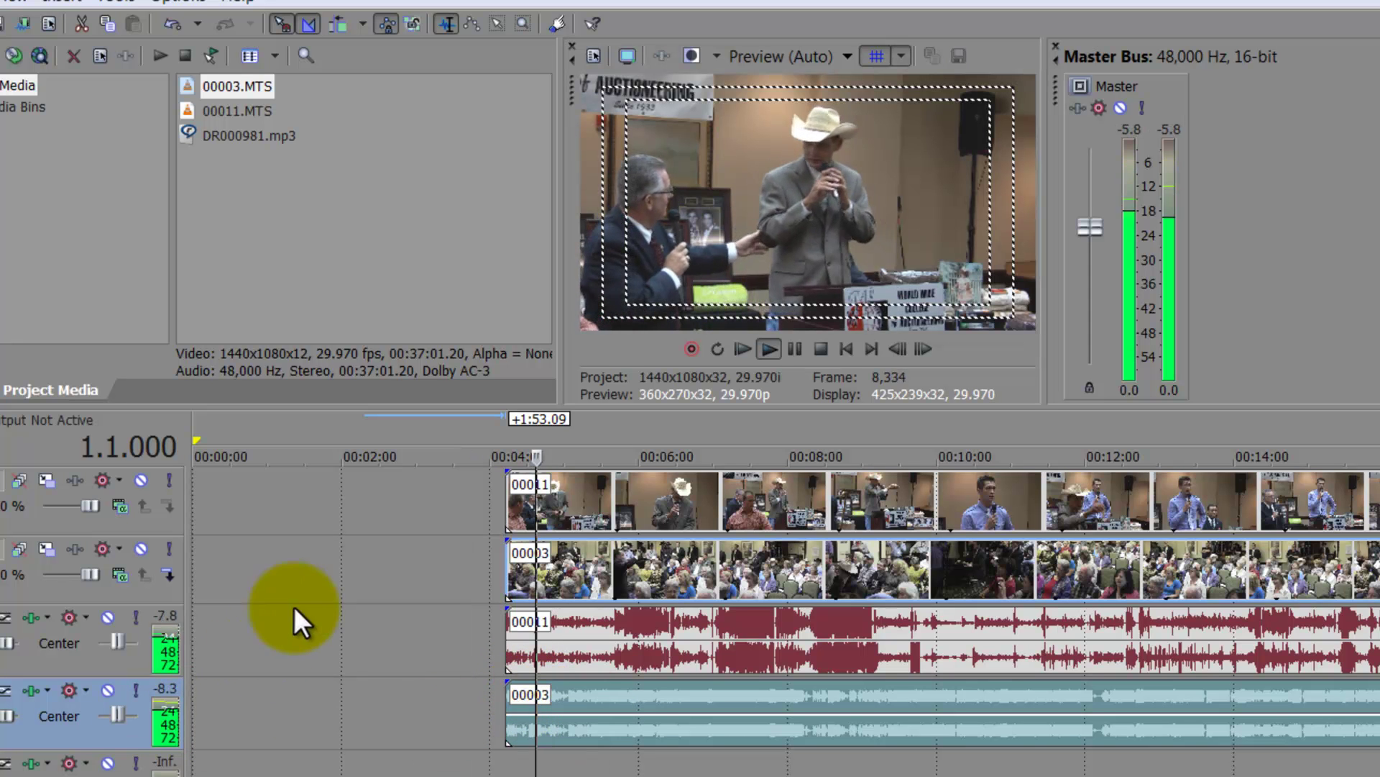
# Step: Solo the 00003 audio track and replay the aligned clips
pyautogui.click(135, 690)
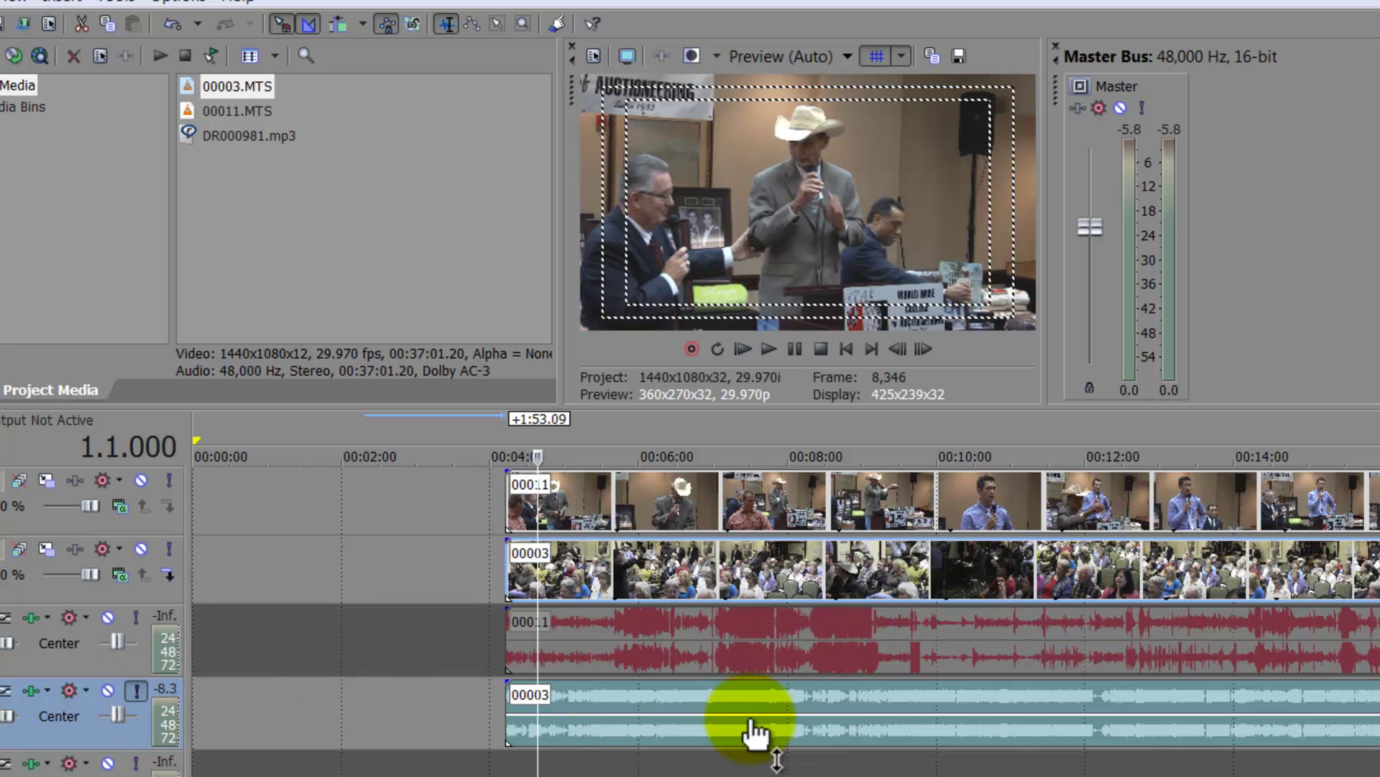
pyautogui.click(508, 759)
pyautogui.scroll(5, 510, 763)
pyautogui.press('space')
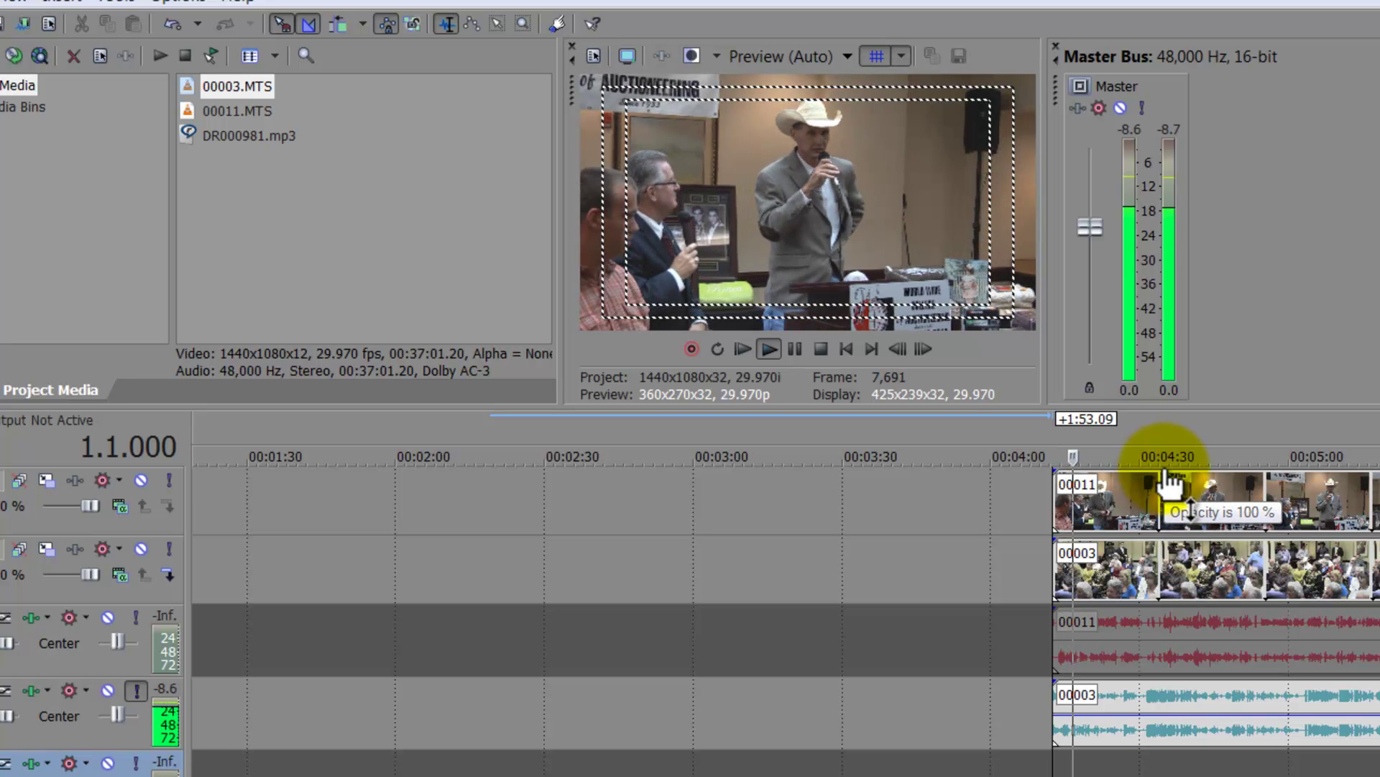
# Step: Turn the 00011 video track opacity down to 0%
pyautogui.moveTo(1170, 483); pyautogui.dragTo(1162, 567)
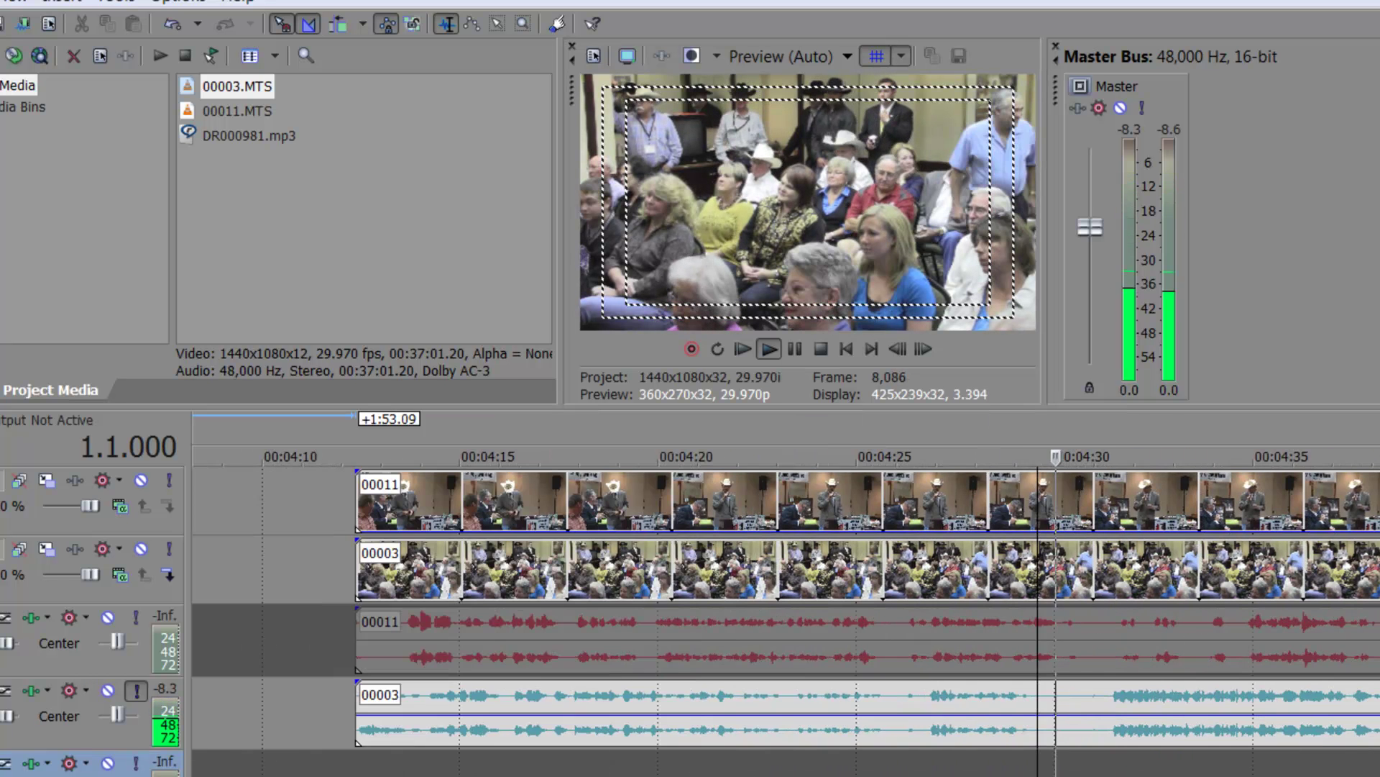
pyautogui.scroll(5, 867, 612)
pyautogui.scroll(-2, 867, 613)
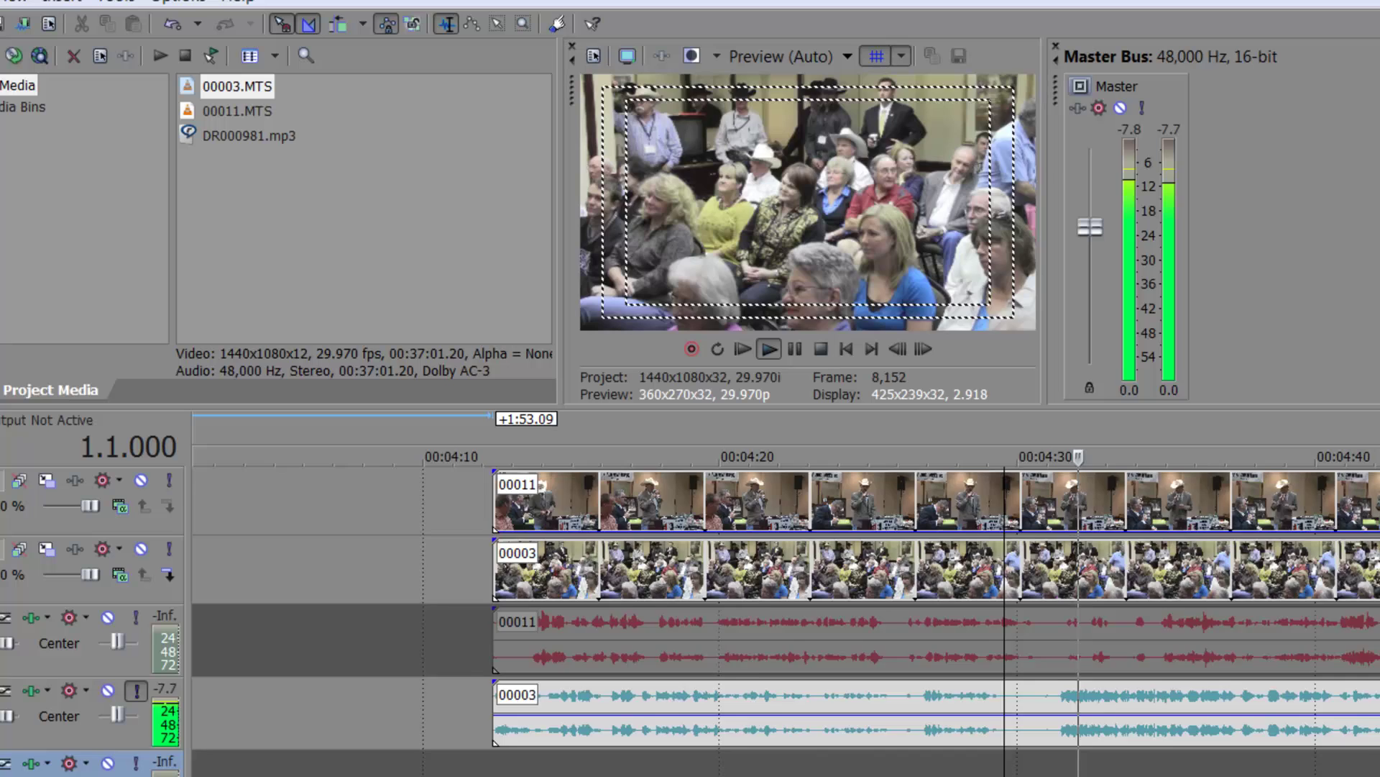
pyautogui.scroll(-4, 867, 613)
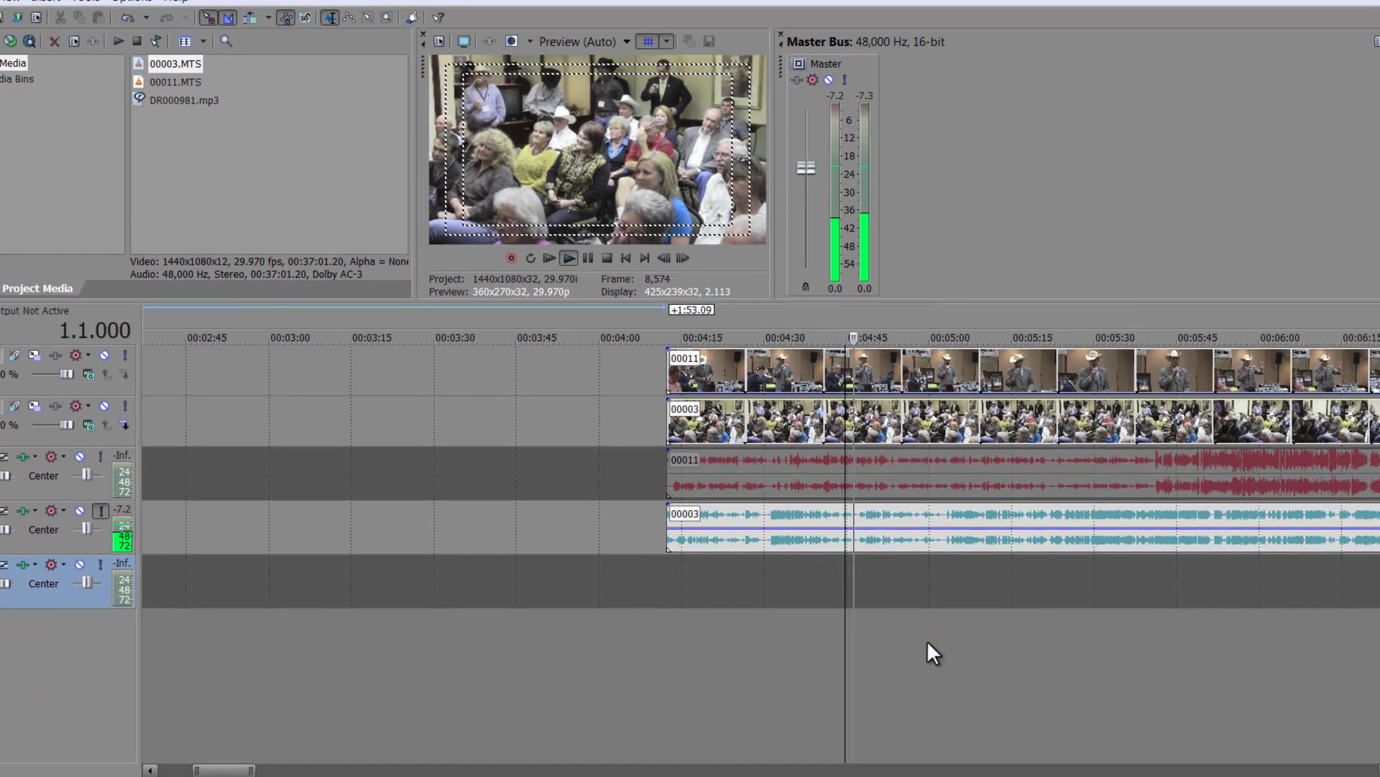
# Step: Play through the clips, skipping ahead to spot-check sync up to about 8:45
pyautogui.click(935, 642)
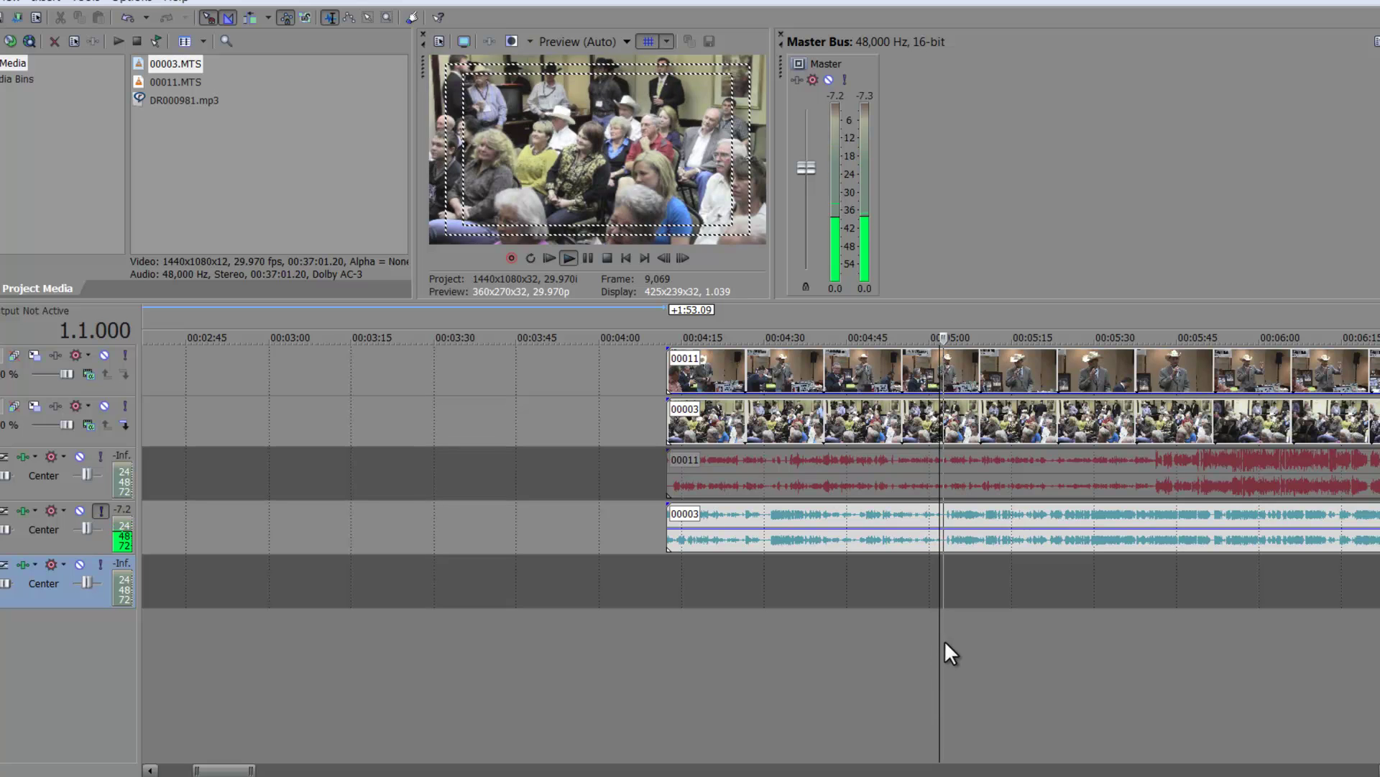
pyautogui.moveTo(1035, 338); pyautogui.dragTo(573, 330)
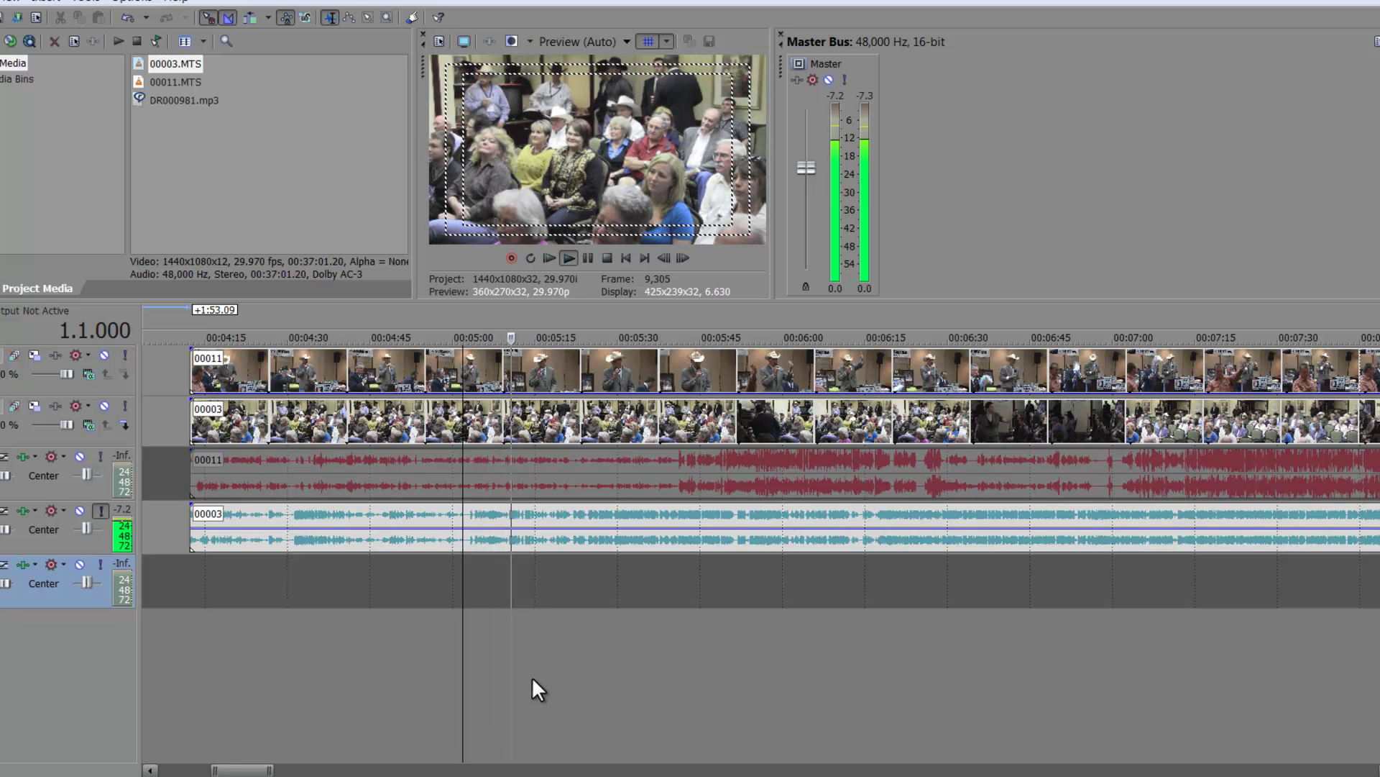
pyautogui.click(551, 675)
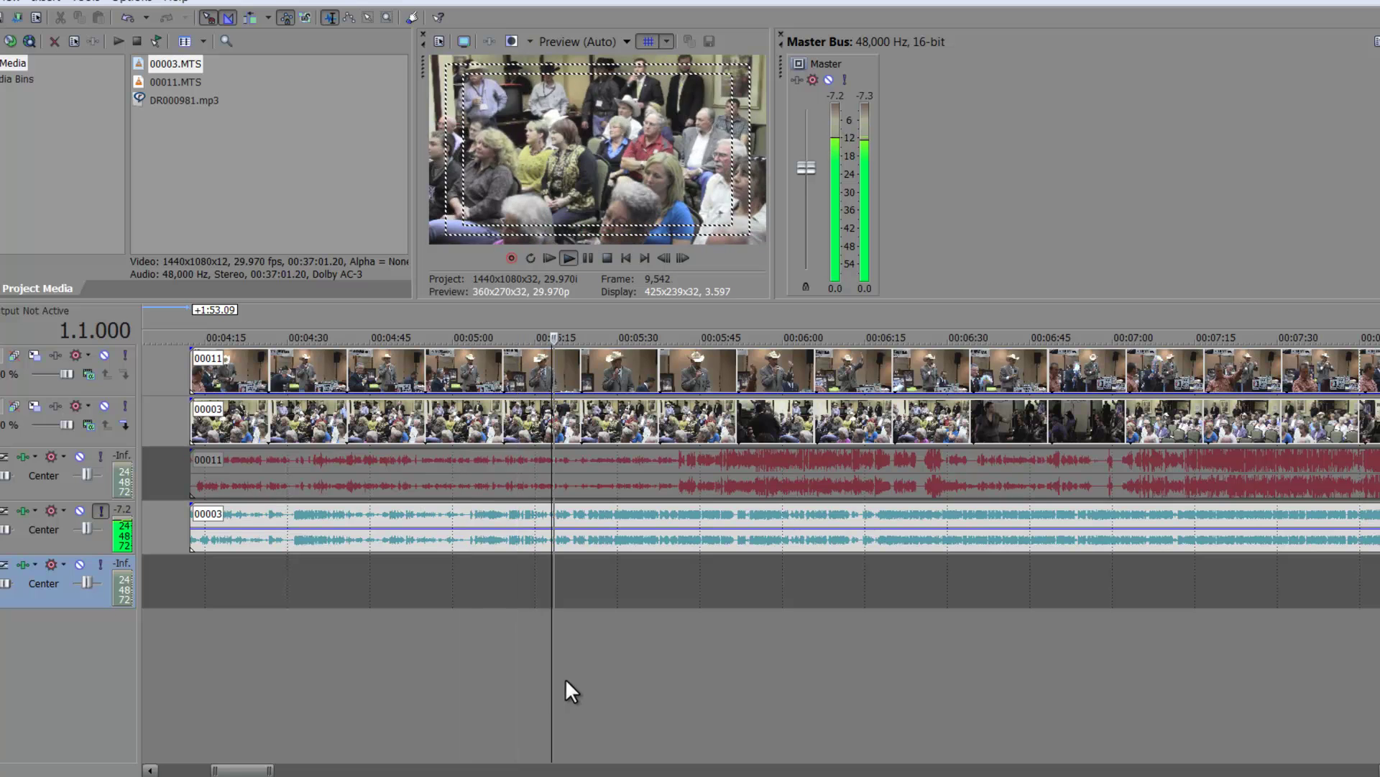
pyautogui.click(602, 685)
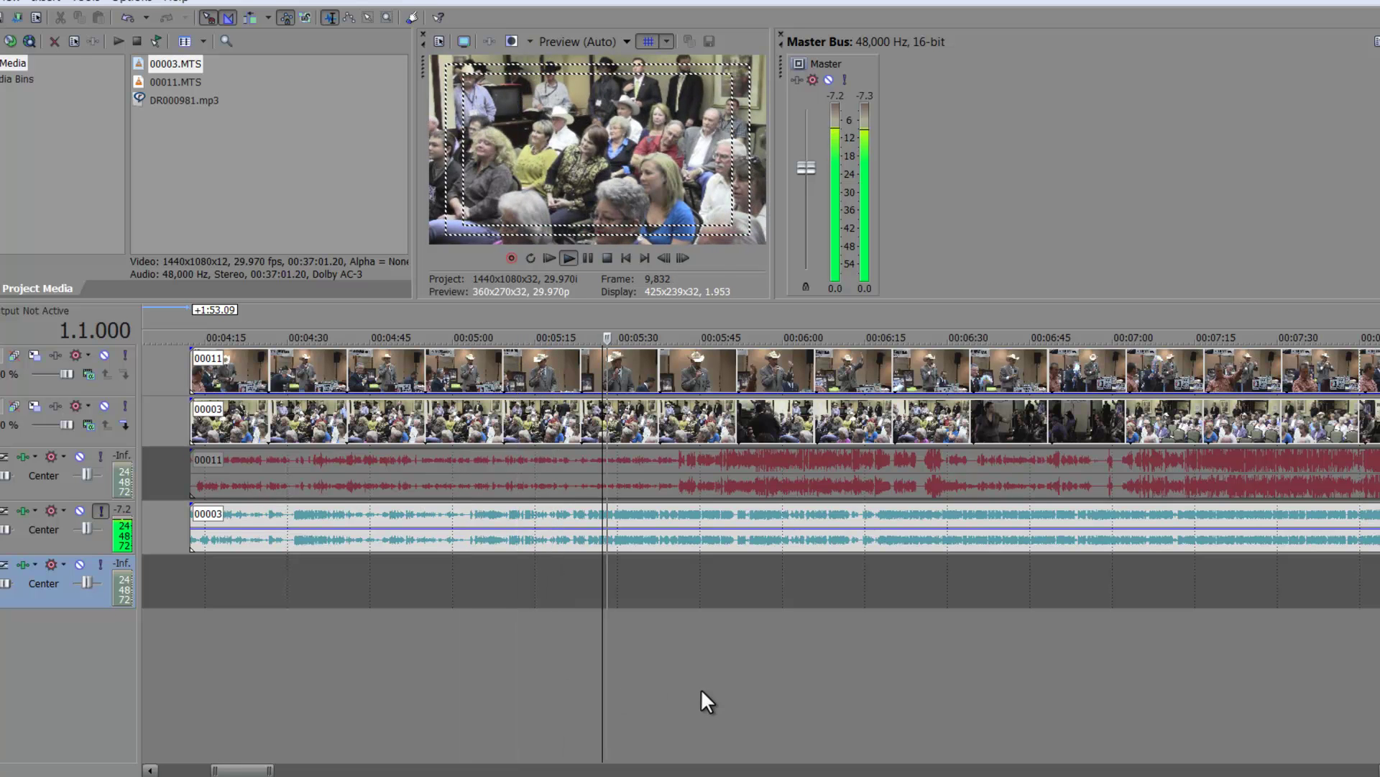
pyautogui.click(701, 688)
pyautogui.click(784, 693)
pyautogui.click(843, 693)
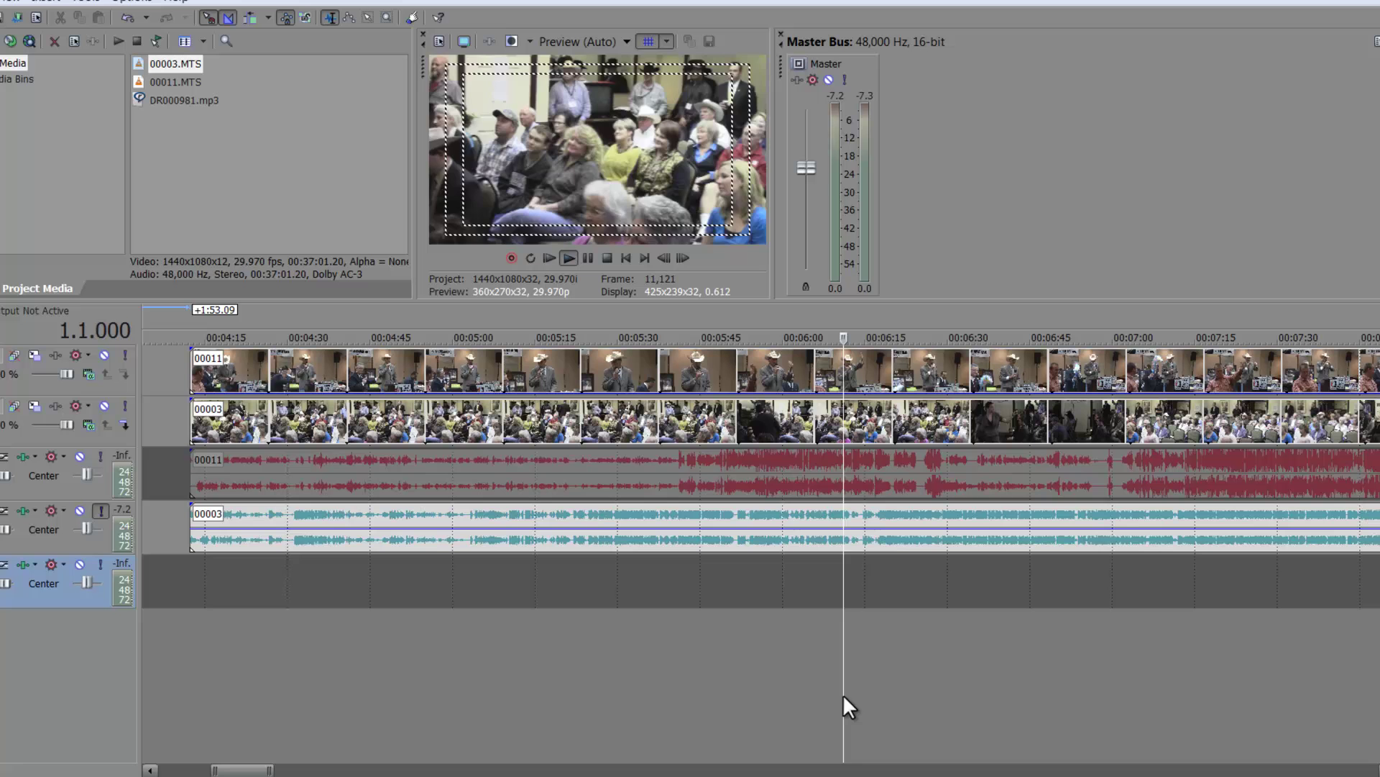
pyautogui.click(862, 692)
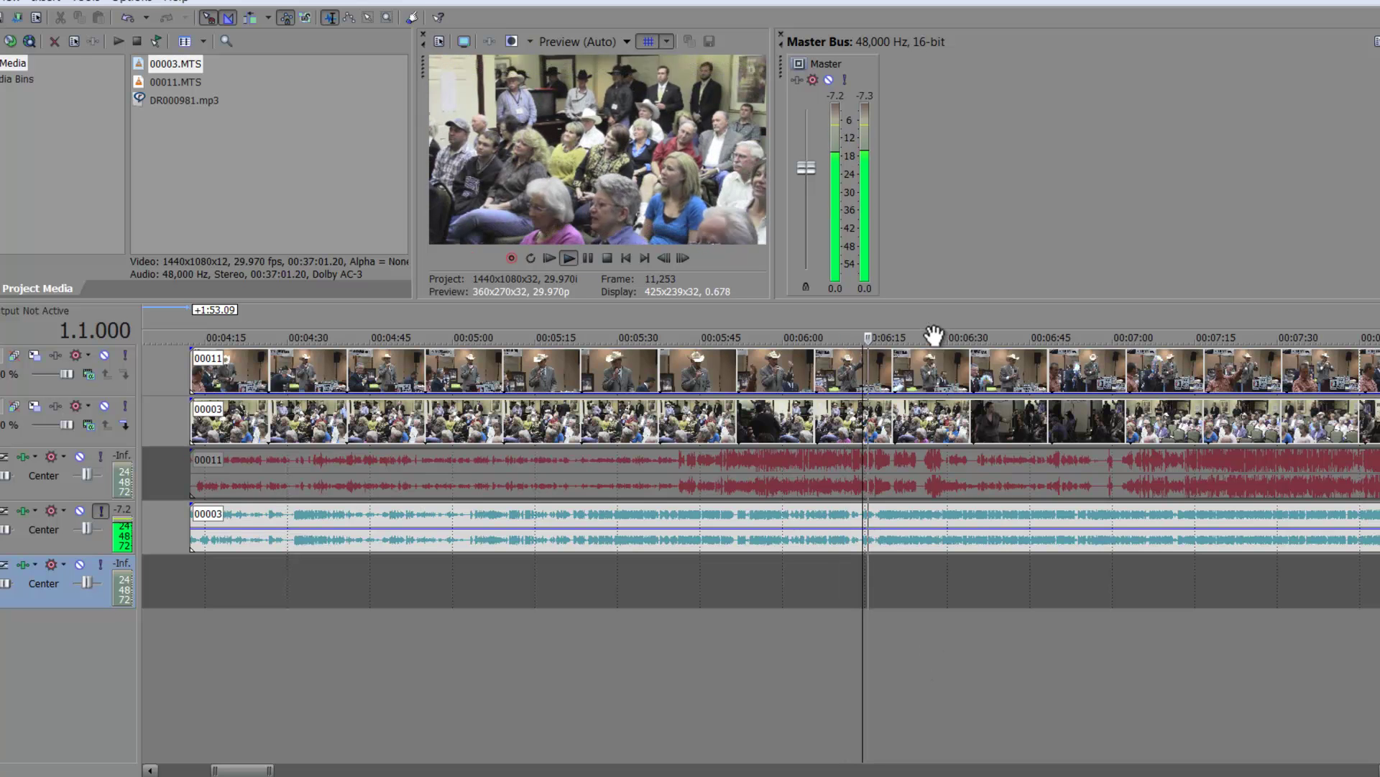
pyautogui.moveTo(935, 335); pyautogui.dragTo(555, 333)
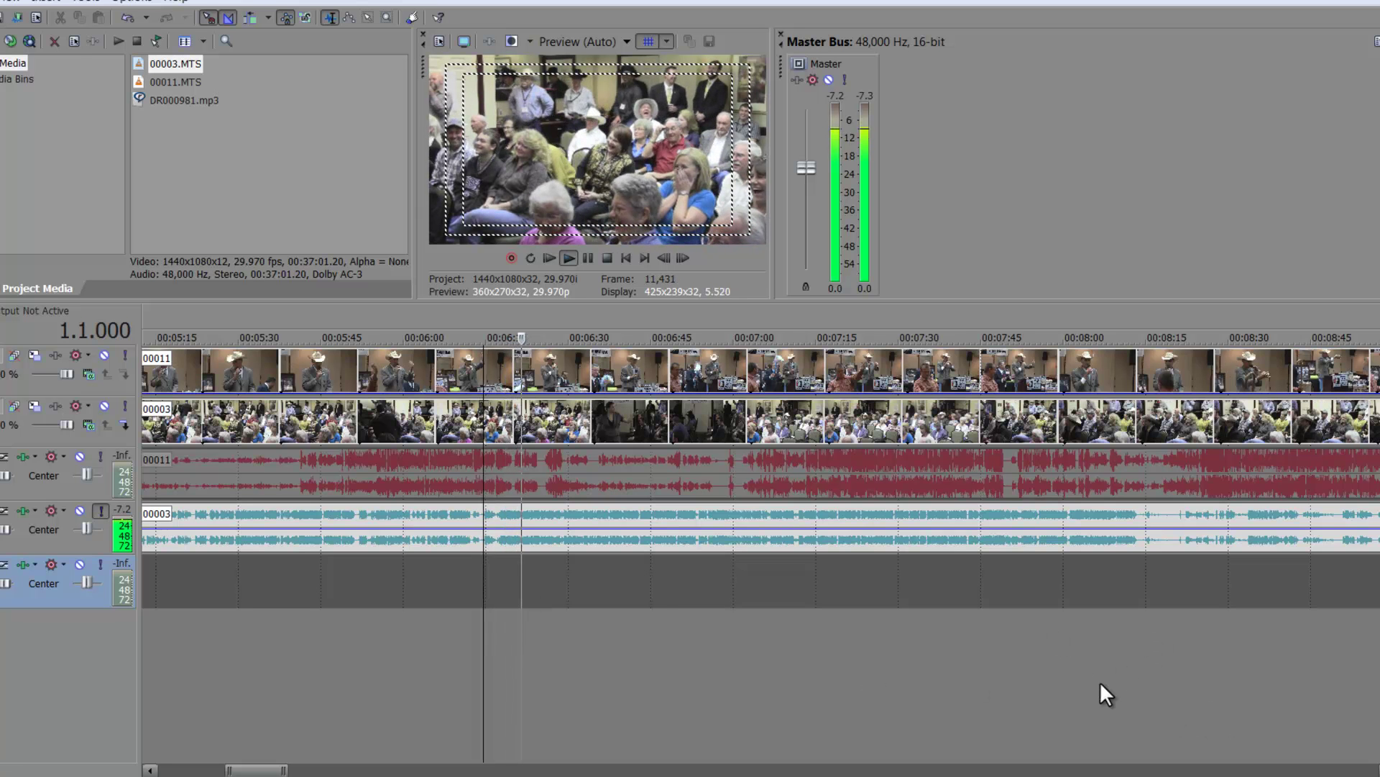
pyautogui.press('Return')
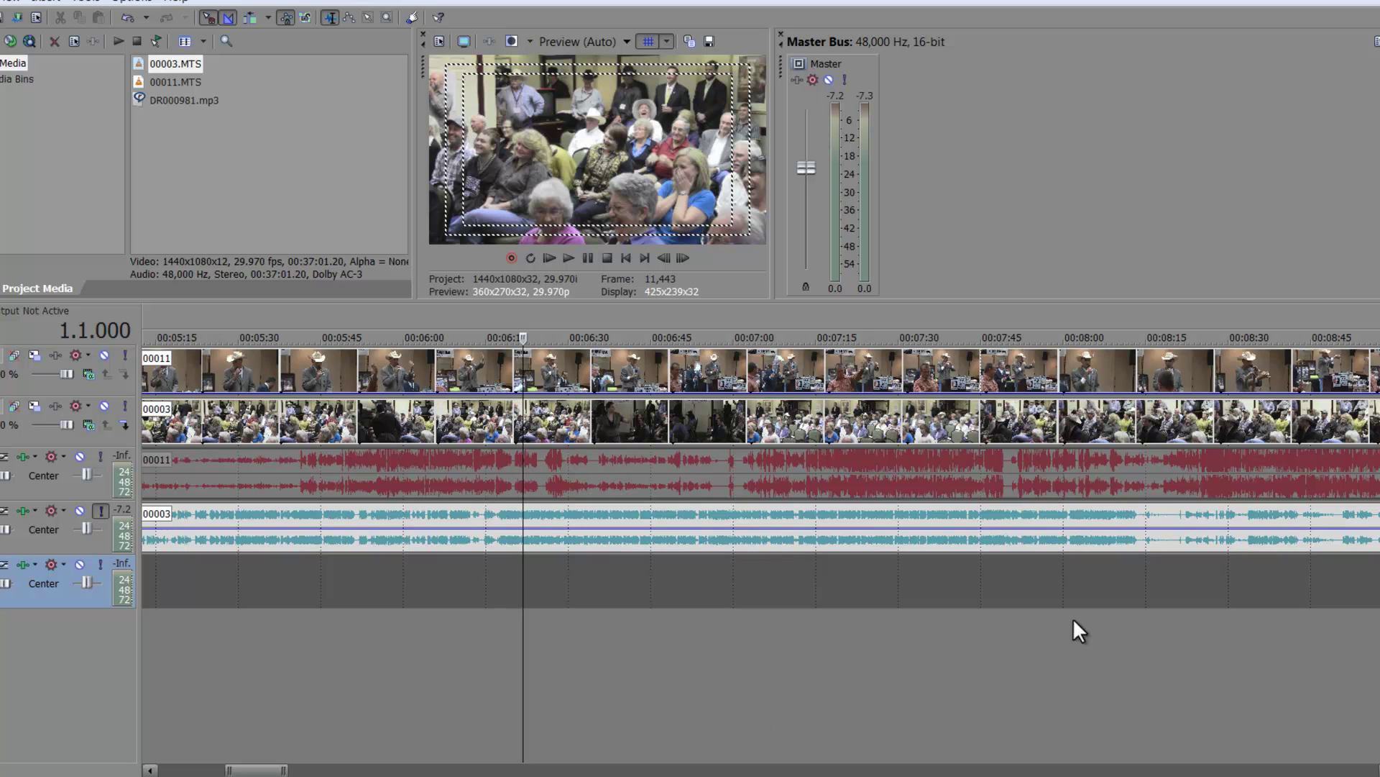
# Step: Replay from around 8:20 to recheck the sync
pyautogui.click(1169, 640)
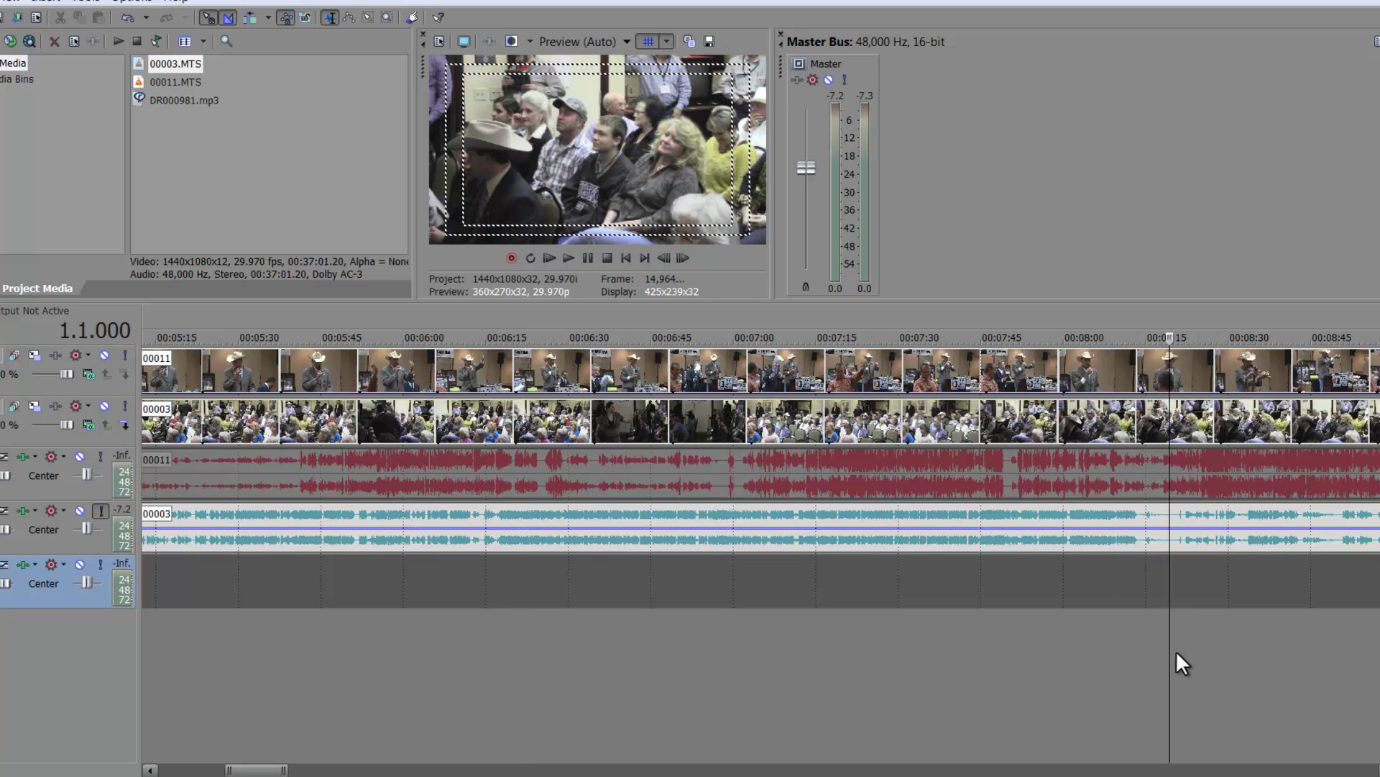
pyautogui.click(1176, 652)
pyautogui.press('space')
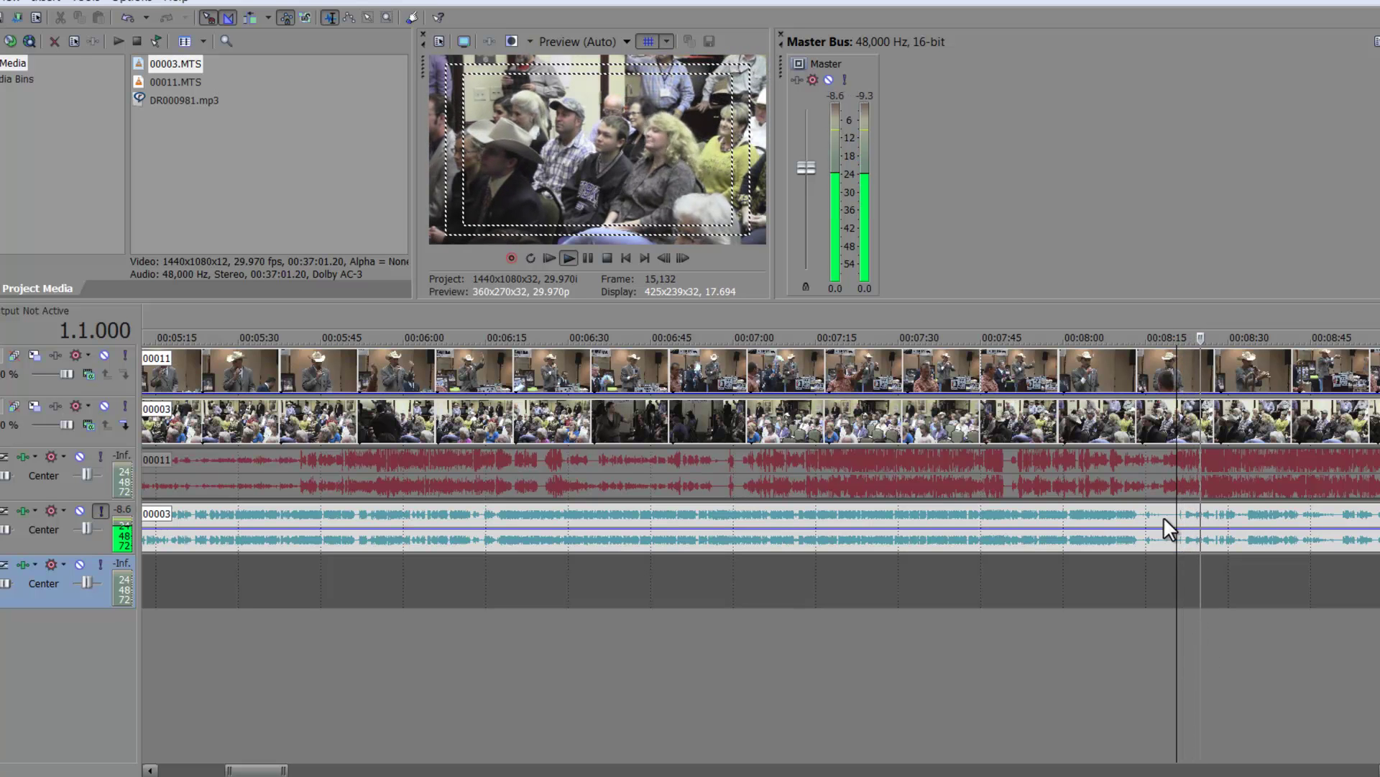
pyautogui.press('space')
# Step: Drag the 00003 video and audio events to adjust their offset against 00011
pyautogui.click(1185, 545)
pyautogui.scroll(-4, 1187, 546)
pyautogui.moveTo(1184, 545); pyautogui.dragTo(1186, 557)
pyautogui.scroll(-2, 1187, 552)
pyautogui.moveTo(509, 562); pyautogui.dragTo(466, 529)
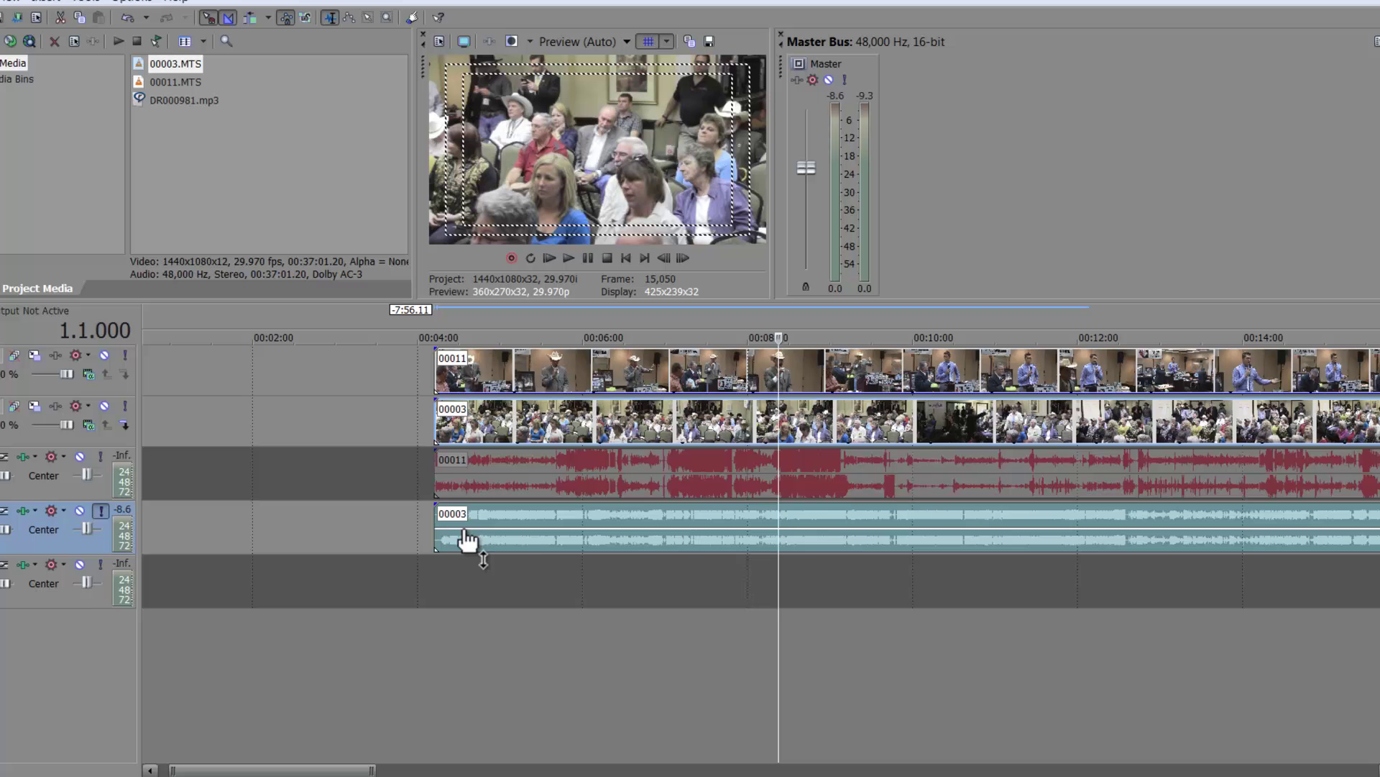
# Step: Scrub near the start of 00011 to show its speaker camera in the preview
pyautogui.click(480, 476)
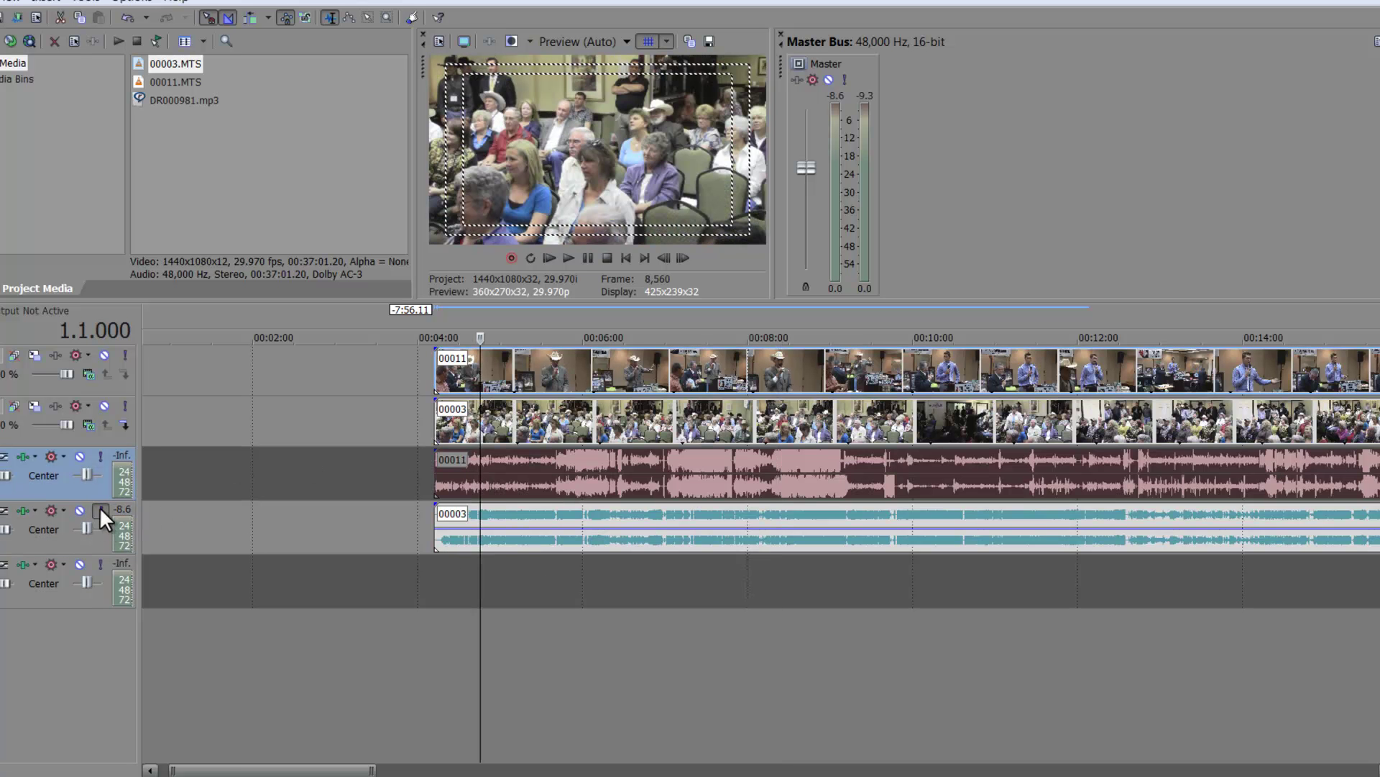
pyautogui.click(538, 483)
pyautogui.scroll(5, 538, 483)
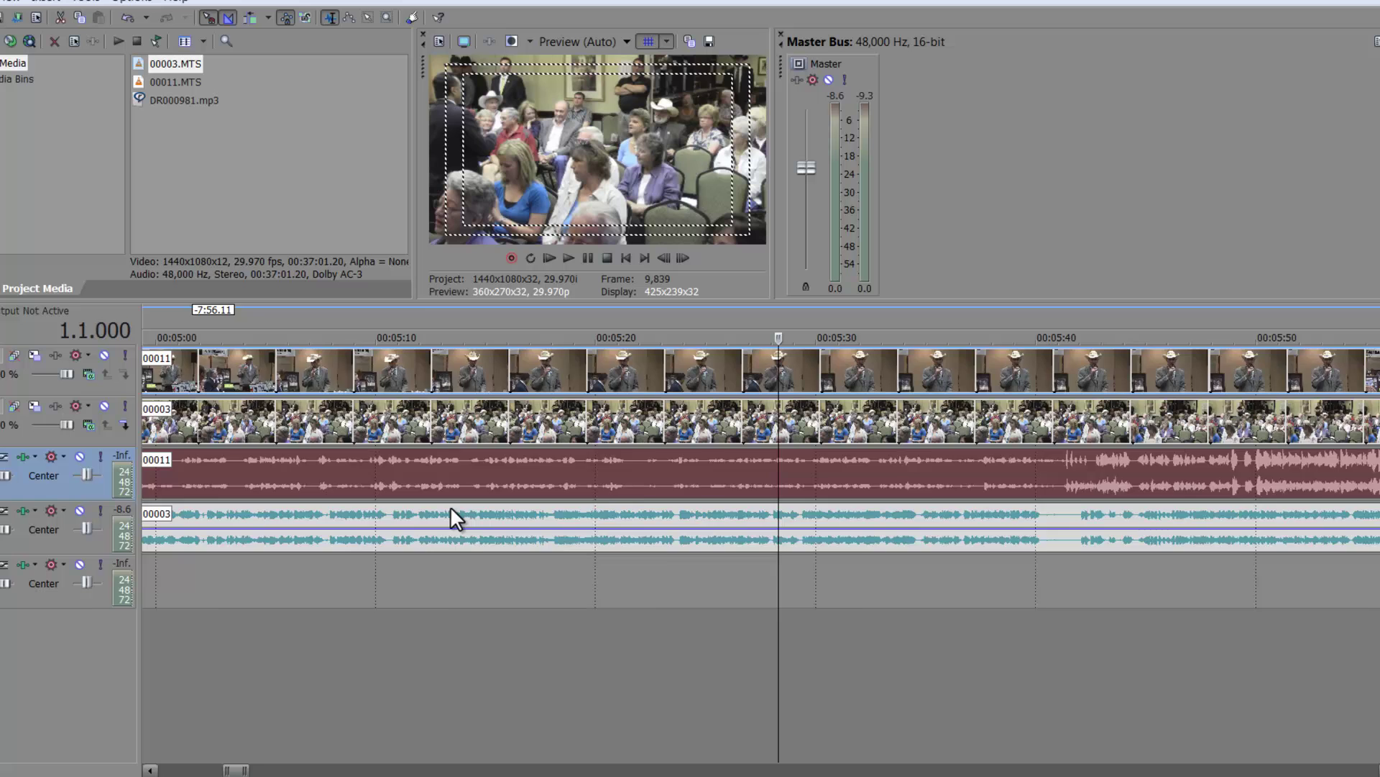
pyautogui.scroll(-4, 450, 506)
pyautogui.click(374, 383)
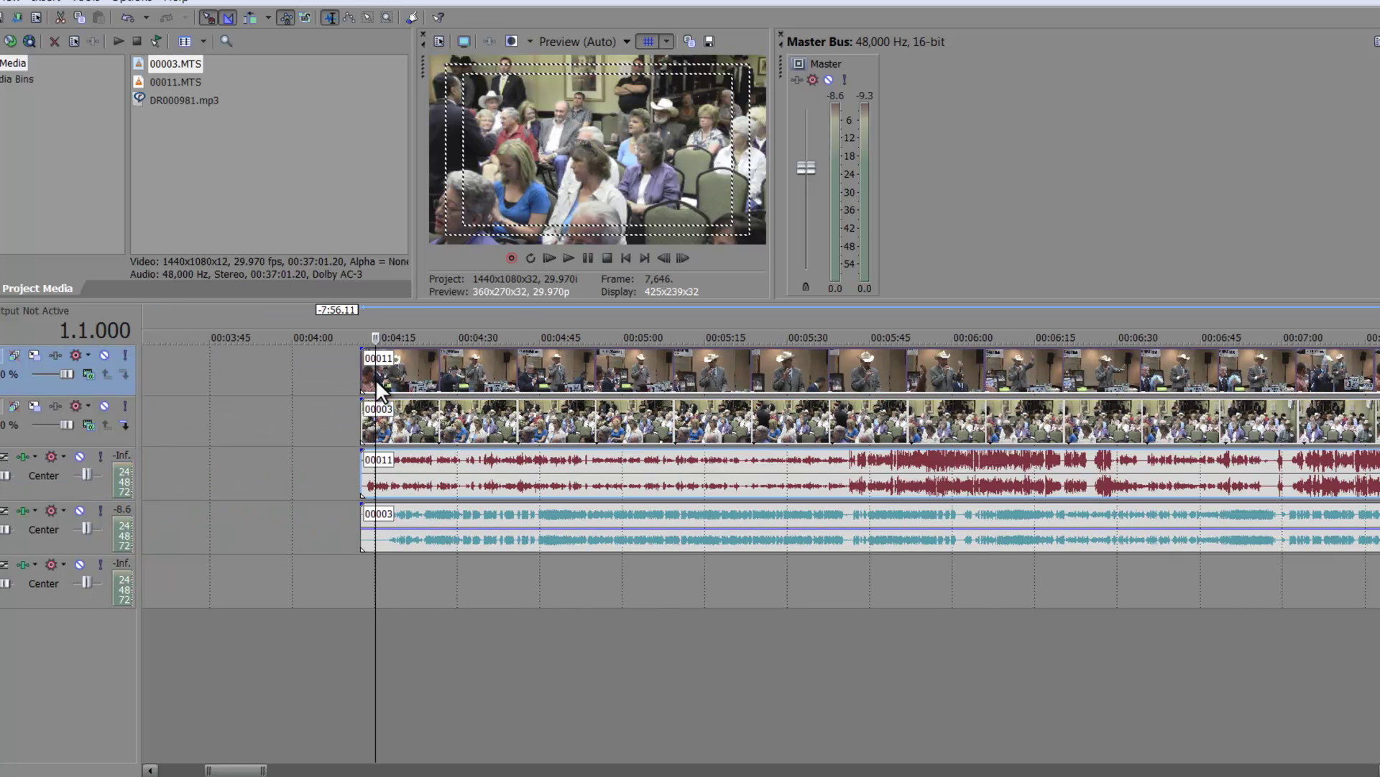
pyautogui.press('Left')
pyautogui.press('Left')
pyautogui.press('Left')
pyautogui.press('Left')
pyautogui.press('Left')
pyautogui.press('Left')
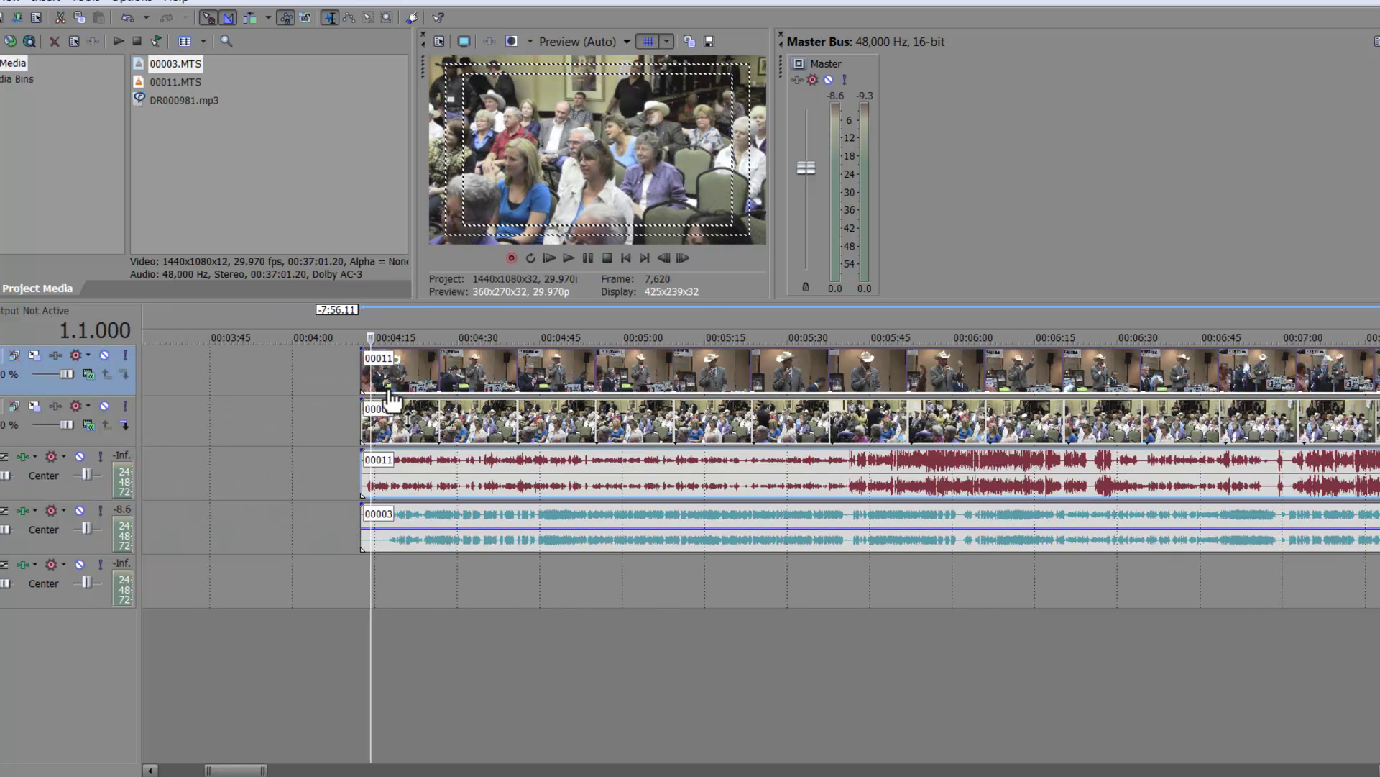
pyautogui.click(393, 360)
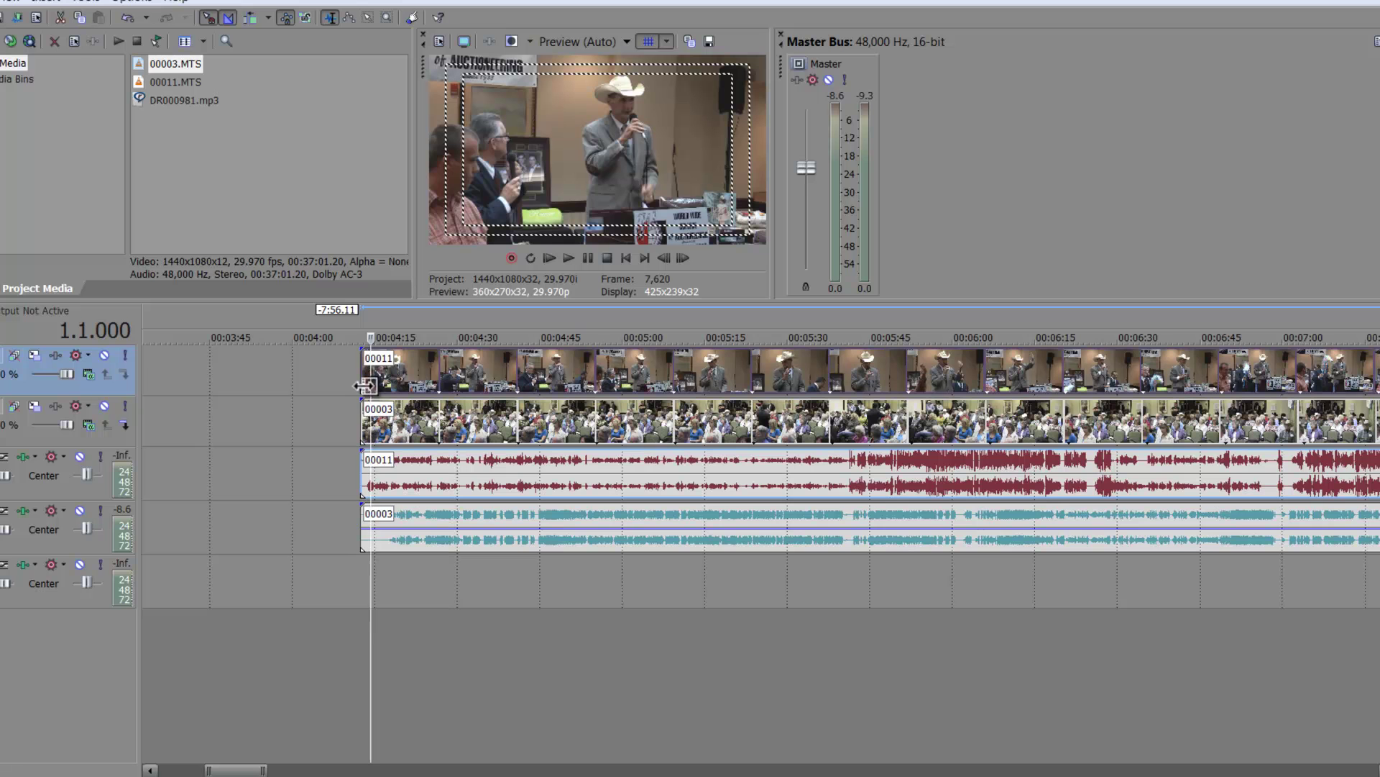
# Step: Shift the 00003 video/audio pair about 4 seconds earlier, to near 00:04:08
pyautogui.click(395, 539)
pyautogui.scroll(5, 396, 539)
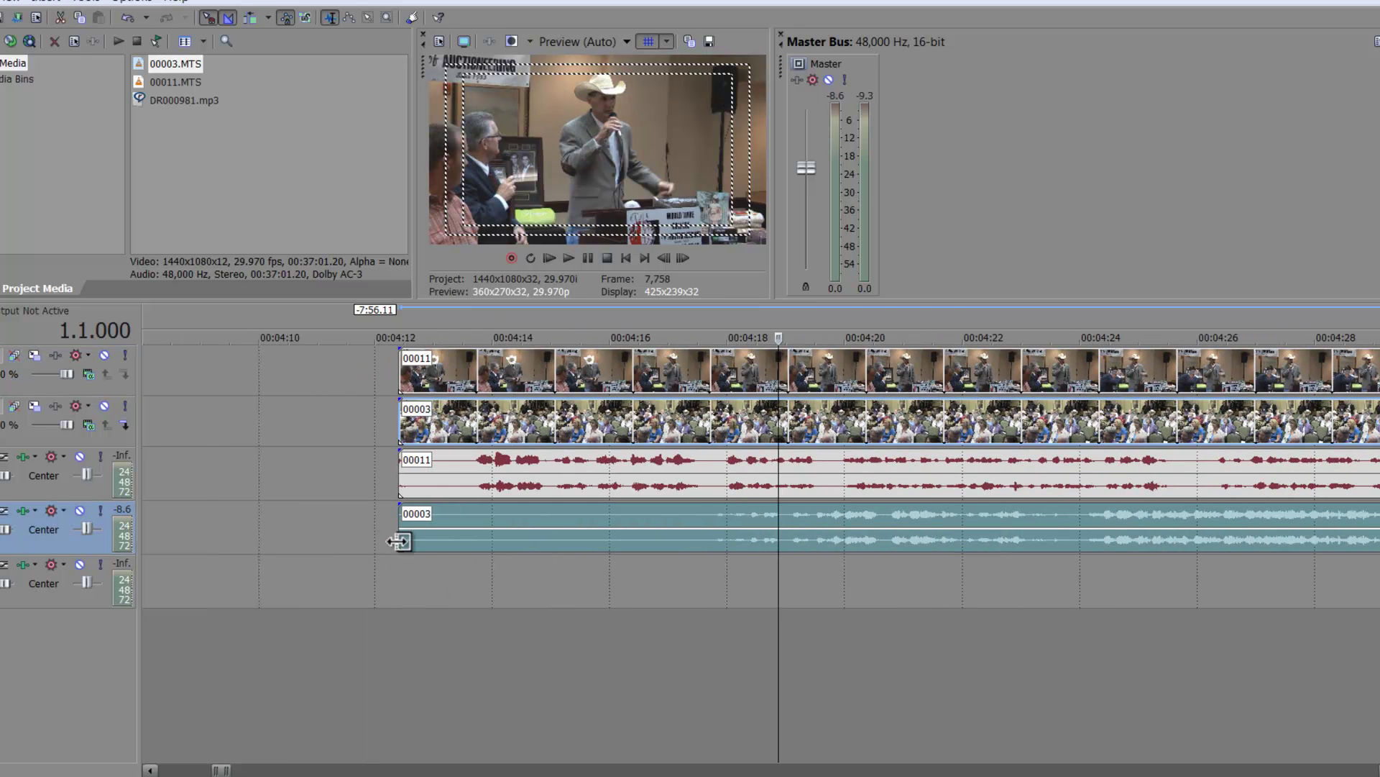
pyautogui.click(476, 485)
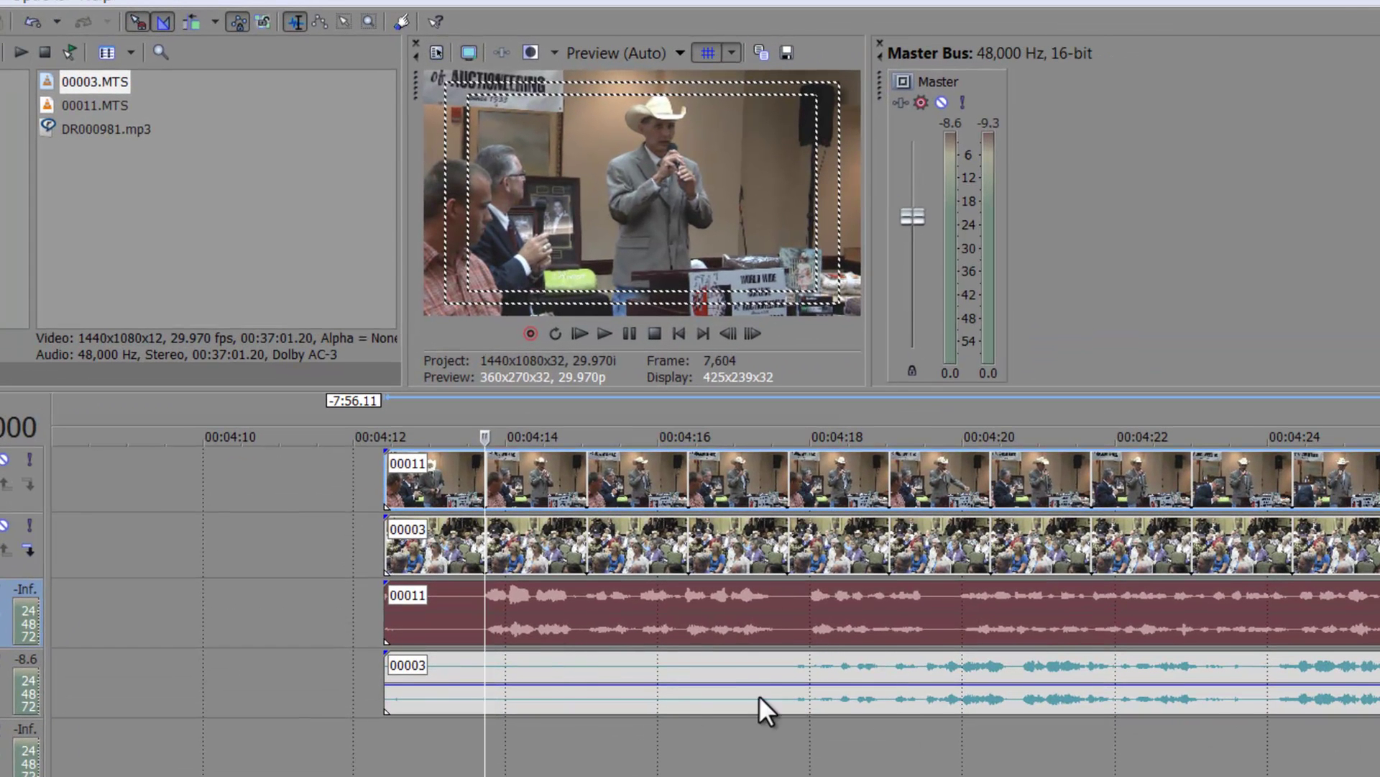
pyautogui.moveTo(837, 706); pyautogui.dragTo(528, 699)
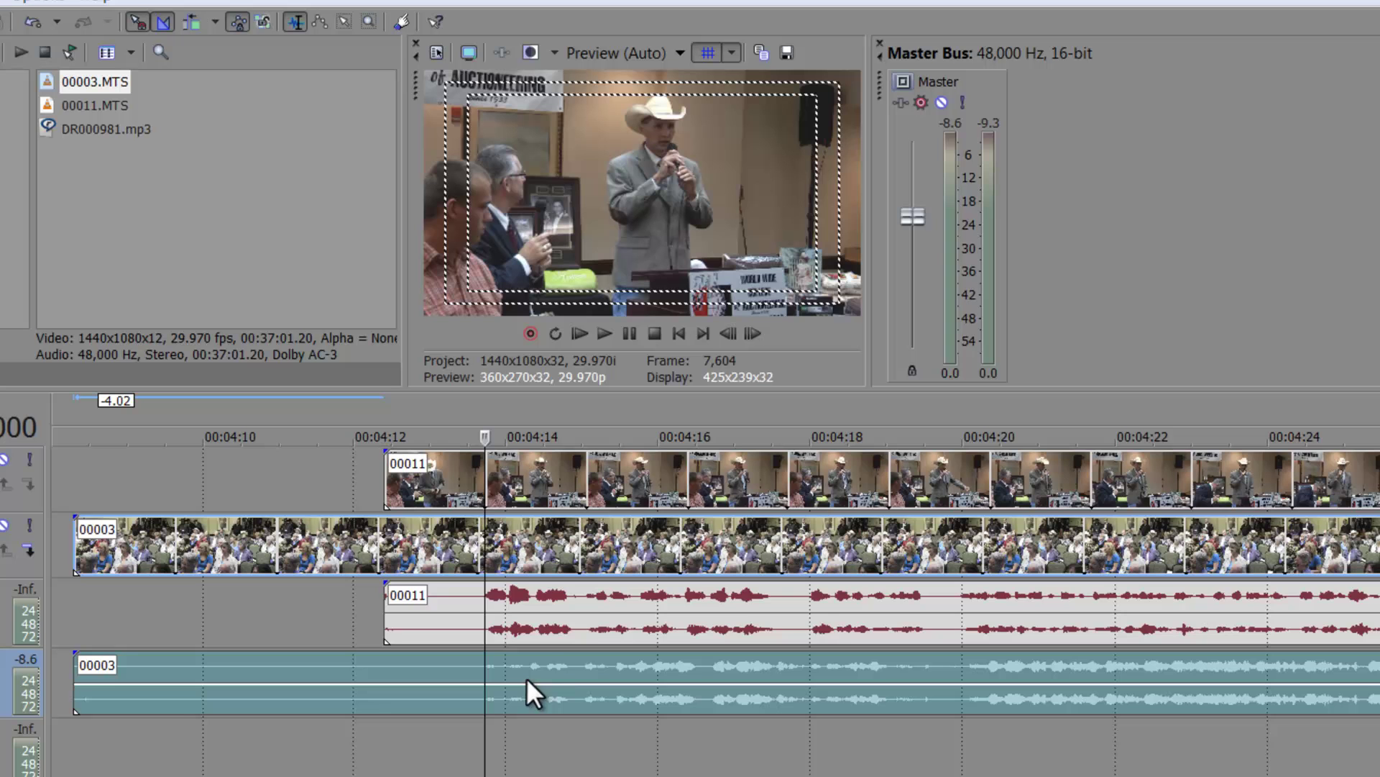
pyautogui.click(814, 630)
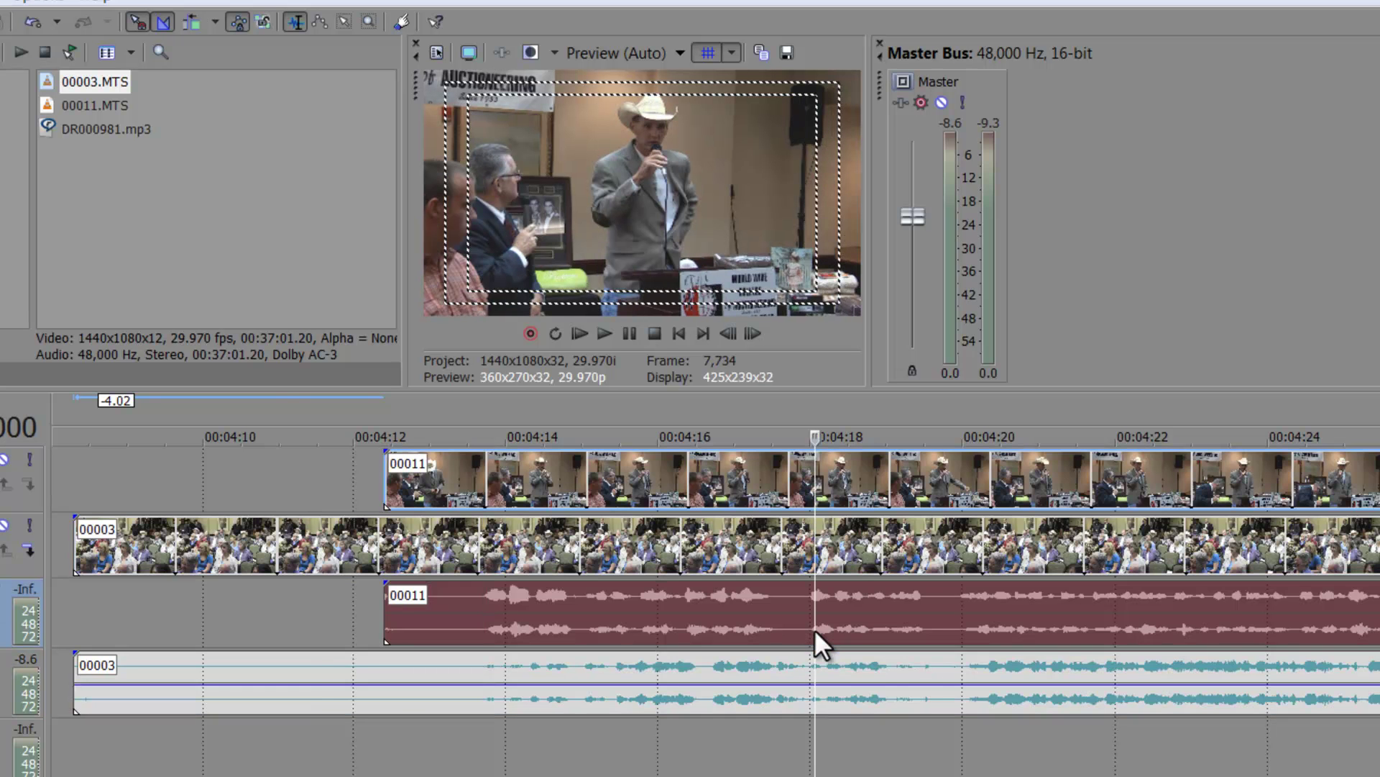
pyautogui.scroll(-5, 815, 630)
pyautogui.scroll(-2, 814, 630)
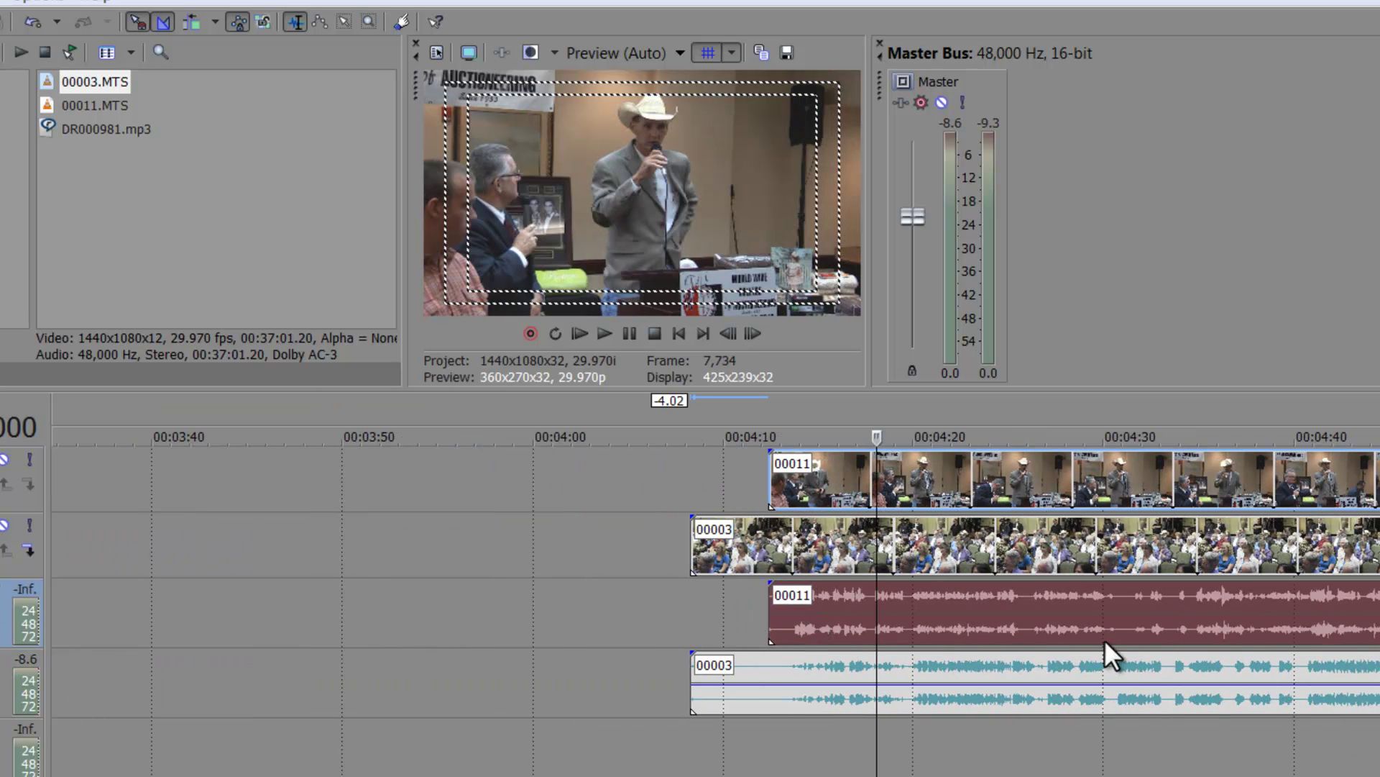
# Step: Slide the 00003 and 00011 clips earlier on the timeline
pyautogui.moveTo(1067, 663)
pyautogui.mouseDown()
pyautogui.moveTo(994, 655)
pyautogui.moveTo(1083, 657)
pyautogui.moveTo(1068, 657)
pyautogui.mouseUp()
pyautogui.scroll(-5, 1068, 658)
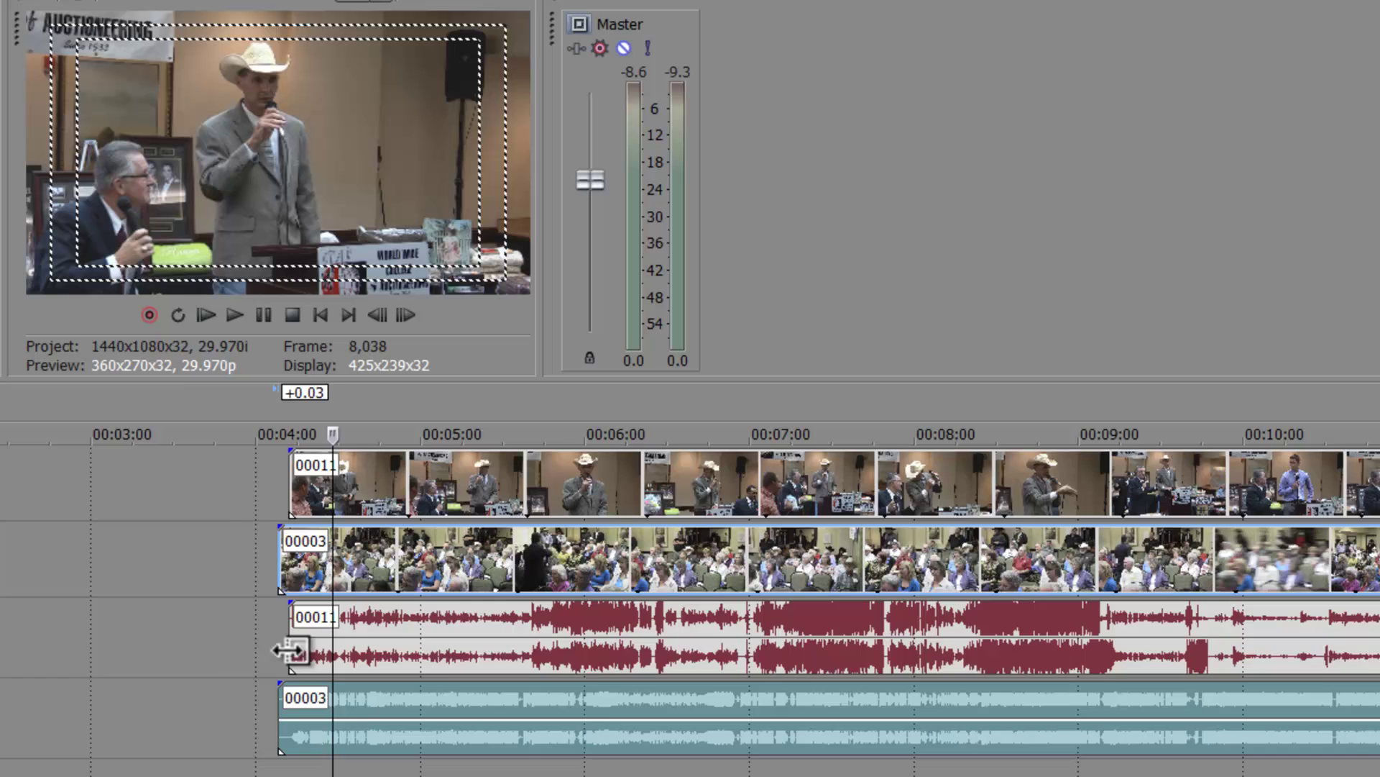
pyautogui.moveTo(652, 626); pyautogui.dragTo(617, 626)
pyautogui.moveTo(248, 654); pyautogui.dragTo(203, 653)
pyautogui.moveTo(277, 730); pyautogui.dragTo(174, 730)
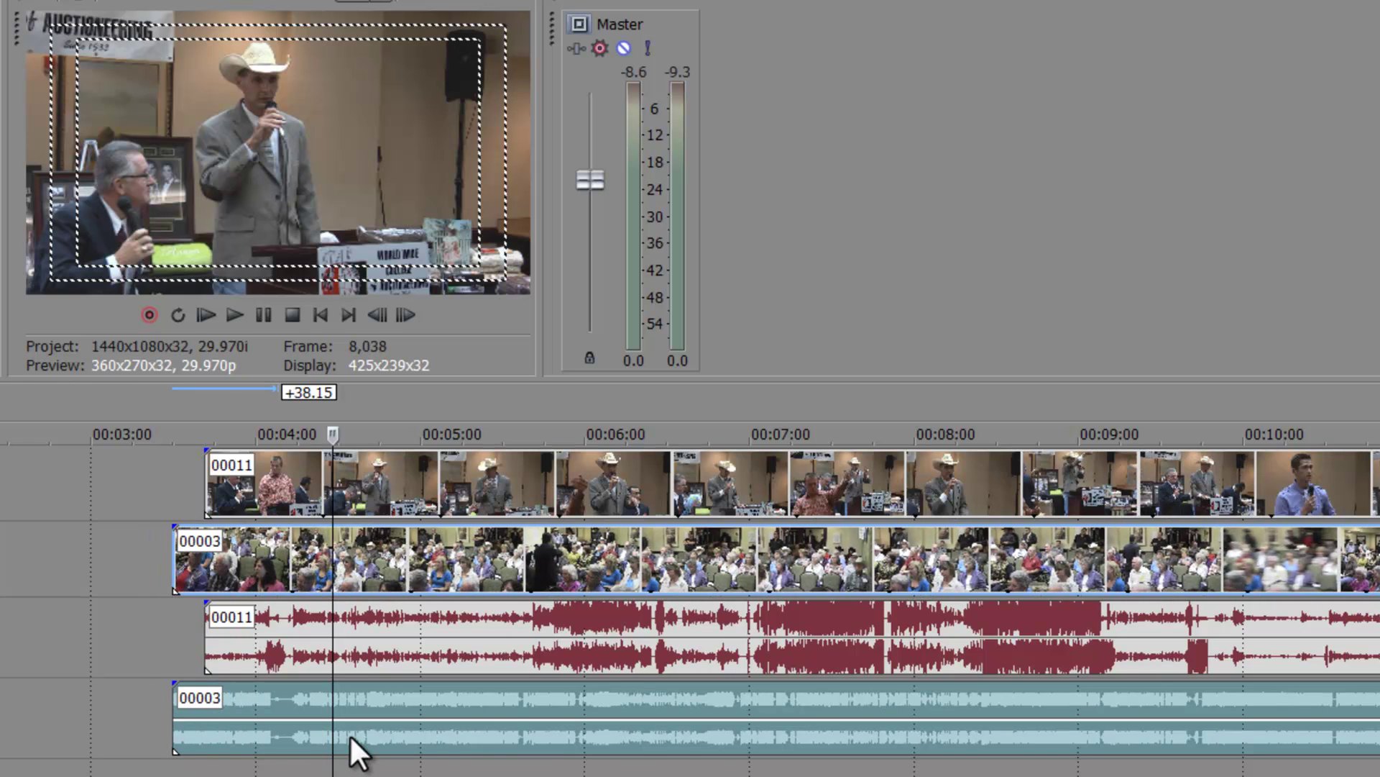
pyautogui.moveTo(350, 735); pyautogui.dragTo(146, 731)
# Step: Play from about 2:56 and move clip 00011 much later, past 00:09:00
pyautogui.click(81, 766)
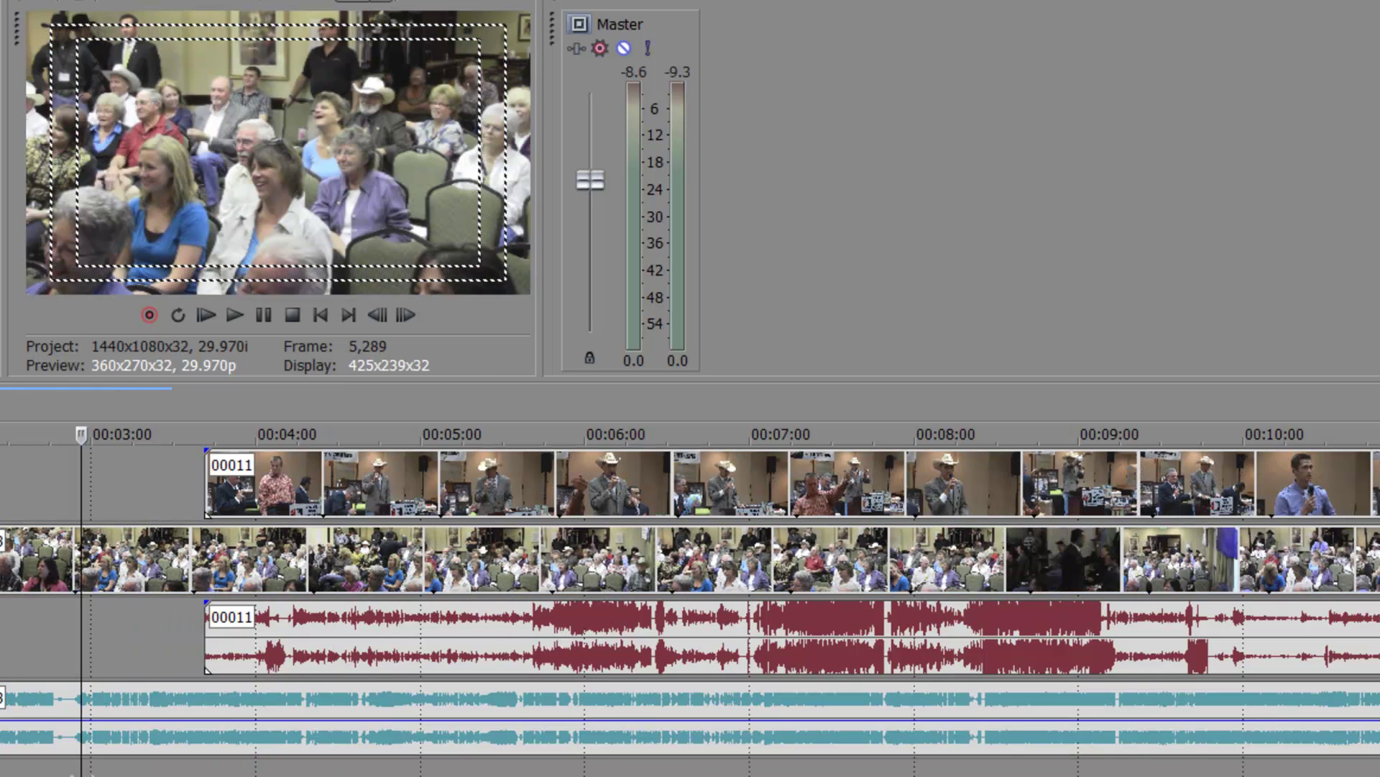
pyautogui.press('space')
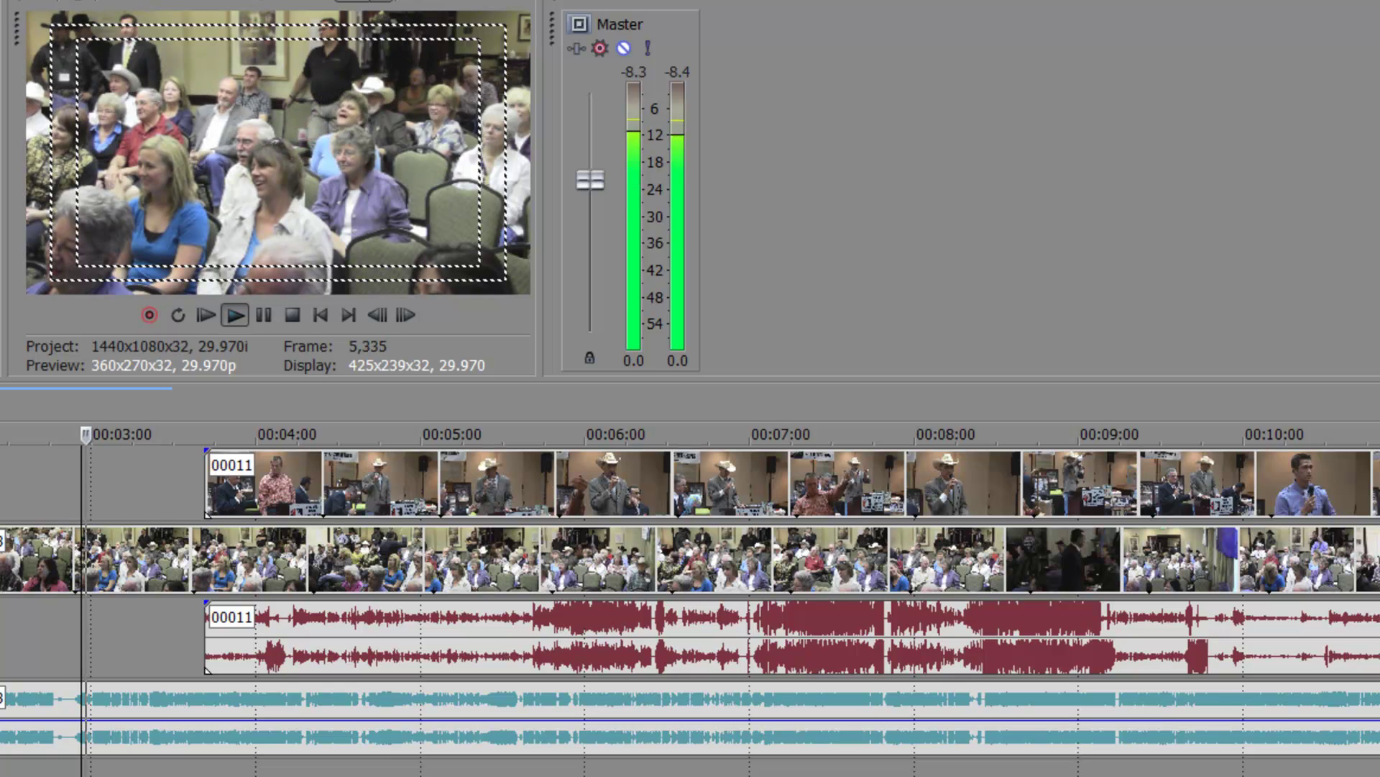
pyautogui.moveTo(176, 444); pyautogui.dragTo(52, 468)
pyautogui.click(156, 468)
pyautogui.moveTo(157, 468); pyautogui.dragTo(1314, 490)
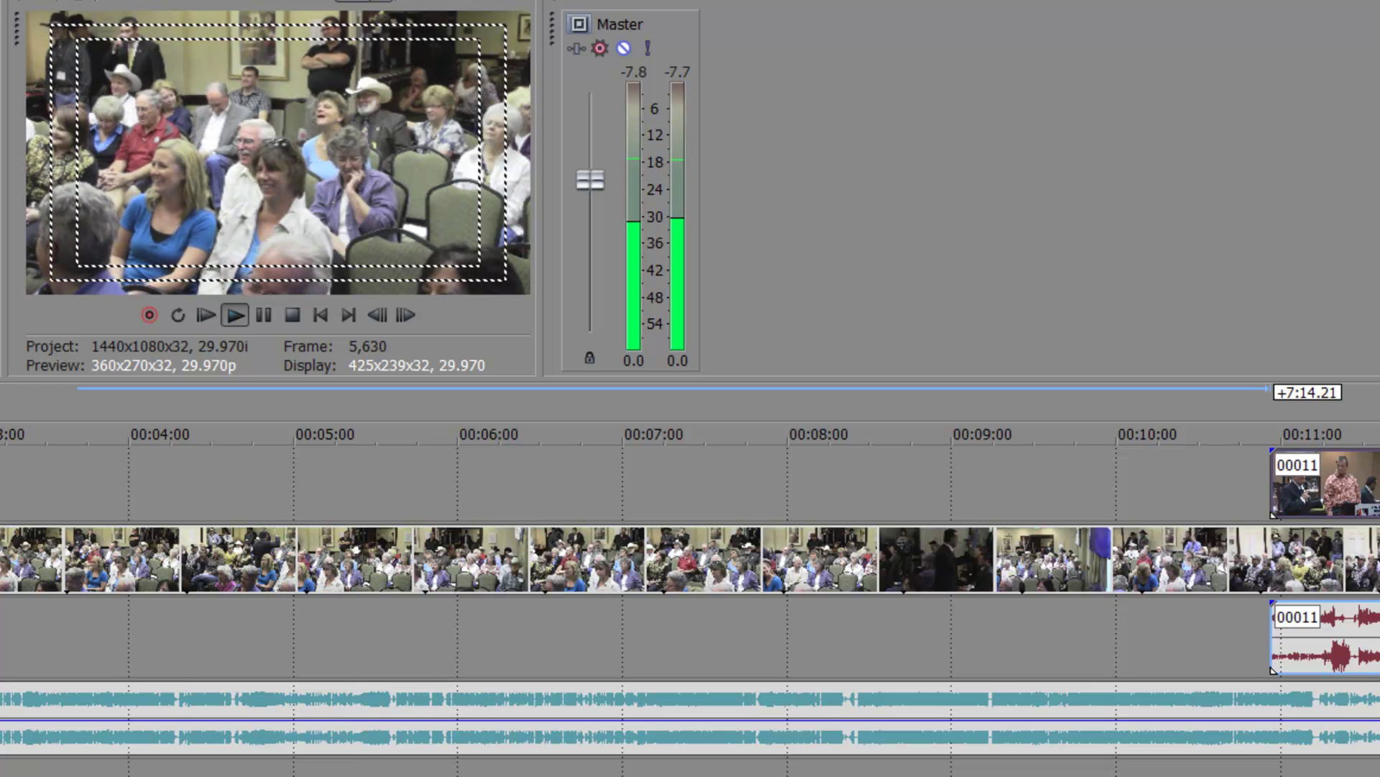
# Step: Scrub from about 4:21 to 5:37 to find the sync point in 00003
pyautogui.click(183, 482)
pyautogui.click(274, 482)
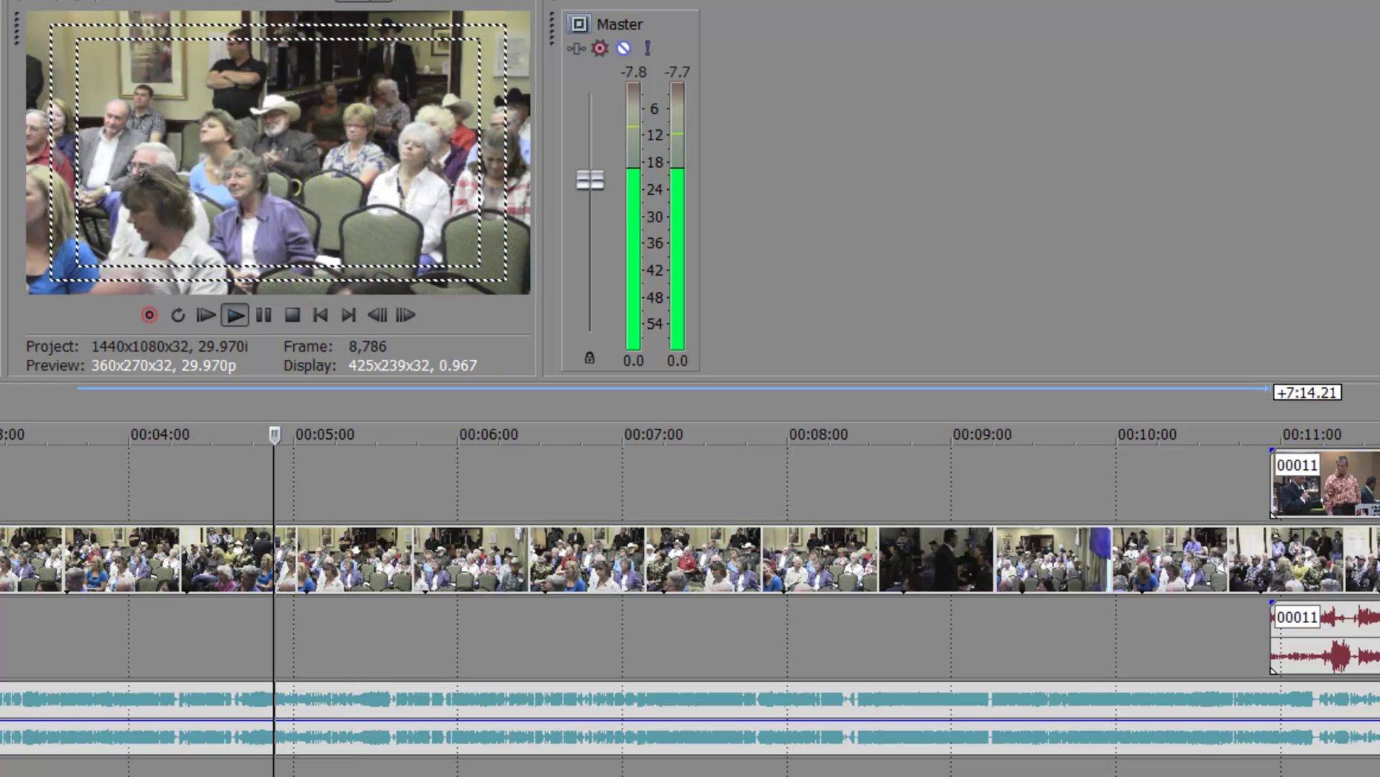
pyautogui.click(380, 482)
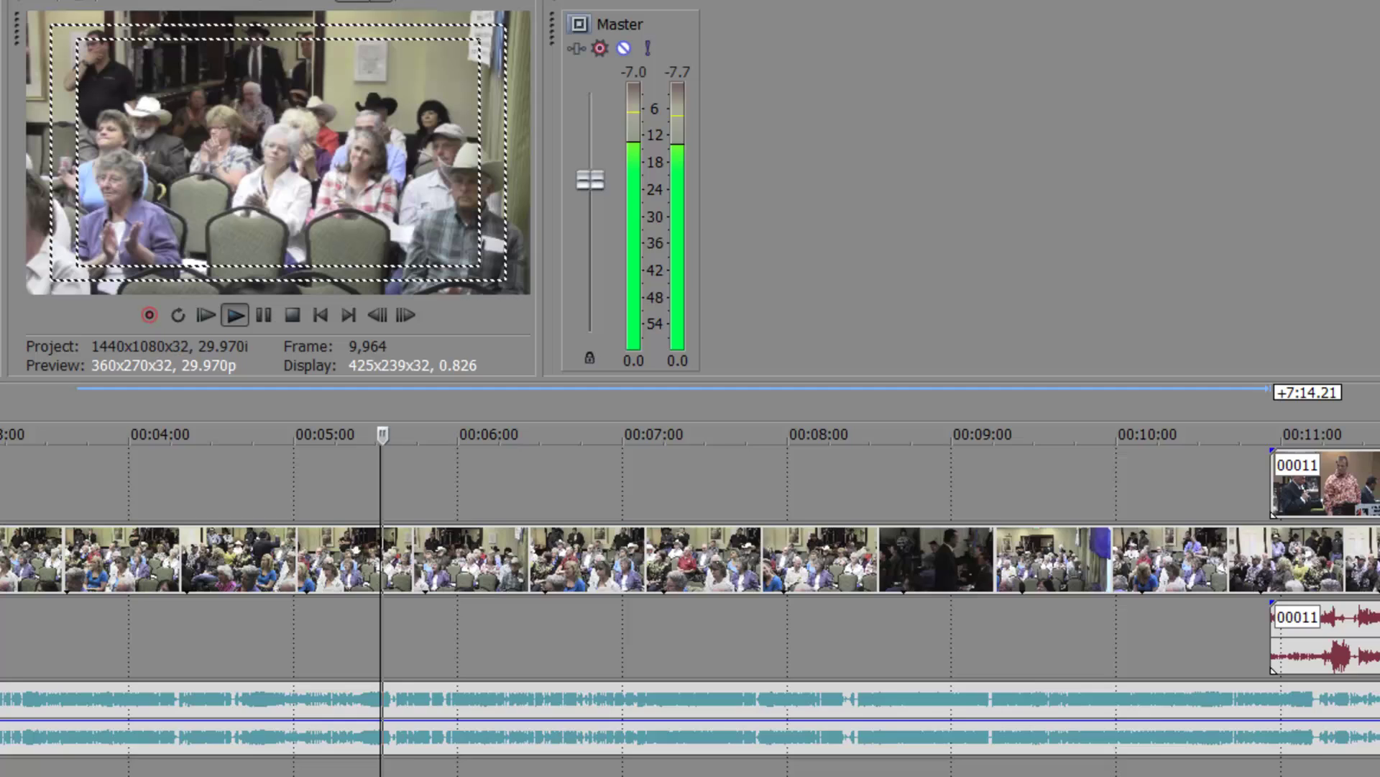
pyautogui.scroll(6, 381, 482)
pyautogui.scroll(-3, 616, 482)
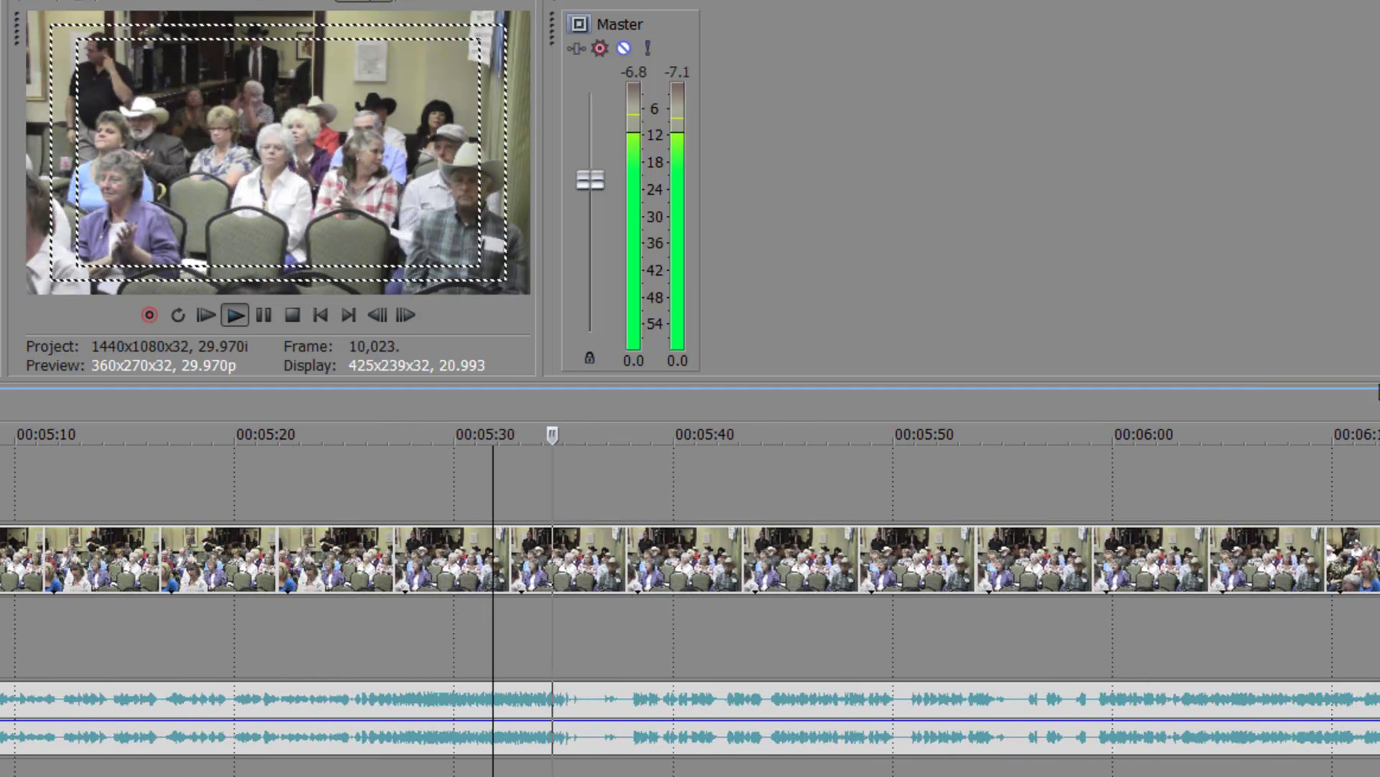
pyautogui.click(616, 482)
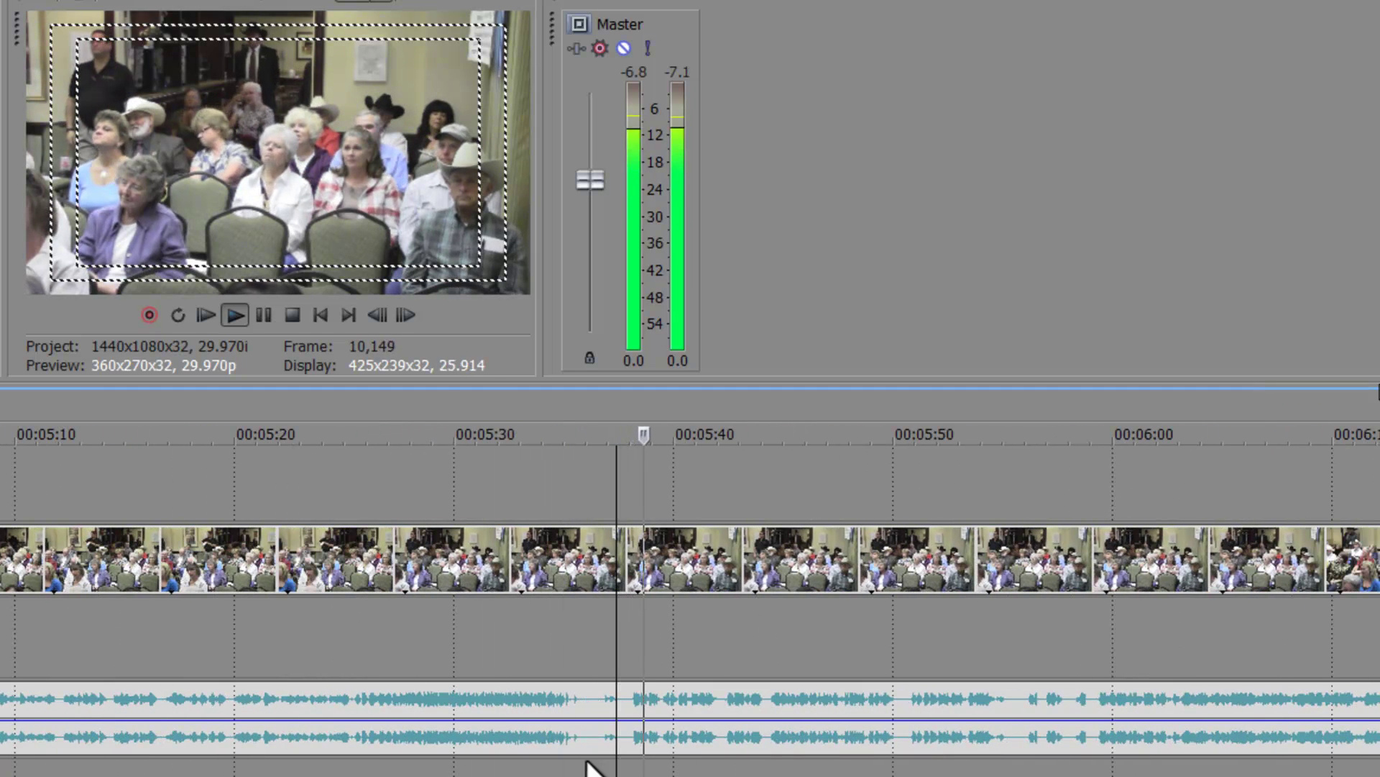
# Step: Split 00003 at the sync point near 00:05:36 and delete its opening part
pyautogui.click(599, 728)
pyautogui.press('s')
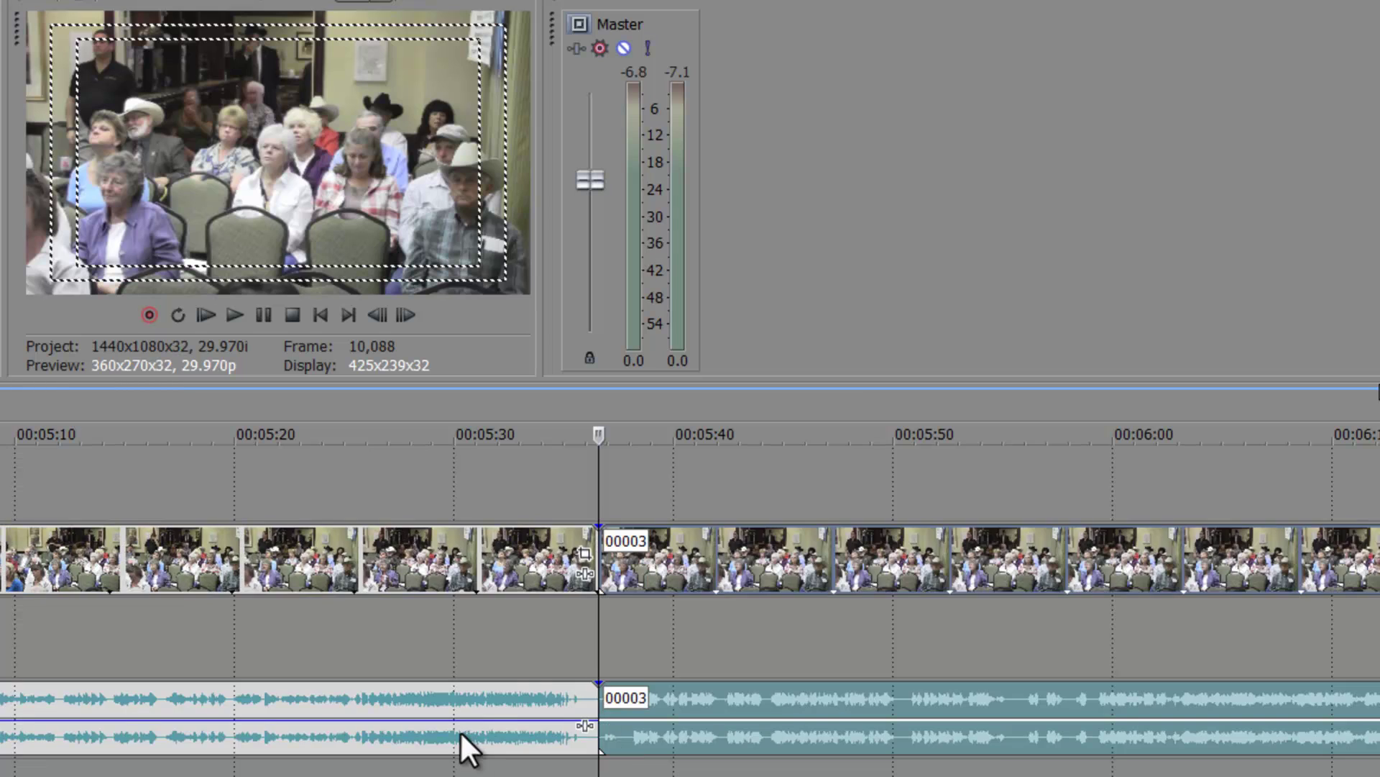
pyautogui.click(460, 731)
pyautogui.press('Delete')
# Step: Slide all clips to start near 5:30 and compare them between 5:37 and 5:55
pyautogui.scroll(-8, 461, 730)
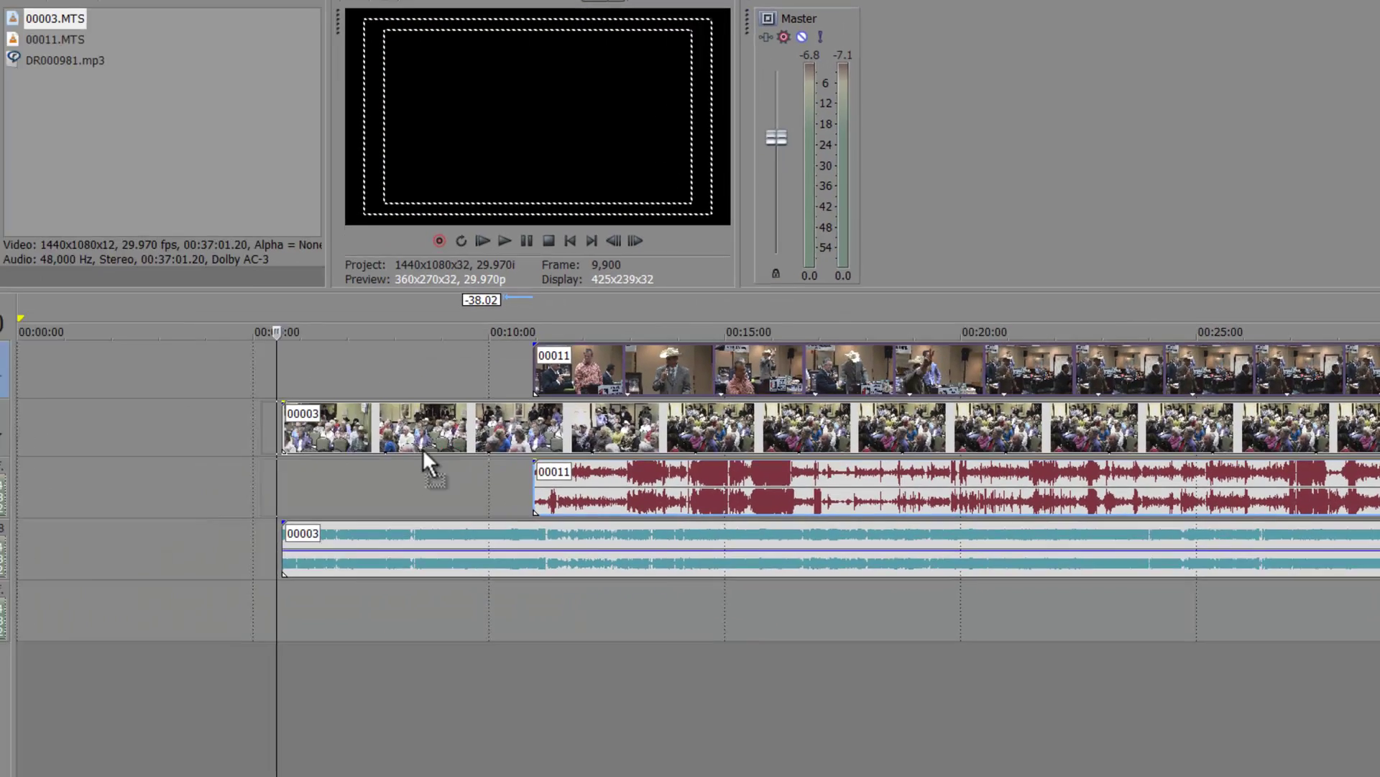
pyautogui.moveTo(513, 480); pyautogui.dragTo(434, 409)
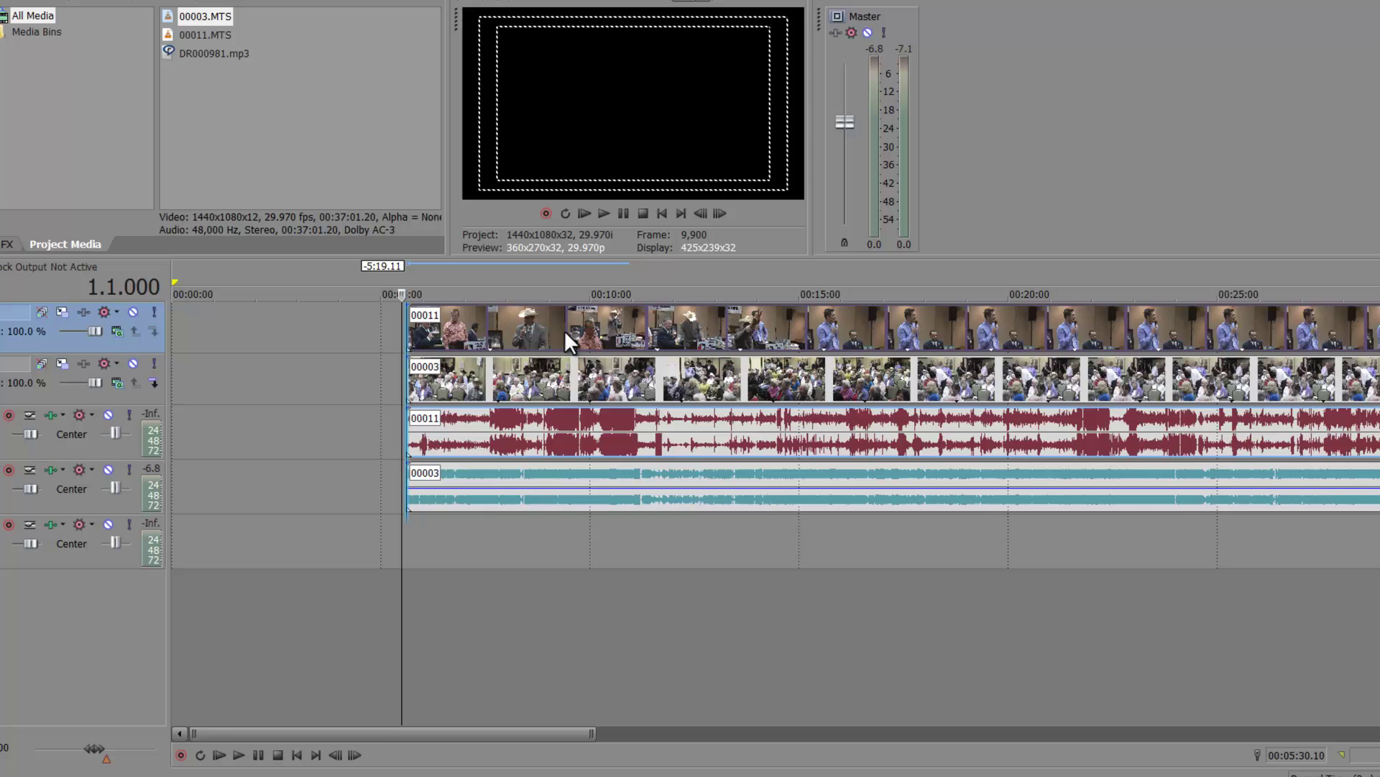
pyautogui.click(417, 450)
pyautogui.scroll(10, 417, 450)
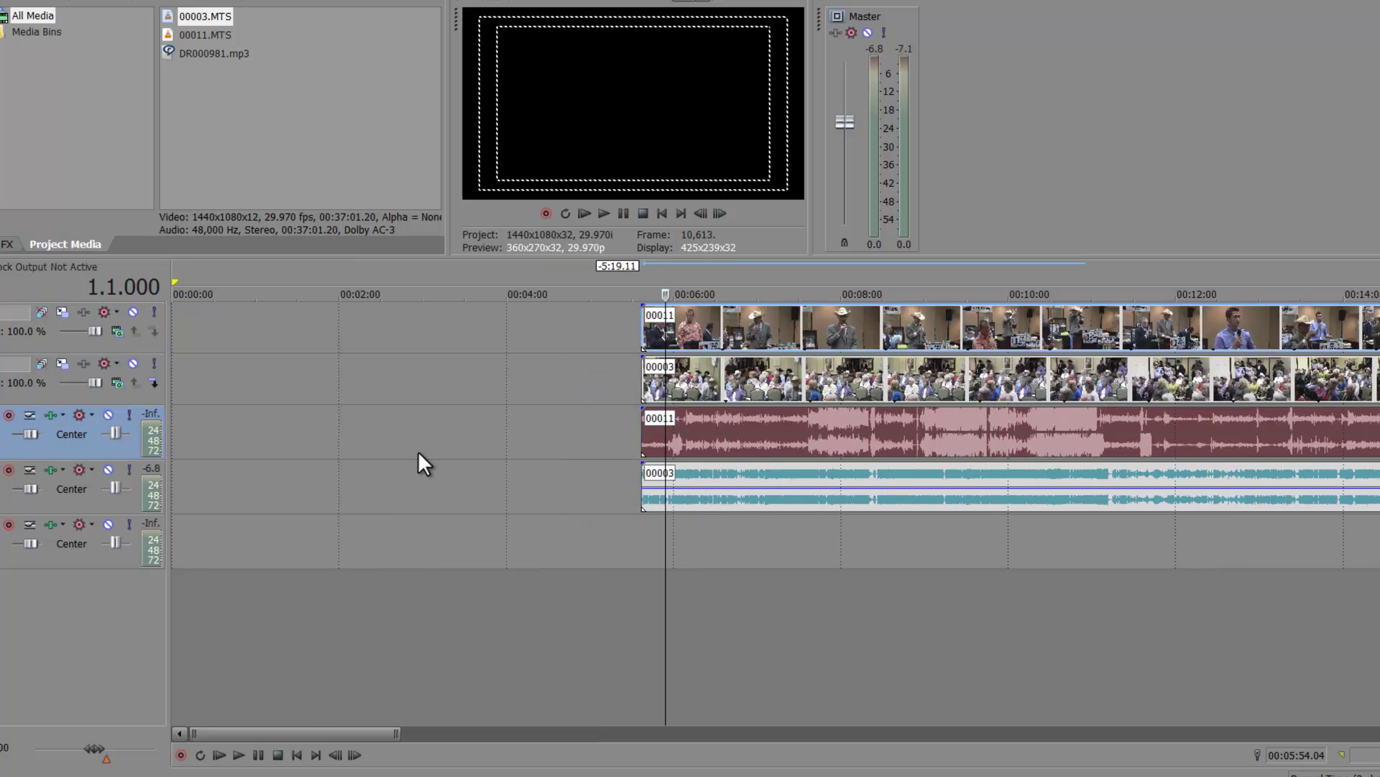
pyautogui.scroll(-3, 417, 451)
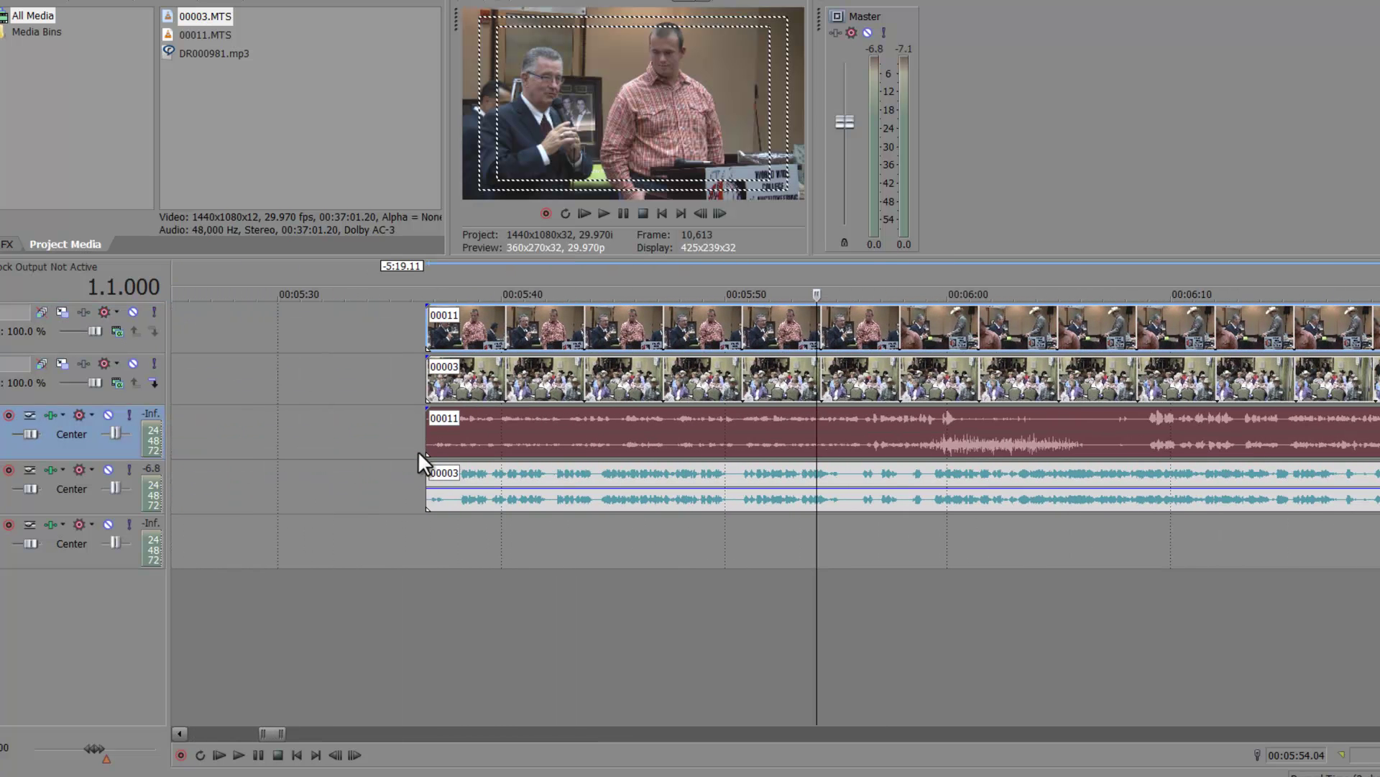
pyautogui.click(437, 446)
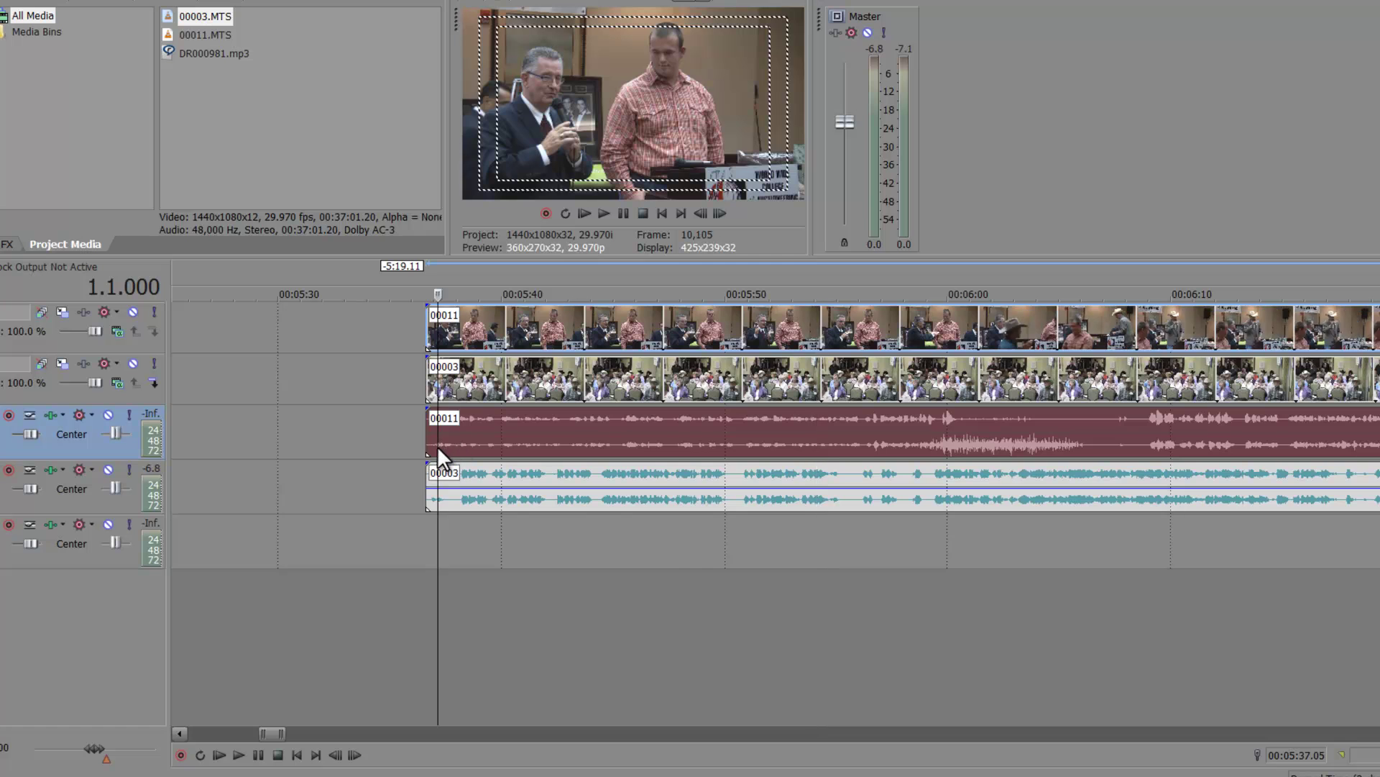
pyautogui.scroll(7, 437, 446)
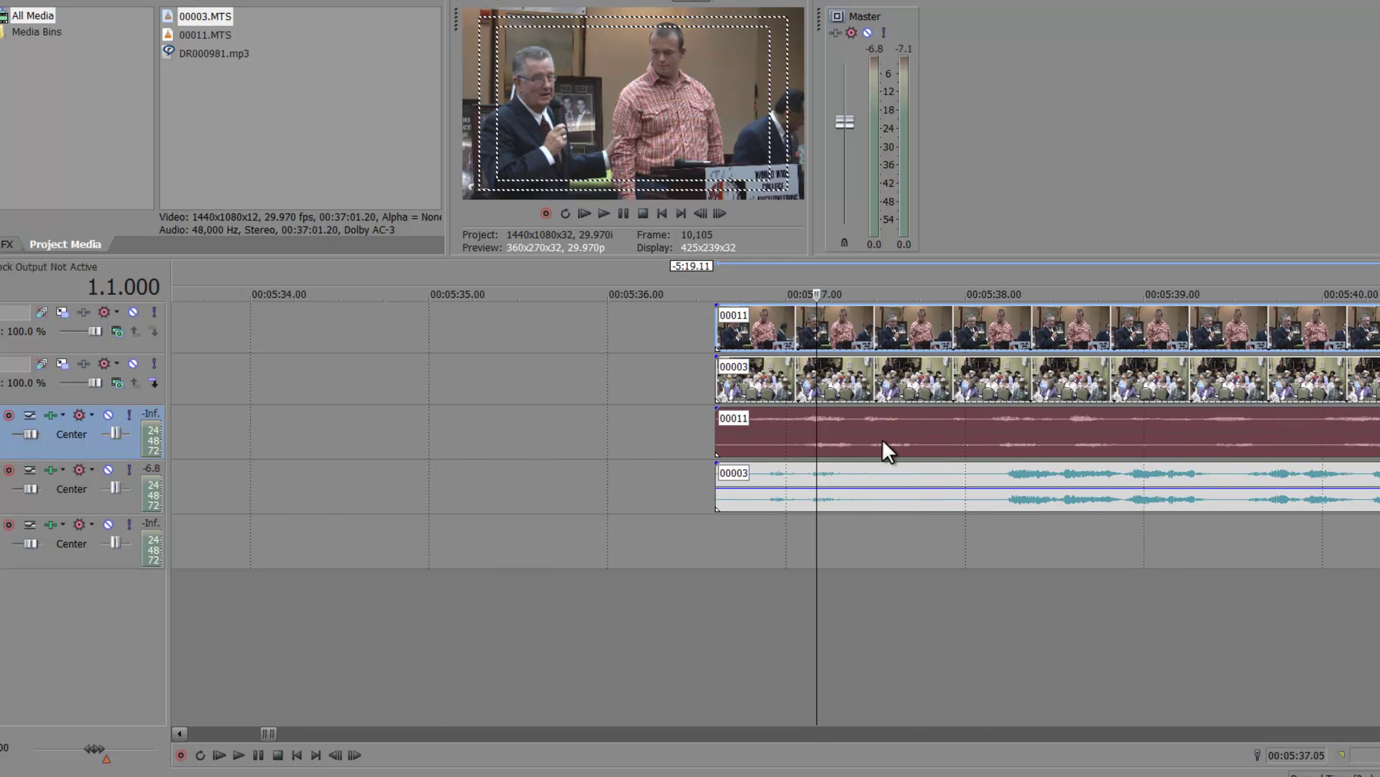
pyautogui.scroll(-10, 884, 439)
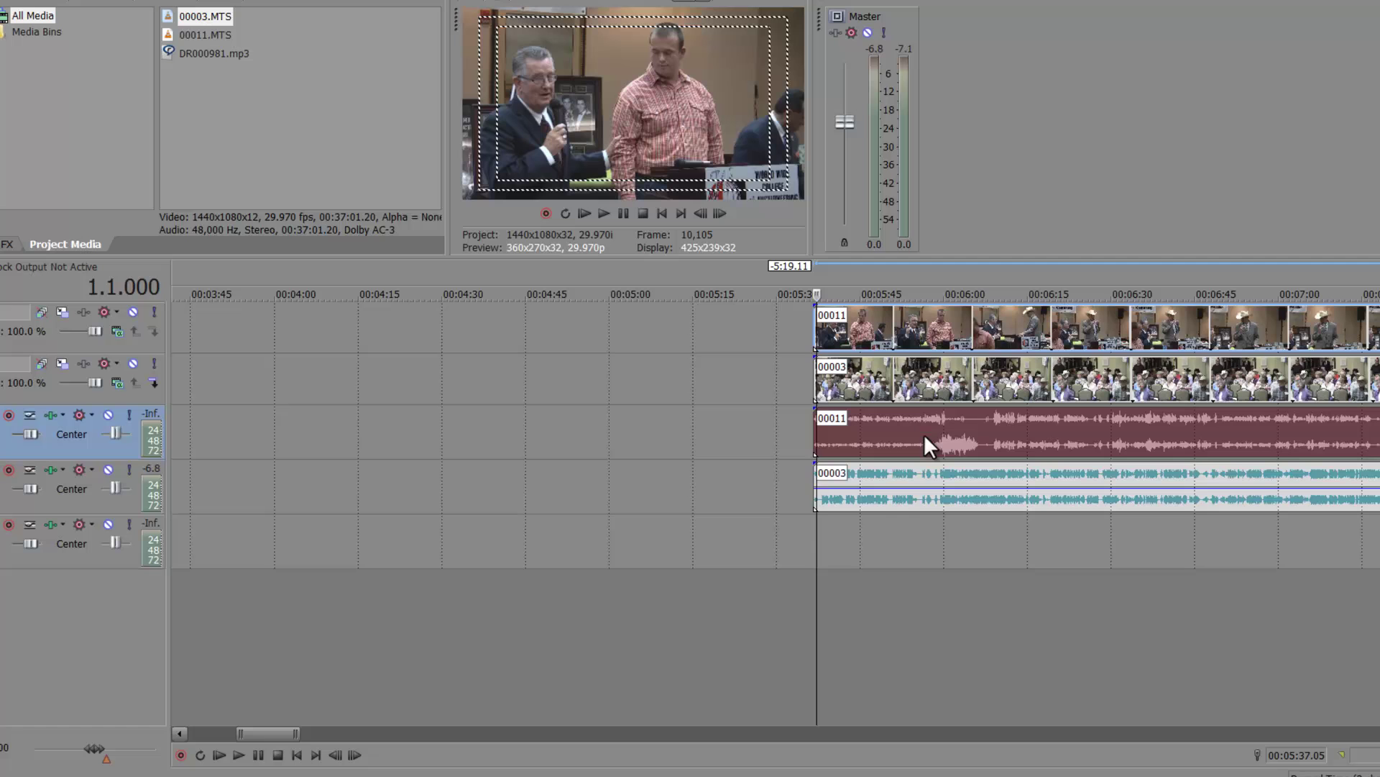
pyautogui.click(919, 446)
pyautogui.scroll(6, 919, 446)
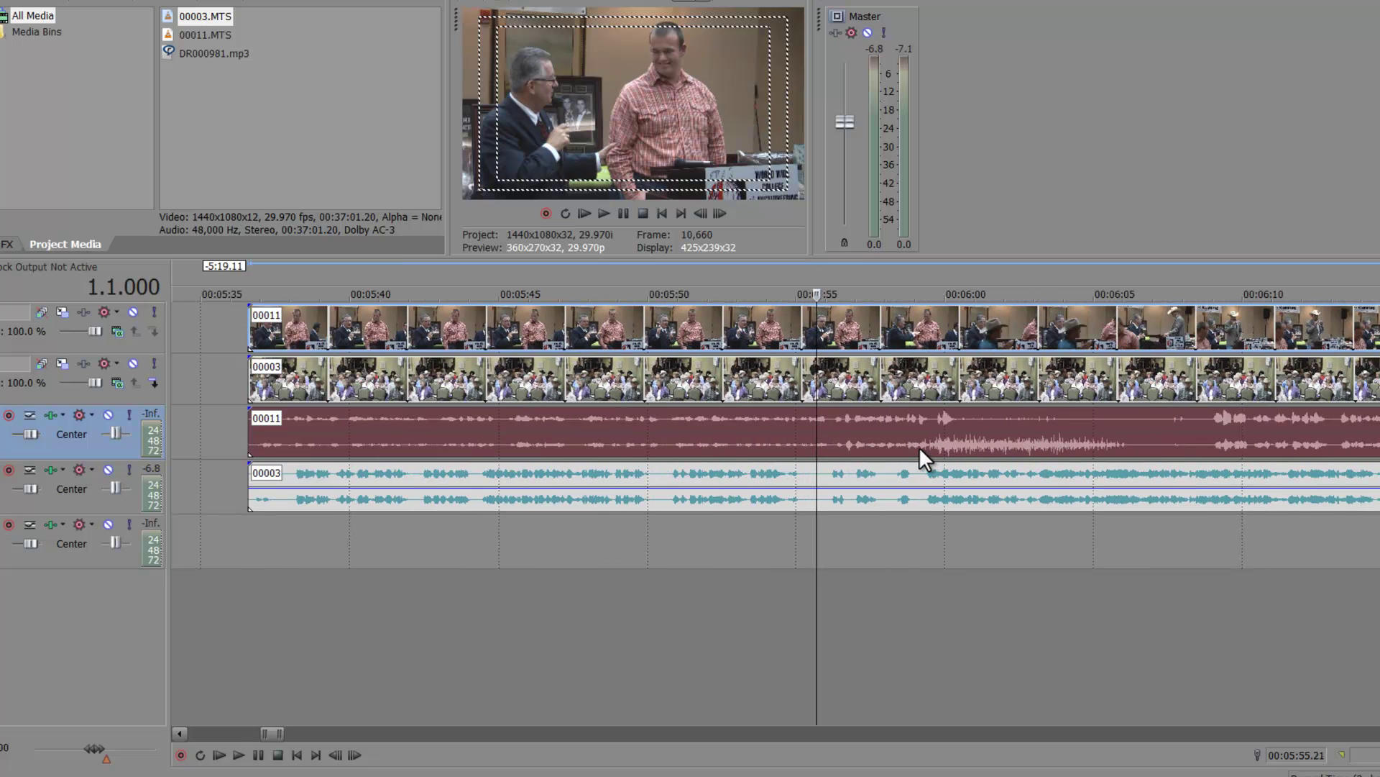
pyautogui.click(675, 444)
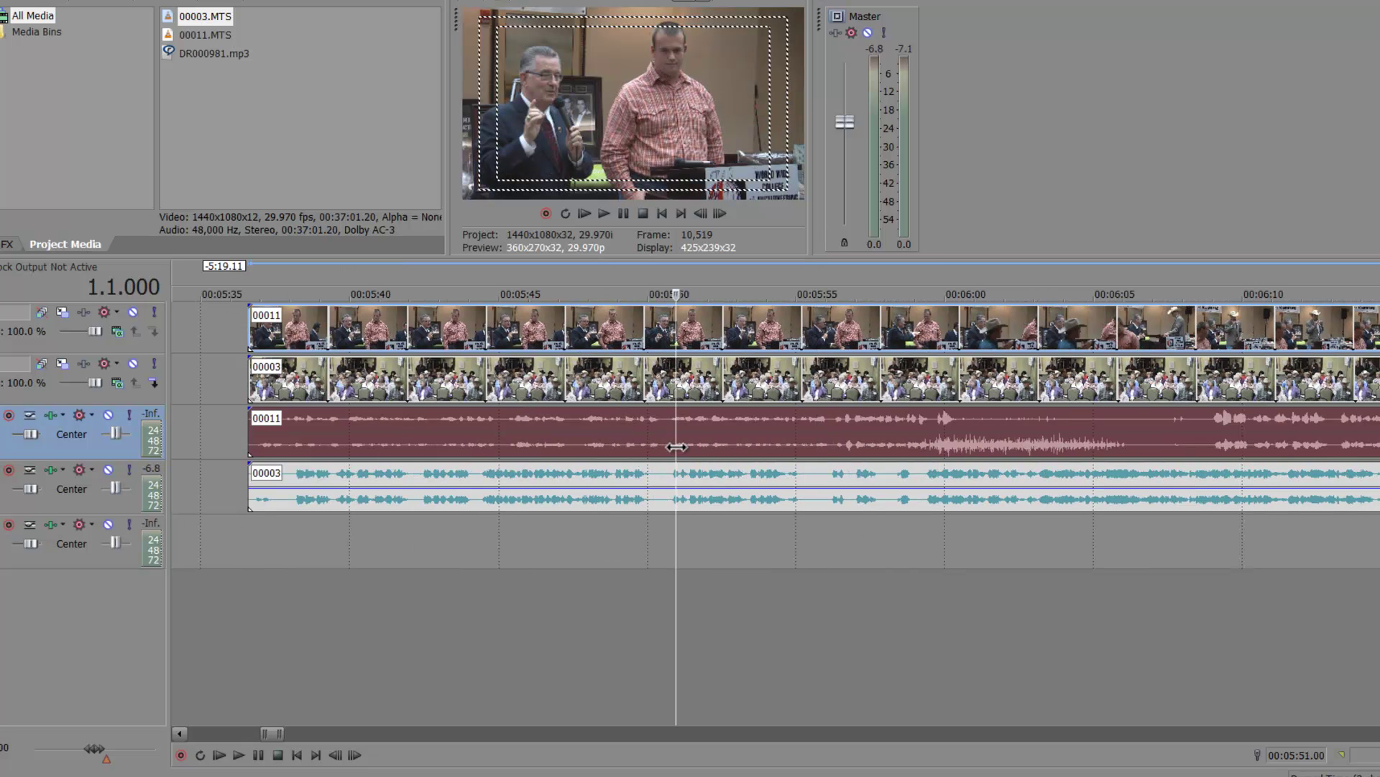
pyautogui.scroll(-4, 676, 446)
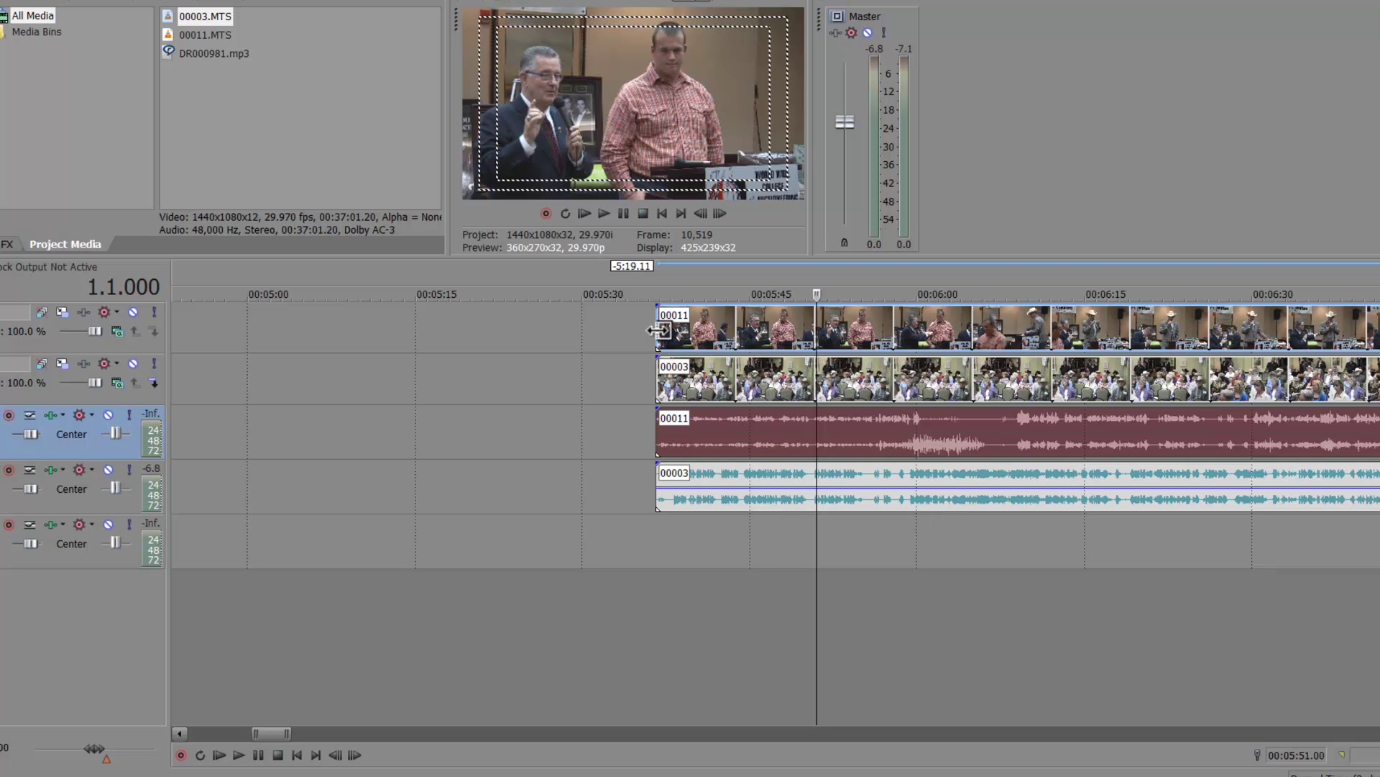
# Step: Trim 00011's start, nudge it into sync with 00003, and play back
pyautogui.moveTo(658, 331); pyautogui.dragTo(697, 326)
pyautogui.click(680, 445)
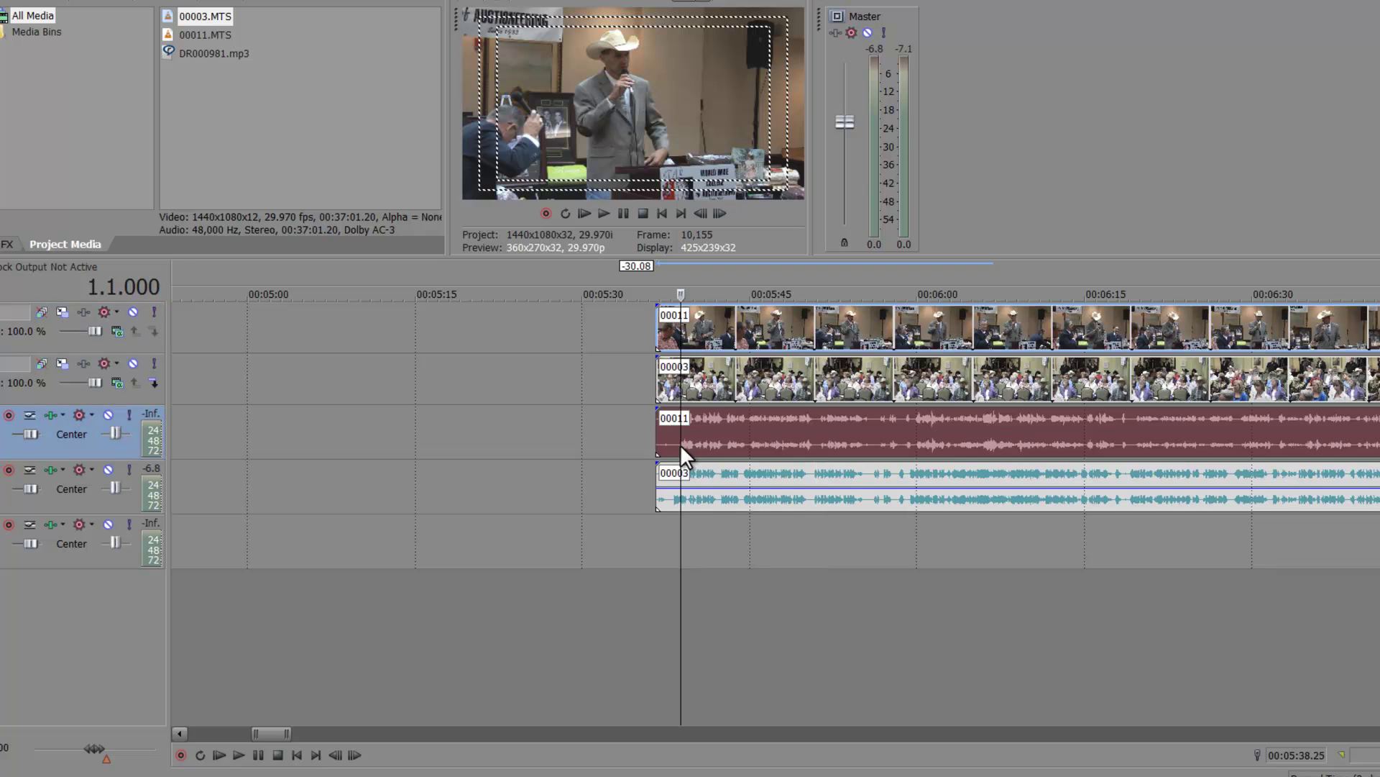
pyautogui.scroll(10, 680, 445)
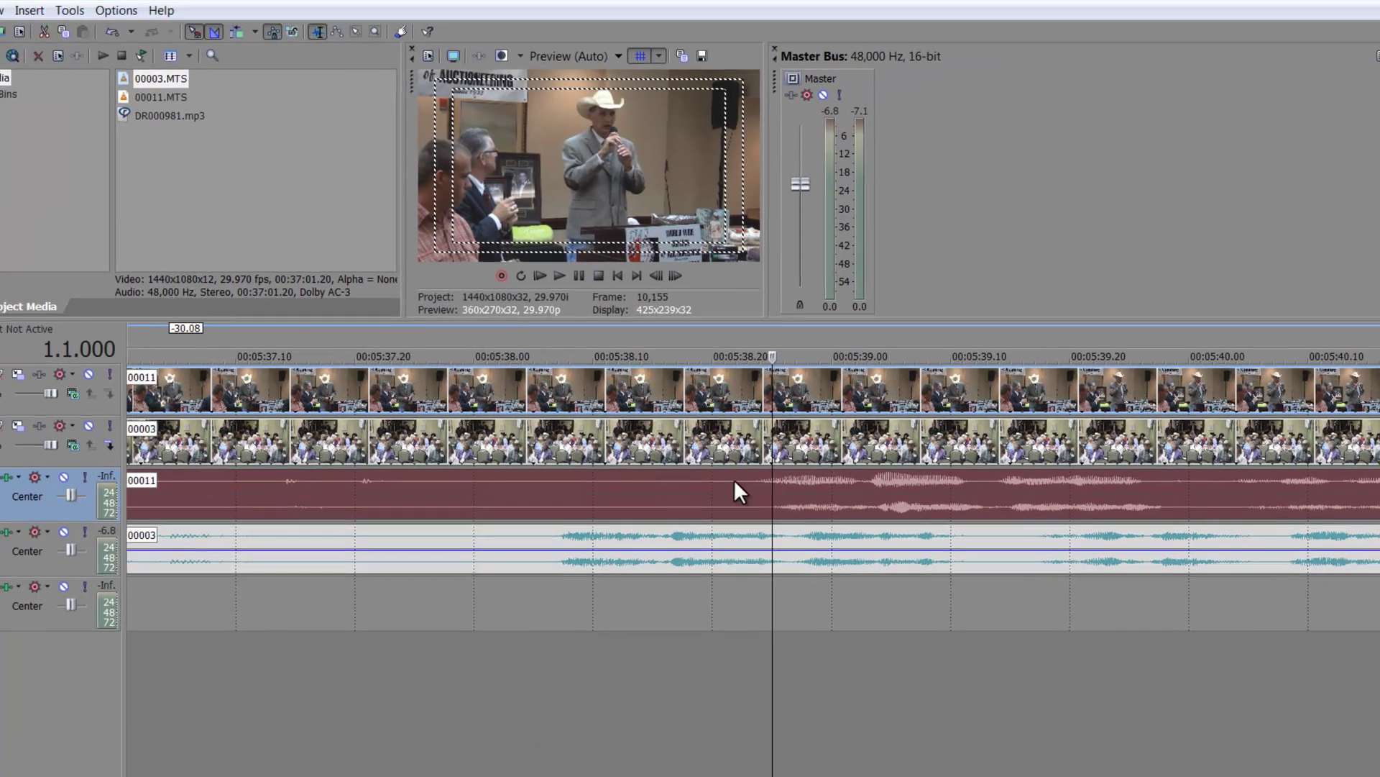
pyautogui.moveTo(735, 480); pyautogui.dragTo(609, 507)
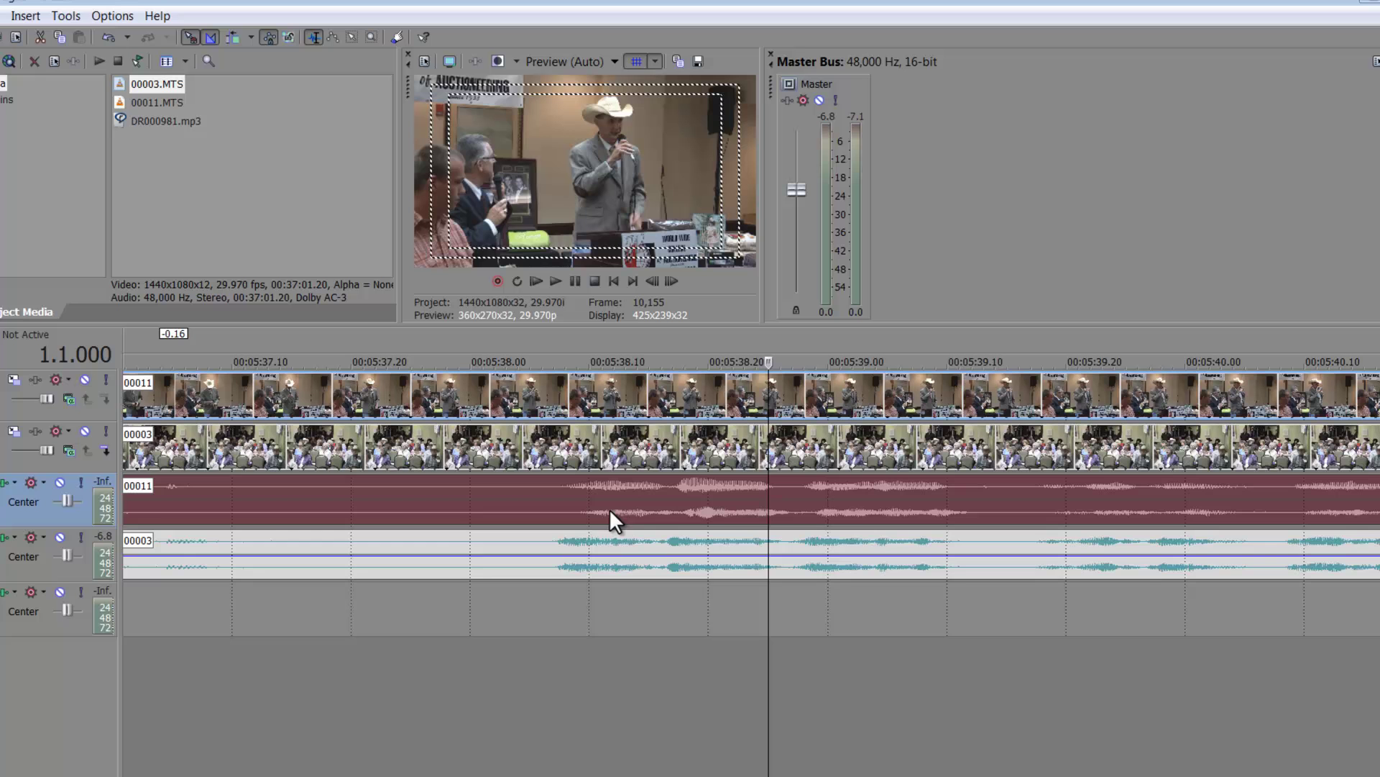
pyautogui.scroll(5, 567, 486)
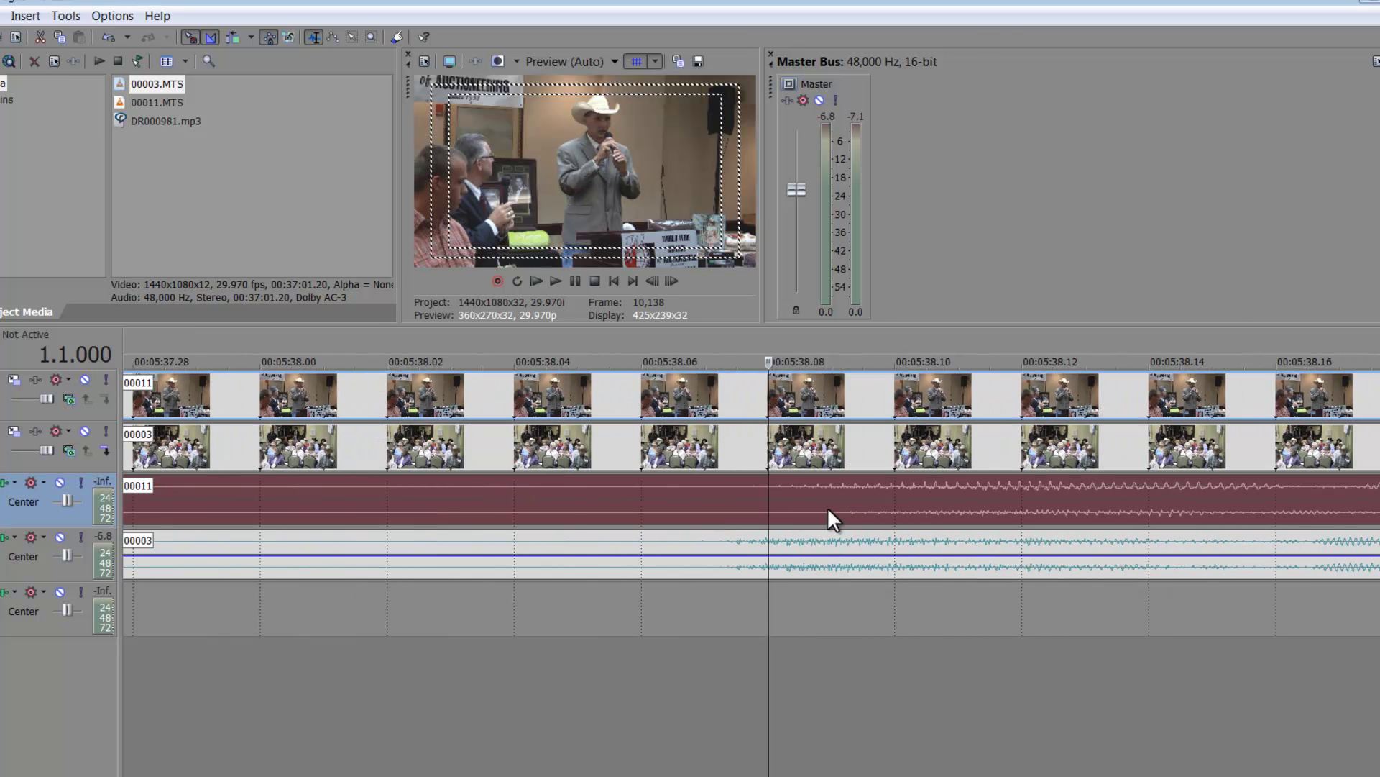
pyautogui.scroll(-8, 810, 503)
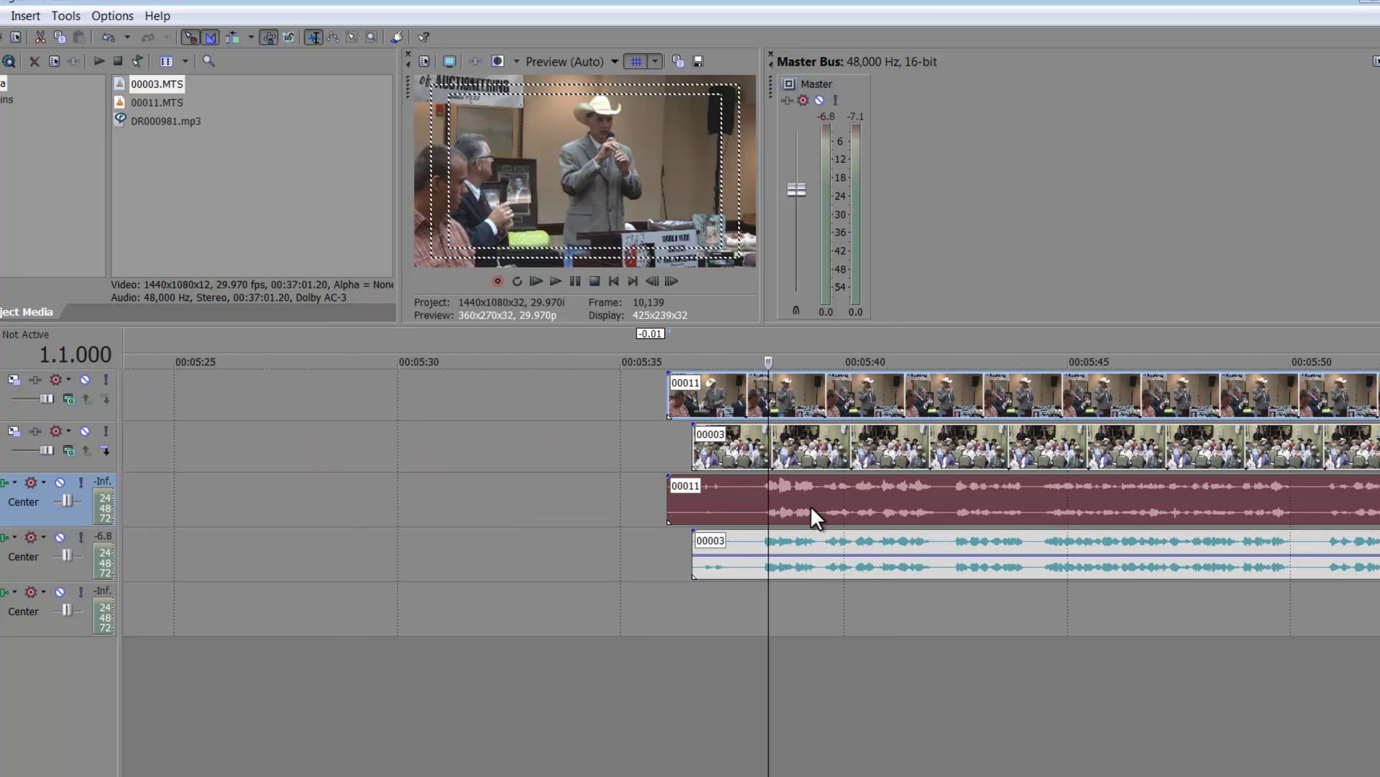
pyautogui.press('space')
# Step: Lower and then restore the 00011 audio volume while listening around 6:00
pyautogui.moveTo(827, 486); pyautogui.dragTo(822, 506)
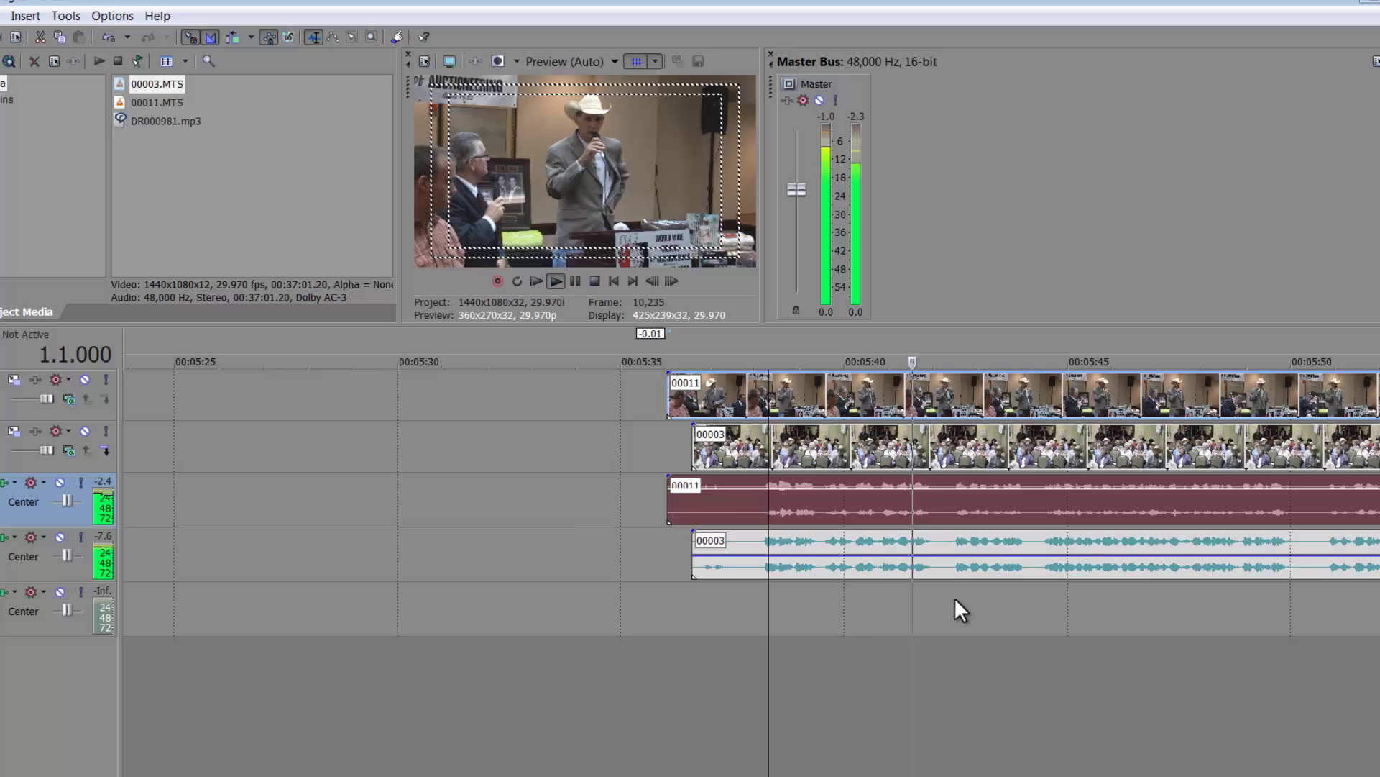
pyautogui.scroll(-4, 949, 590)
pyautogui.click(896, 706)
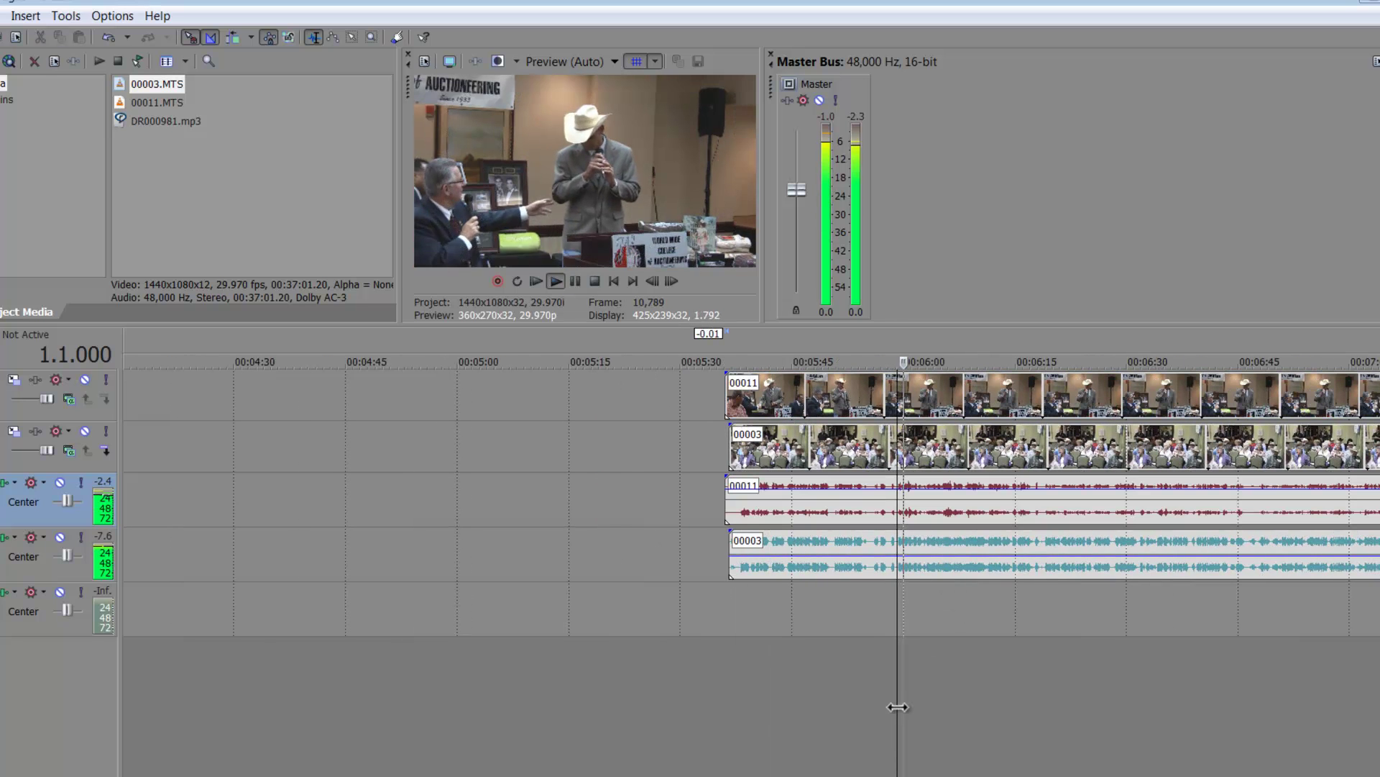
pyautogui.moveTo(980, 493); pyautogui.dragTo(993, 484)
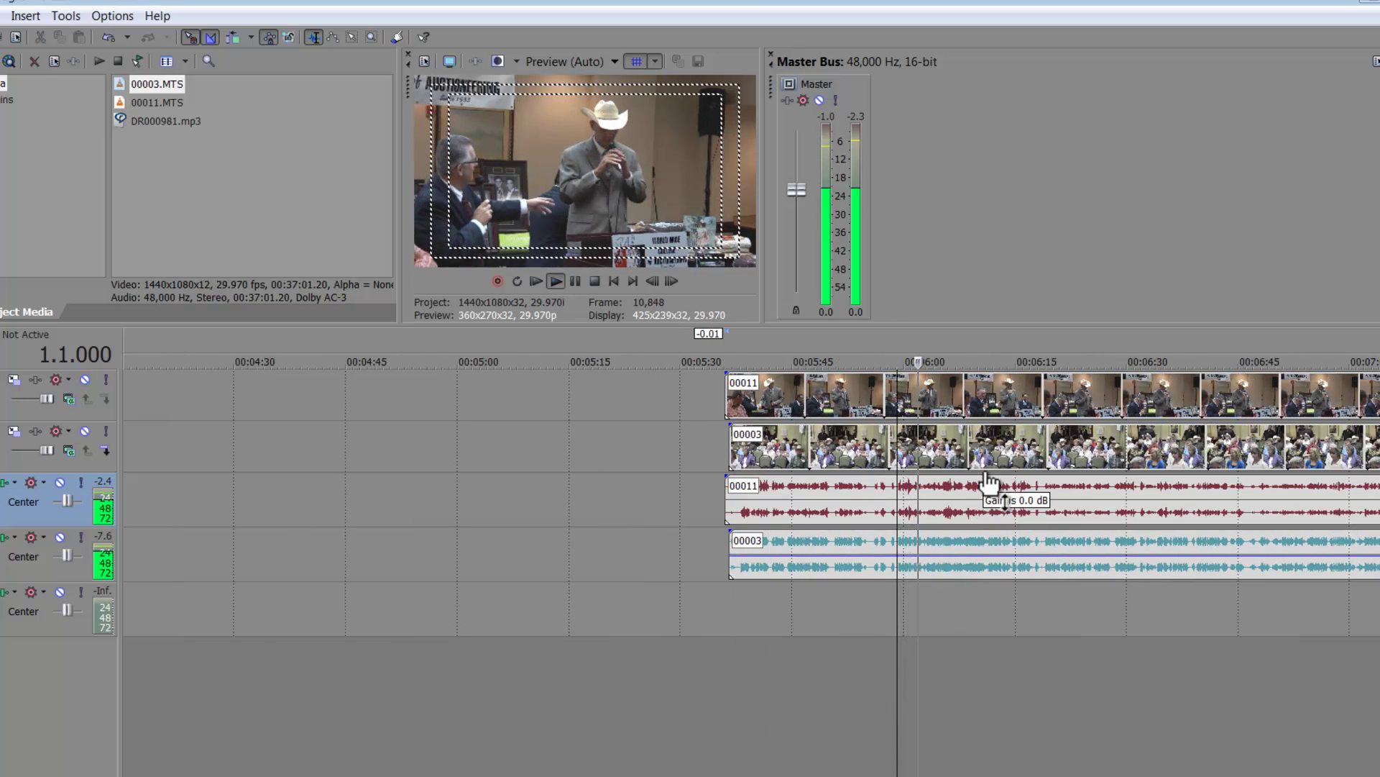
pyautogui.scroll(5, 965, 621)
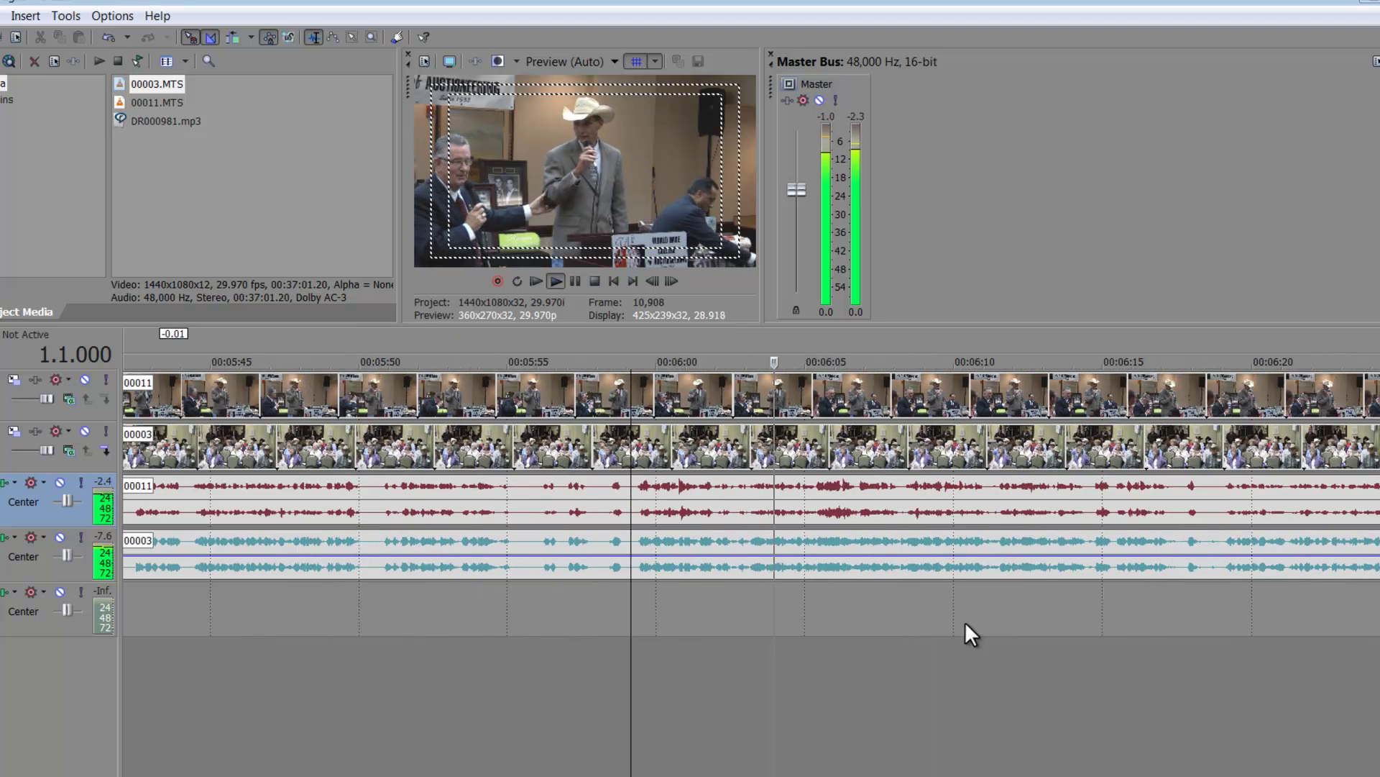
pyautogui.scroll(-3, 965, 622)
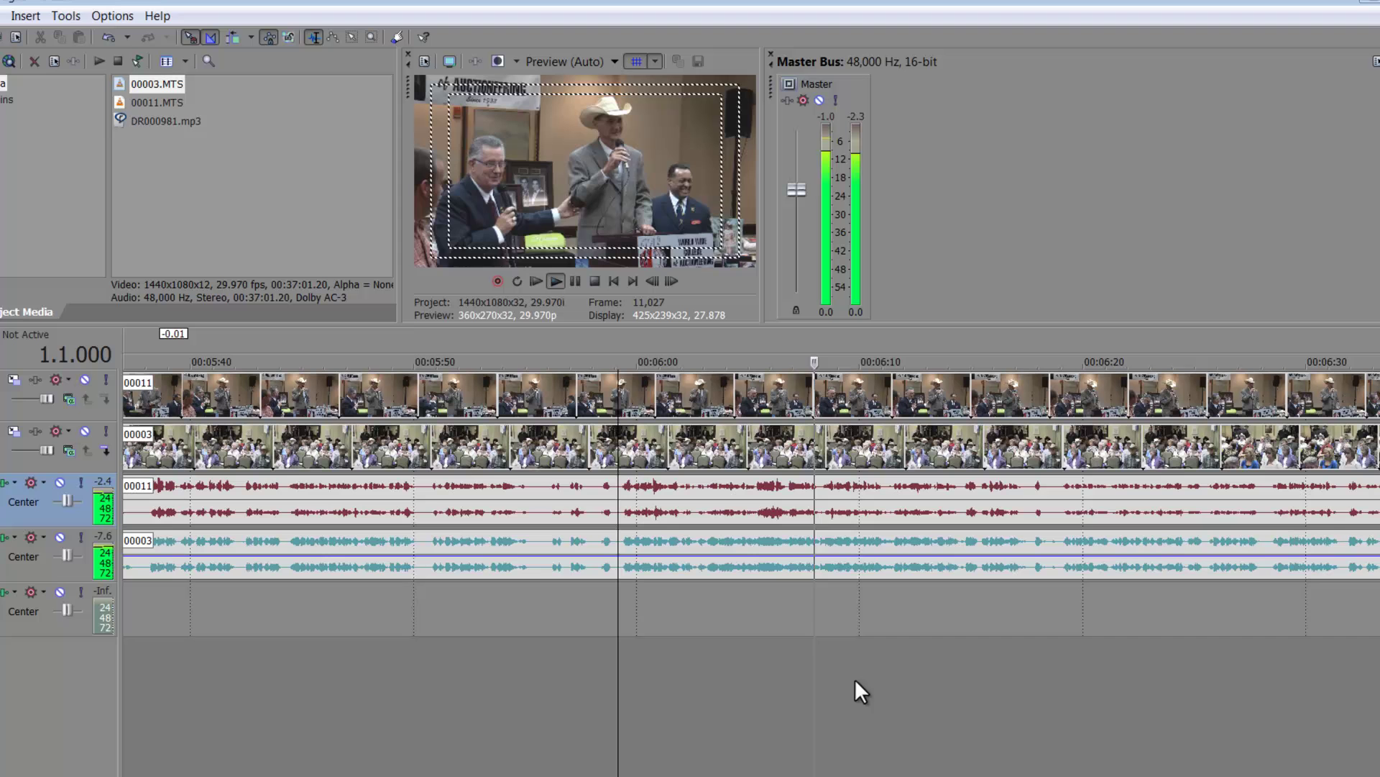
# Step: Jump playback later and select DR000981.mp3 in Project Media
pyautogui.click(924, 675)
pyautogui.scroll(-10, 996, 676)
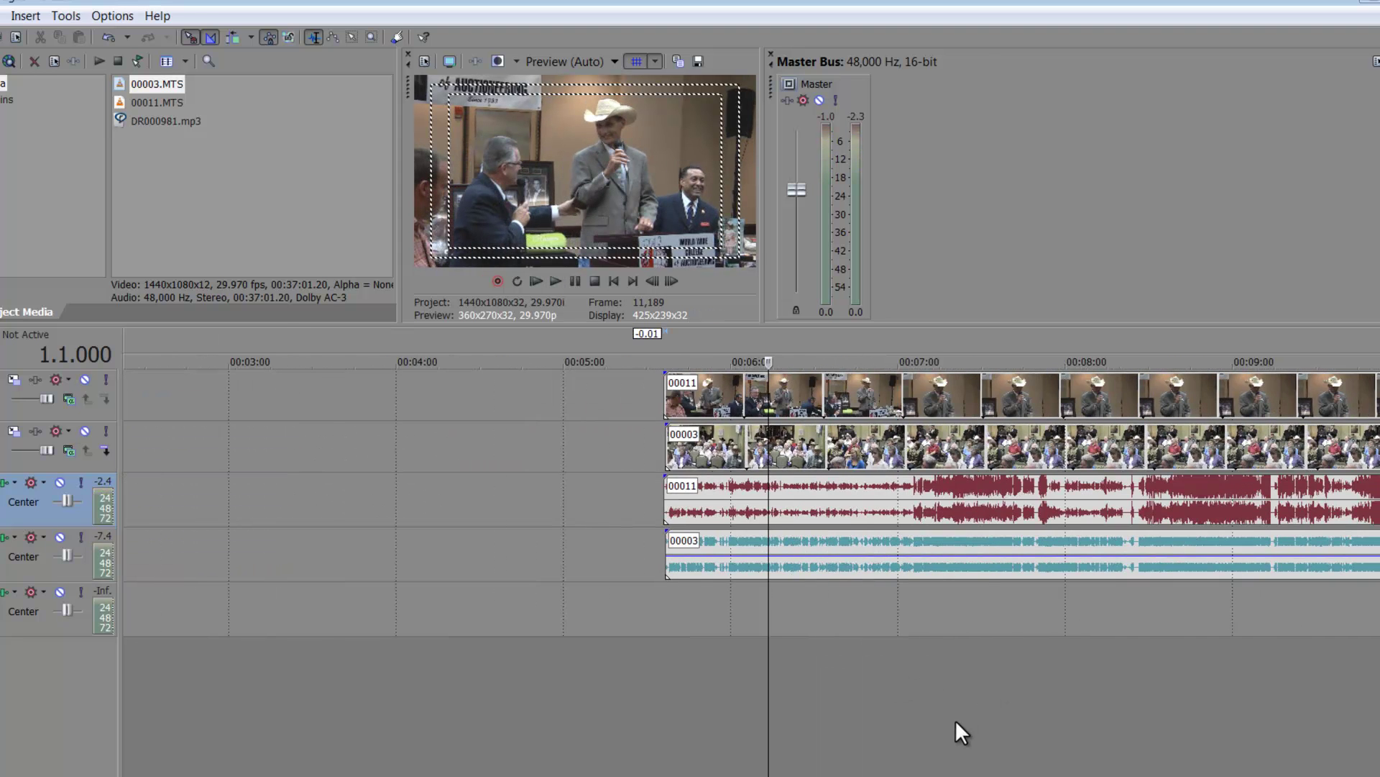
pyautogui.click(142, 117)
# Step: Place DR000981.mp3 on the empty bottom audio track
pyautogui.moveTo(142, 117); pyautogui.dragTo(296, 594)
pyautogui.scroll(-4, 338, 615)
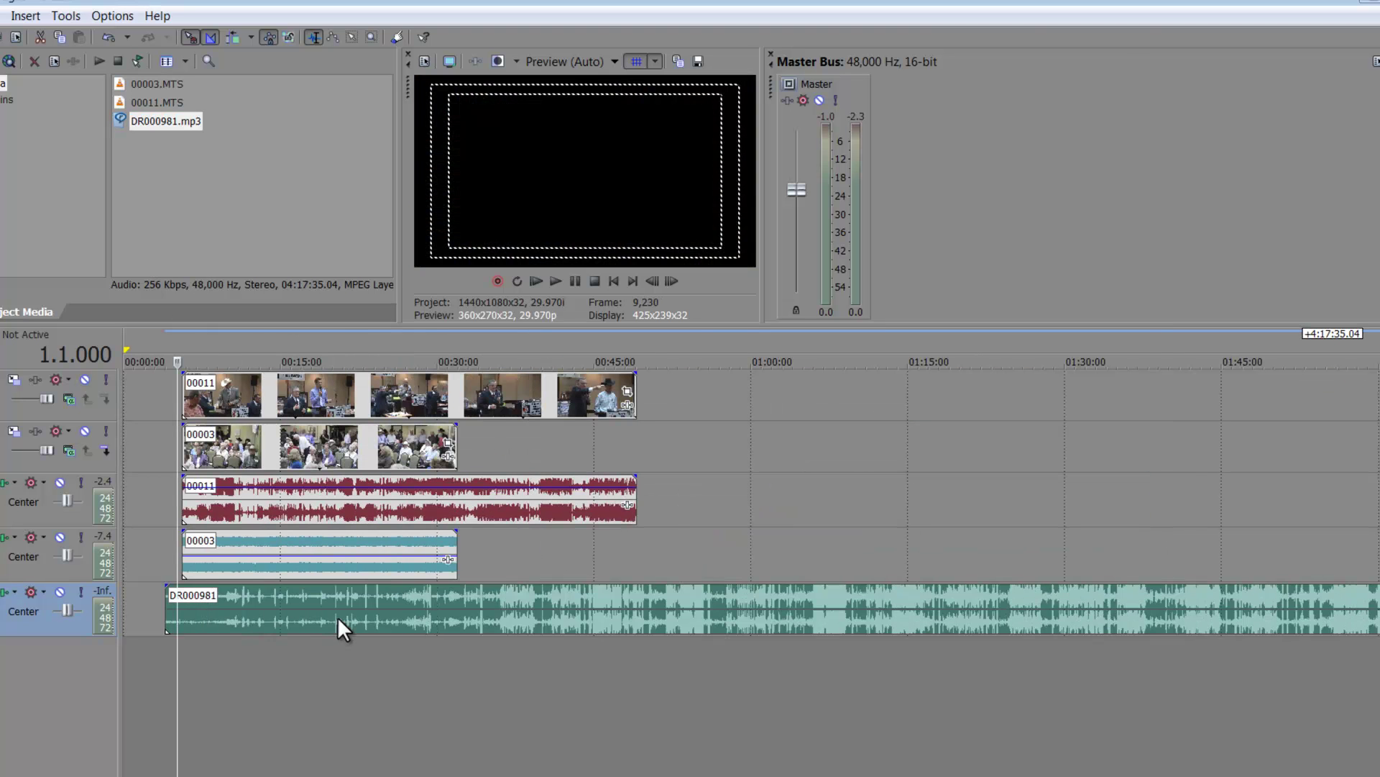
pyautogui.scroll(-4, 338, 616)
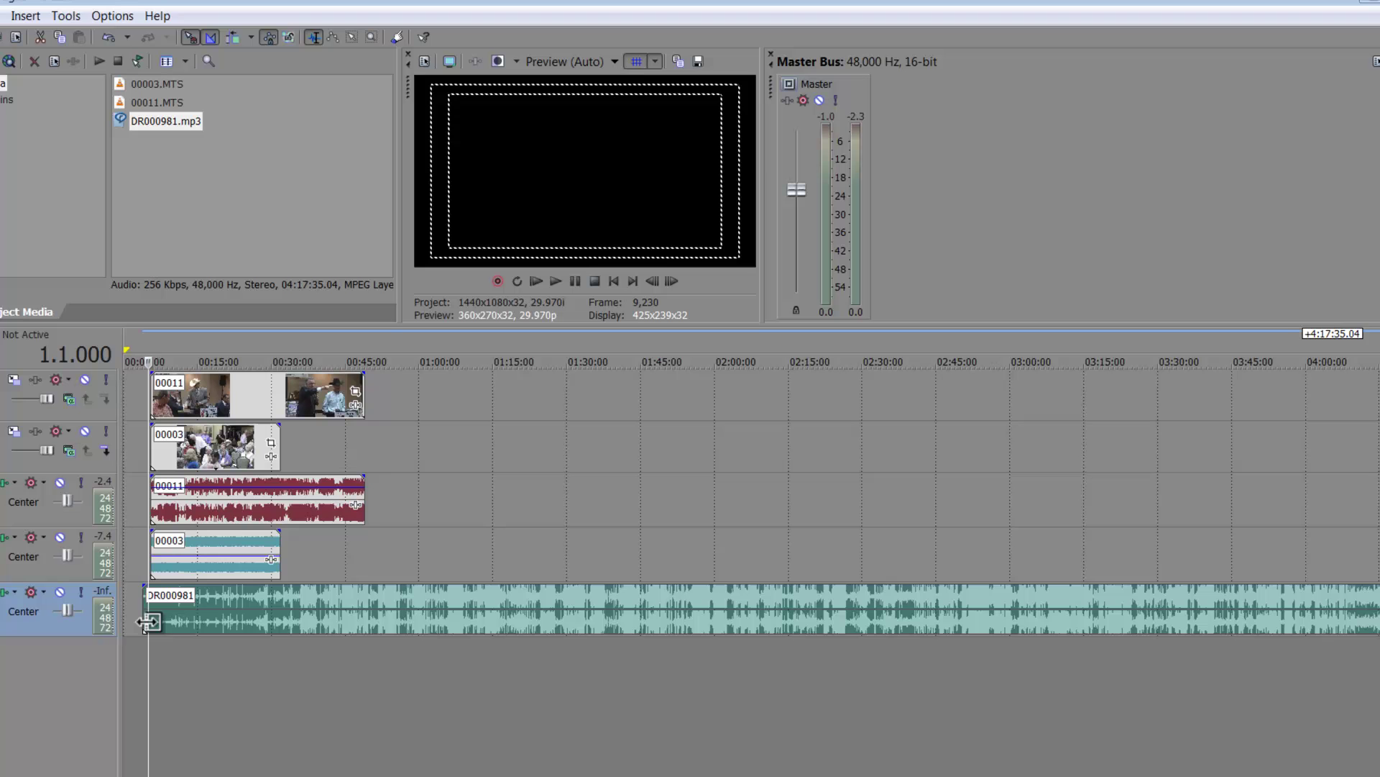
# Step: Slide the recorder audio along its track and check it against 00011's end
pyautogui.moveTo(146, 623); pyautogui.dragTo(182, 624)
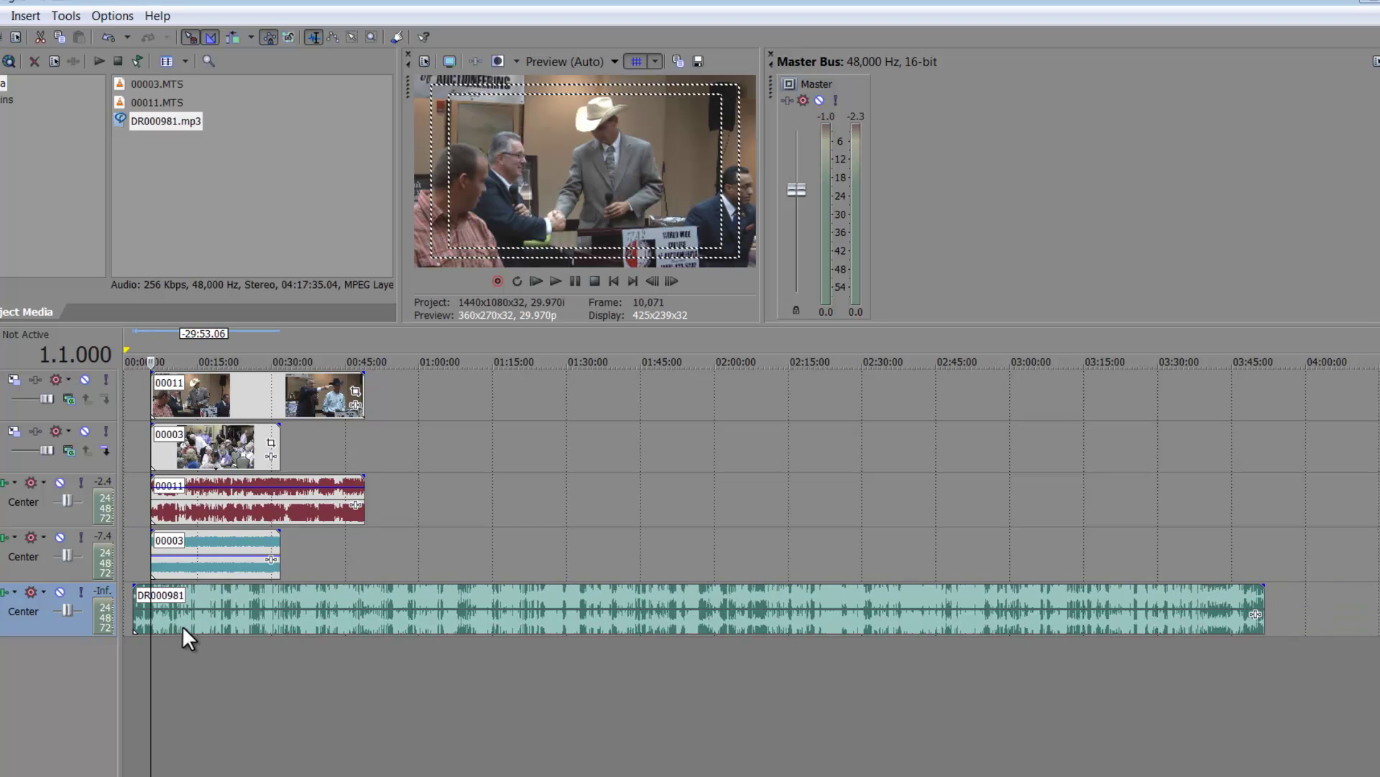
pyautogui.scroll(5, 183, 626)
pyautogui.scroll(-3, 183, 625)
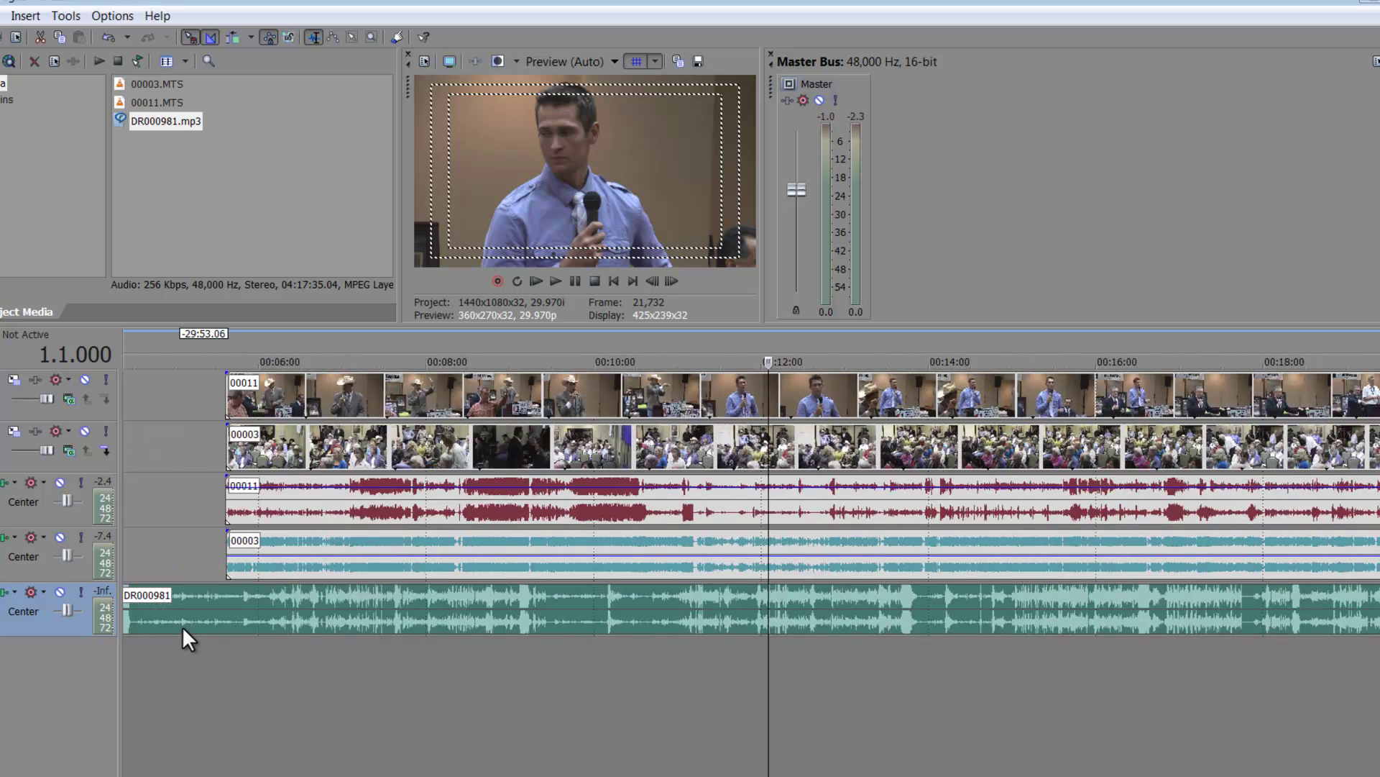
pyautogui.click(429, 616)
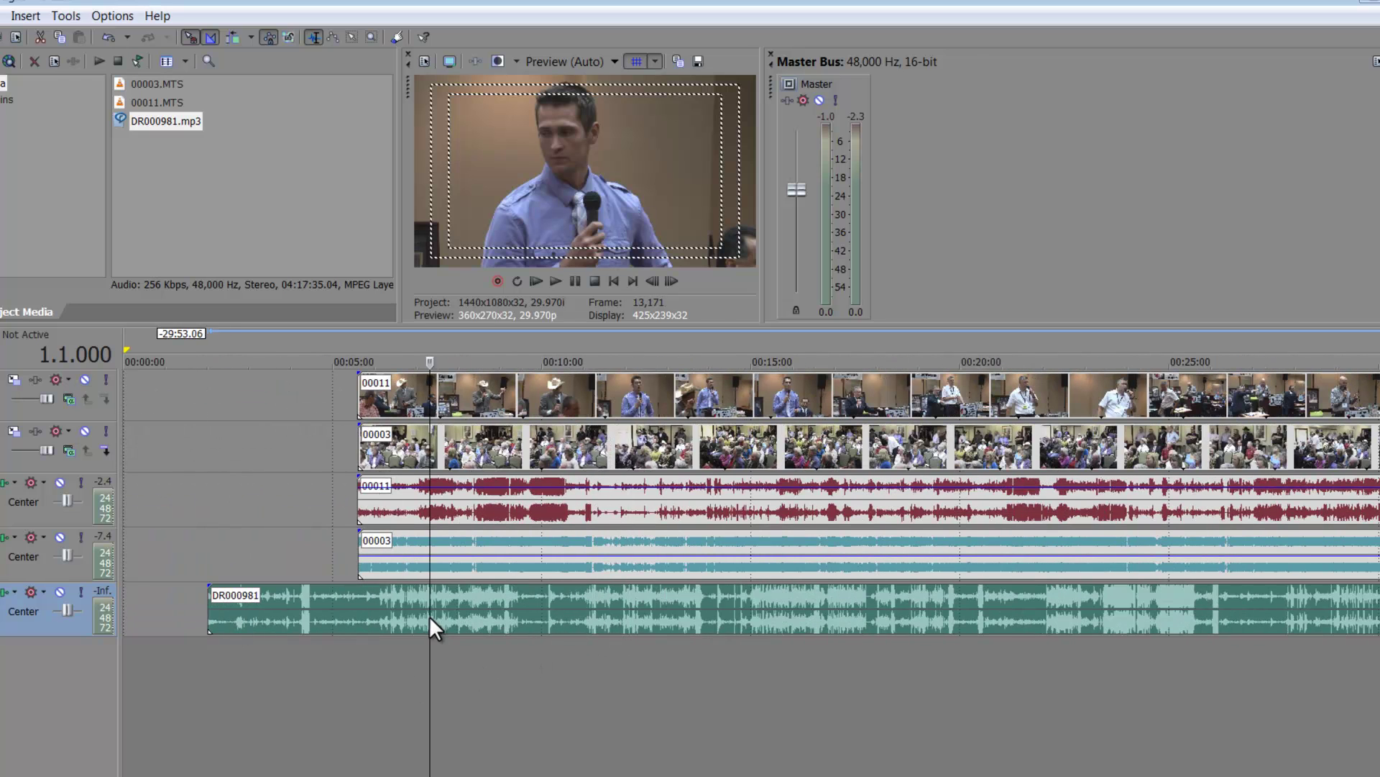
pyautogui.scroll(-5, 430, 616)
pyautogui.scroll(-3, 988, 594)
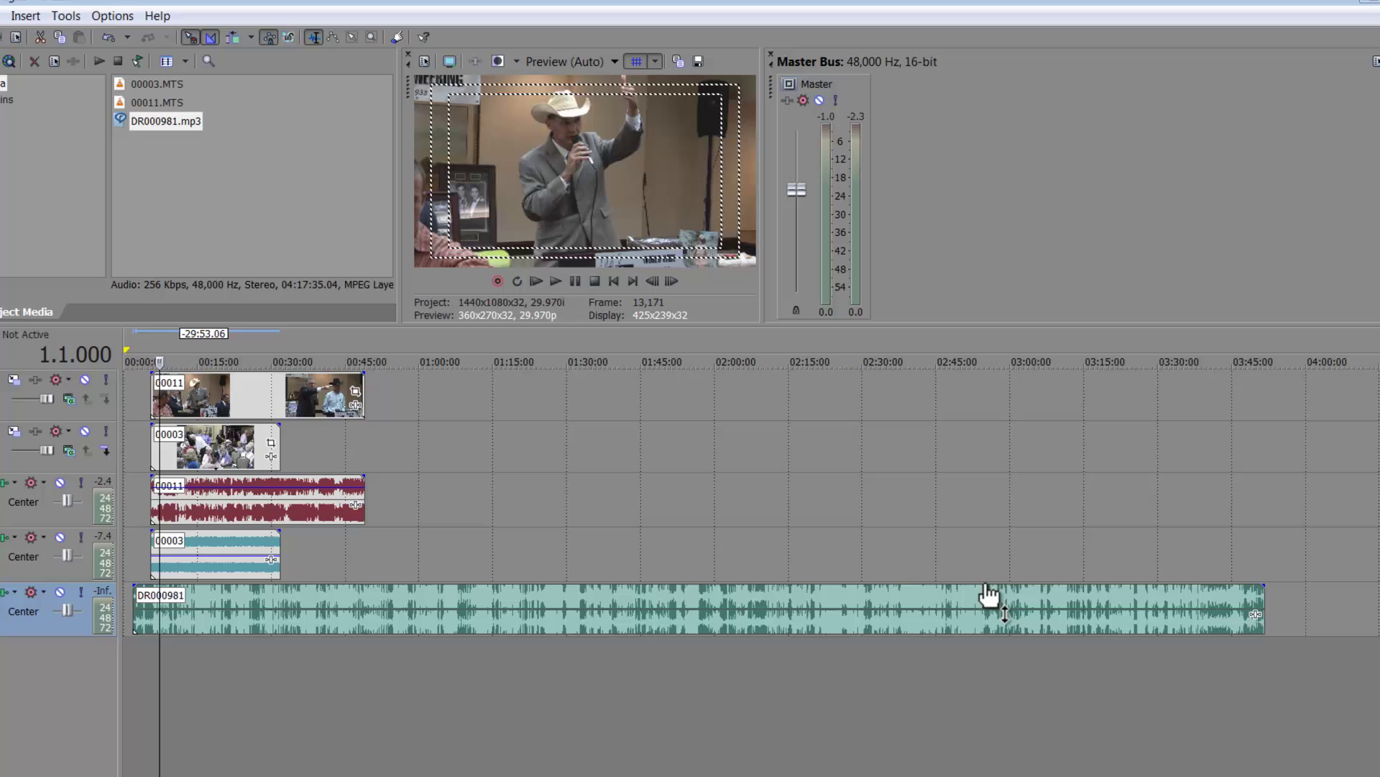
pyautogui.click(370, 671)
pyautogui.scroll(4, 370, 672)
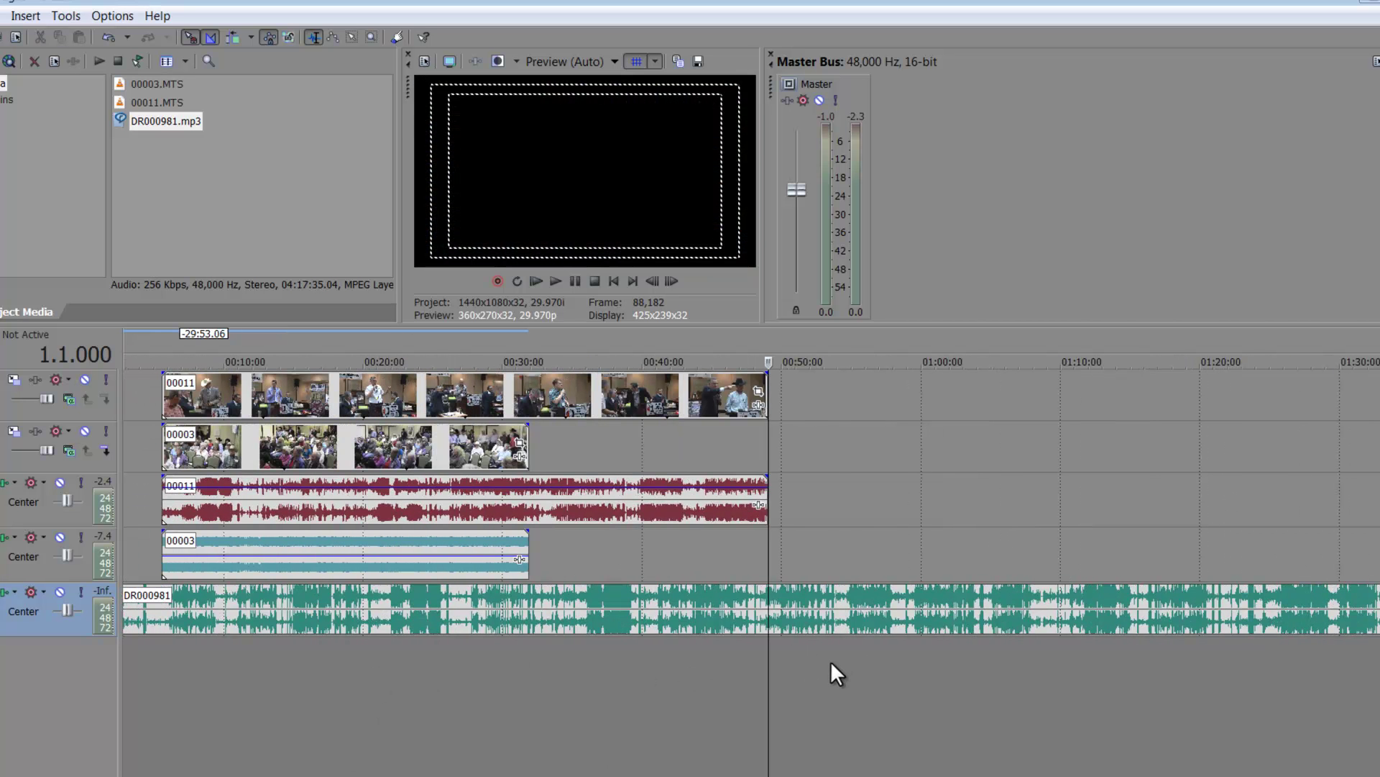
# Step: Lower the DR000981 gain to about -5.6 dB while playing from just past 0:50
pyautogui.click(831, 662)
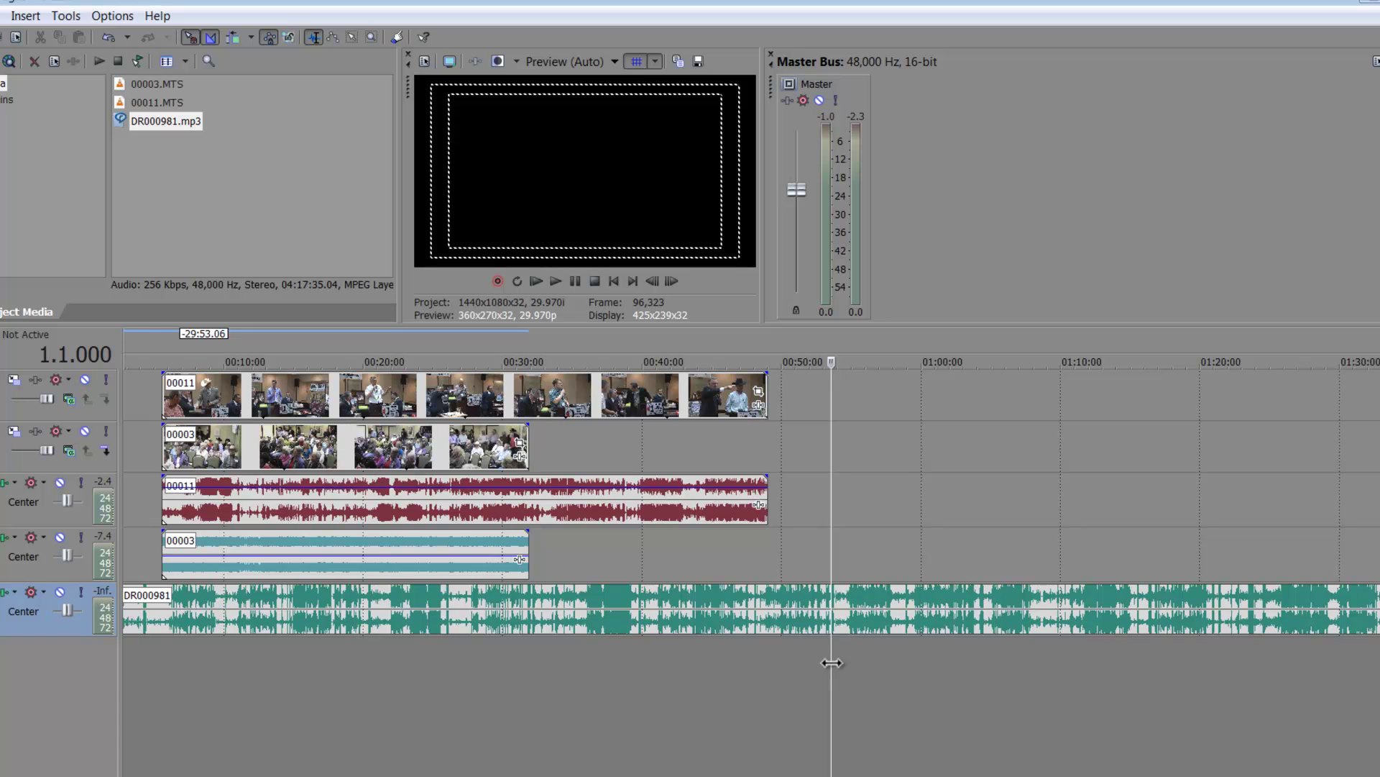
pyautogui.scroll(-3, 832, 663)
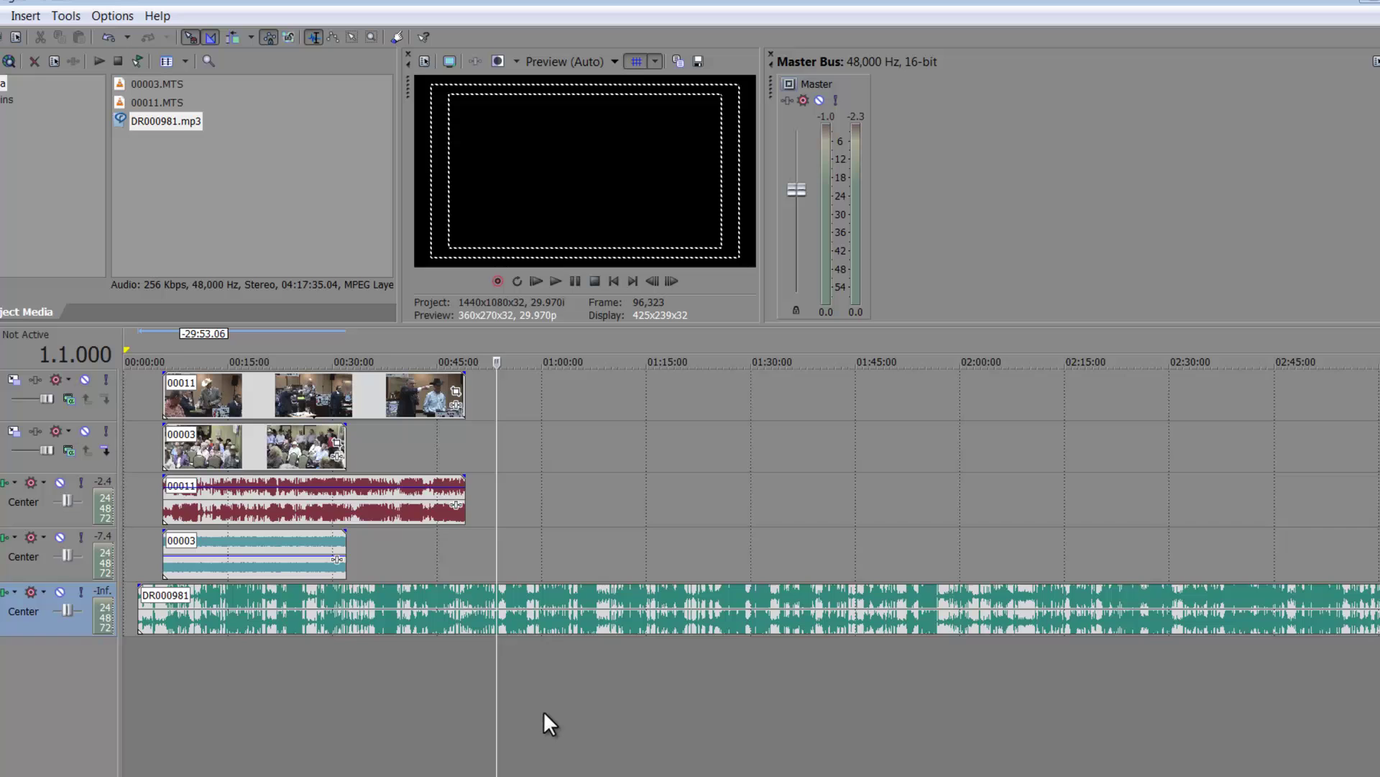
pyautogui.scroll(3, 506, 706)
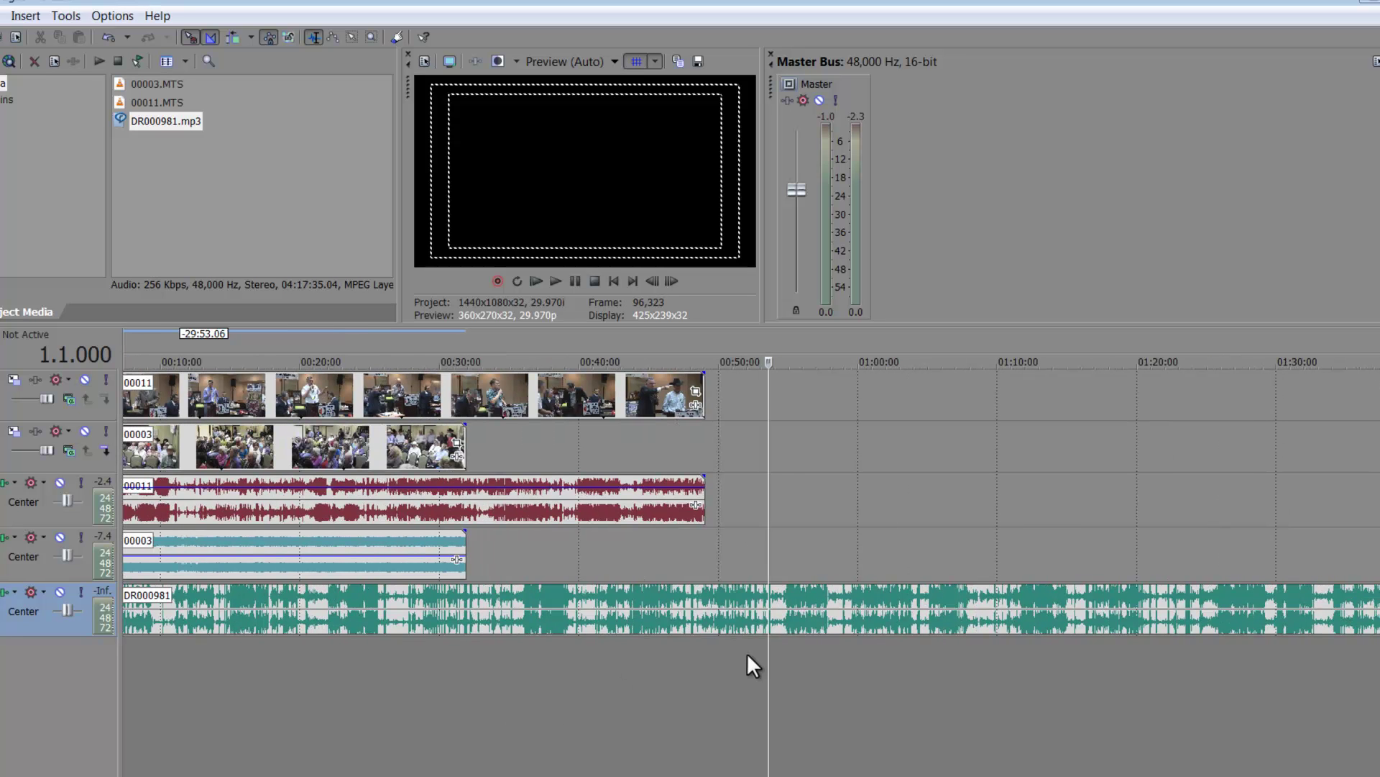
pyautogui.click(789, 657)
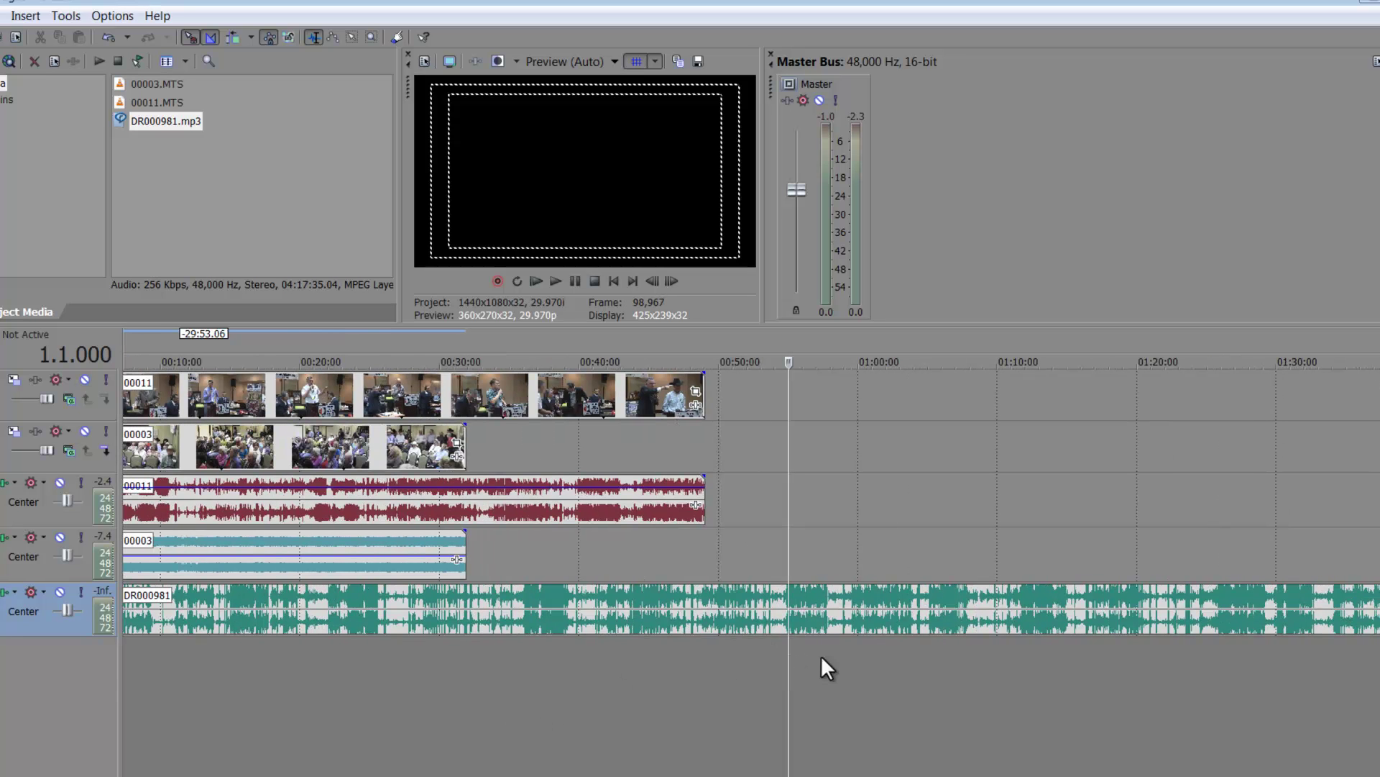
pyautogui.press('space')
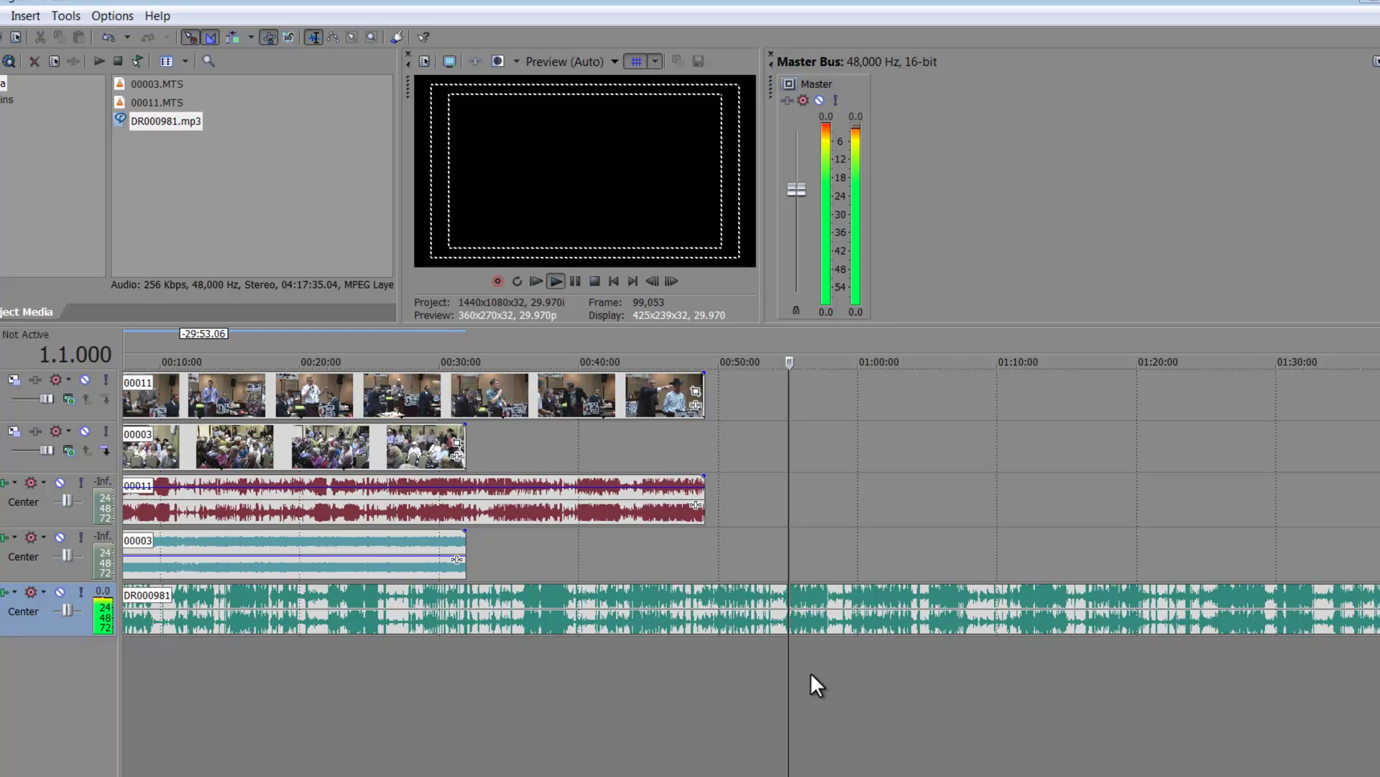
pyautogui.moveTo(823, 586); pyautogui.dragTo(832, 626)
pyautogui.press('space')
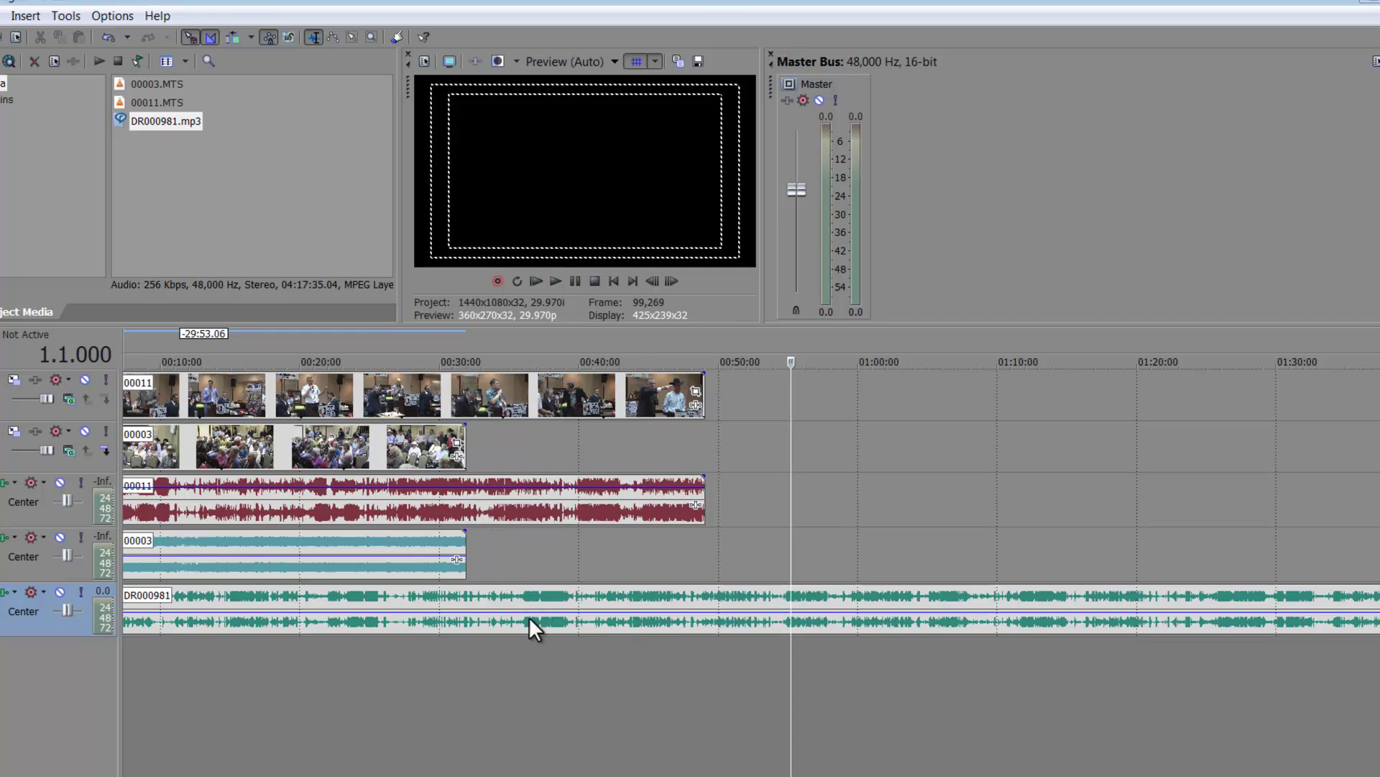
# Step: Park the playhead near 26:50, select the 00003 audio, and raise the recorder audio level
pyautogui.click(507, 660)
pyautogui.click(397, 725)
pyautogui.scroll(8, 396, 727)
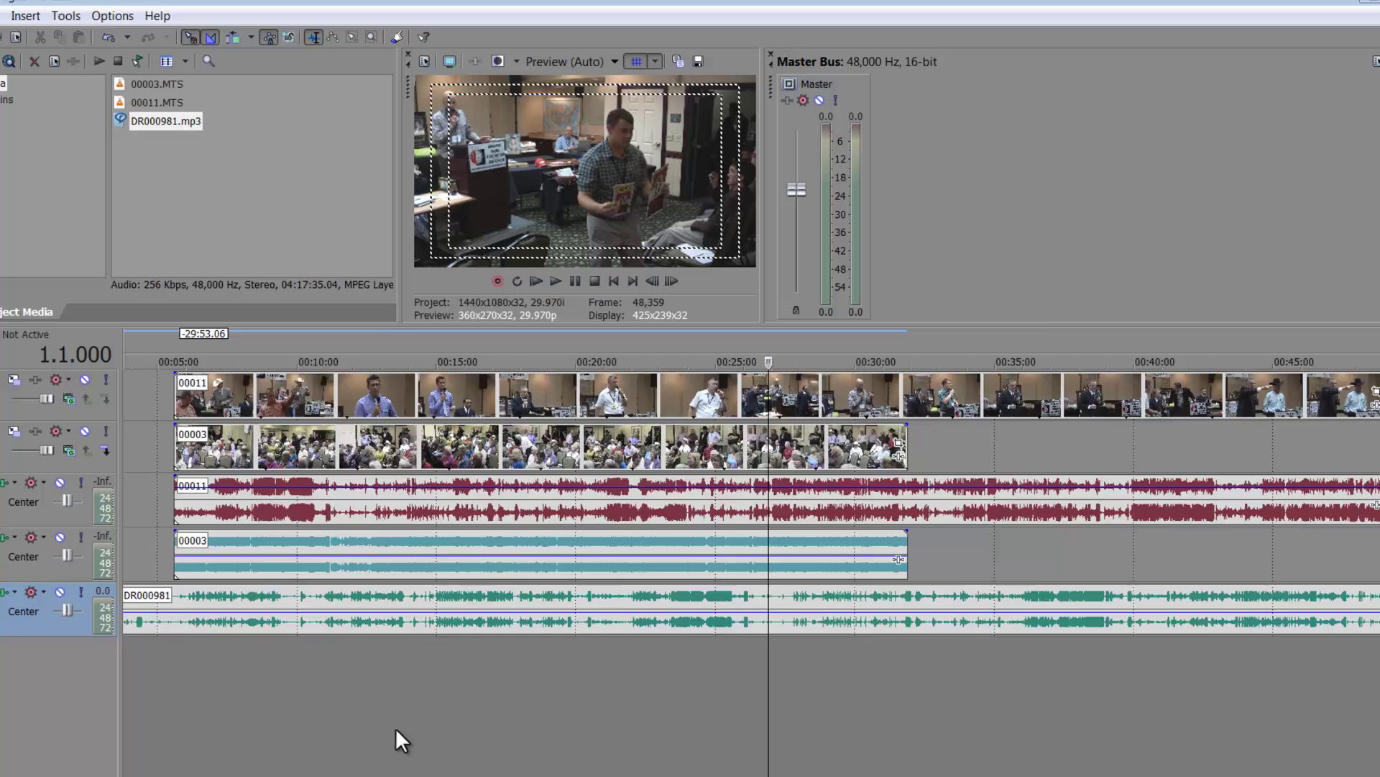
pyautogui.scroll(-3, 395, 727)
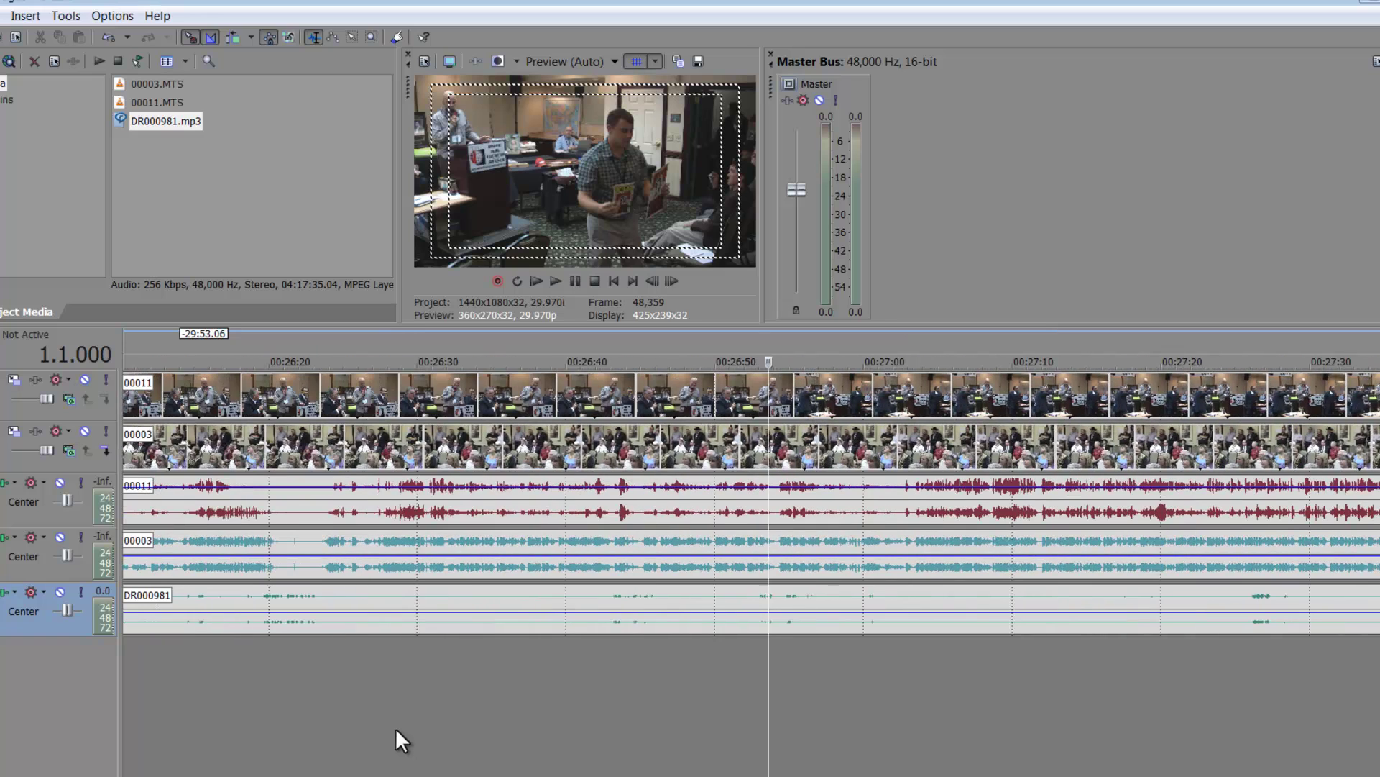
pyautogui.scroll(-5, 658, 606)
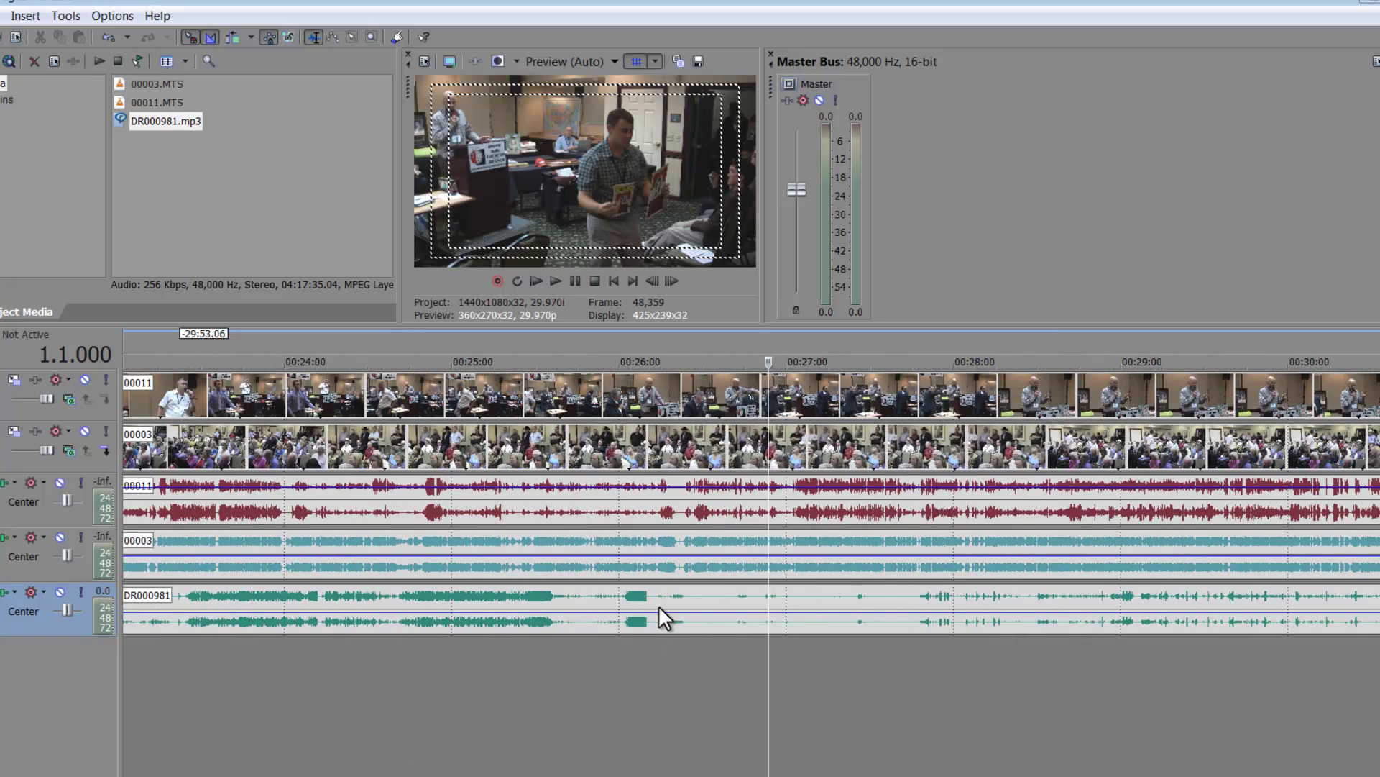
pyautogui.scroll(-2, 659, 605)
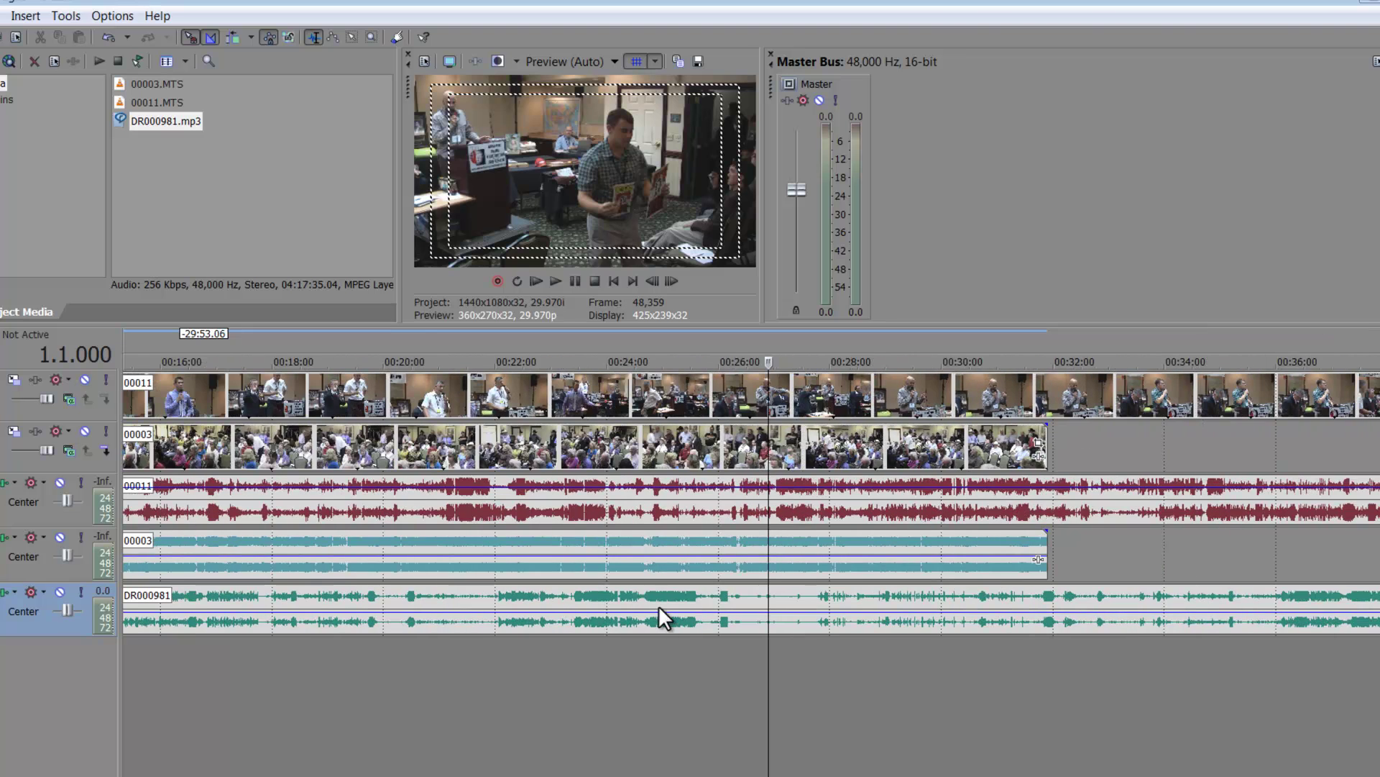
pyautogui.click(618, 572)
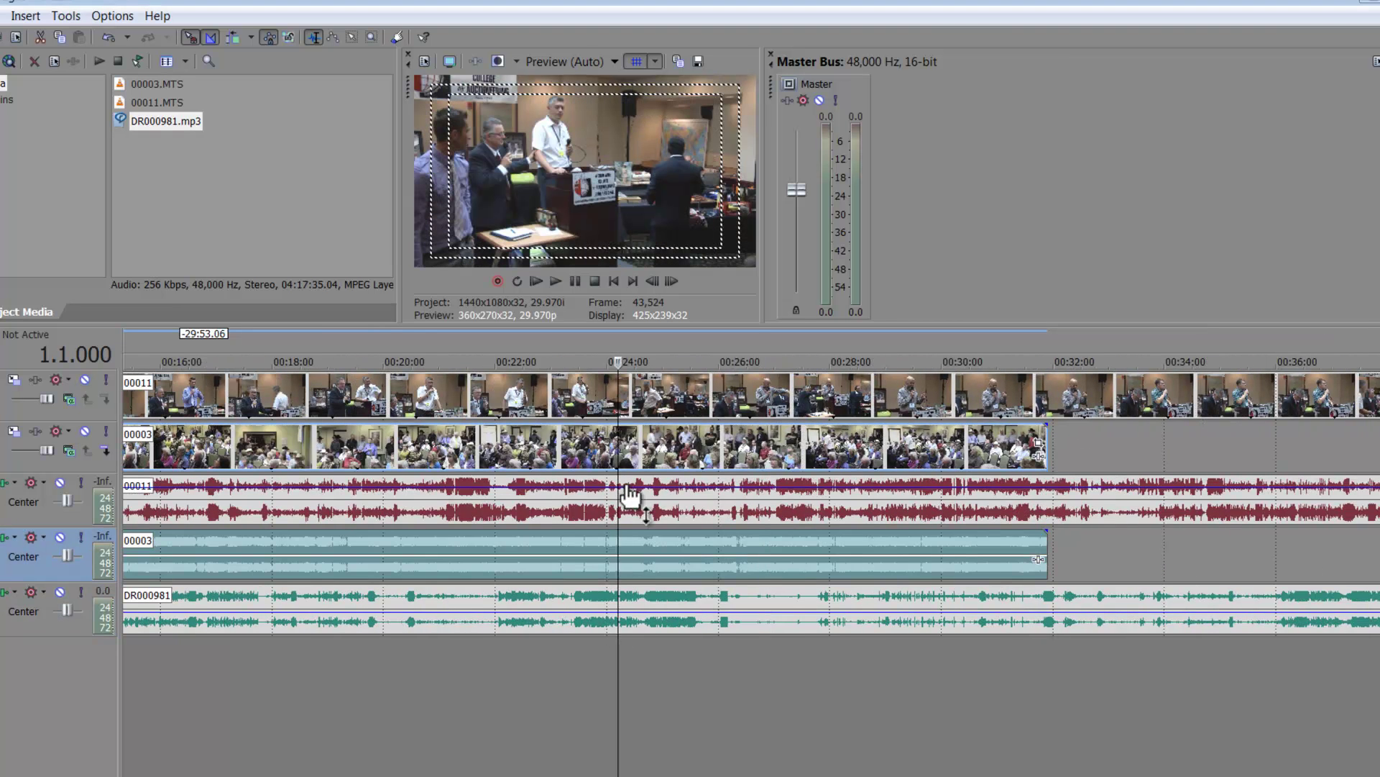
pyautogui.moveTo(649, 618); pyautogui.dragTo(662, 586)
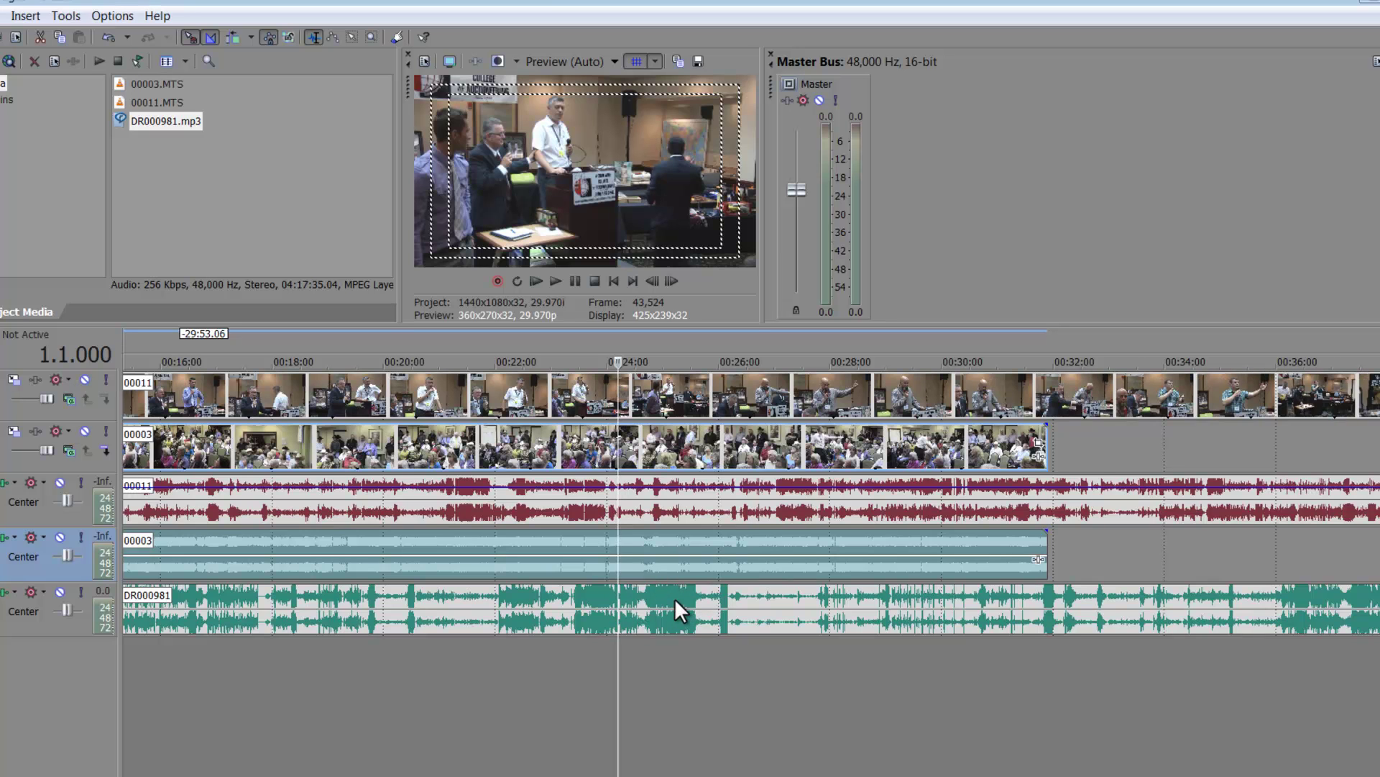
# Step: Pull the DR000981 event's gain line down to about -8.1 dB
pyautogui.click(675, 597)
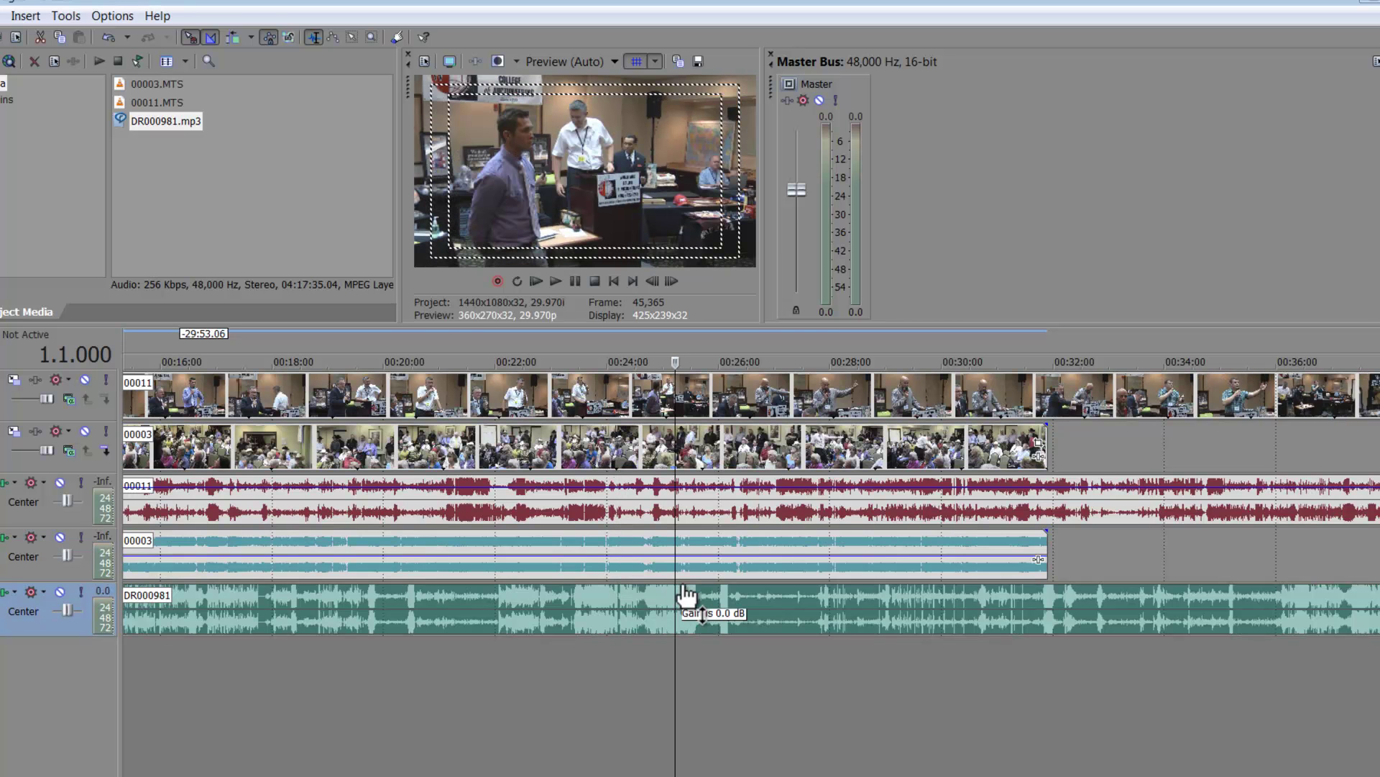
pyautogui.moveTo(684, 595); pyautogui.dragTo(695, 624)
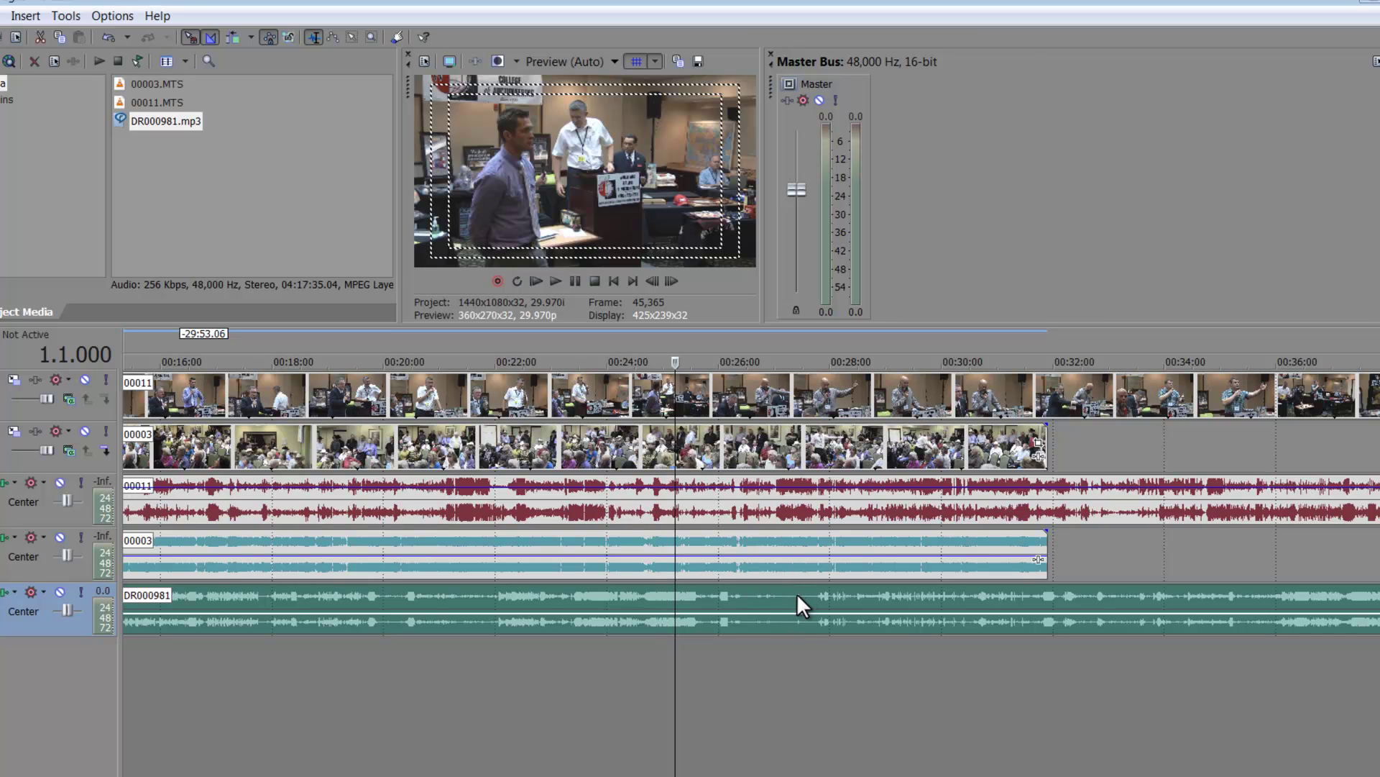
pyautogui.scroll(-8, 796, 593)
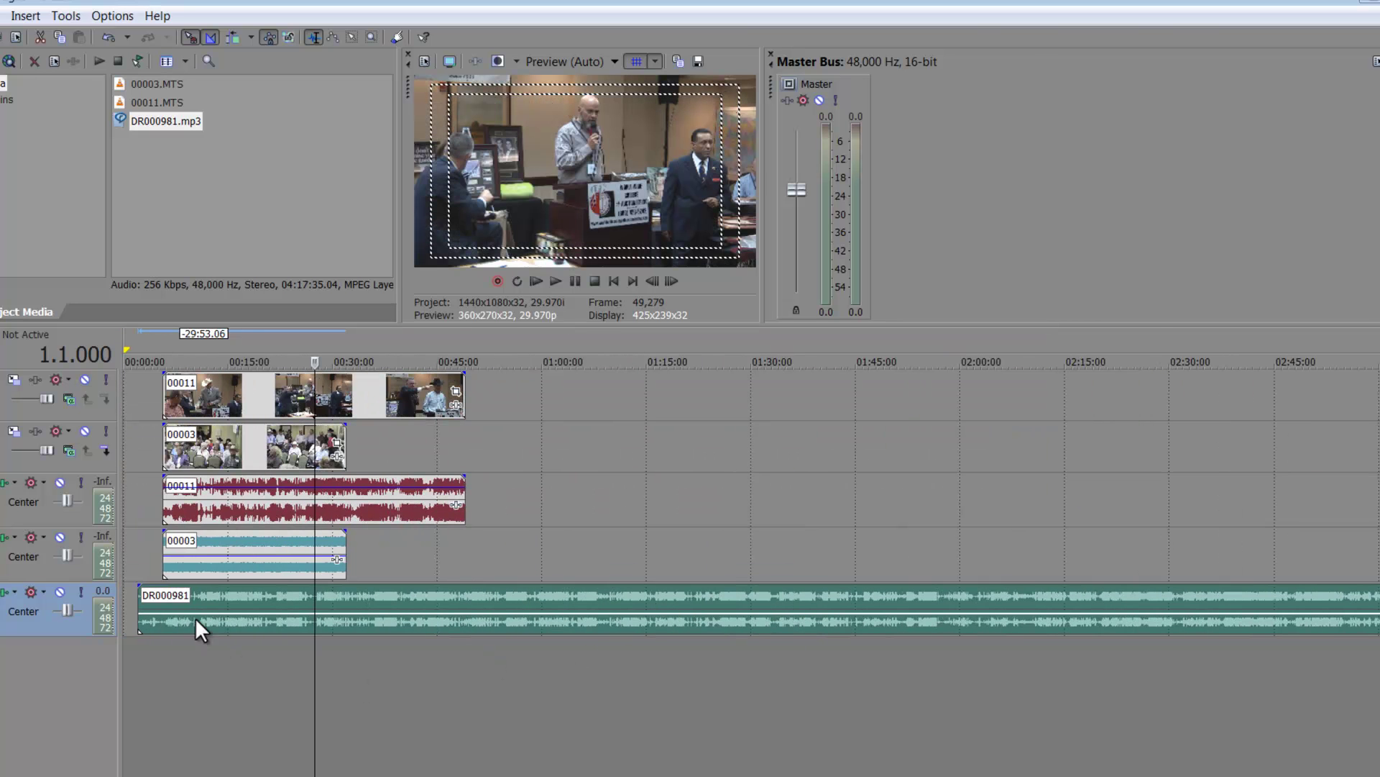
# Step: Slide the DR000981 event later so it begins with both camera clips near 00:05:36
pyautogui.moveTo(142, 596); pyautogui.dragTo(270, 611)
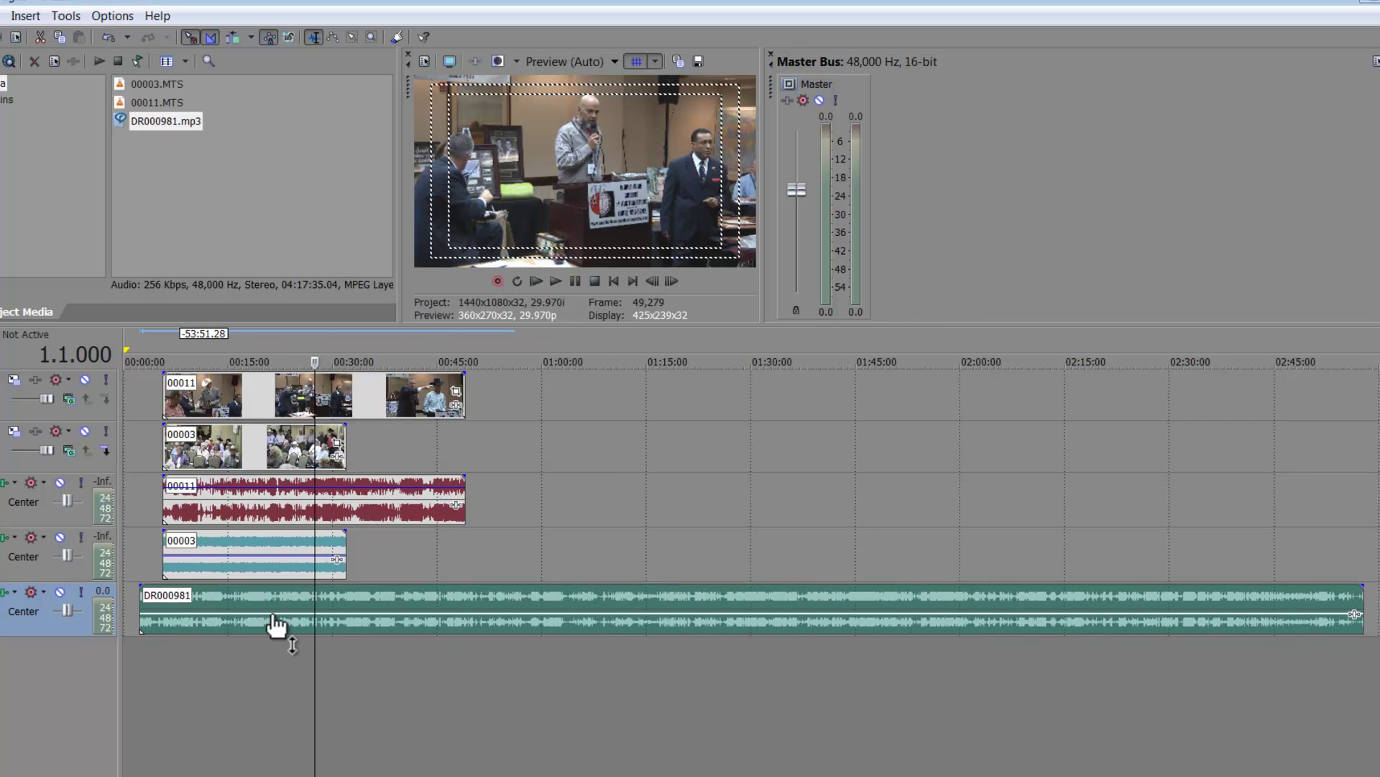
pyautogui.click(270, 627)
pyautogui.scroll(-2, 270, 627)
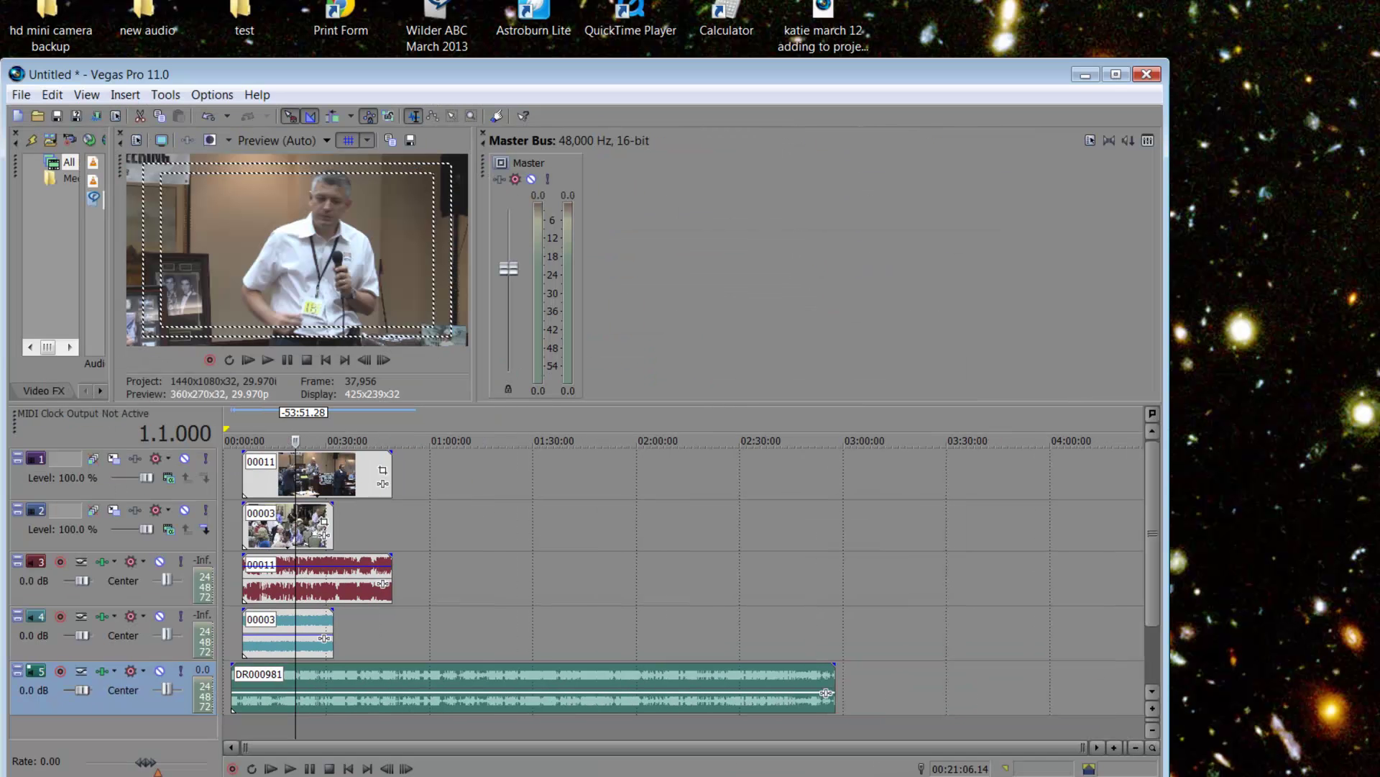
pyautogui.hotkey('alt', 'Tab')
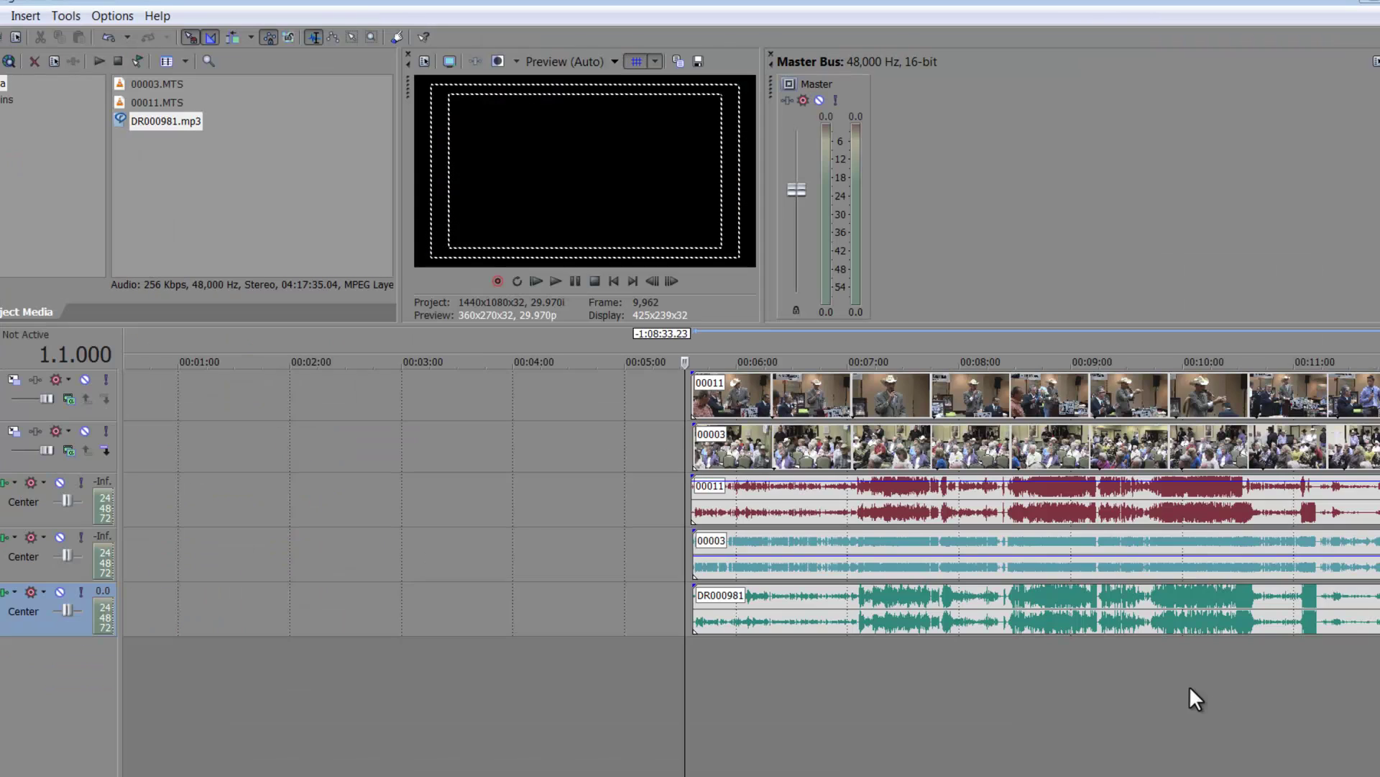
# Step: Drag the 00003 camera audio's gain line down to about -3.6 dB
pyautogui.click(722, 627)
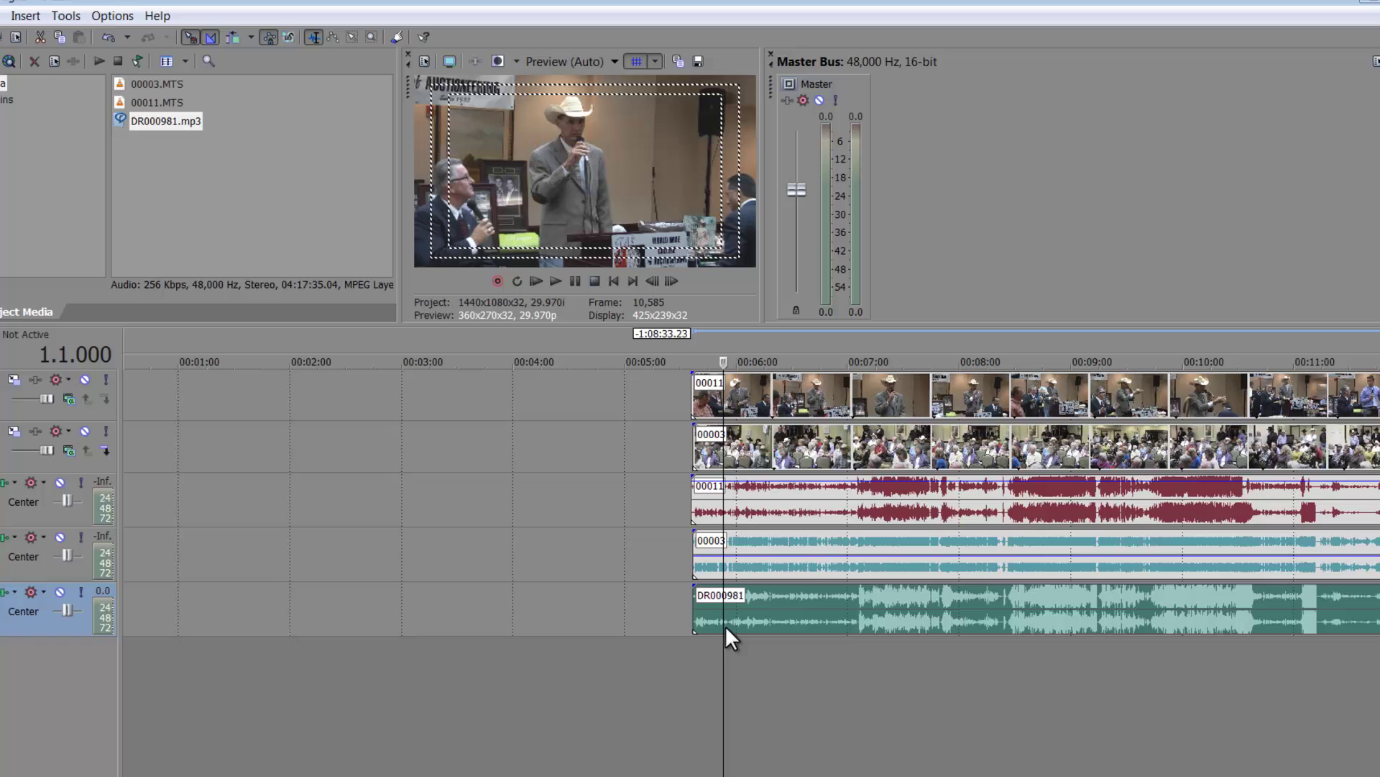
pyautogui.click(1002, 515)
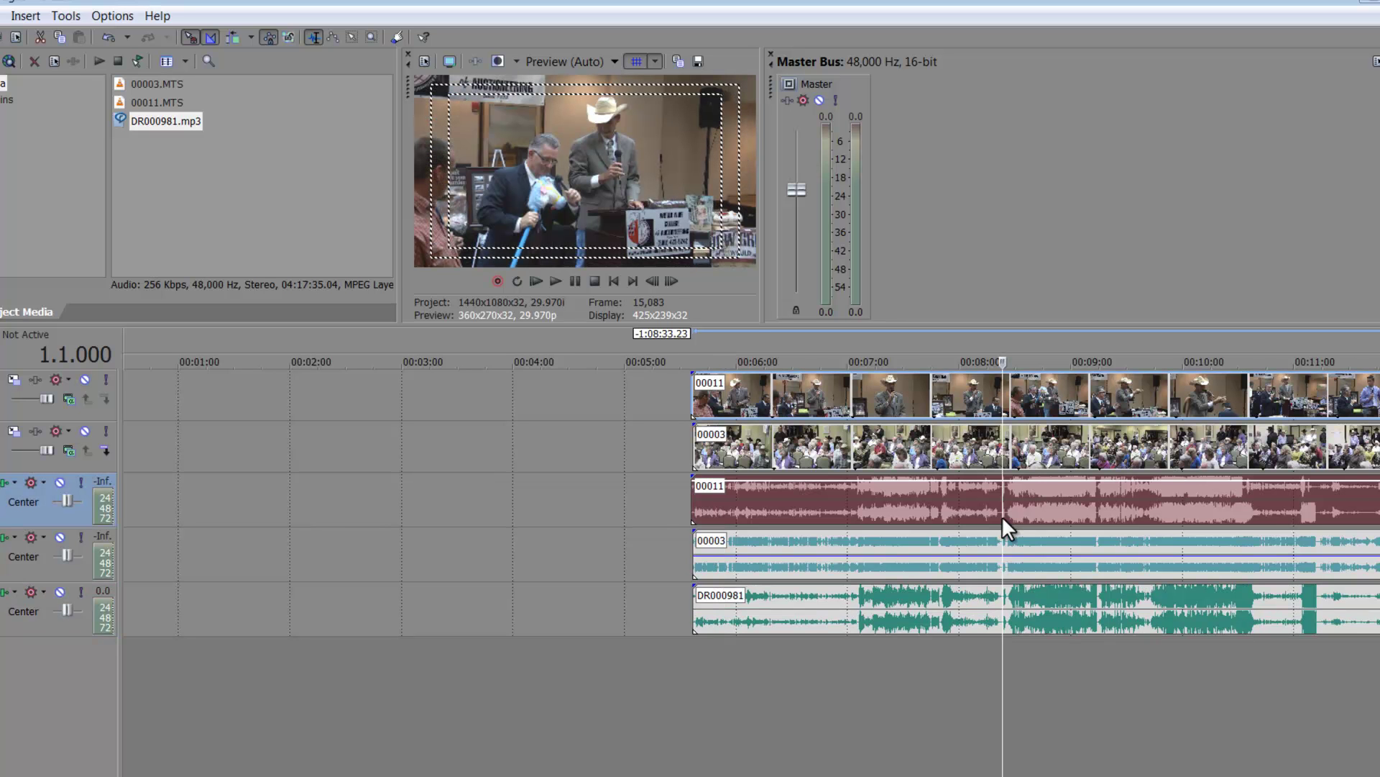
pyautogui.scroll(-5, 999, 525)
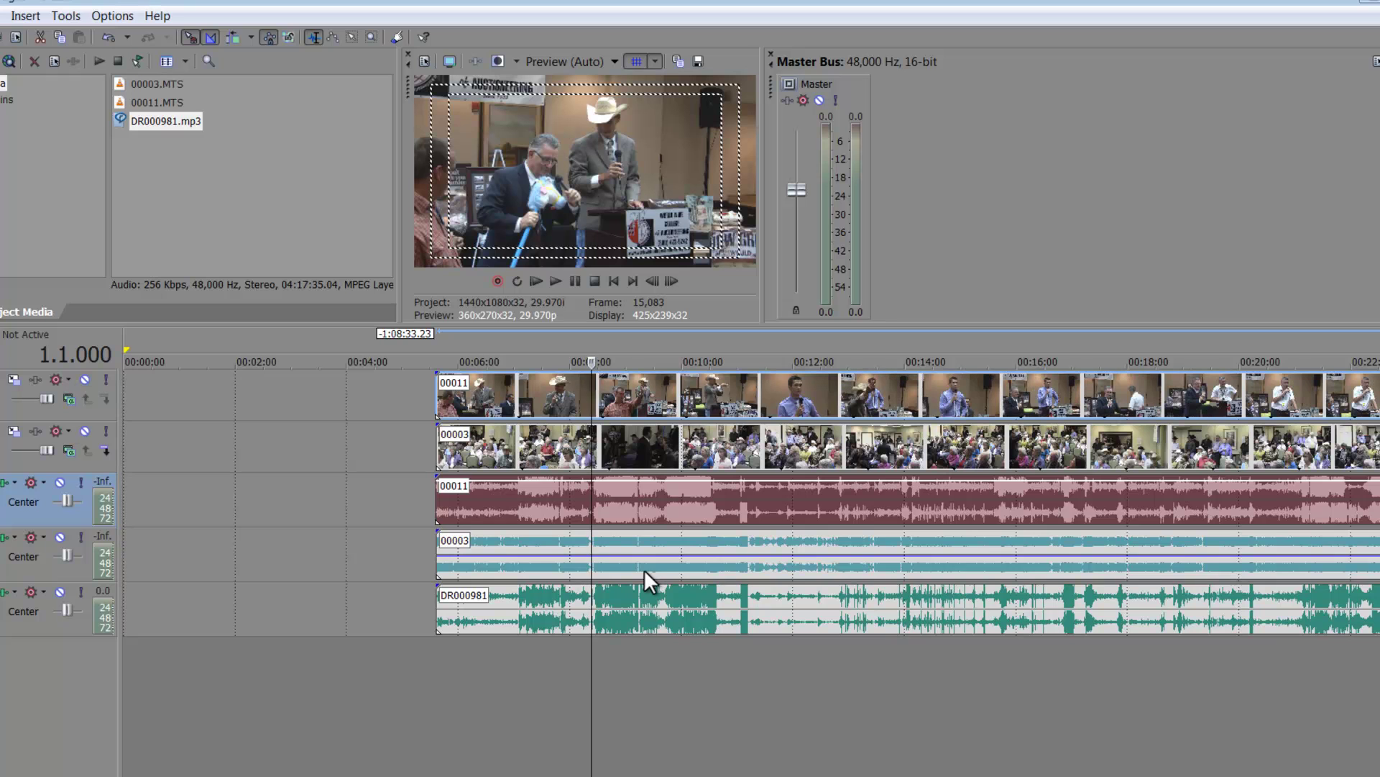
pyautogui.moveTo(648, 535); pyautogui.dragTo(650, 553)
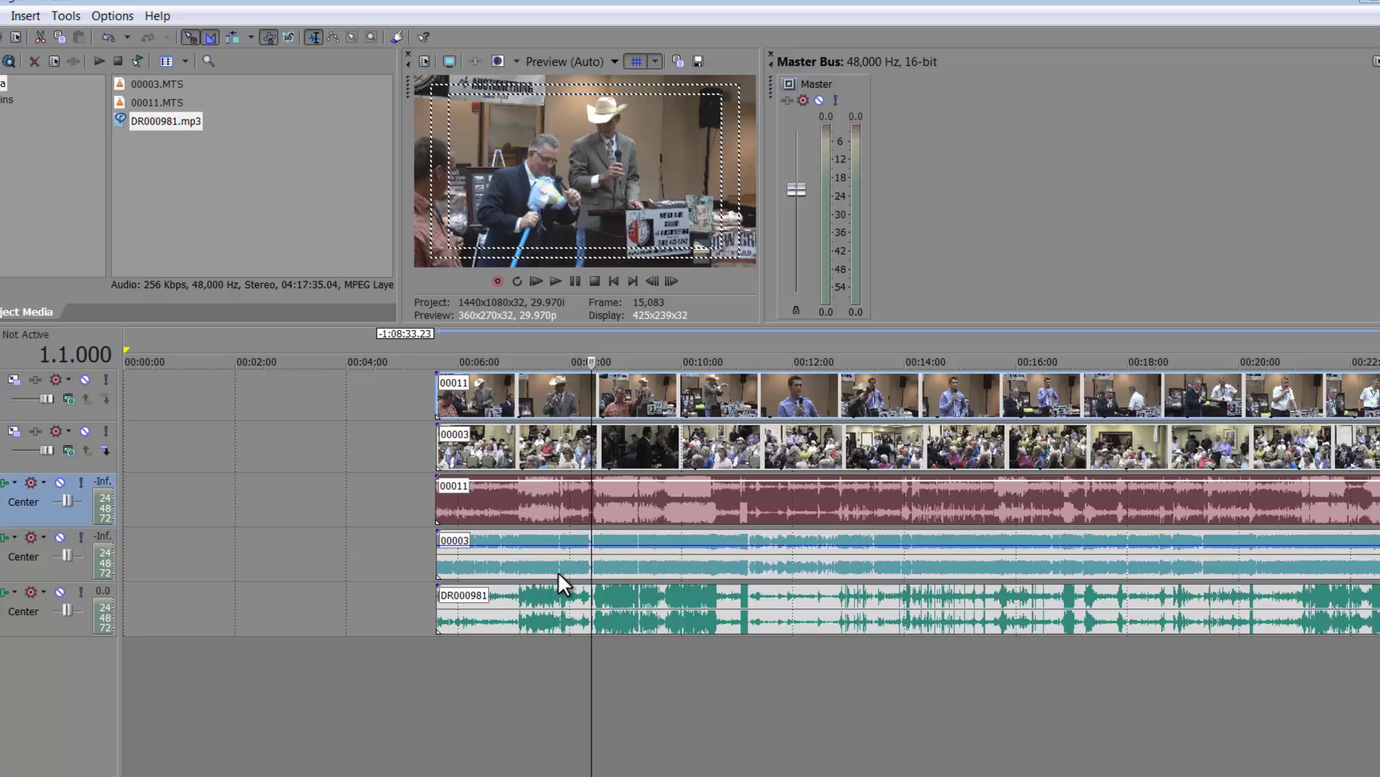
pyautogui.click(560, 567)
pyautogui.scroll(4, 561, 566)
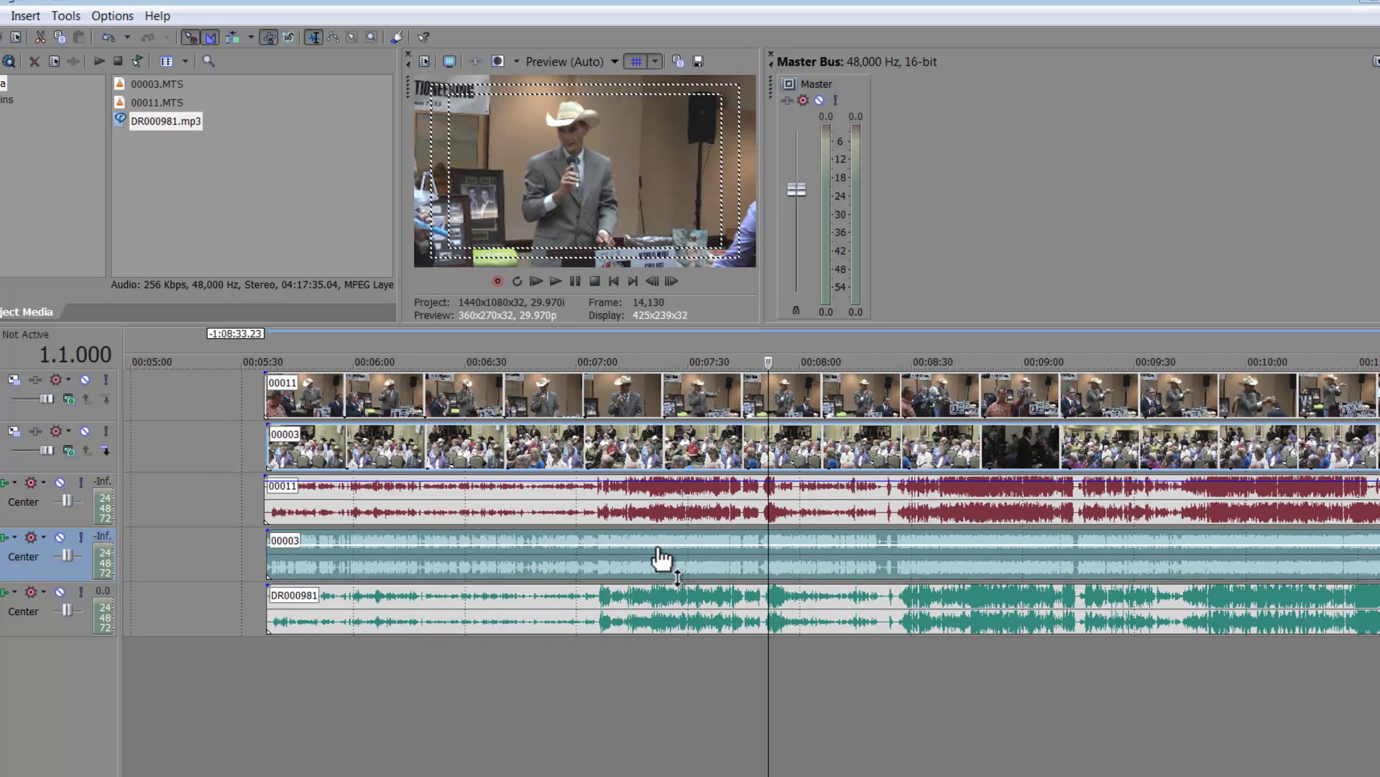
# Step: Set the 00003 audio to about -2.0 dB and the 00011 audio to about -1.7 dB
pyautogui.moveTo(660, 550); pyautogui.dragTo(663, 552)
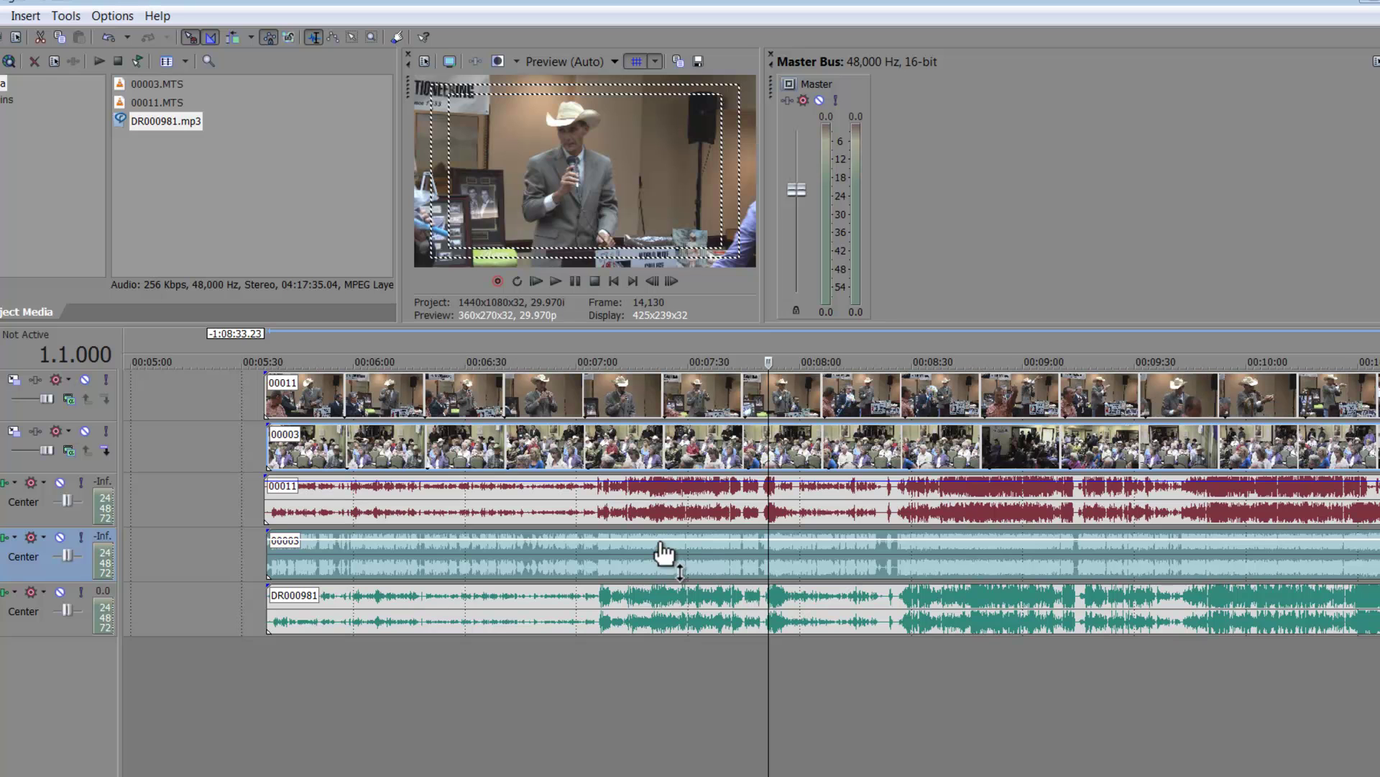
pyautogui.click(672, 567)
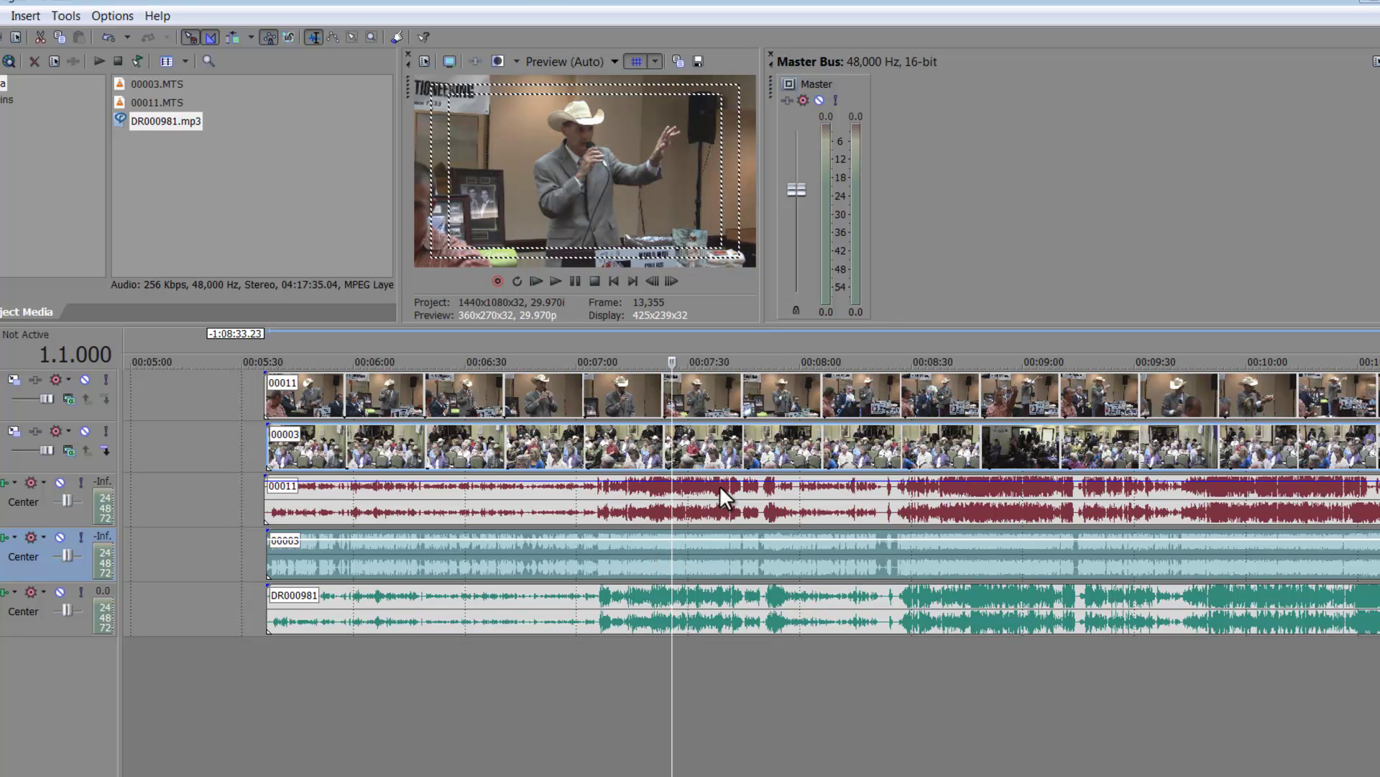
pyautogui.moveTo(724, 485); pyautogui.dragTo(724, 486)
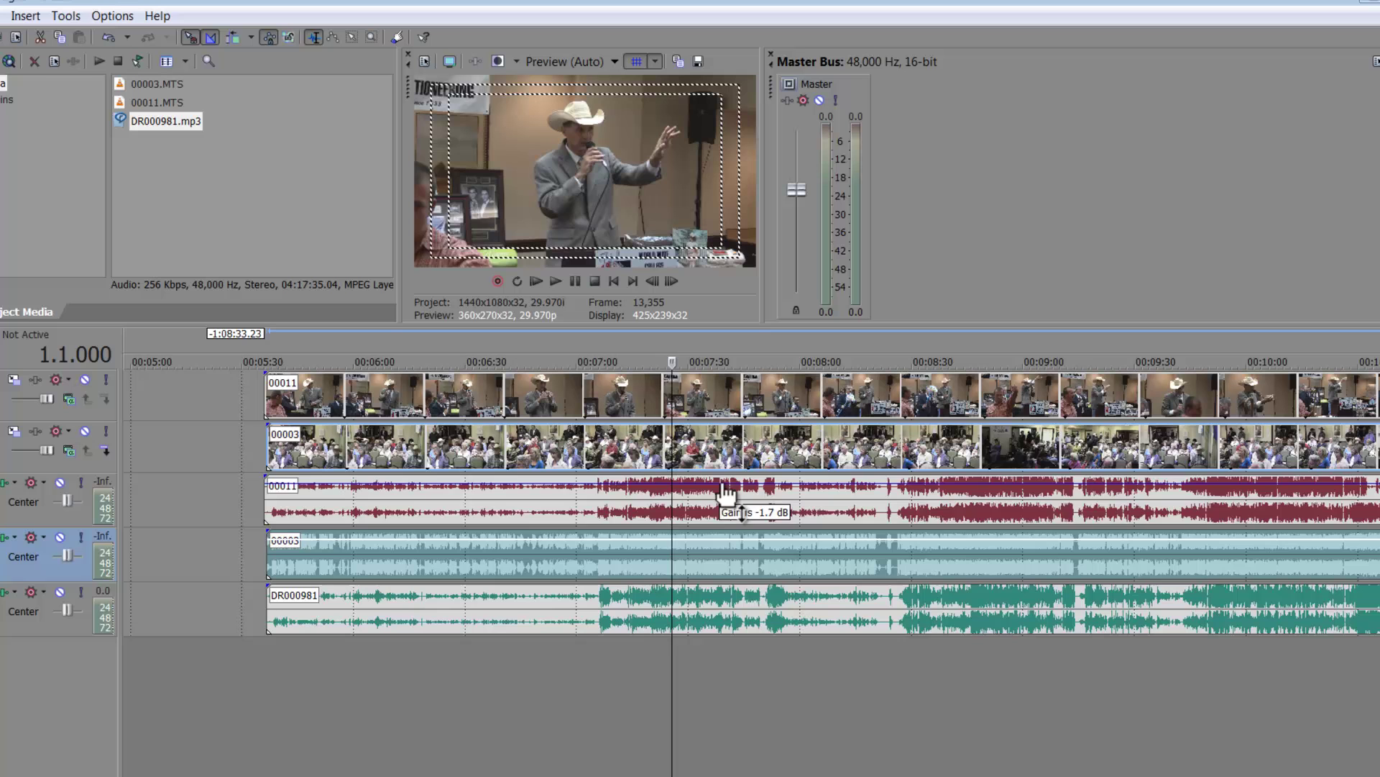
pyautogui.click(714, 549)
# Step: Spot-check sync by jumping playback to about 7:00, 7:13, 7:32 and 7:29
pyautogui.click(594, 441)
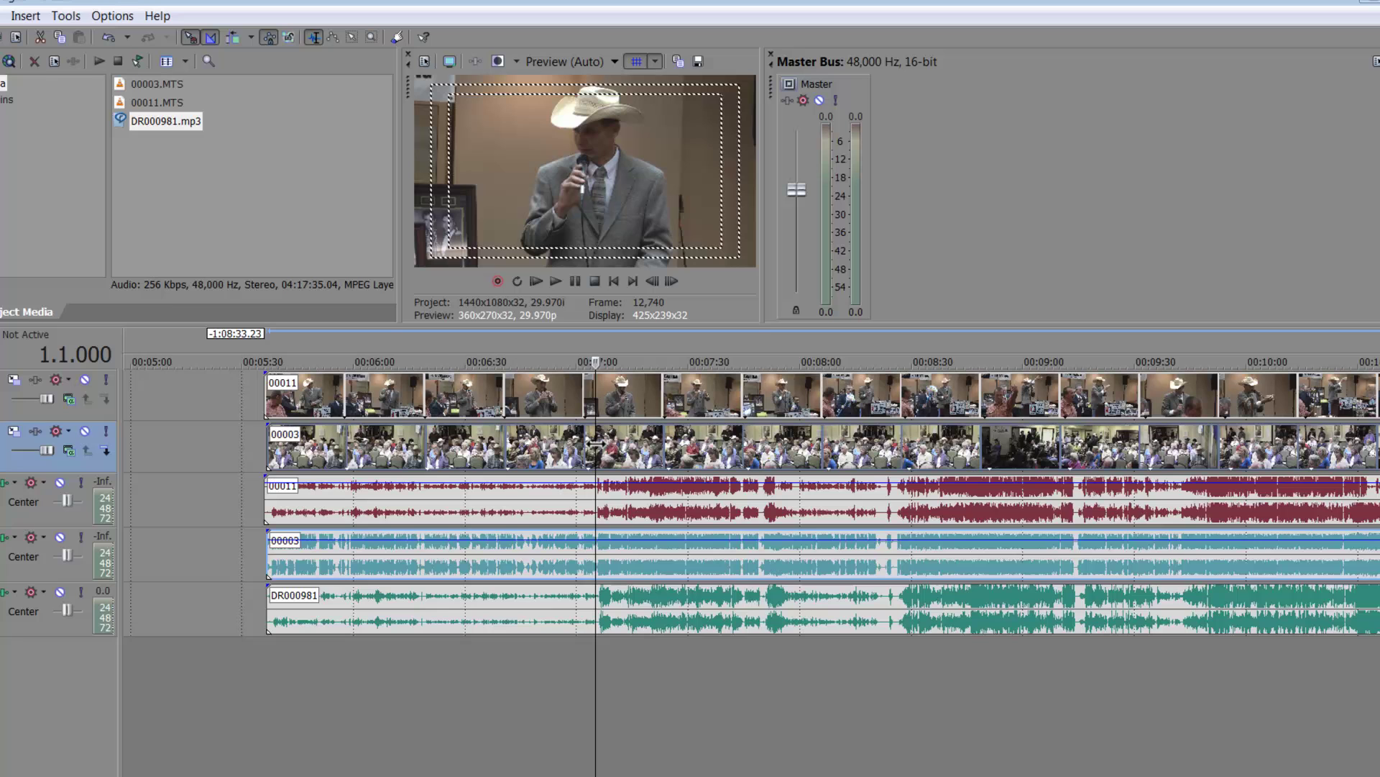
pyautogui.click(645, 559)
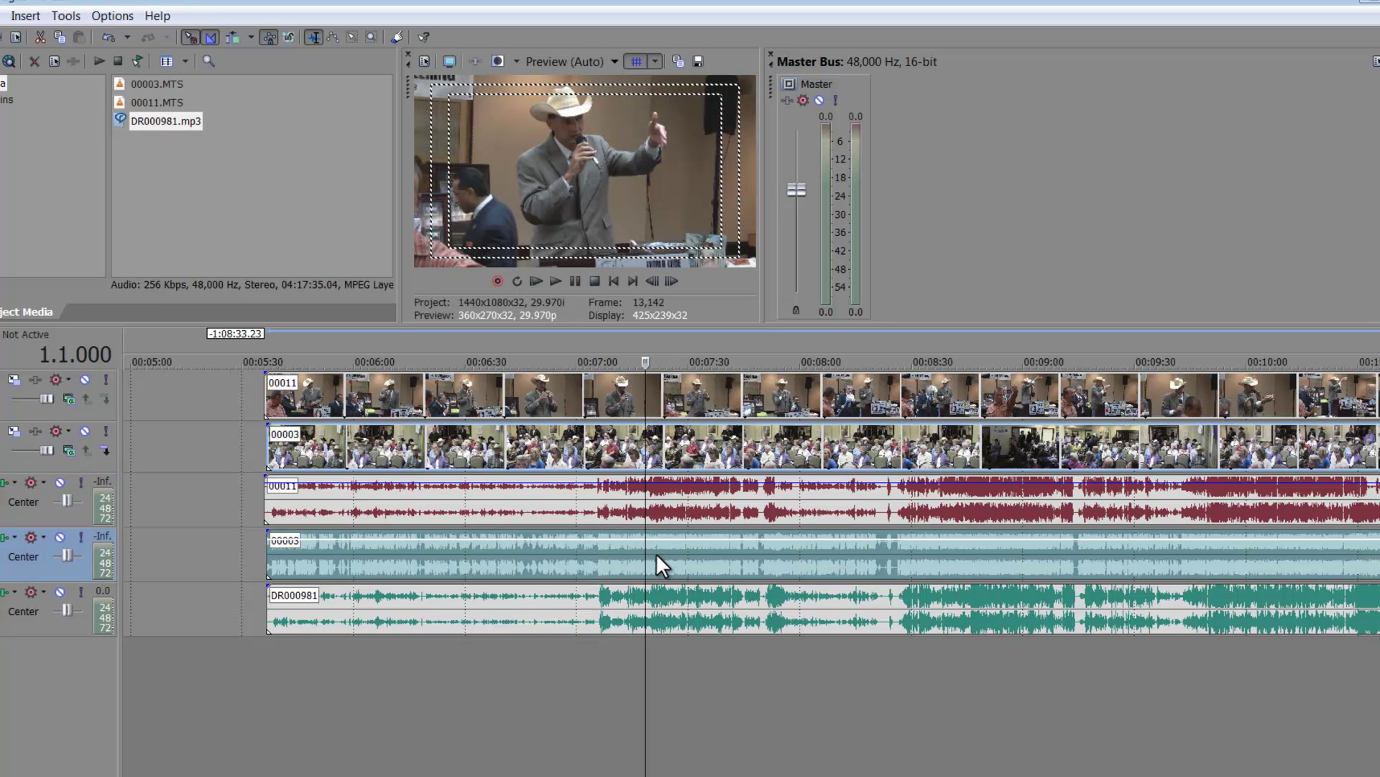
pyautogui.click(696, 550)
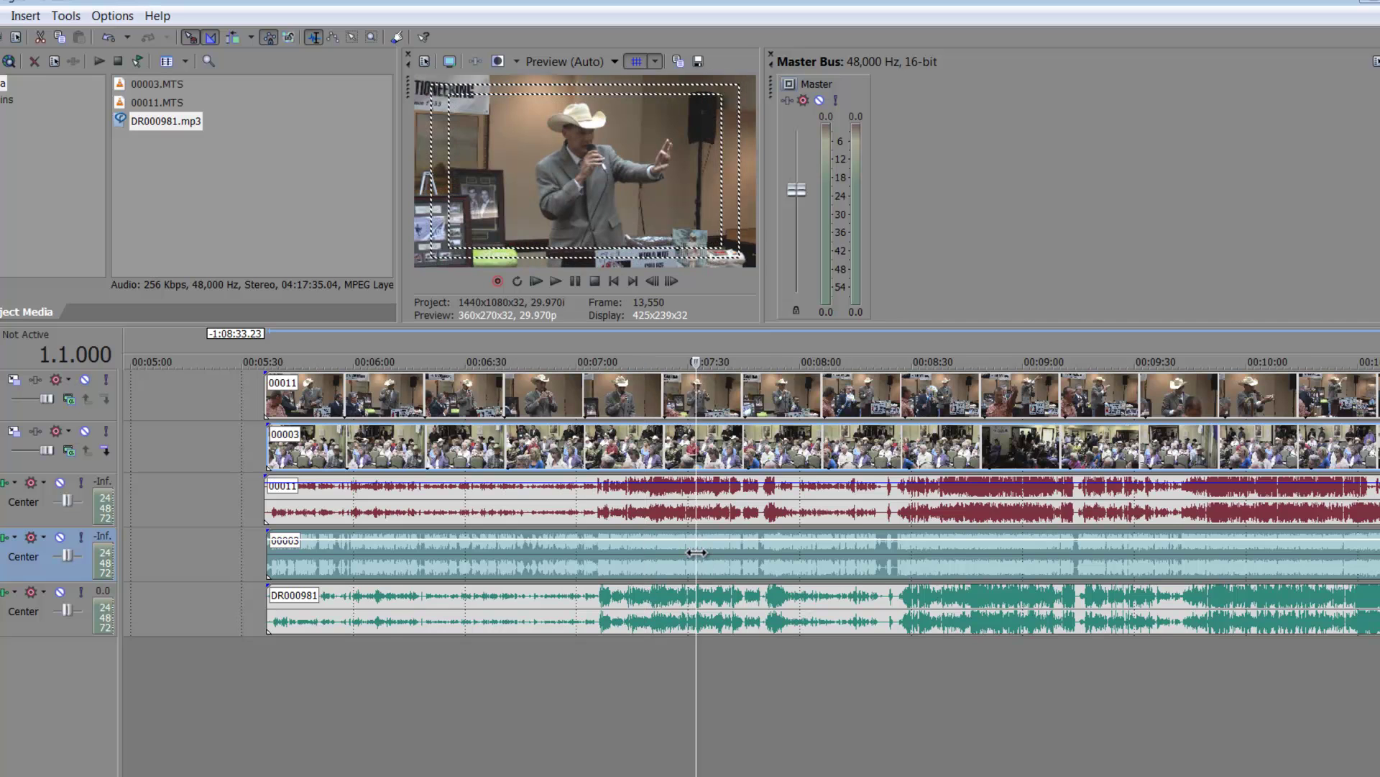
pyautogui.scroll(4, 696, 552)
pyautogui.scroll(3, 696, 553)
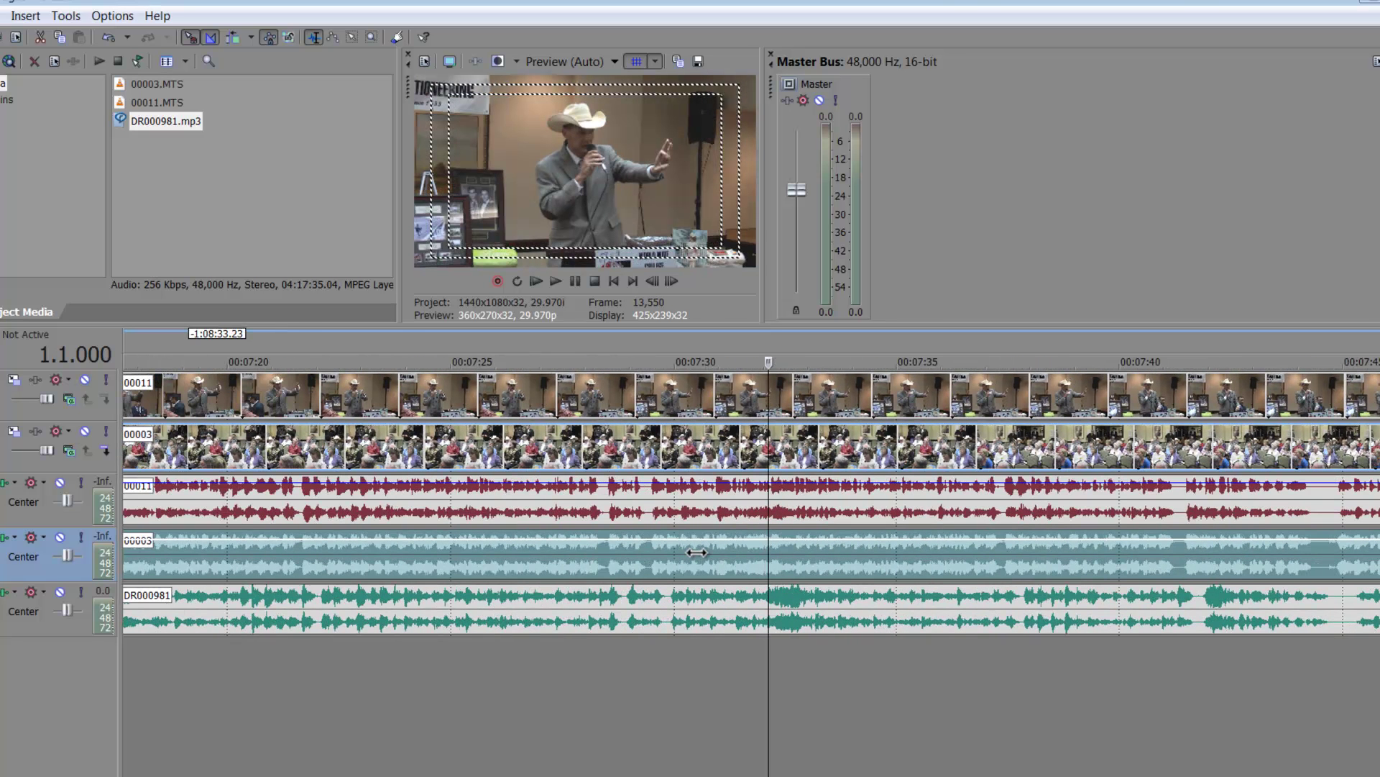
pyautogui.click(648, 444)
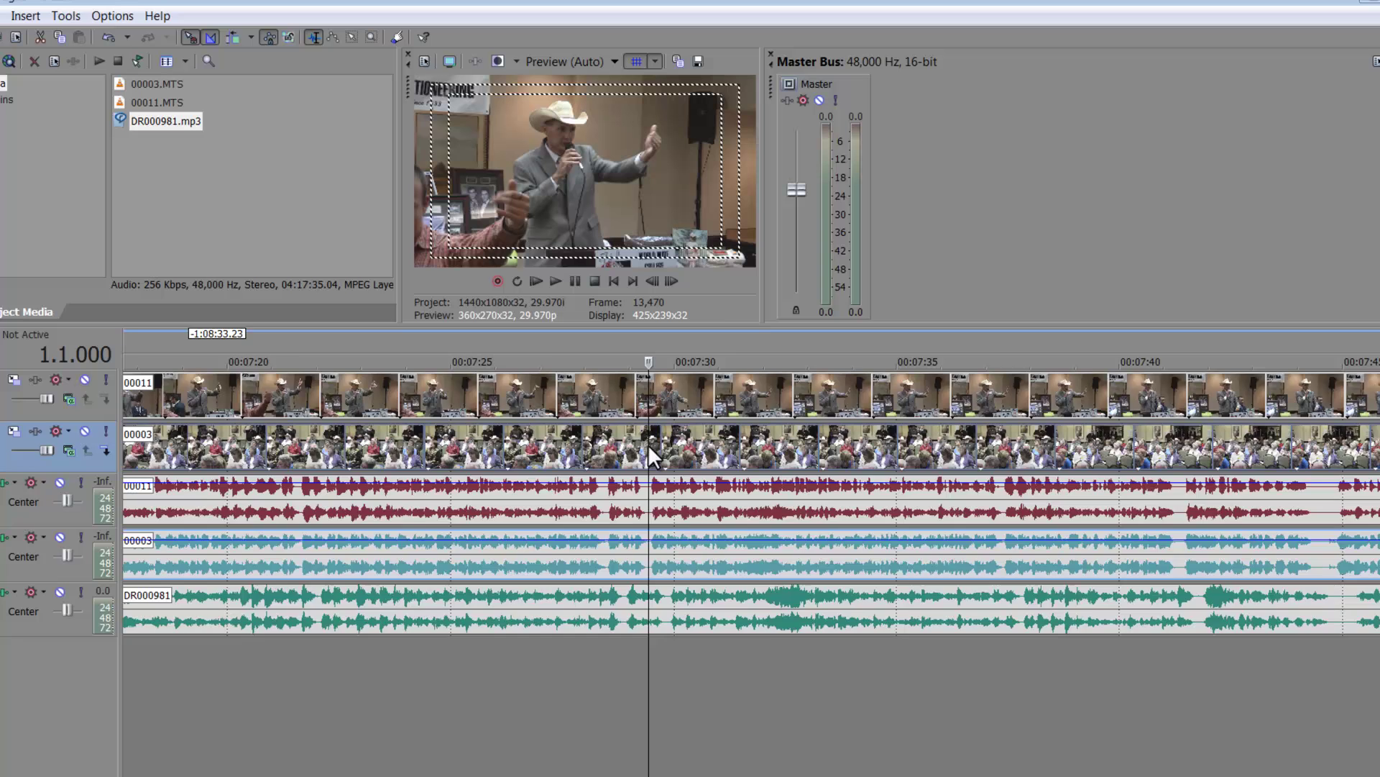
pyautogui.scroll(-3, 649, 445)
pyautogui.scroll(-3, 649, 444)
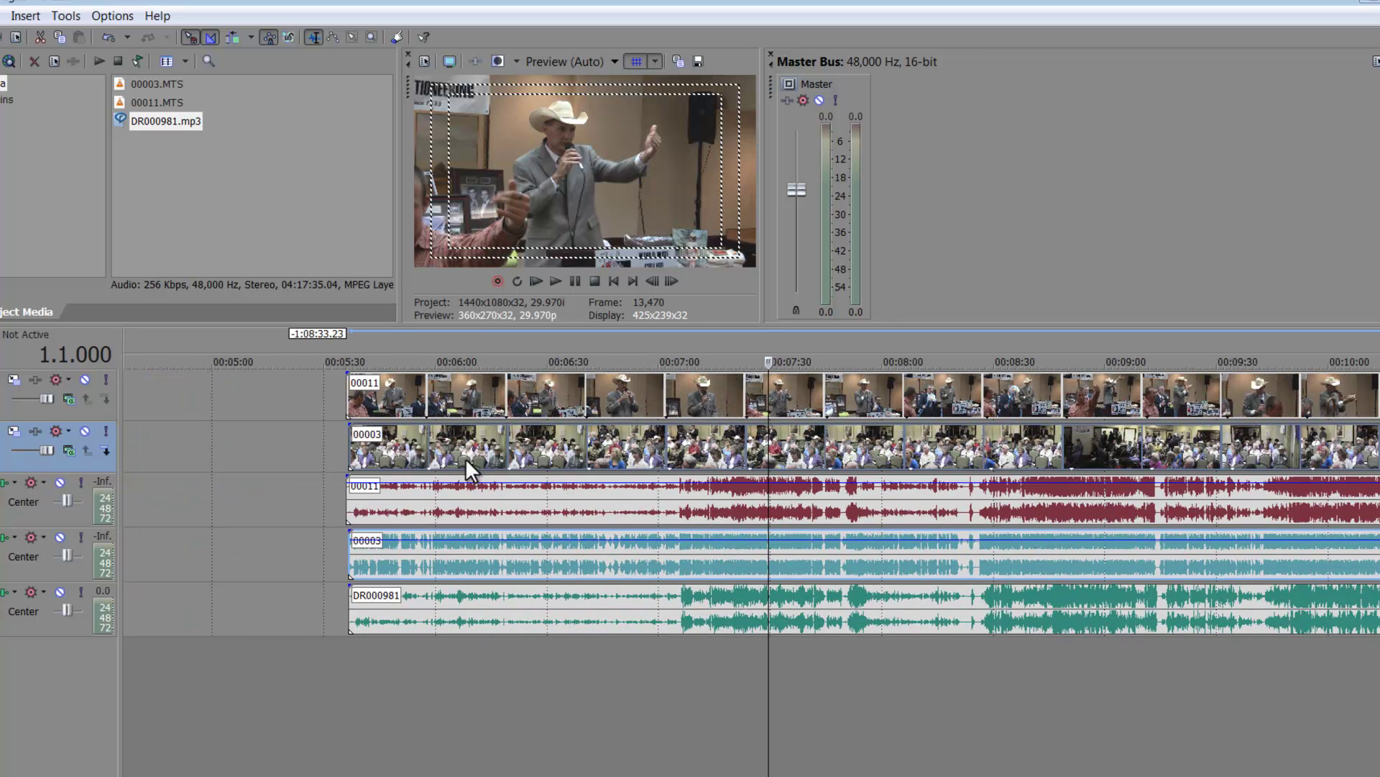
# Step: Test-fade the 00011 video to reveal the audience camera, undo it, then check 6:38
pyautogui.click(414, 464)
pyautogui.moveTo(430, 375); pyautogui.dragTo(450, 444)
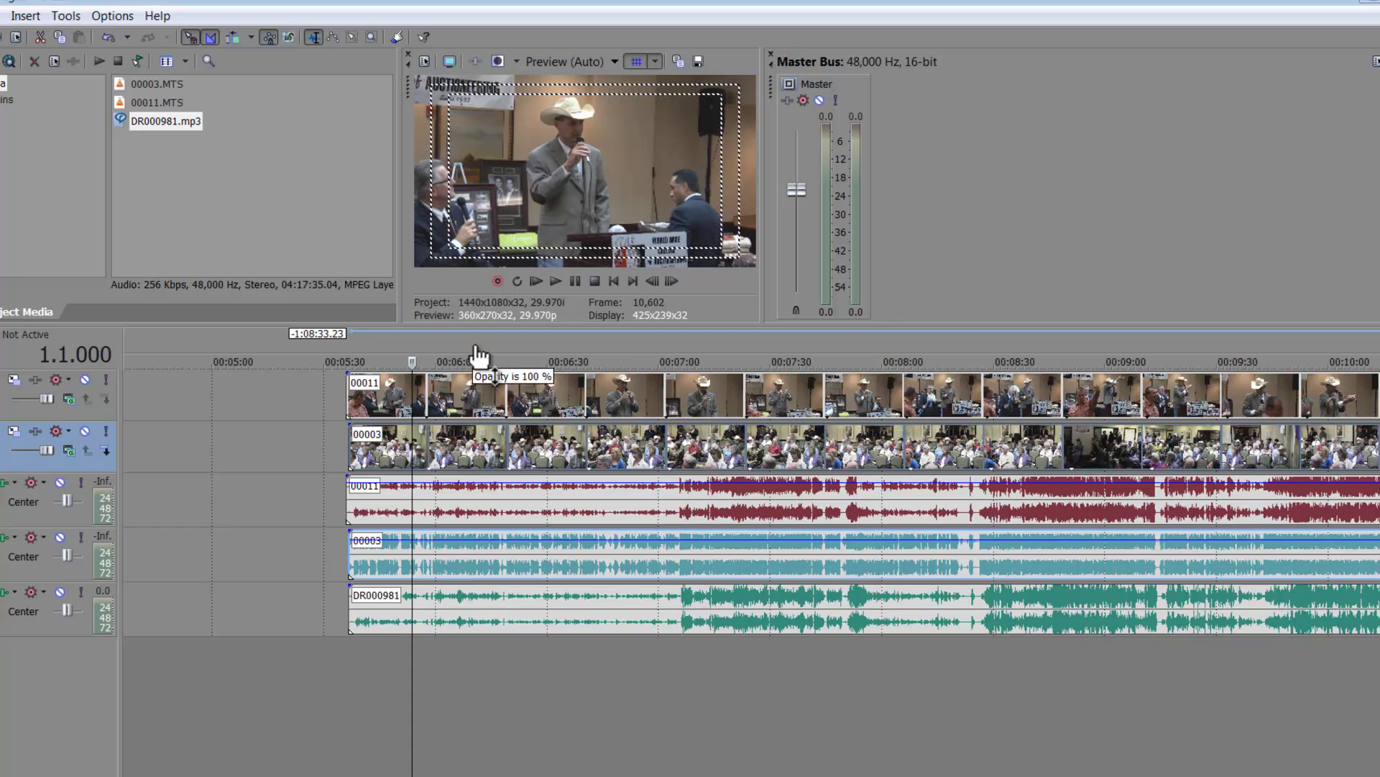
pyautogui.hotkey('ctrl', 'z')
pyautogui.click(527, 445)
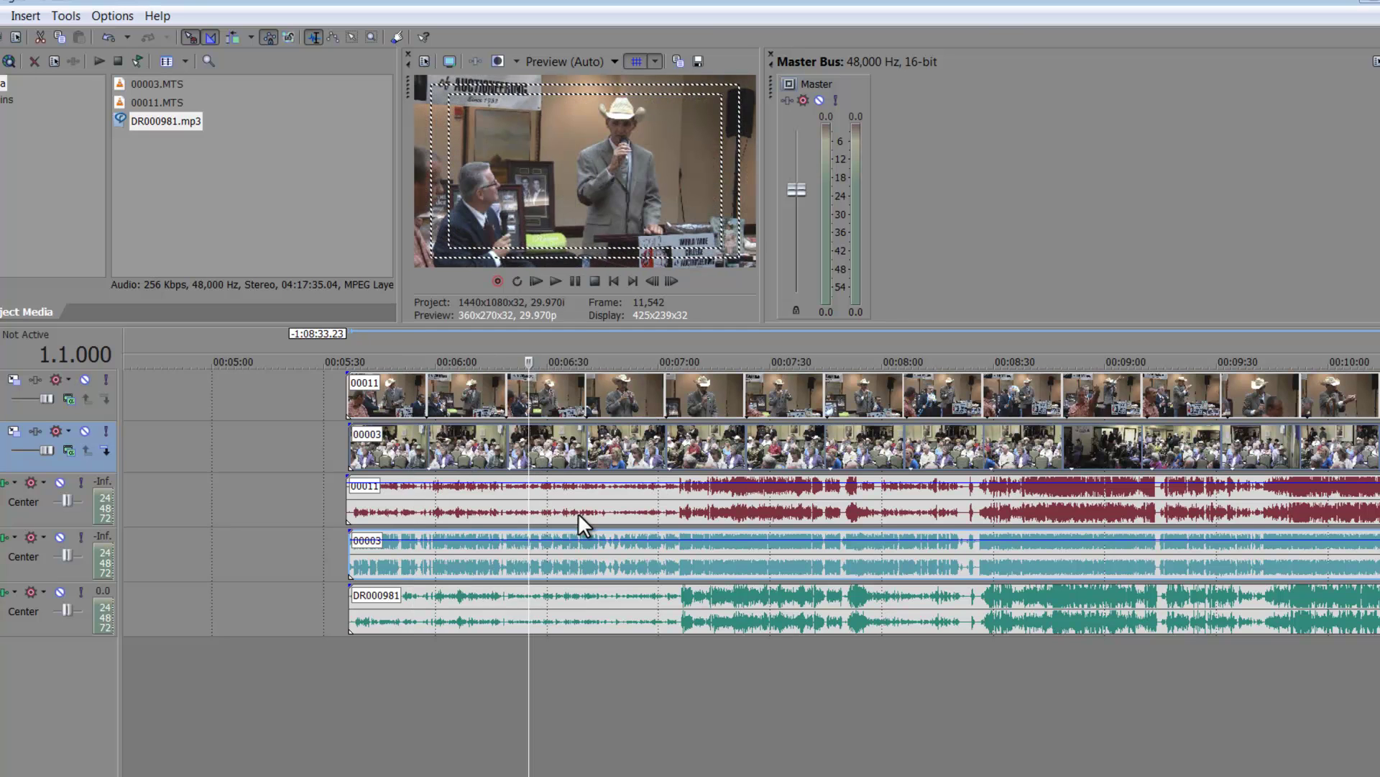
pyautogui.click(578, 512)
pyautogui.scroll(-2, 579, 513)
# Step: Zoom far in and compare the DR000981 and 00011 waveforms around 7:17, 7:00 and 5:58
pyautogui.scroll(-1, 578, 512)
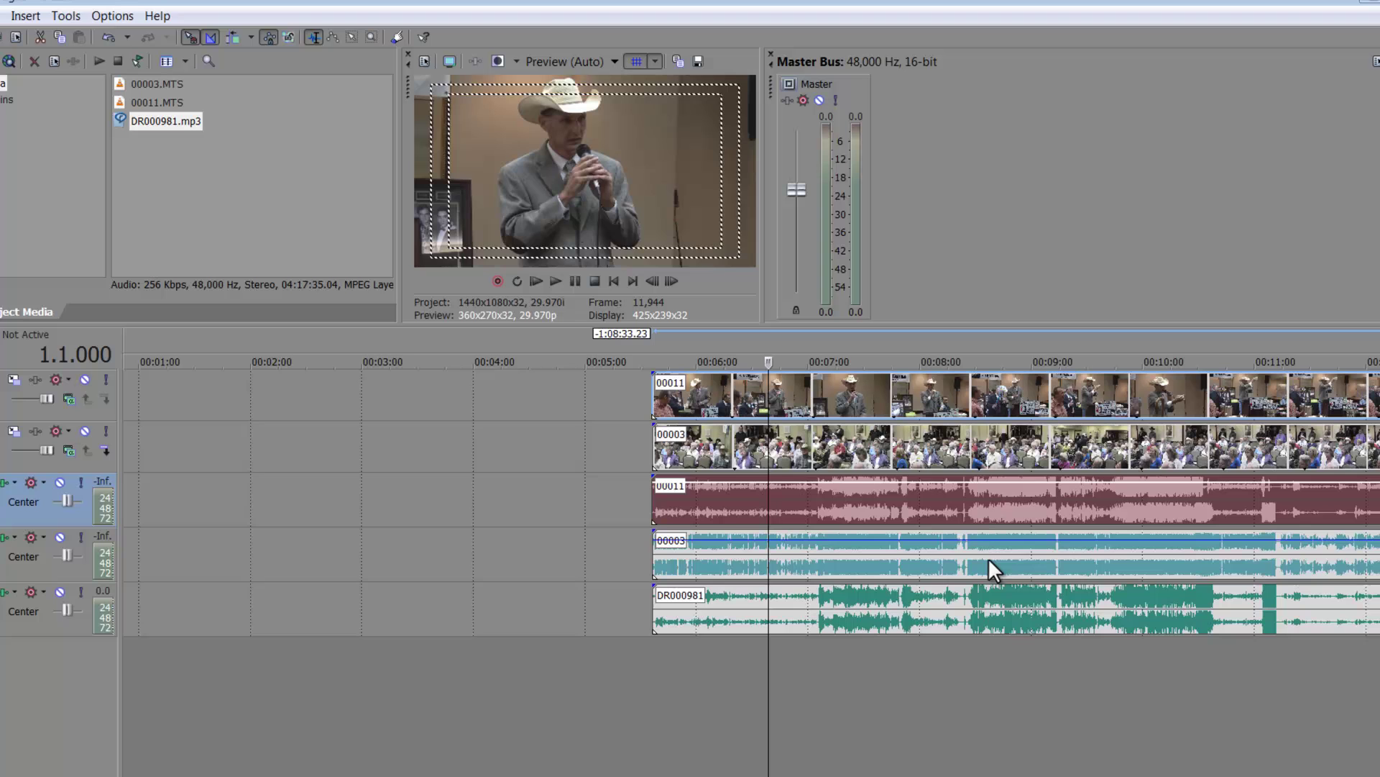
pyautogui.click(842, 514)
pyautogui.scroll(3, 841, 513)
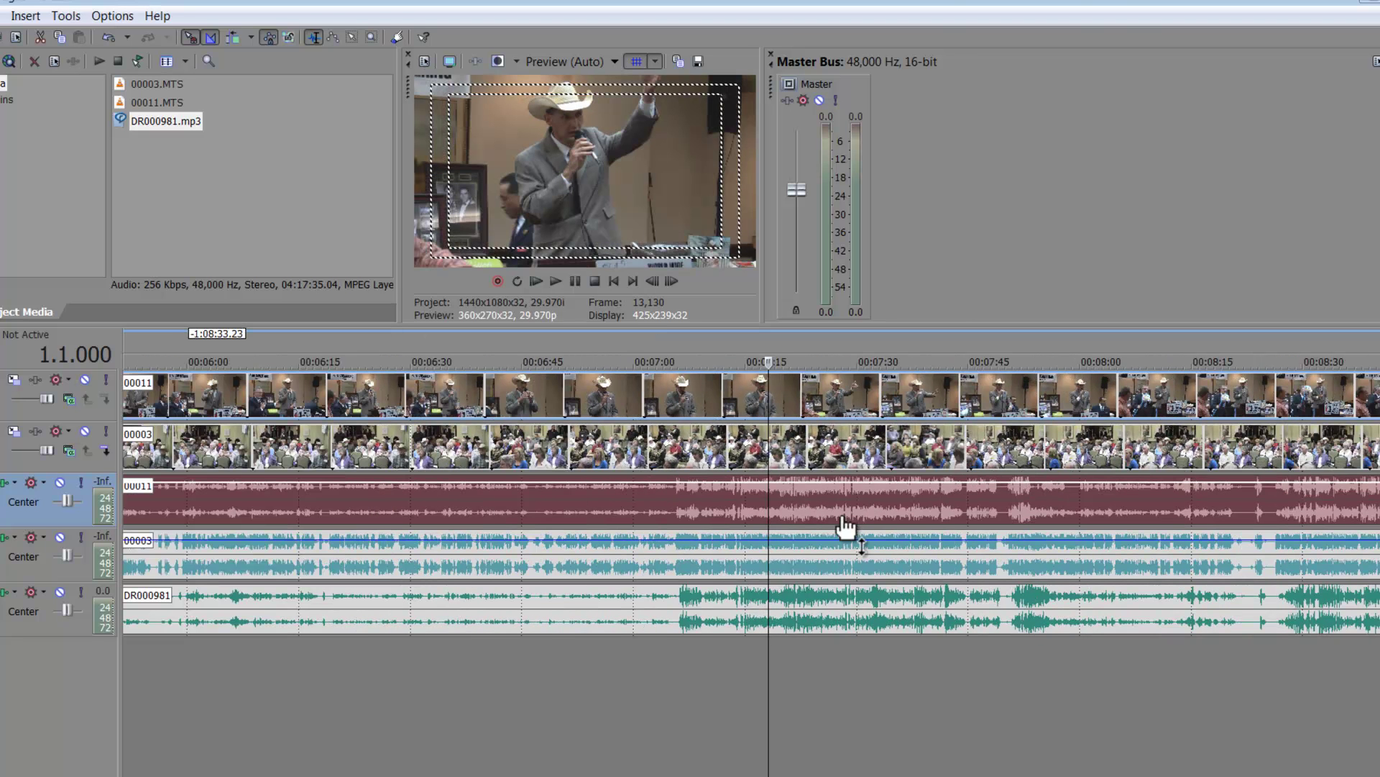
pyautogui.click(675, 511)
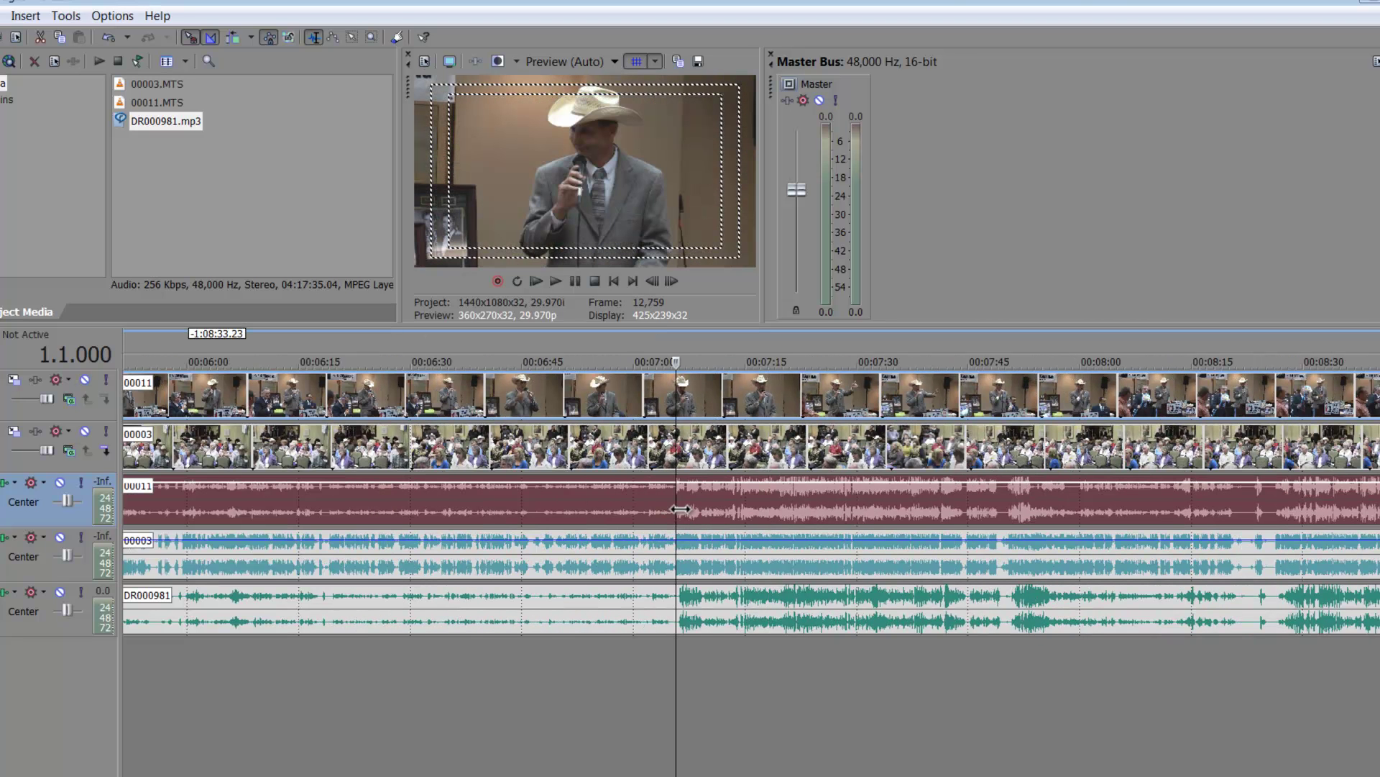
pyautogui.click(537, 593)
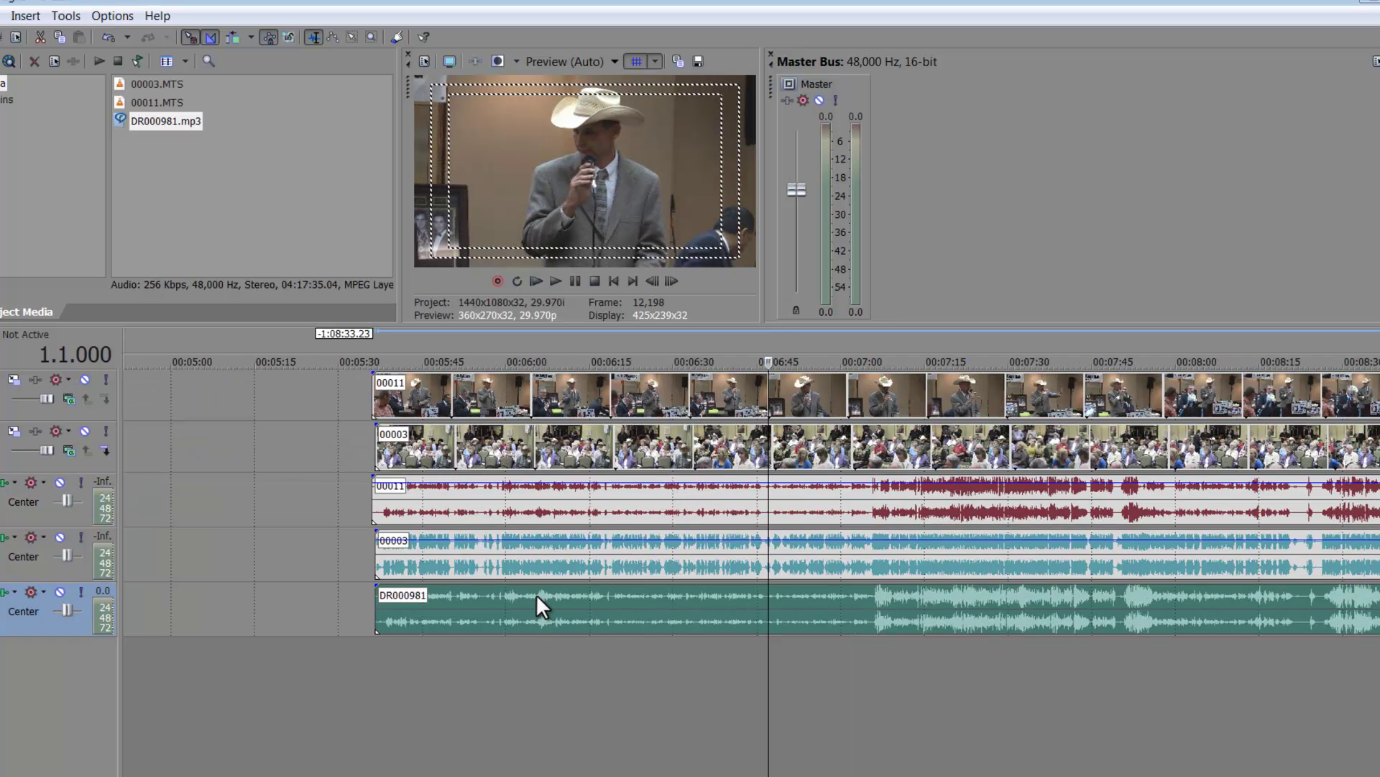
pyautogui.scroll(-1, 537, 594)
pyautogui.click(495, 512)
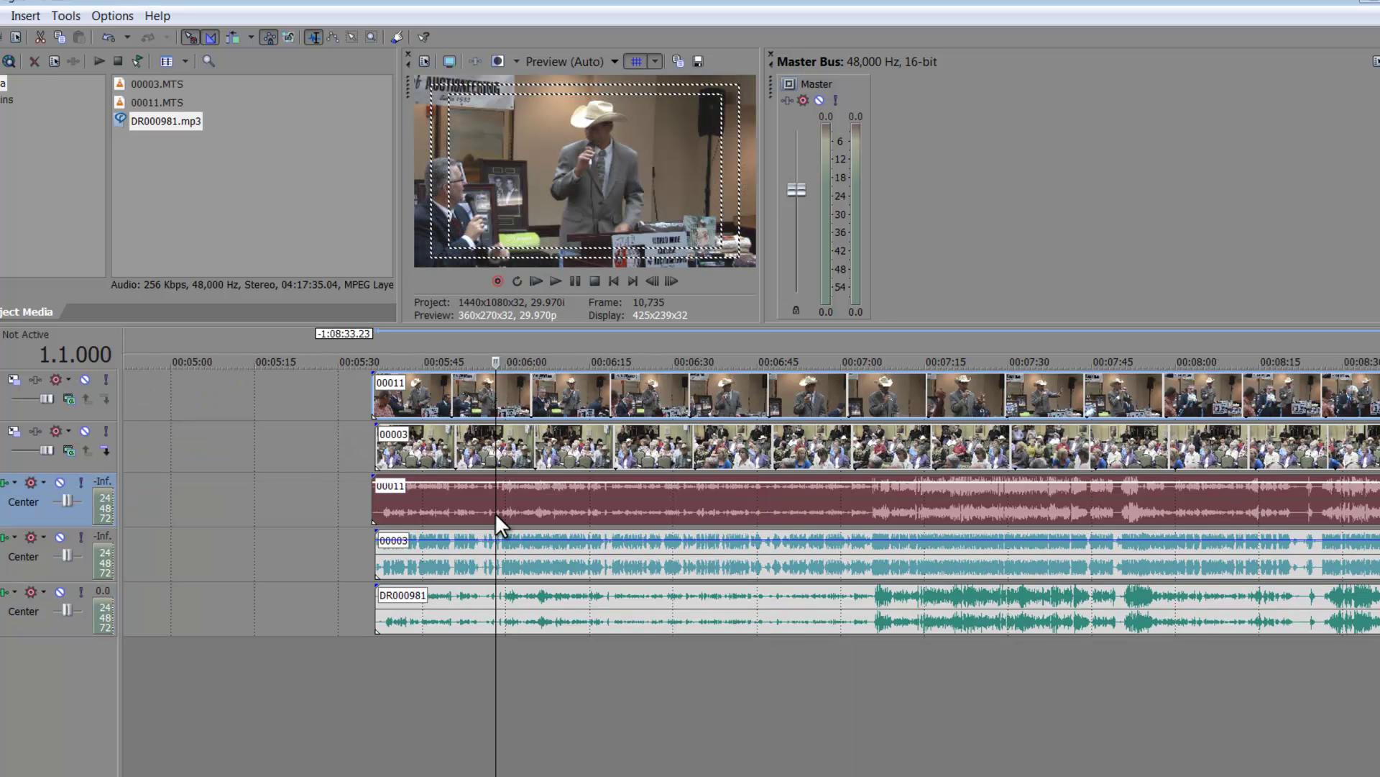
pyautogui.scroll(3, 494, 512)
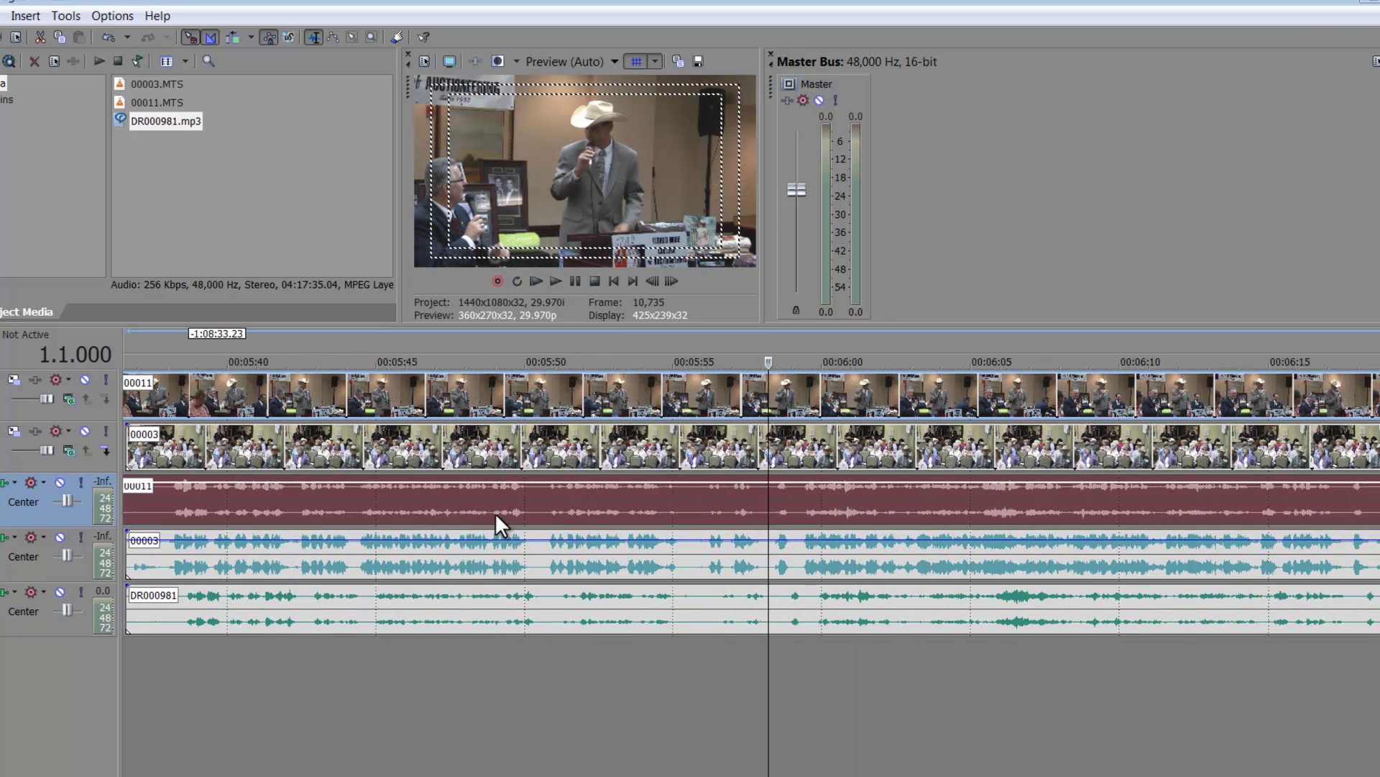
pyautogui.click(778, 511)
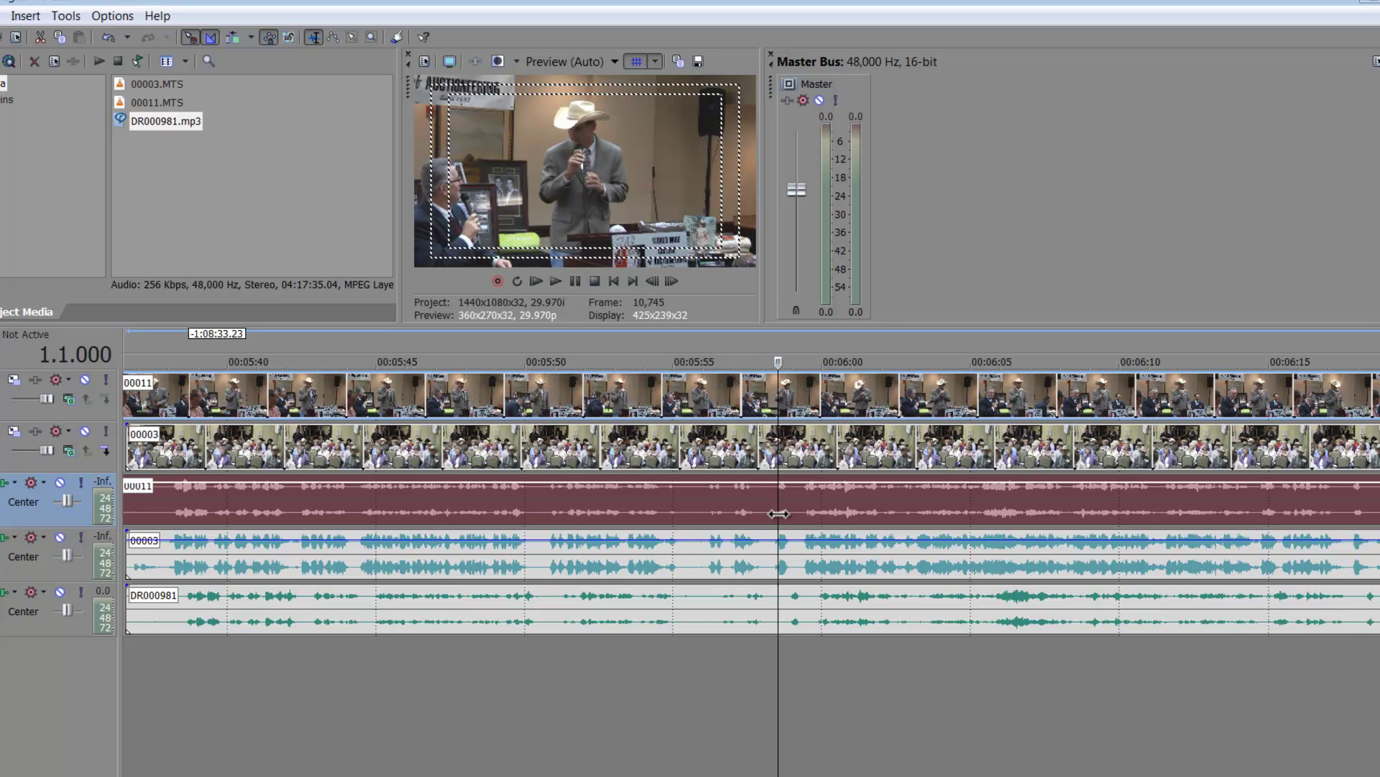
pyautogui.scroll(3, 777, 512)
pyautogui.scroll(4, 778, 514)
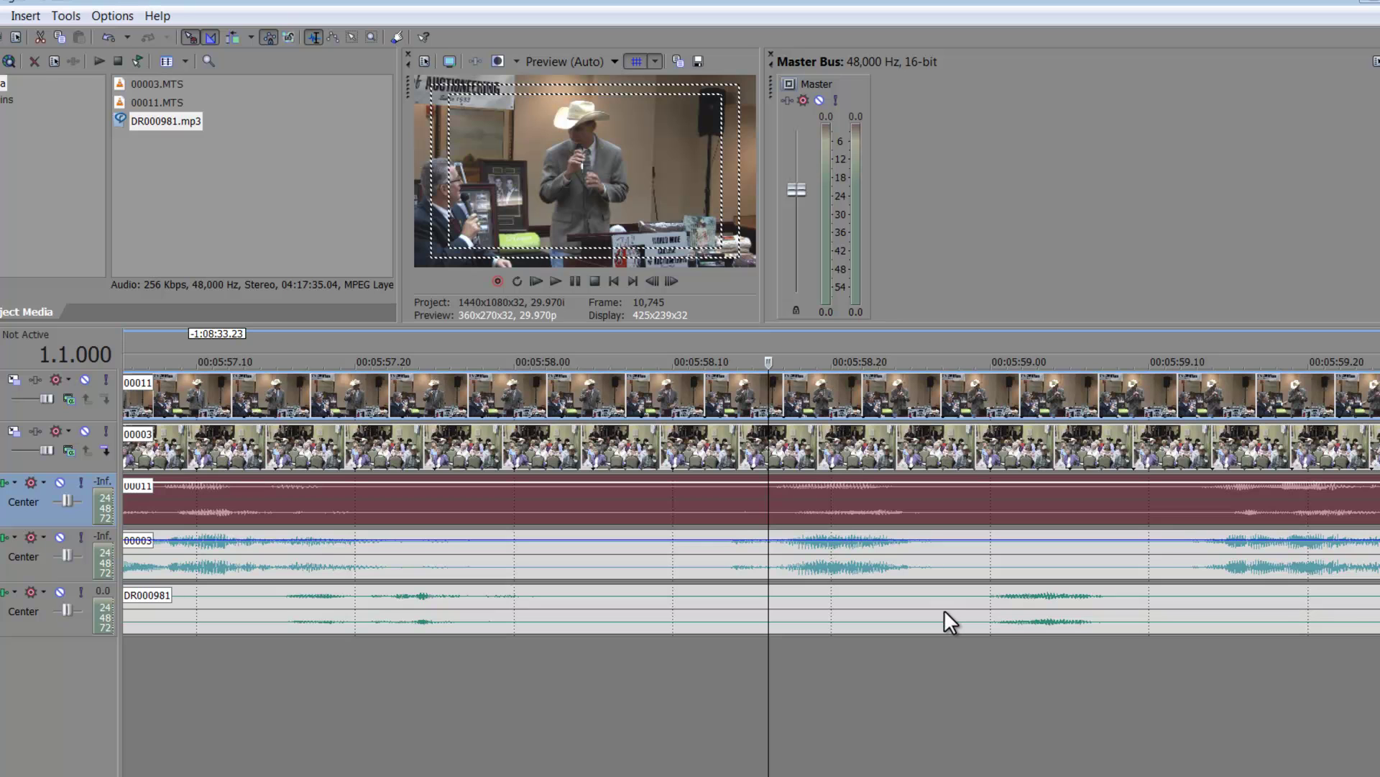
# Step: Shift DR000981 about 0.13 s earlier and compare it against the 00003 and 00011 waveforms
pyautogui.moveTo(942, 610); pyautogui.dragTo(743, 617)
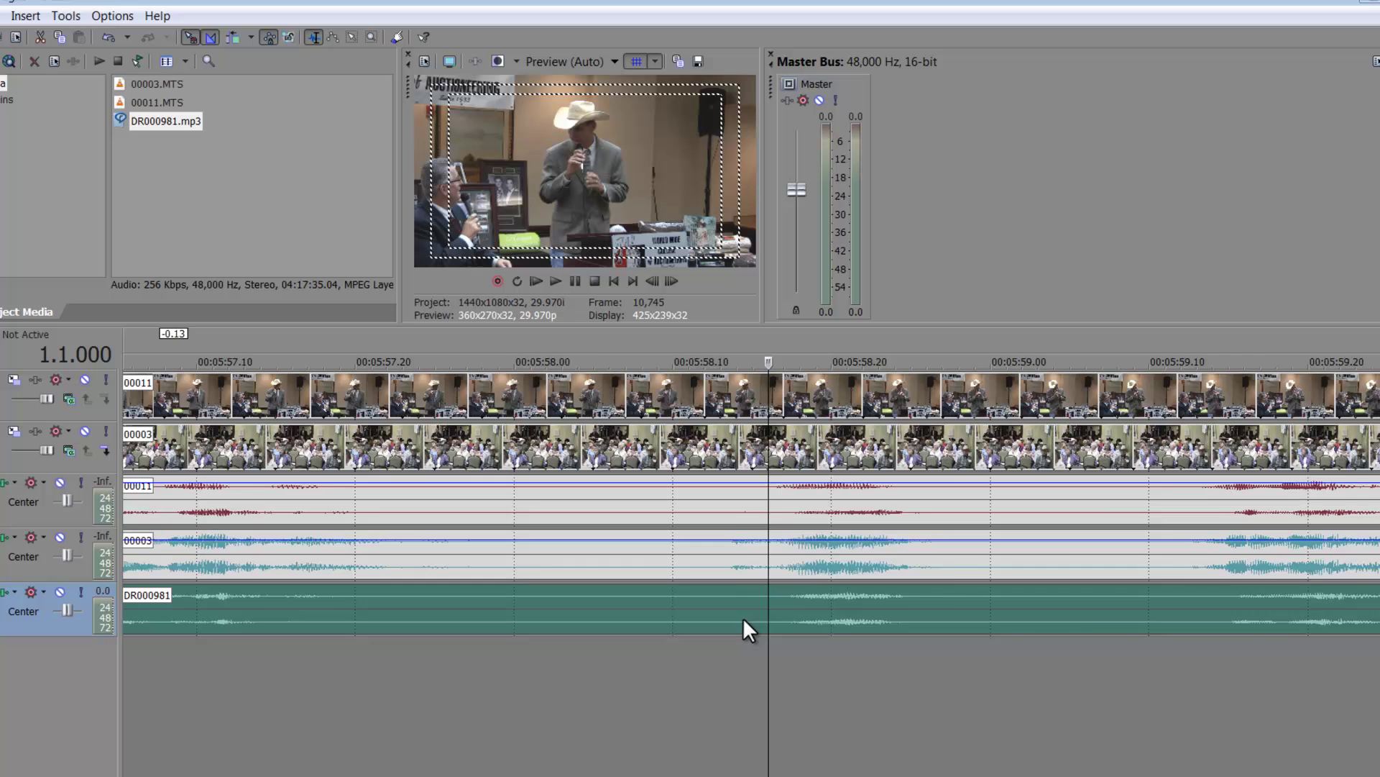
pyautogui.scroll(-10, 744, 616)
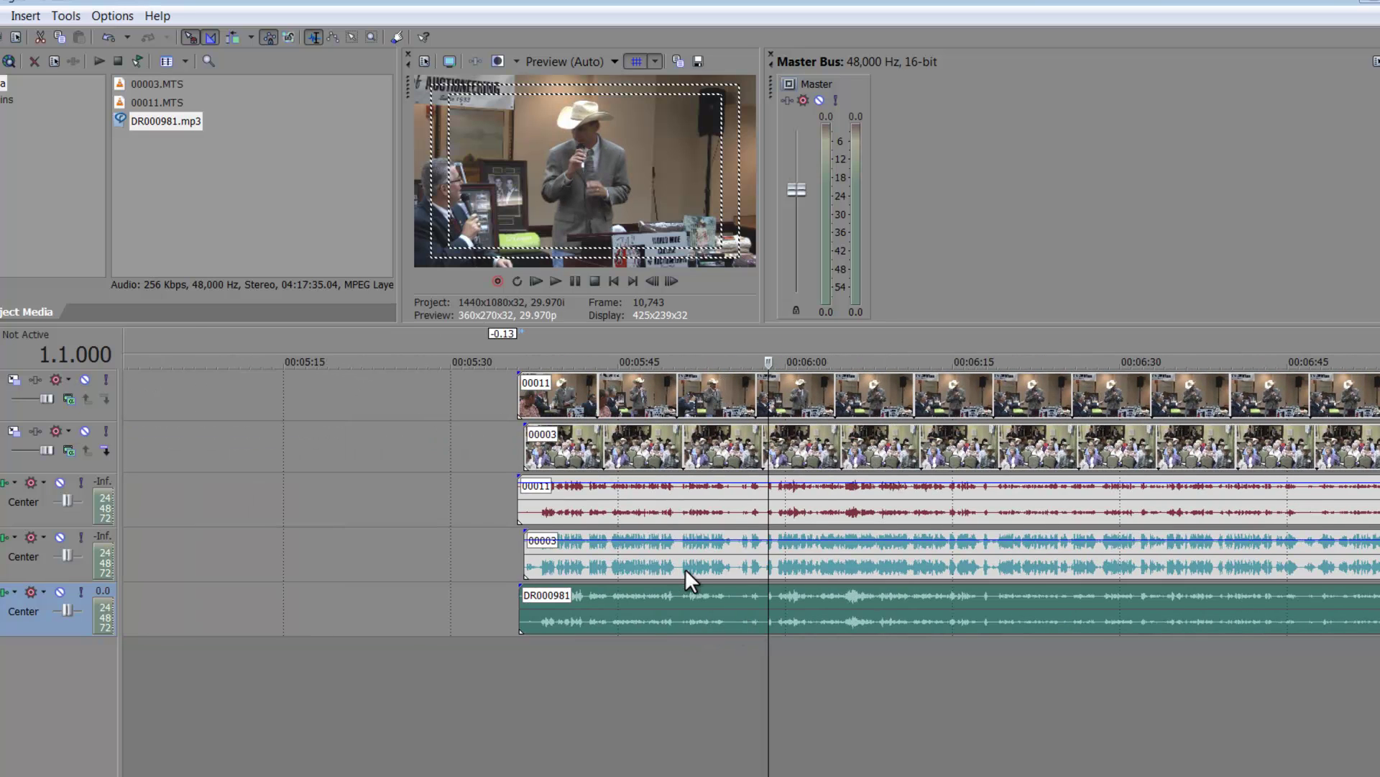
pyautogui.click(684, 567)
pyautogui.scroll(10, 683, 563)
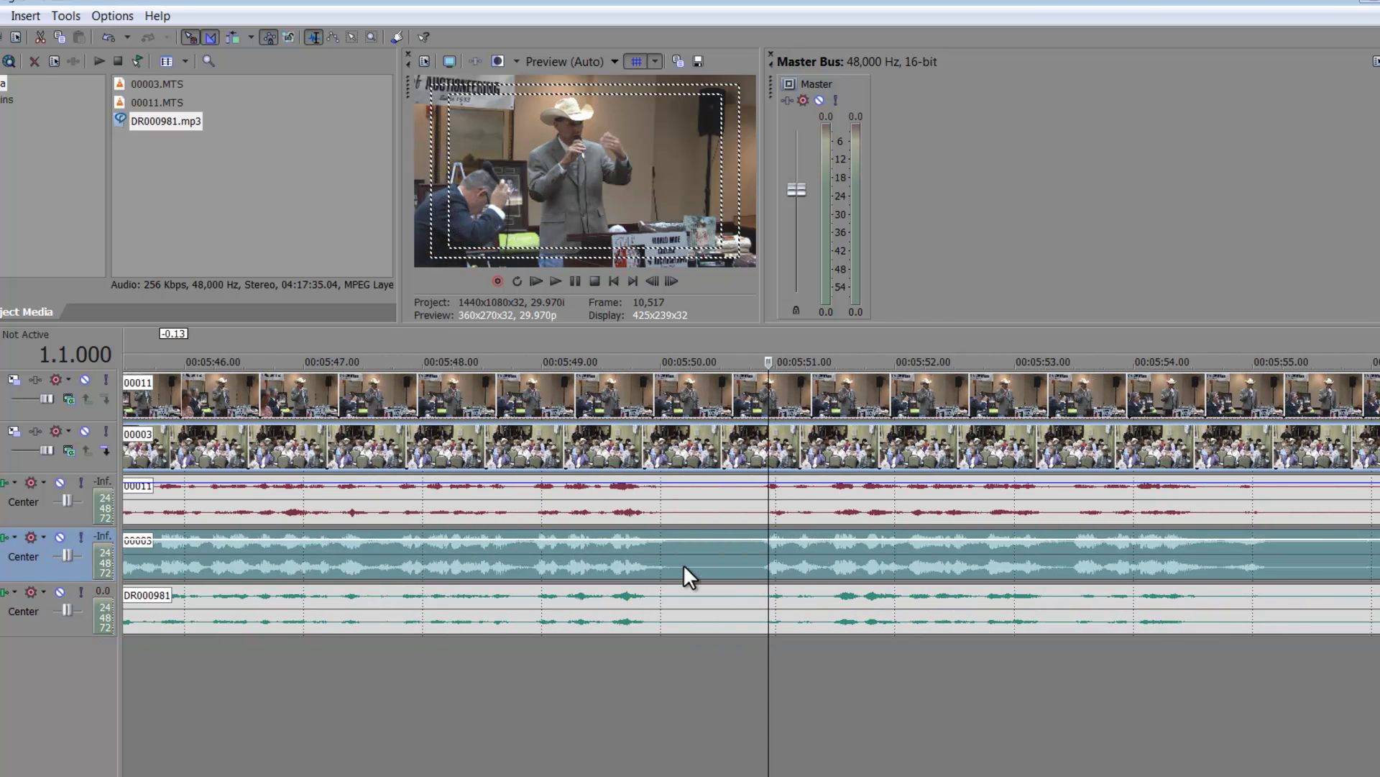
pyautogui.scroll(-6, 683, 563)
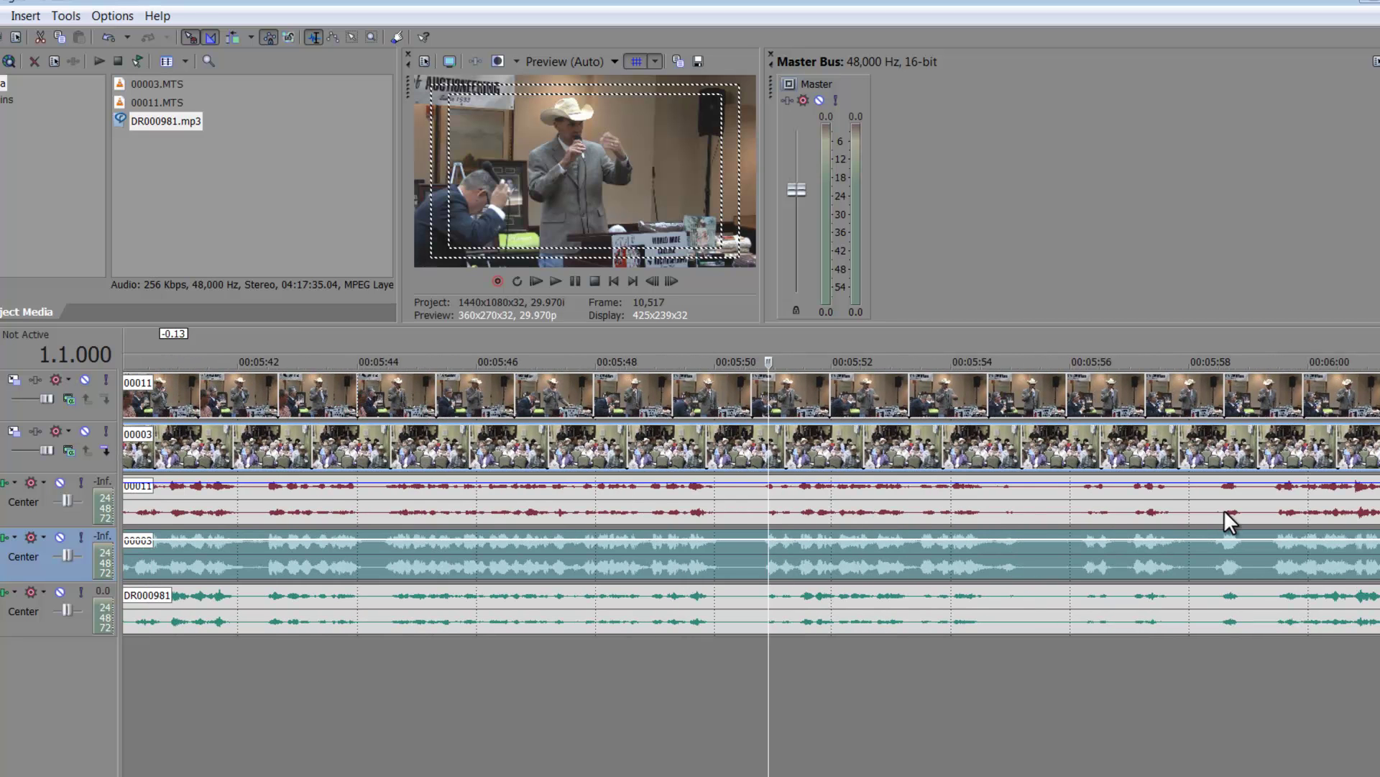
pyautogui.click(1224, 510)
pyautogui.scroll(8, 1223, 510)
pyautogui.scroll(-6, 1168, 516)
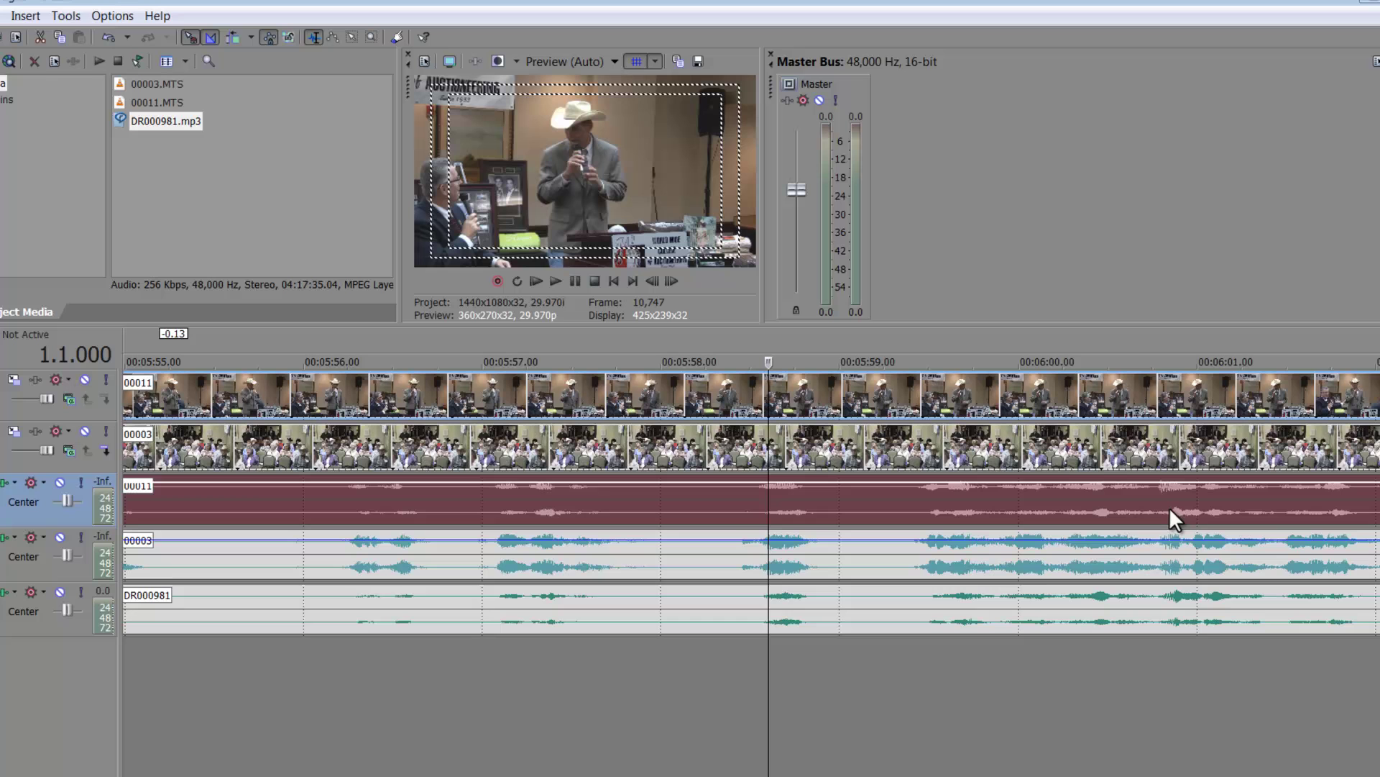
# Step: Zoom out and scrub to 5:59.5, 5:45.7, 5:44 and 6:45 to verify alignment
pyautogui.click(929, 515)
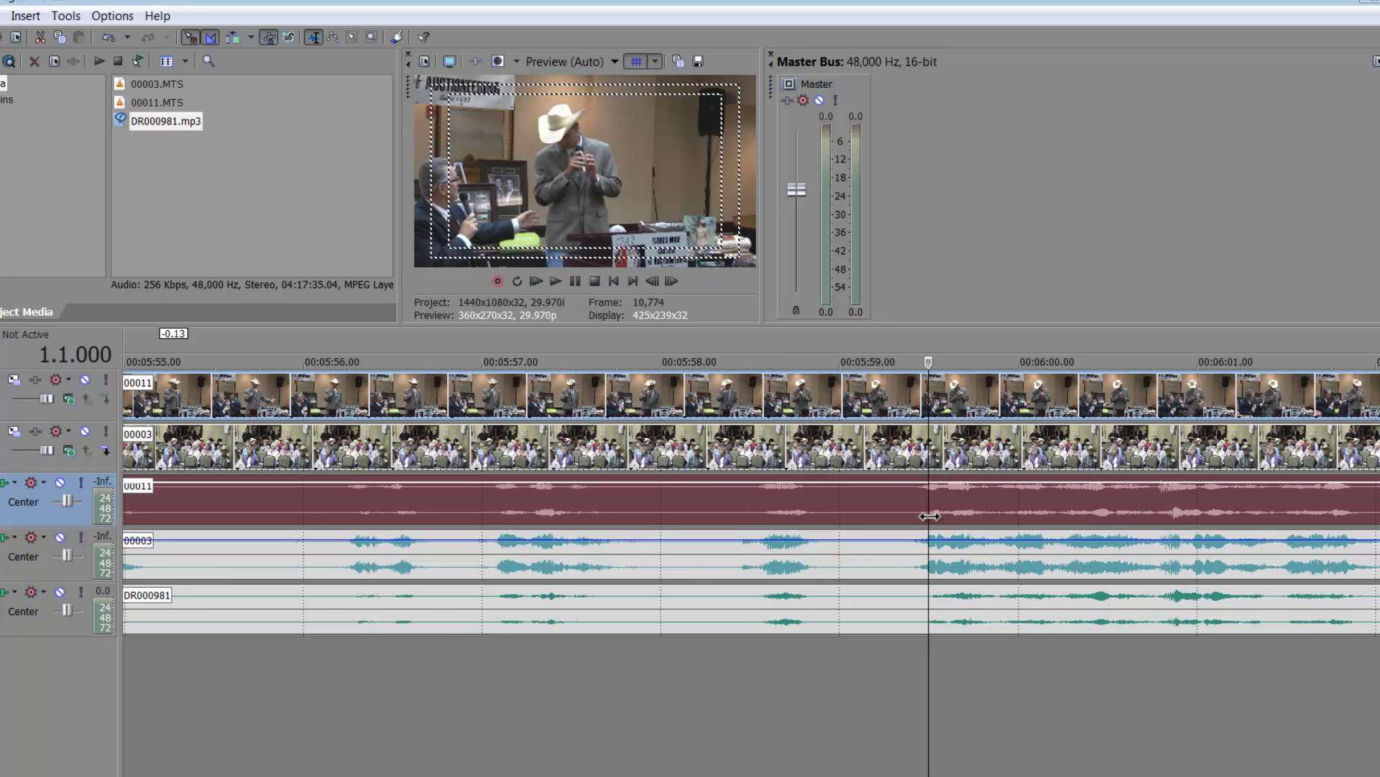
pyautogui.scroll(4, 929, 515)
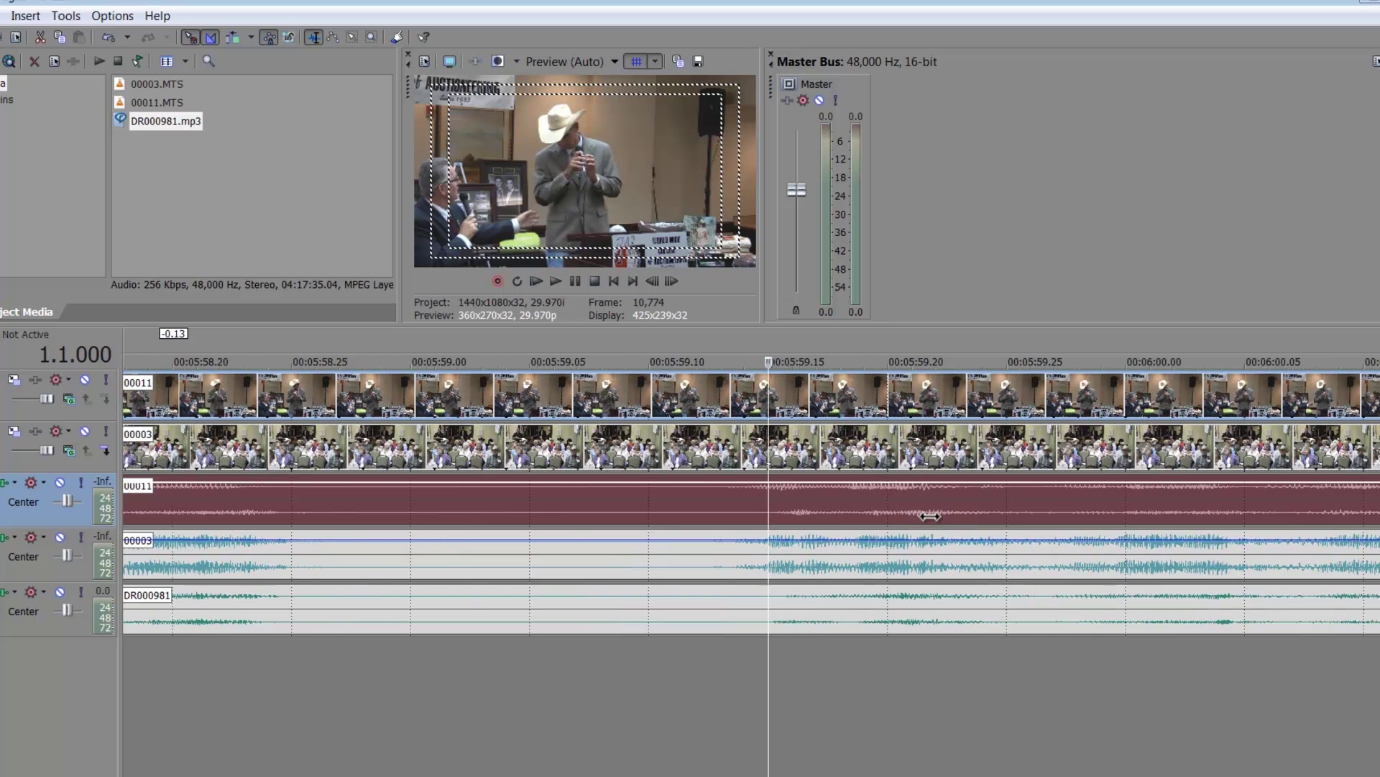
pyautogui.scroll(-8, 869, 579)
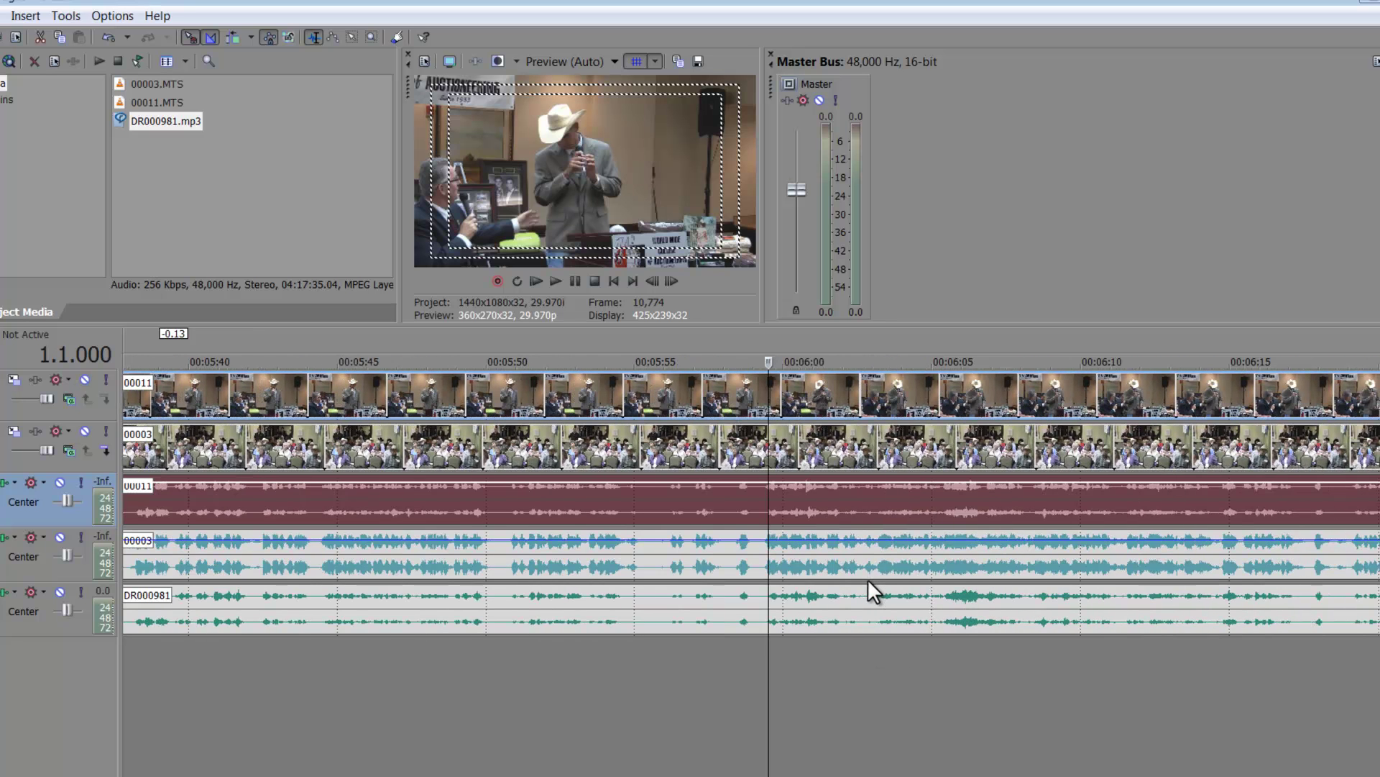
pyautogui.click(666, 667)
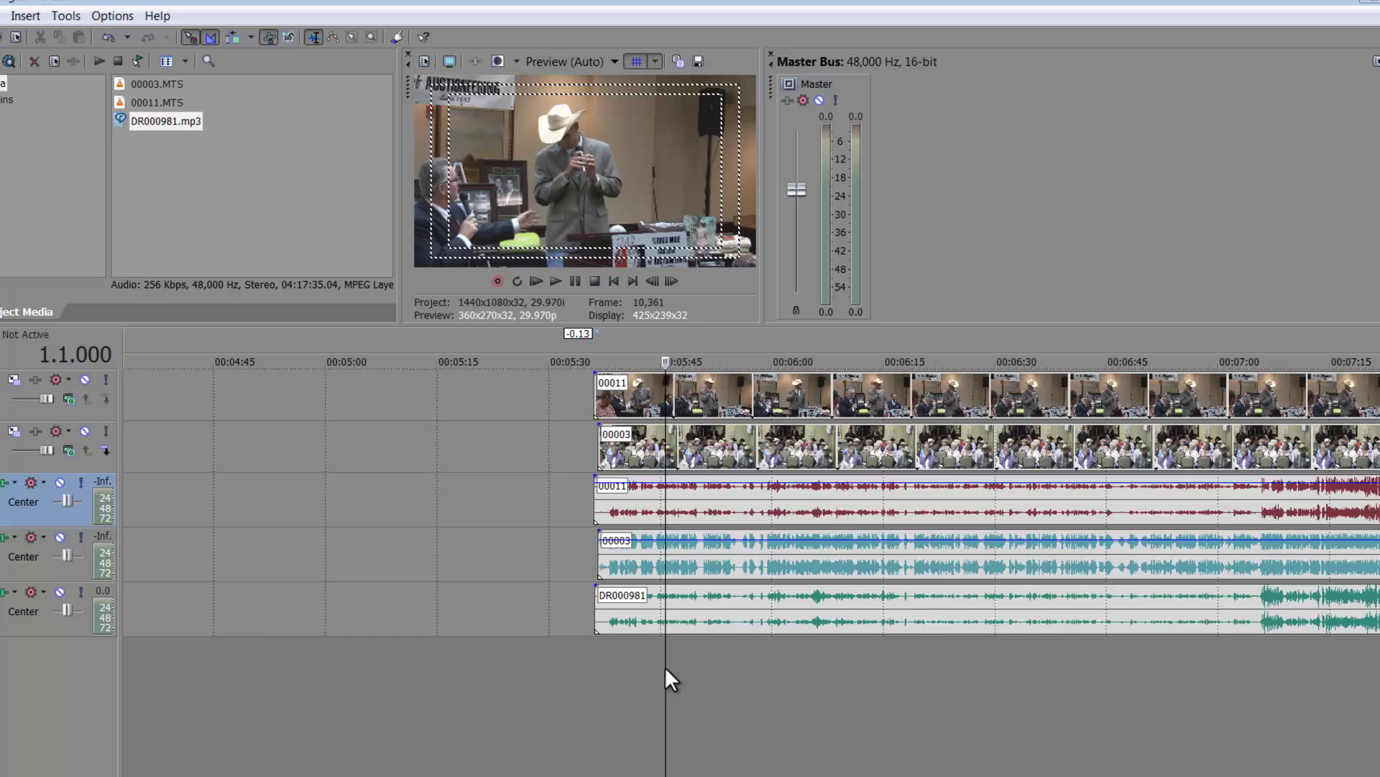
pyautogui.scroll(5, 665, 667)
pyautogui.click(700, 511)
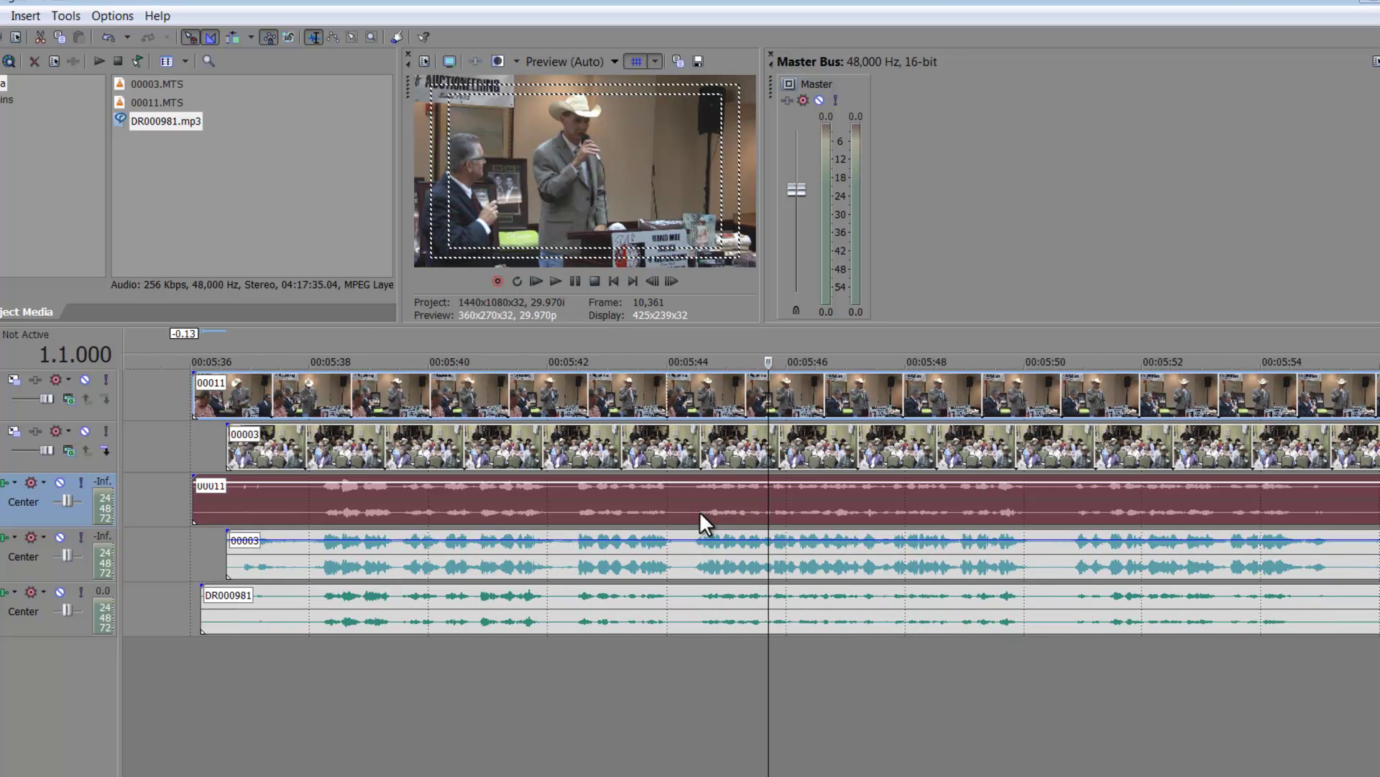
pyautogui.scroll(7, 700, 511)
pyautogui.scroll(-2, 700, 511)
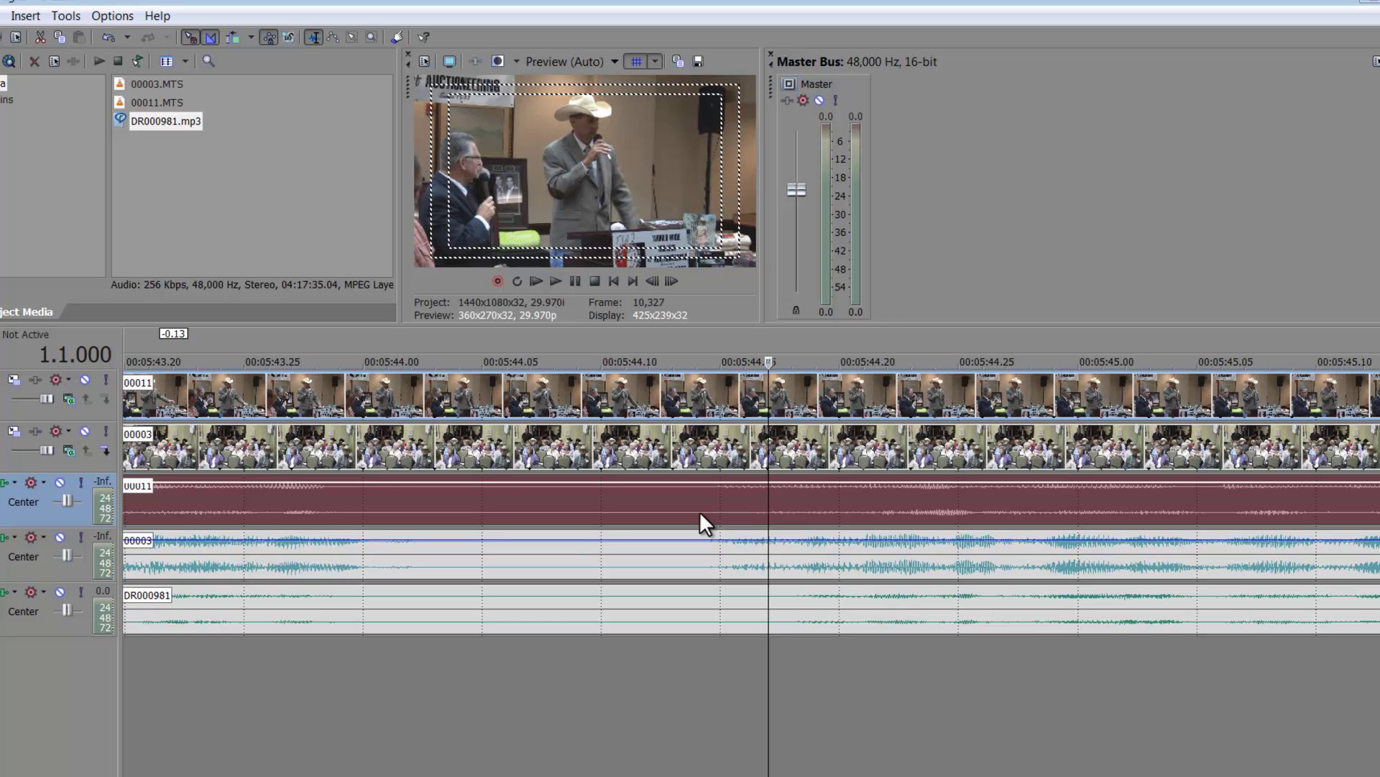
pyautogui.scroll(-10, 680, 528)
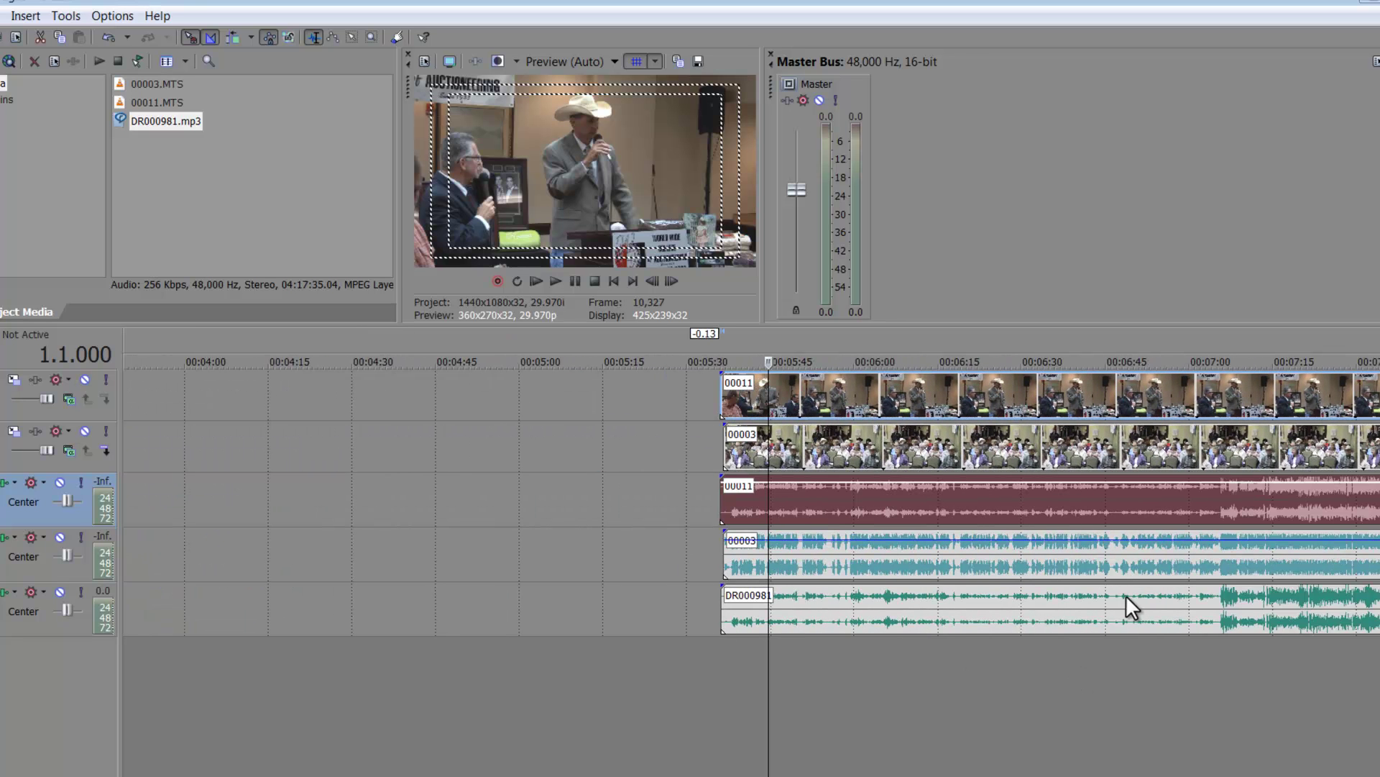
pyautogui.click(1127, 666)
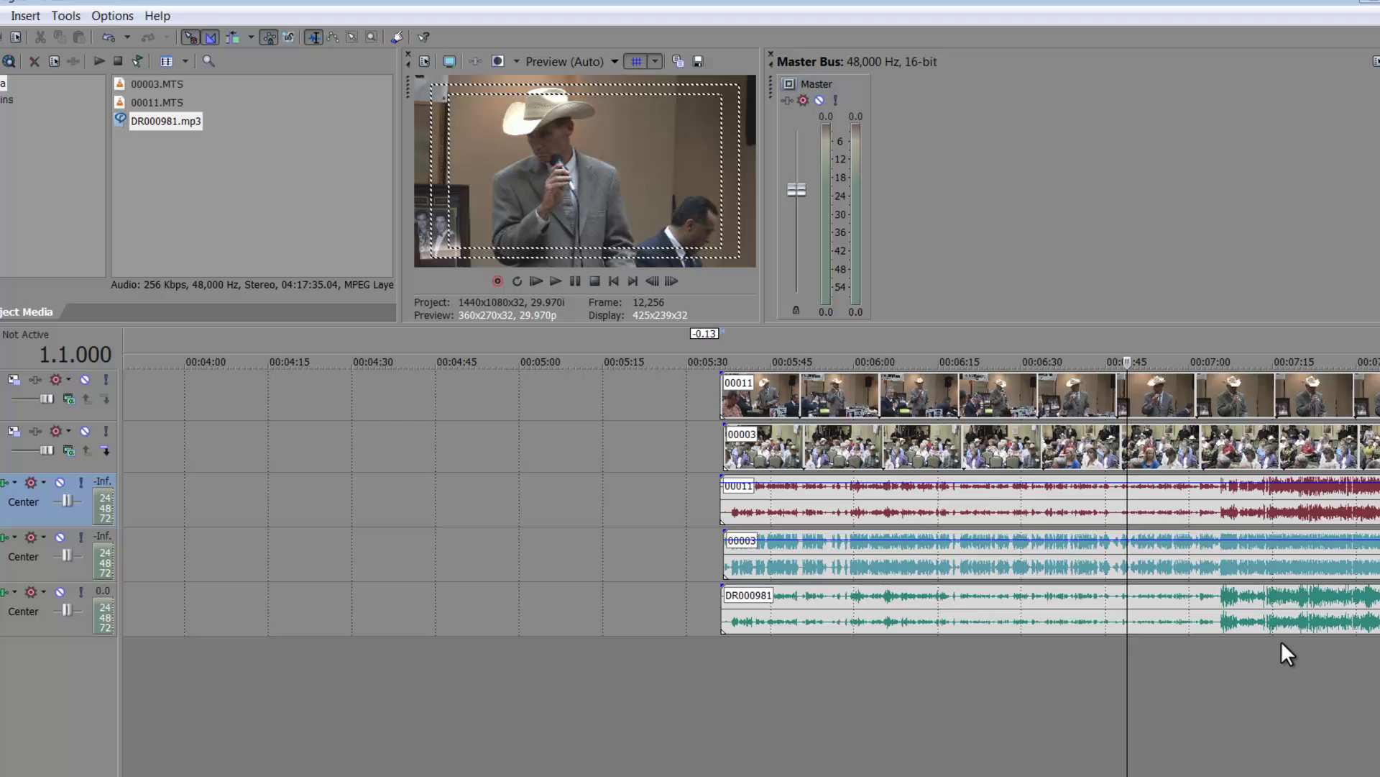
# Step: Jump to about 7:10, zoom in to frame level and select the 00011 audio event
pyautogui.click(1261, 644)
pyautogui.scroll(5, 1261, 645)
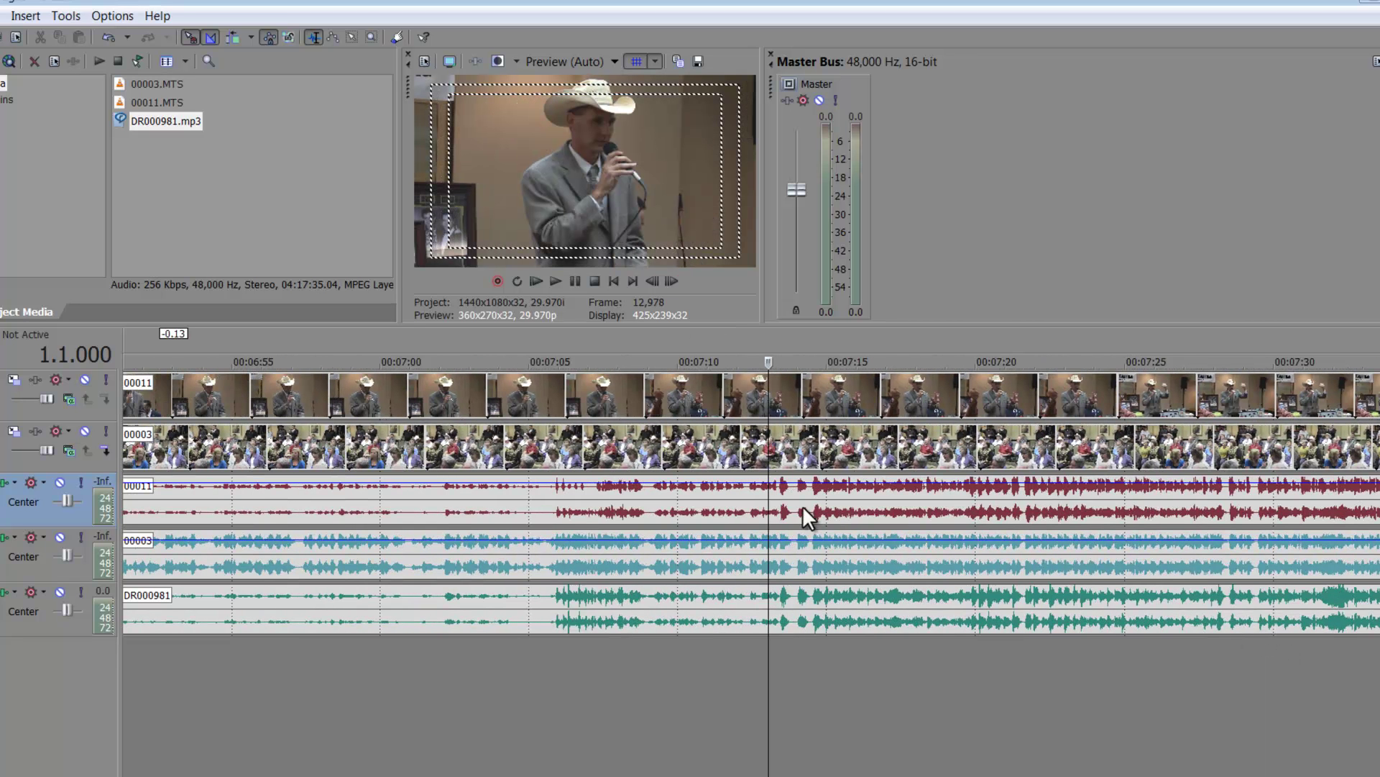
pyautogui.scroll(5, 797, 486)
pyautogui.scroll(3, 797, 486)
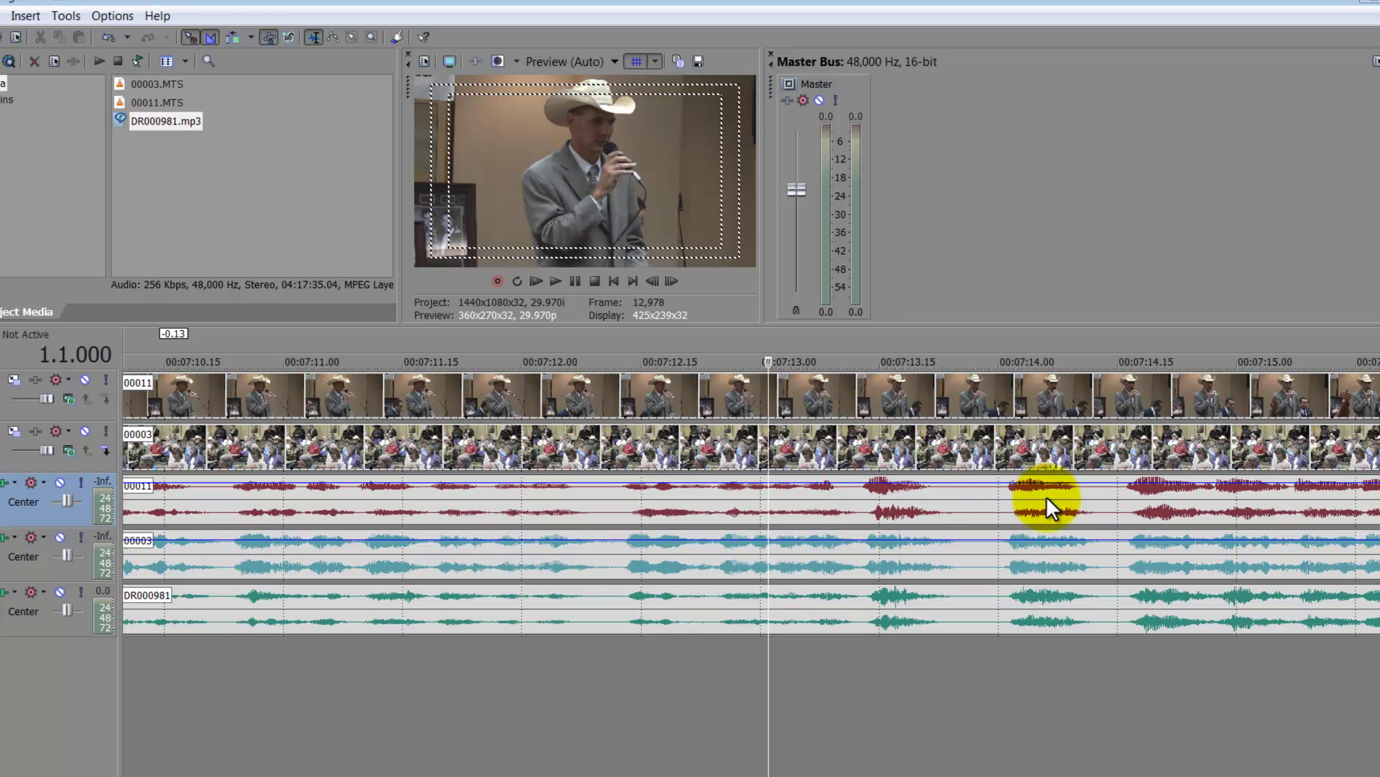
pyautogui.click(1013, 510)
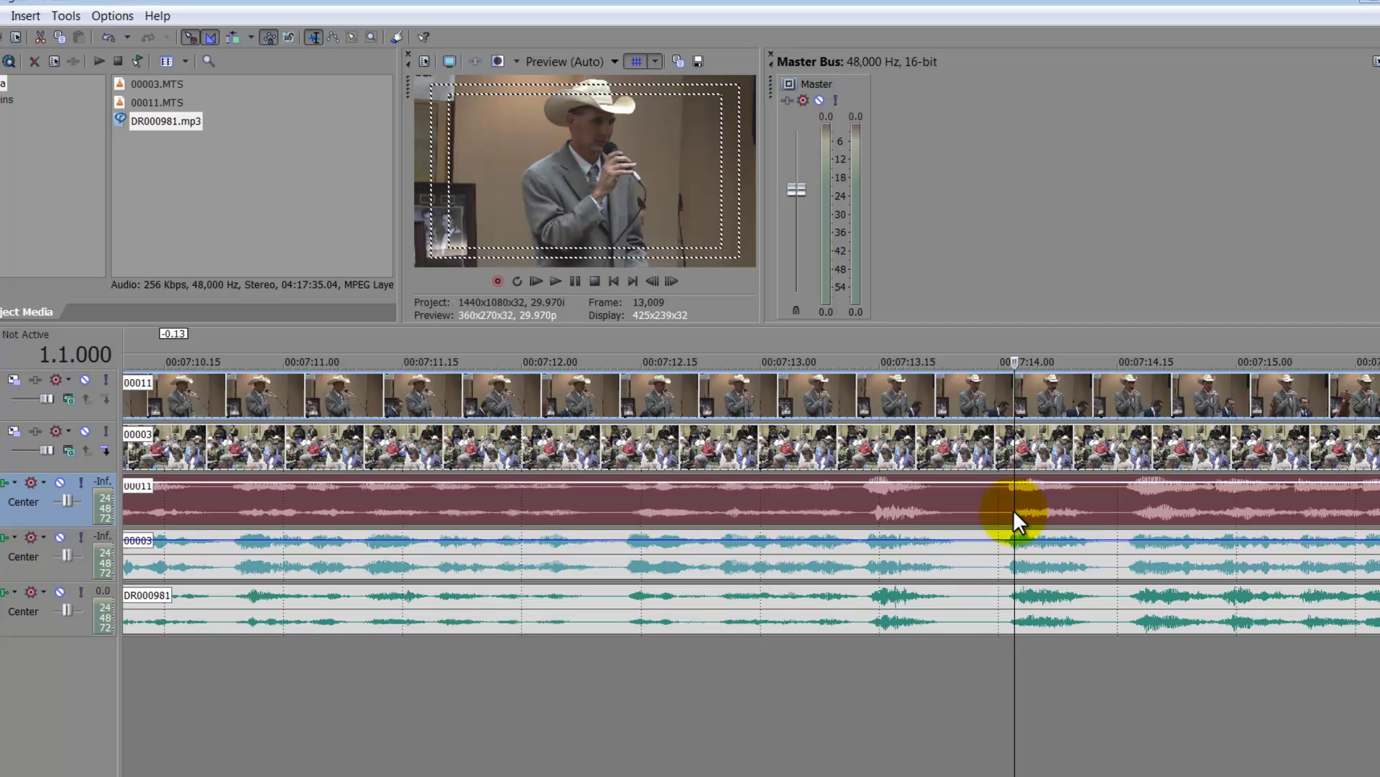
pyautogui.scroll(5, 1012, 509)
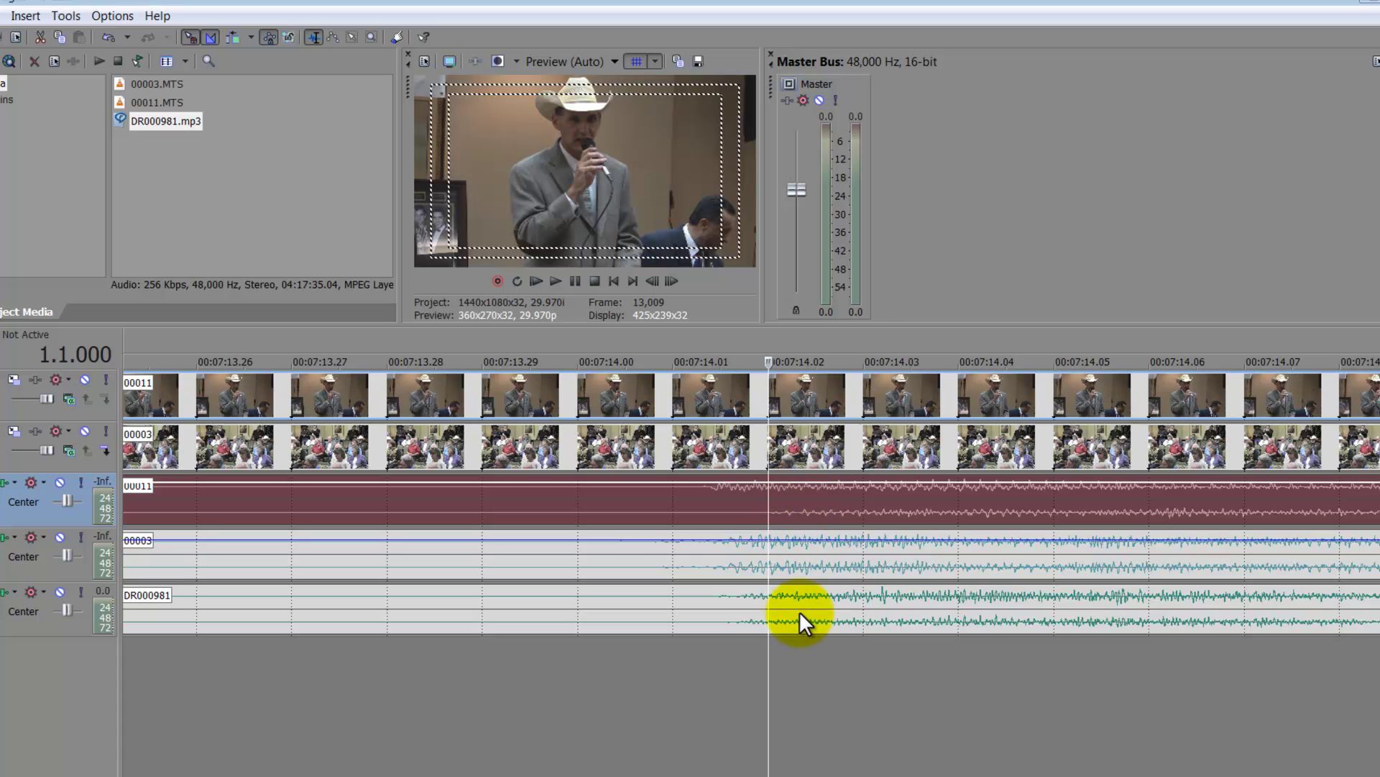
# Step: Nudge the 00011 audio one frame (-0.01) earlier, then zoom out to around 11:00
pyautogui.click(803, 560)
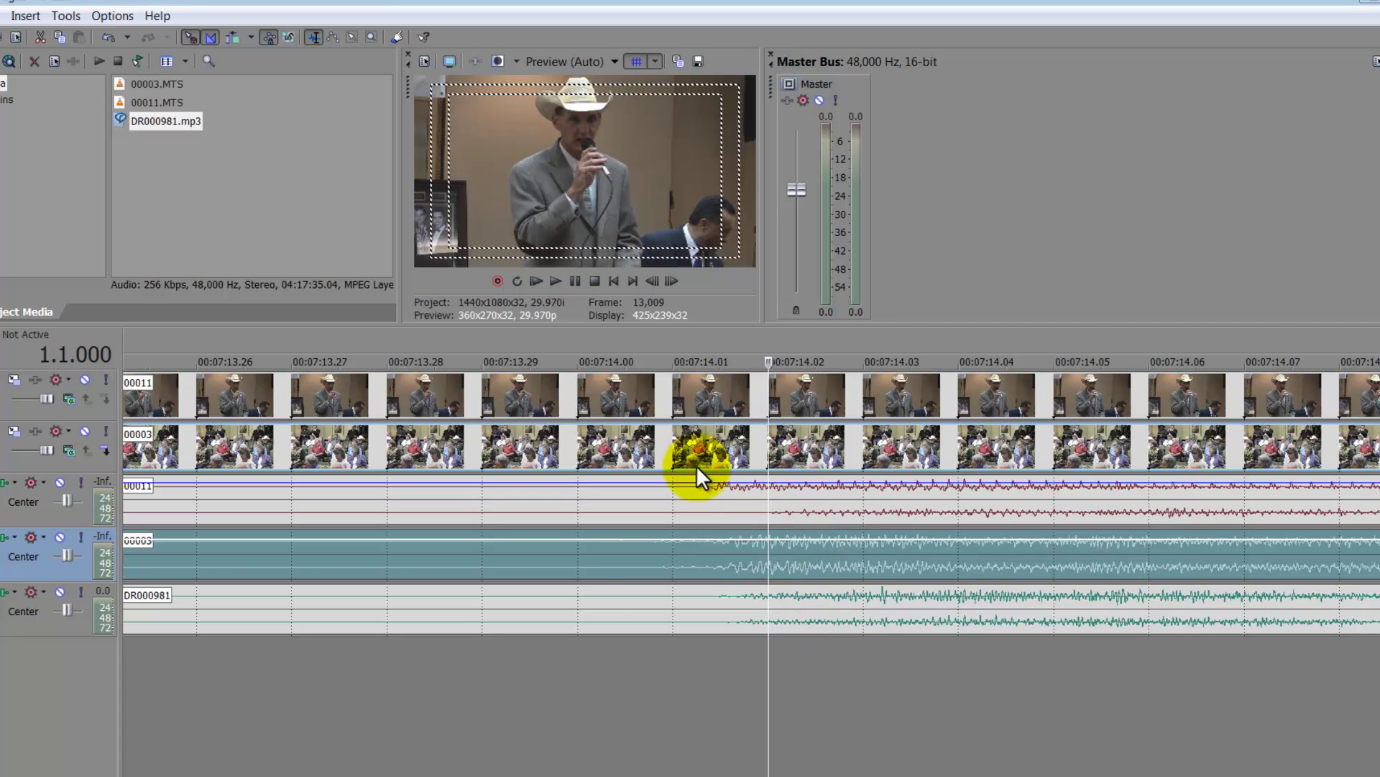
pyautogui.click(710, 486)
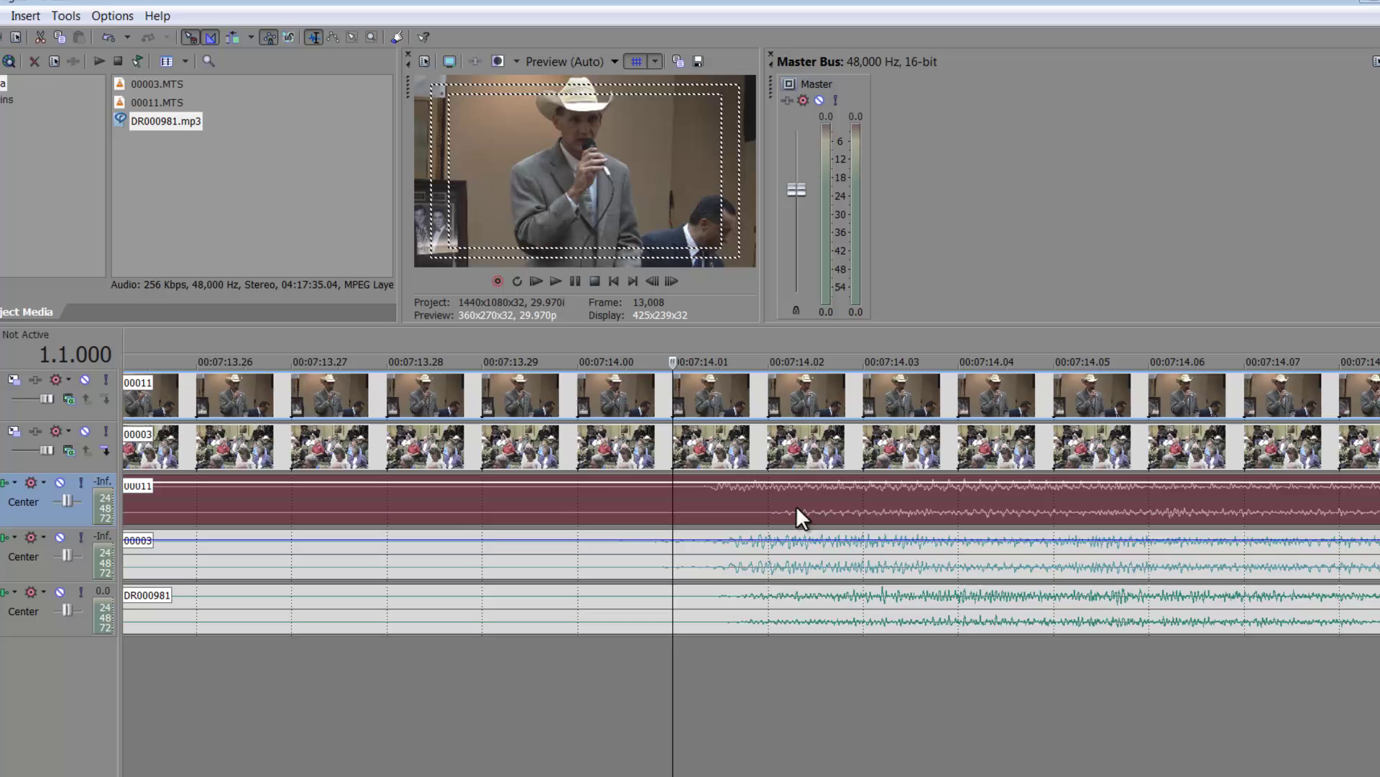
pyautogui.moveTo(796, 507)
pyautogui.mouseDown()
pyautogui.moveTo(811, 517)
pyautogui.moveTo(754, 512)
pyautogui.moveTo(770, 510)
pyautogui.mouseUp()
pyautogui.click(771, 511)
pyautogui.scroll(-4, 770, 510)
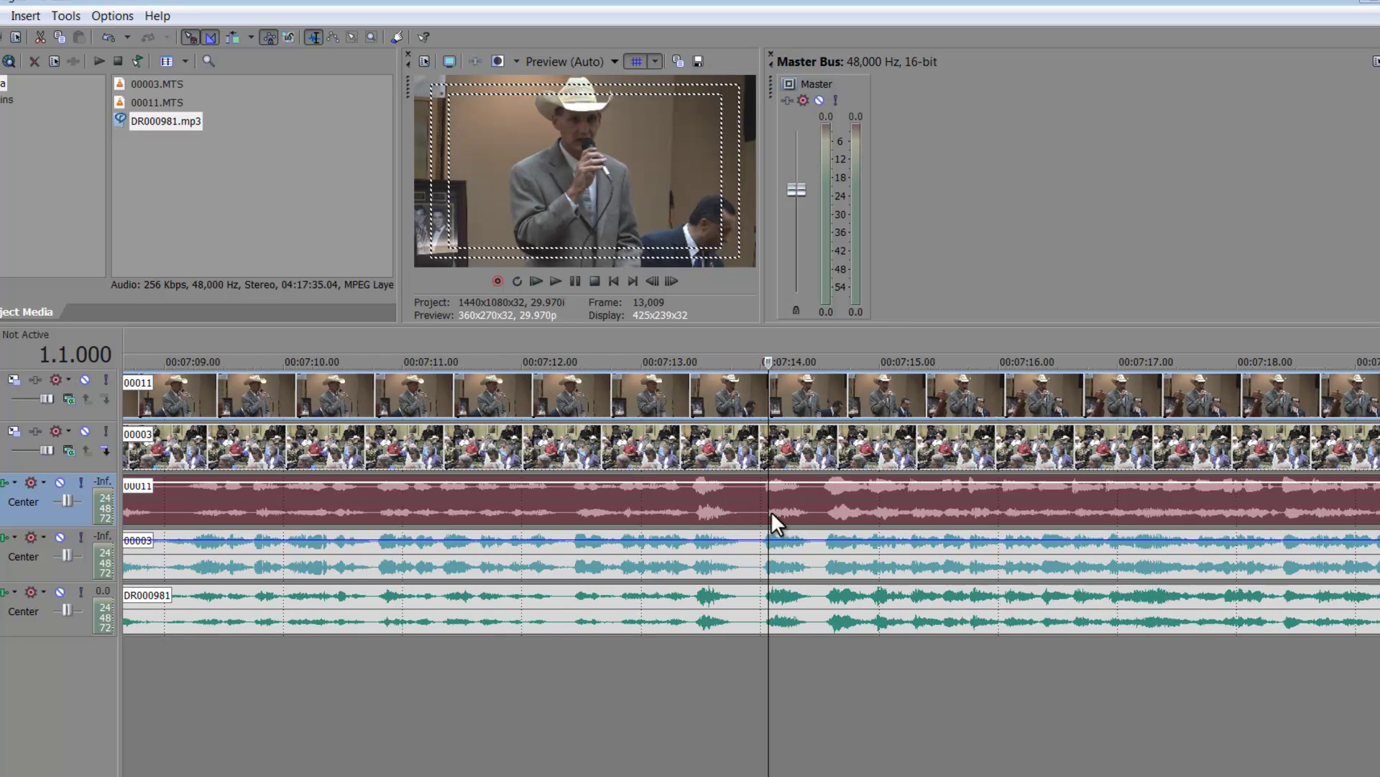
pyautogui.scroll(-6, 933, 496)
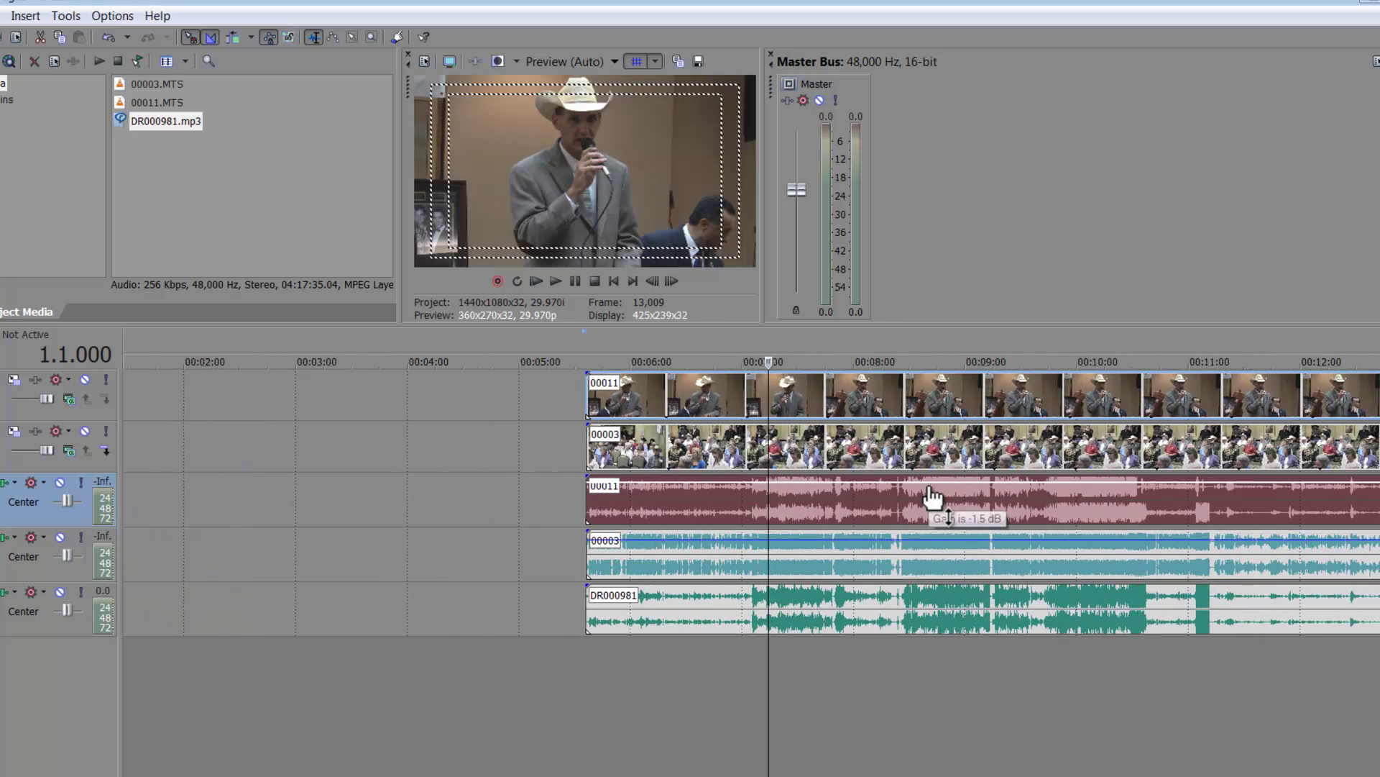
pyautogui.click(1231, 507)
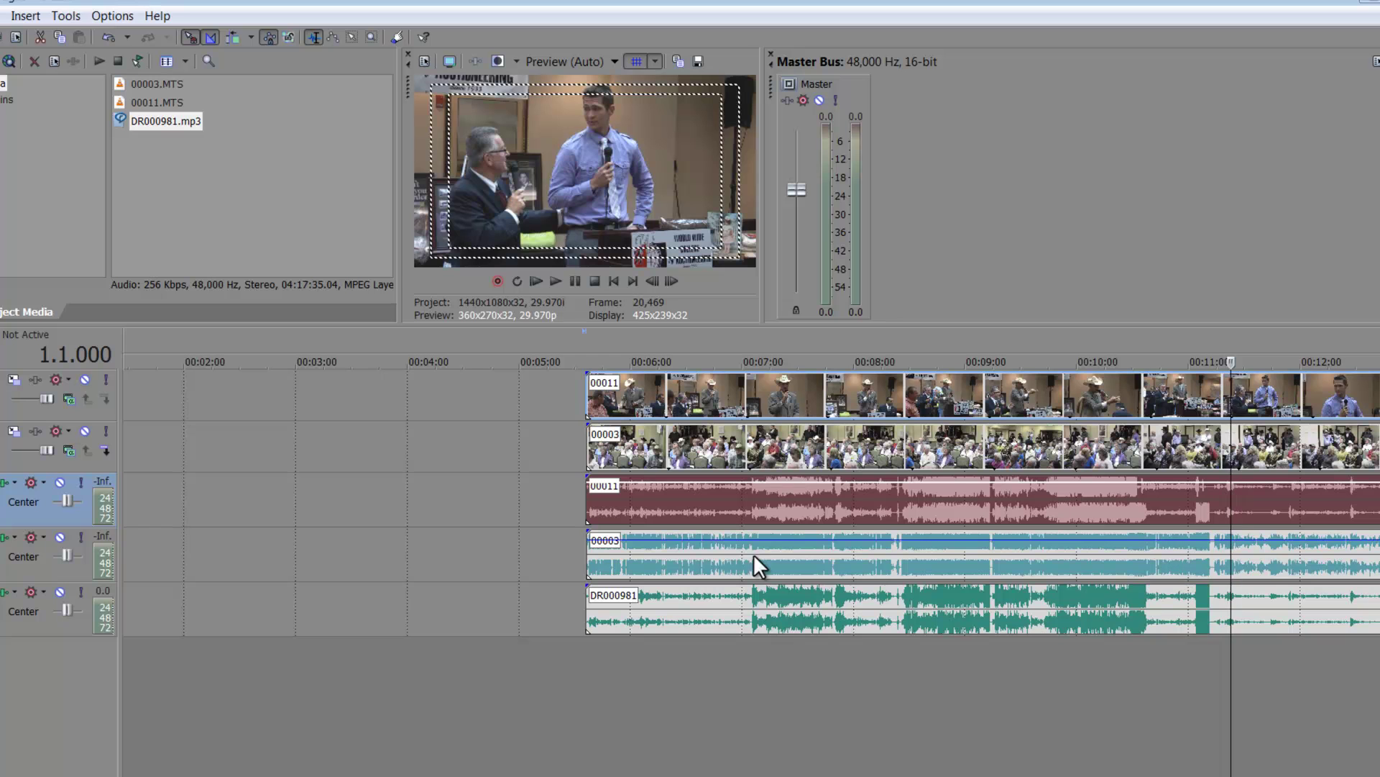
pyautogui.click(899, 515)
pyautogui.scroll(-3, 898, 515)
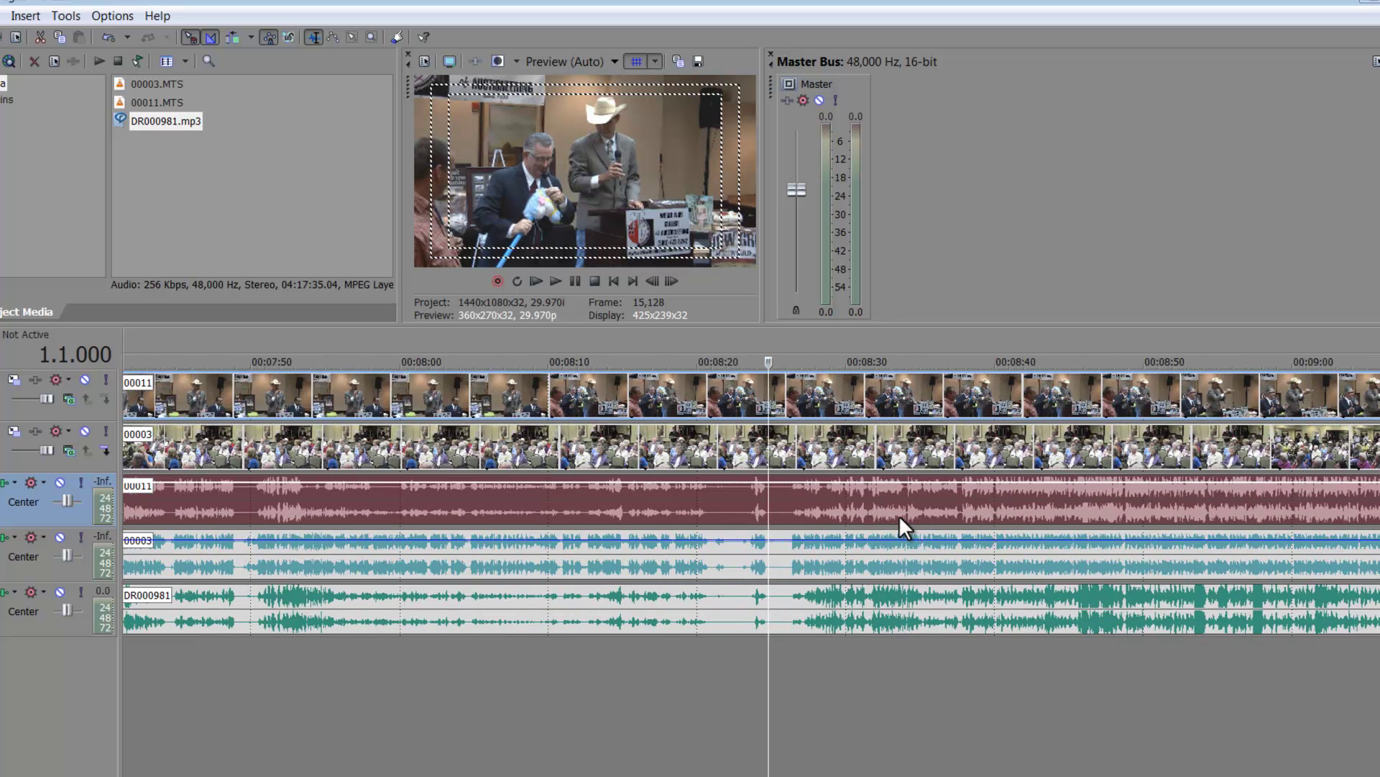
pyautogui.click(653, 667)
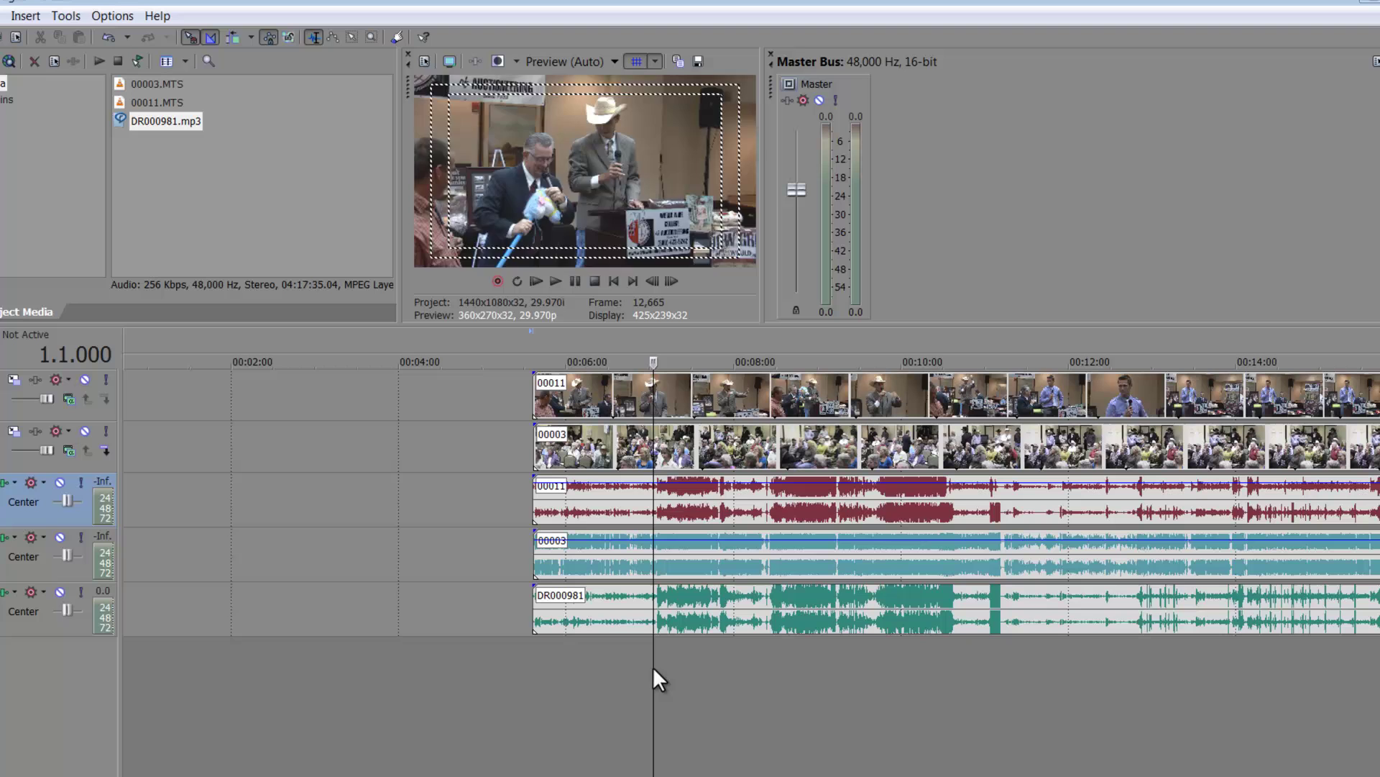
pyautogui.click(591, 674)
pyautogui.click(640, 683)
pyautogui.press('space')
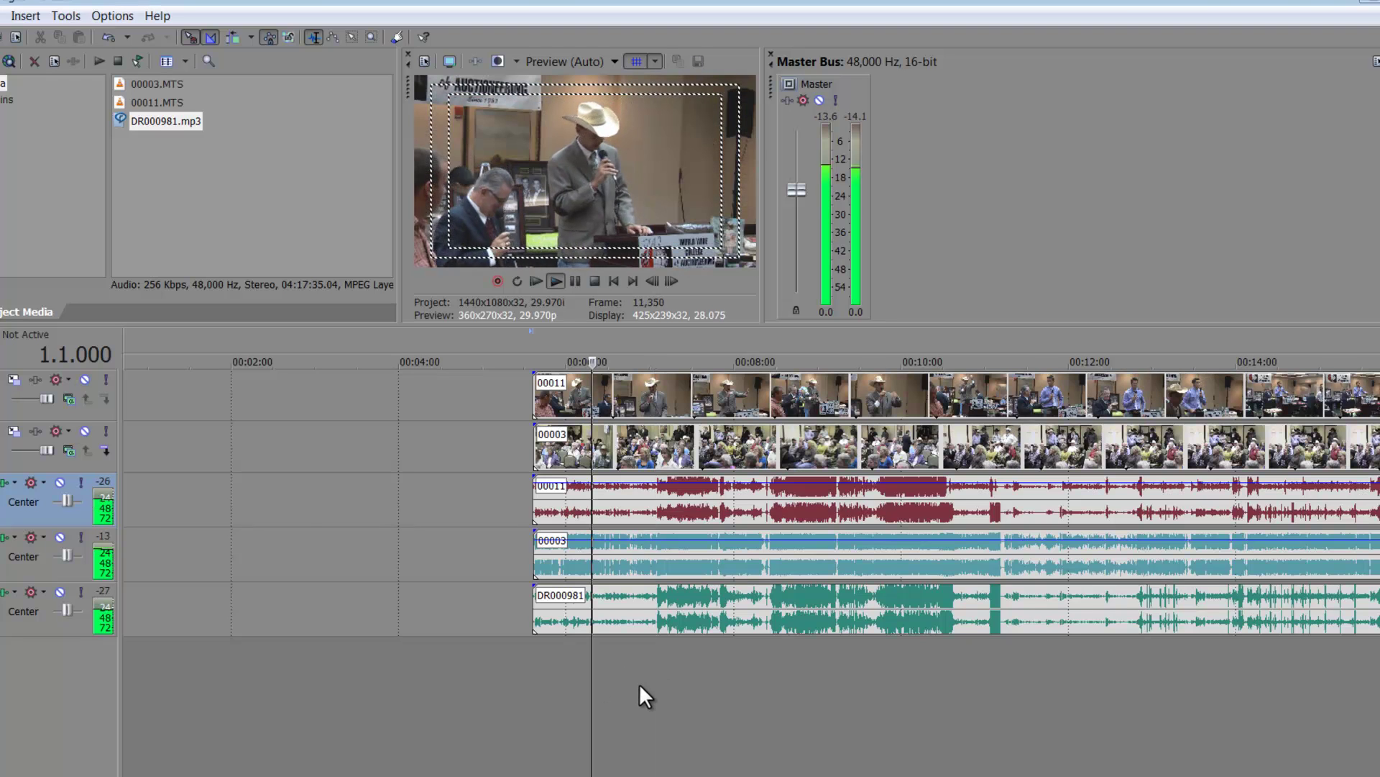
pyautogui.scroll(6, 640, 683)
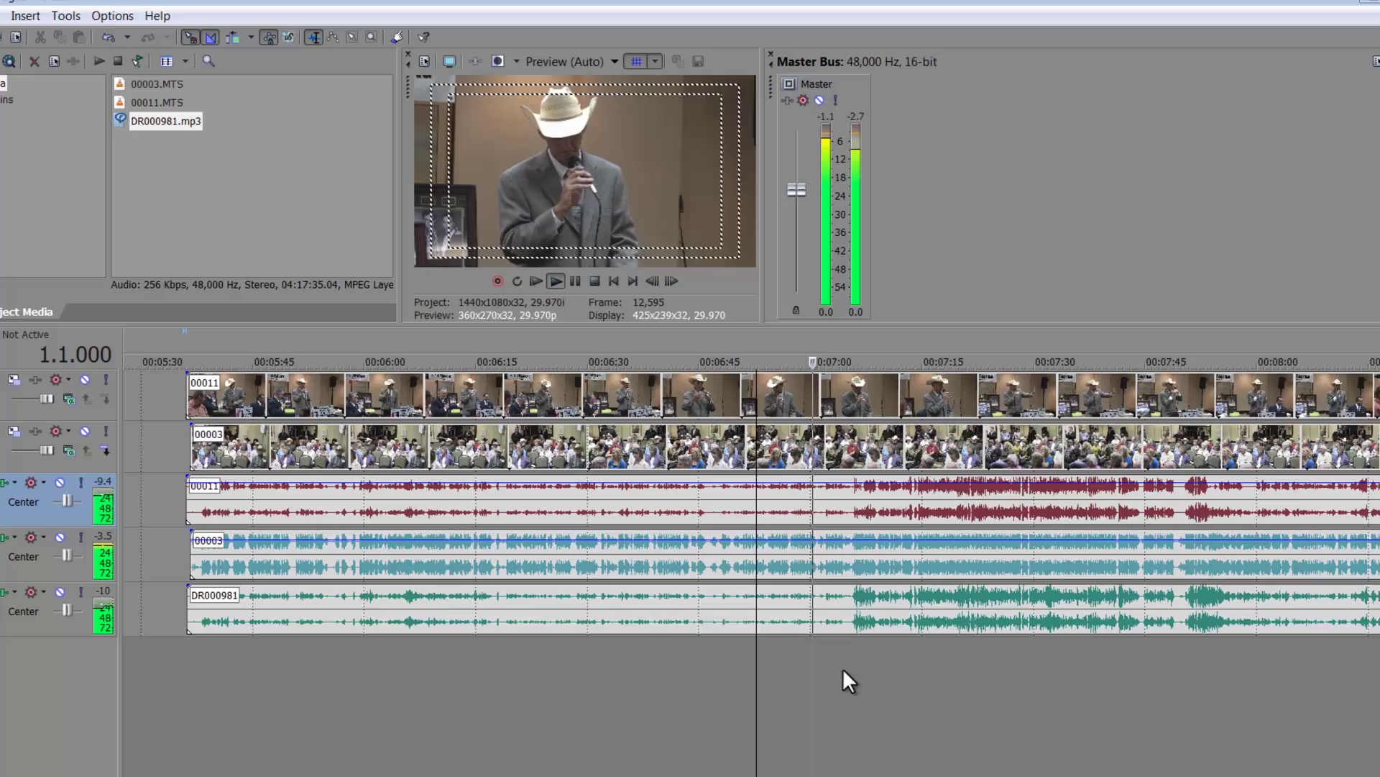
pyautogui.click(842, 668)
pyautogui.click(876, 676)
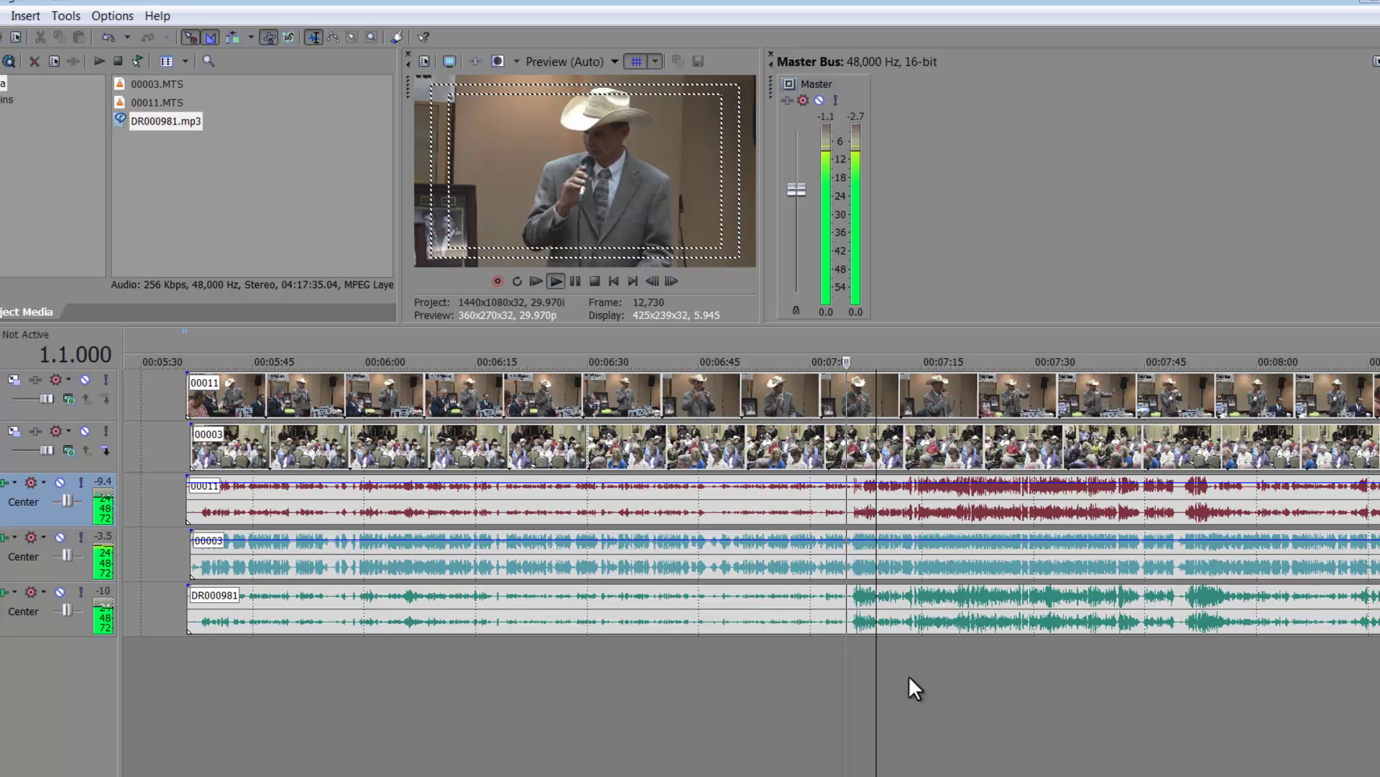
pyautogui.click(994, 679)
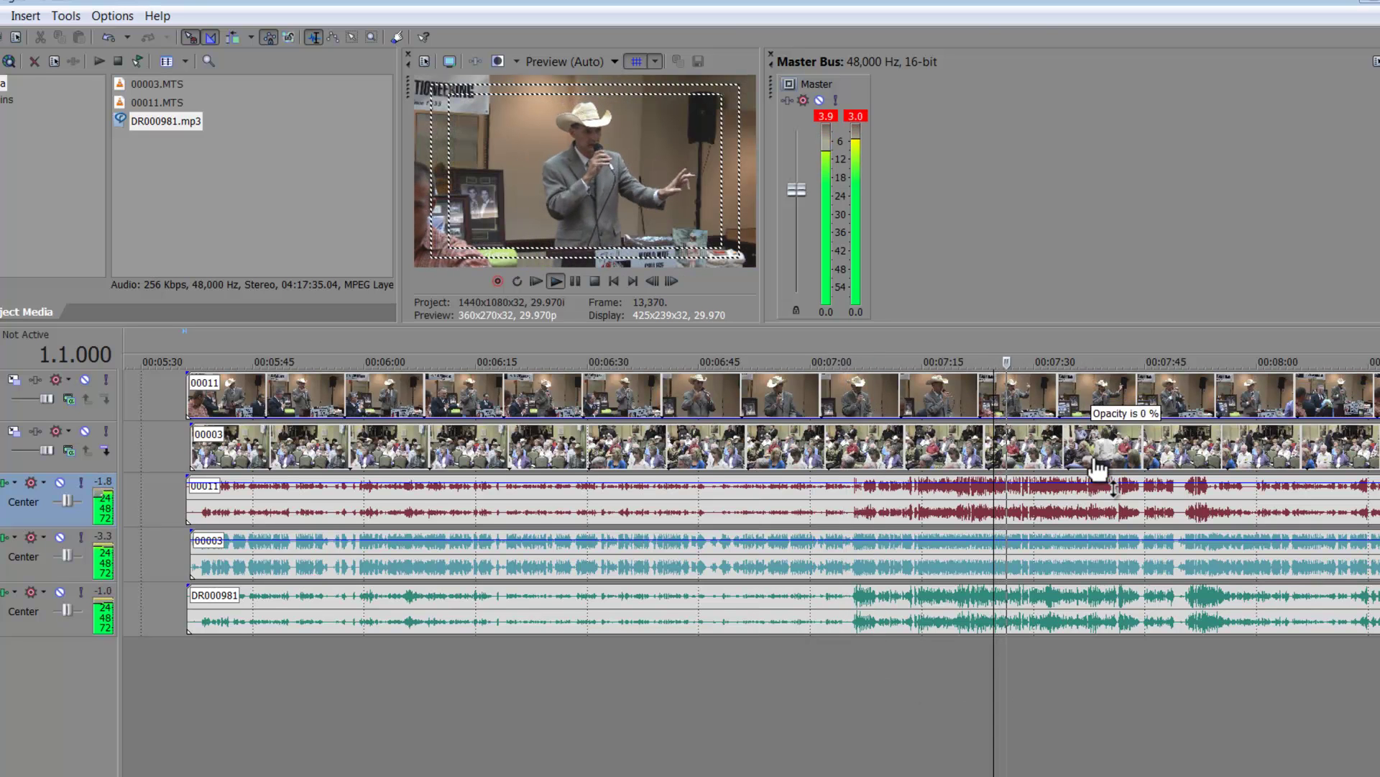
pyautogui.scroll(-1, 1102, 624)
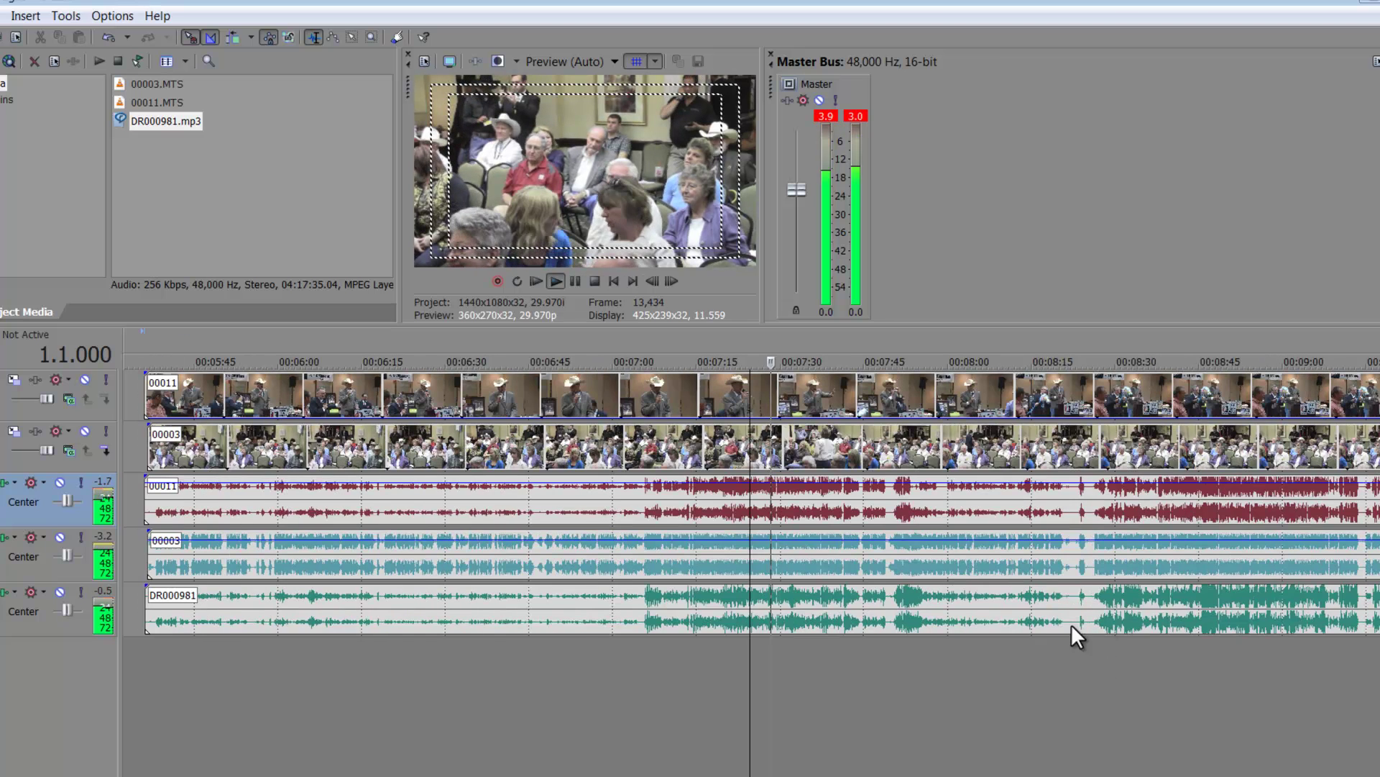
pyautogui.click(852, 705)
pyautogui.press('Return')
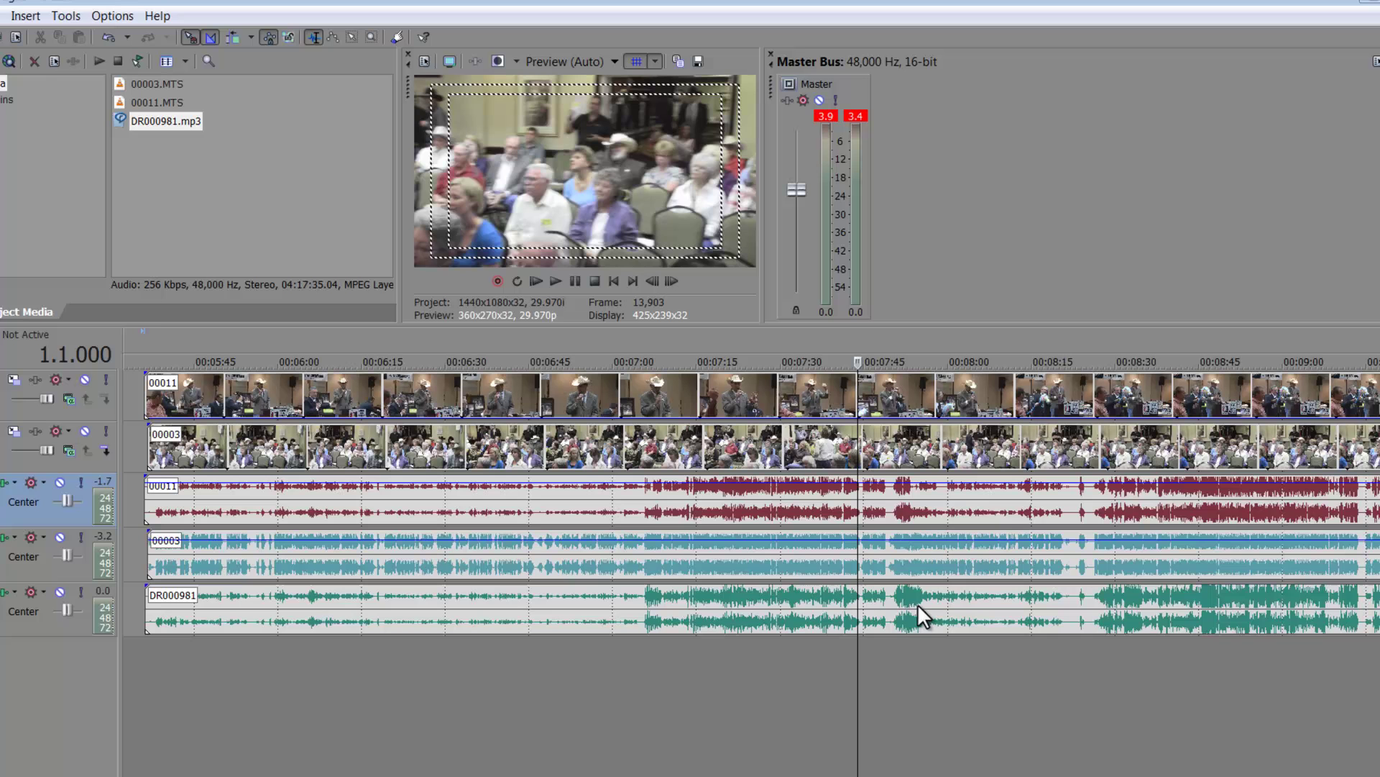
# Step: Zoom in at 00:07:30 and drag the 00003 video track's border down to enlarge it
pyautogui.click(782, 408)
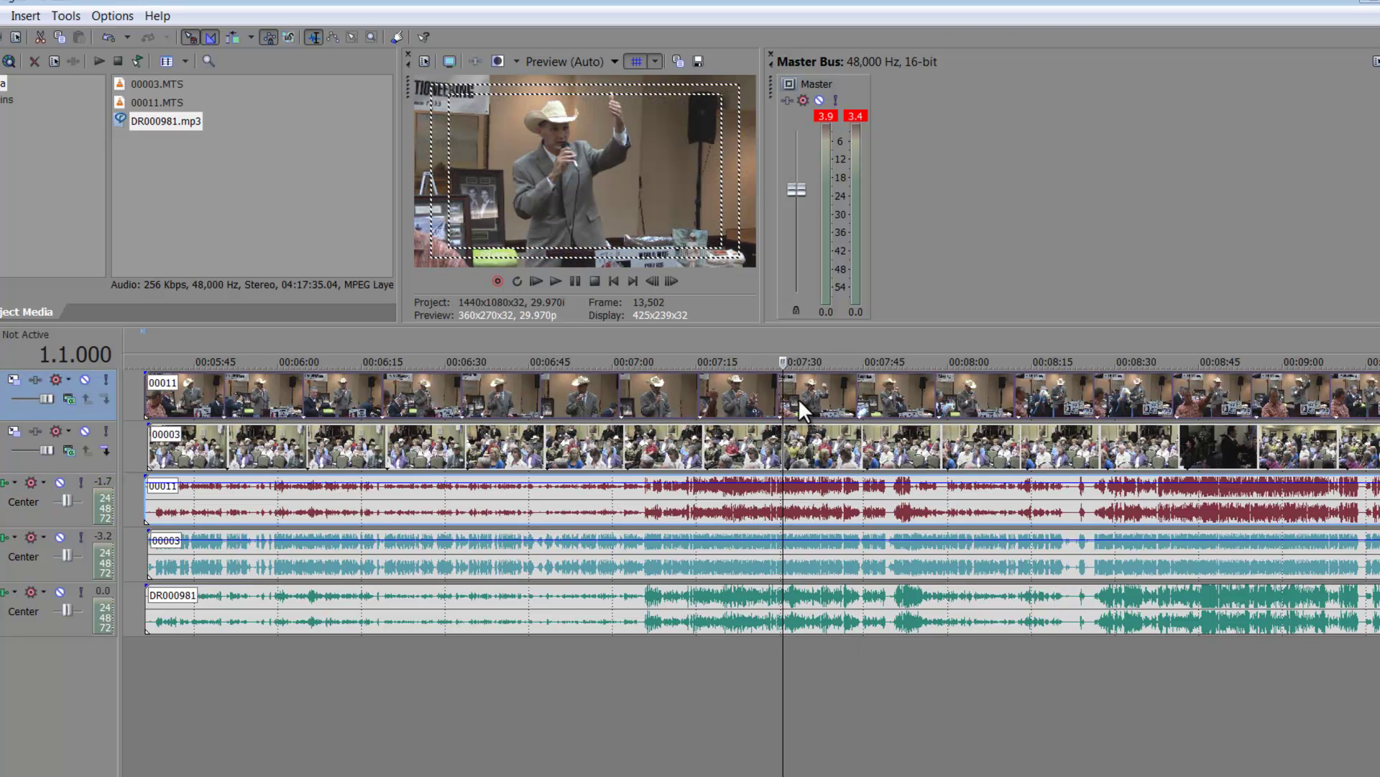
pyautogui.scroll(5, 798, 398)
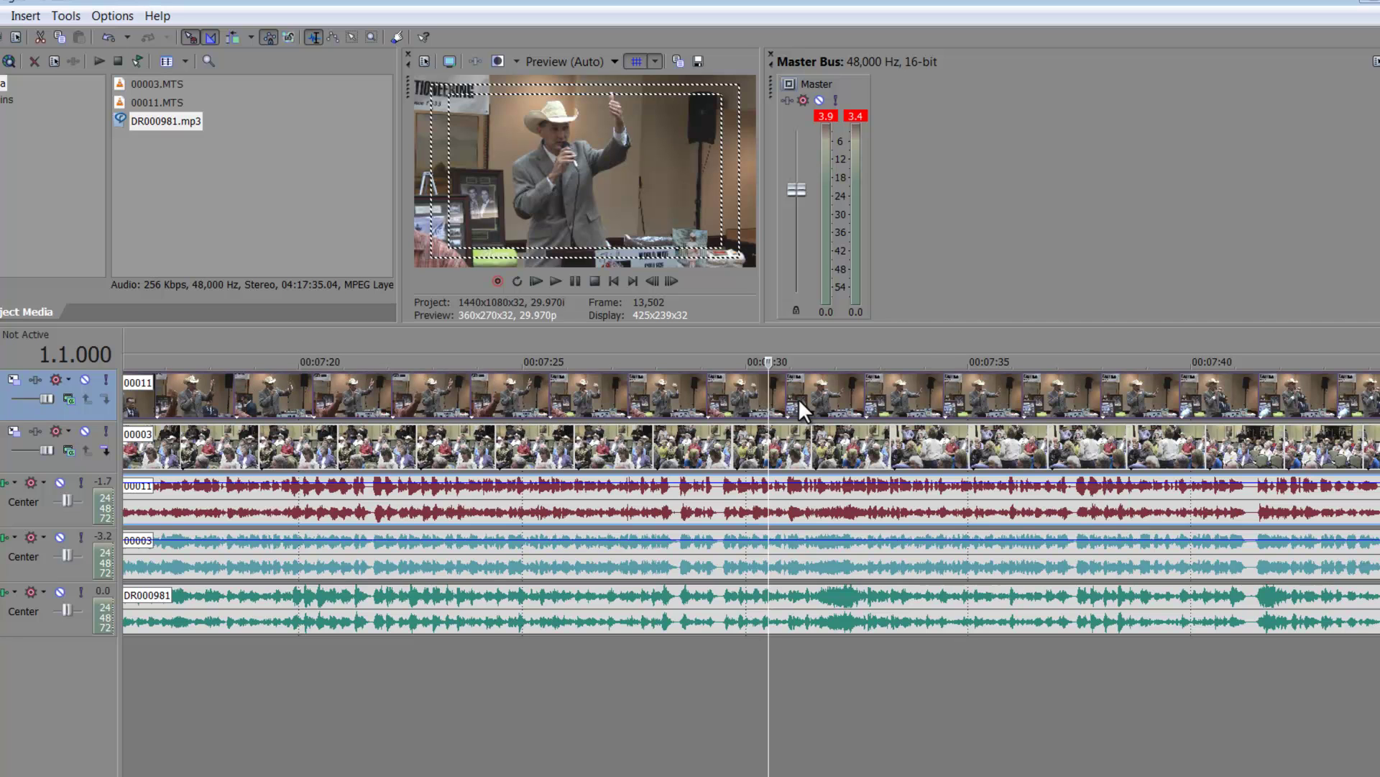
pyautogui.scroll(2, 798, 398)
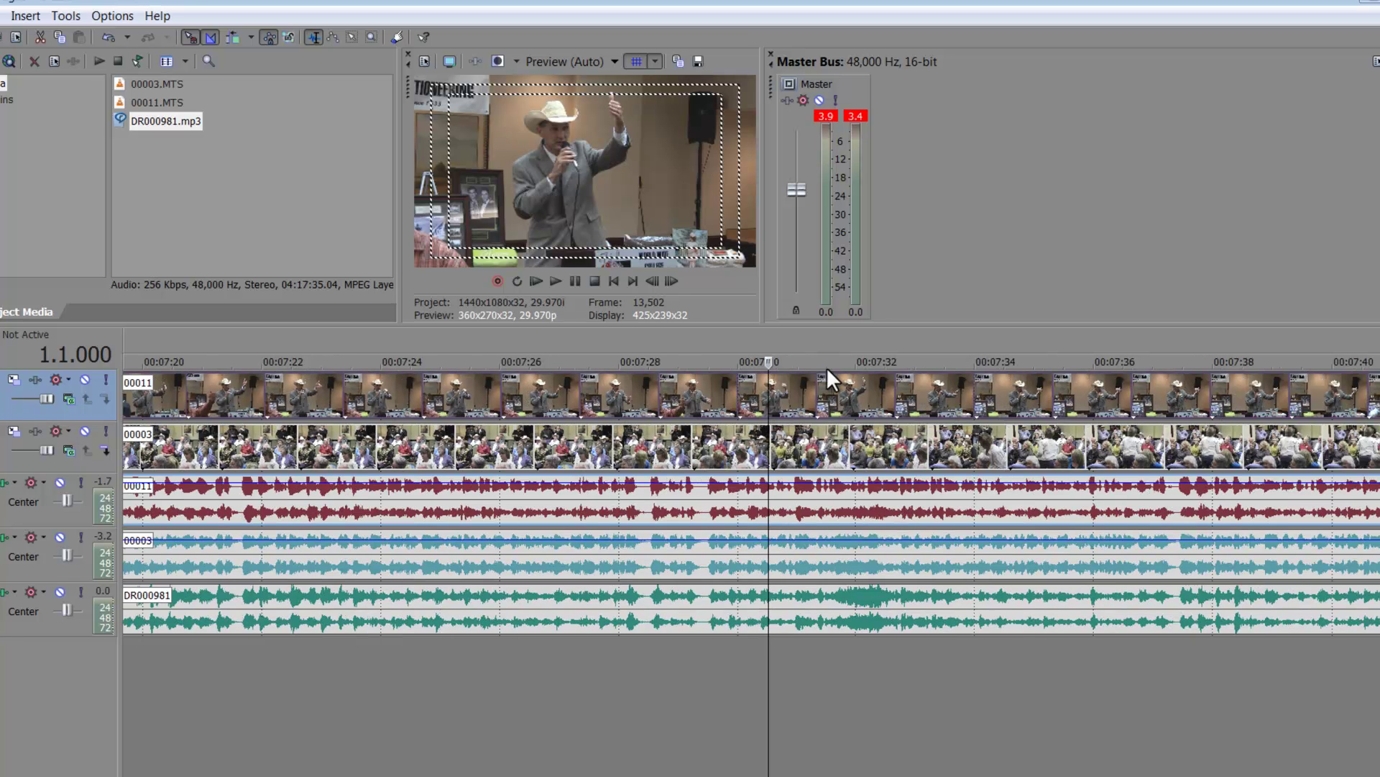
pyautogui.click(857, 455)
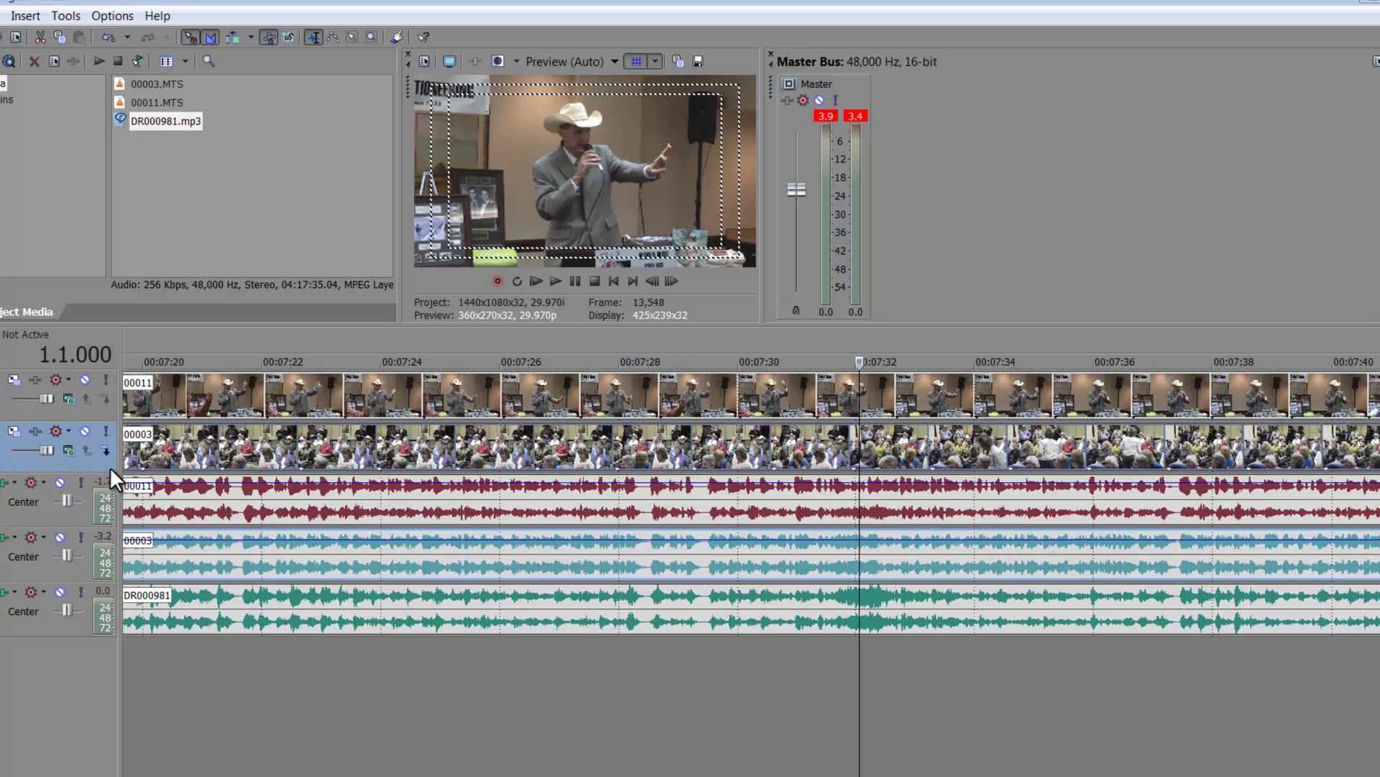
pyautogui.moveTo(109, 473); pyautogui.dragTo(110, 503)
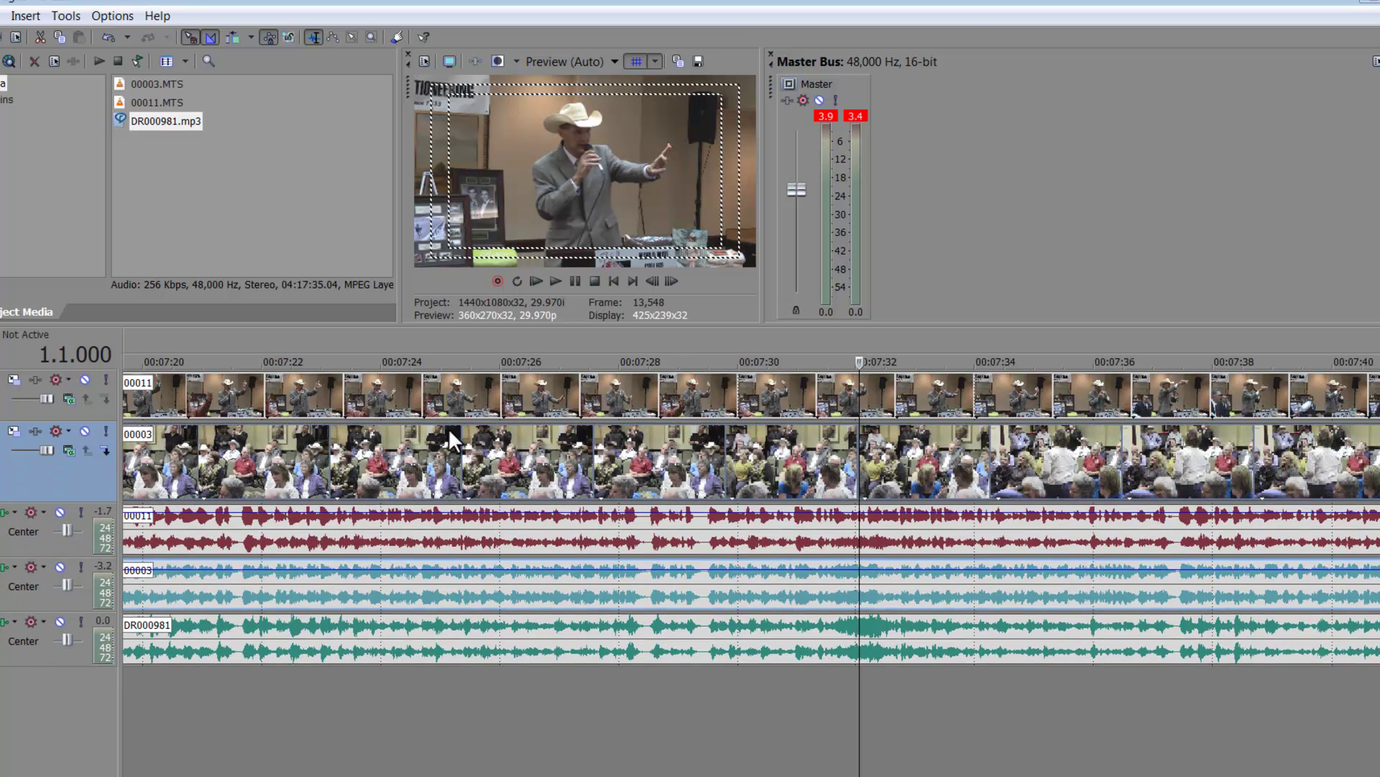
# Step: Scrub through 7:25, 7:35 and 7:37, then zoom out and jump to about 8:47
pyautogui.click(456, 451)
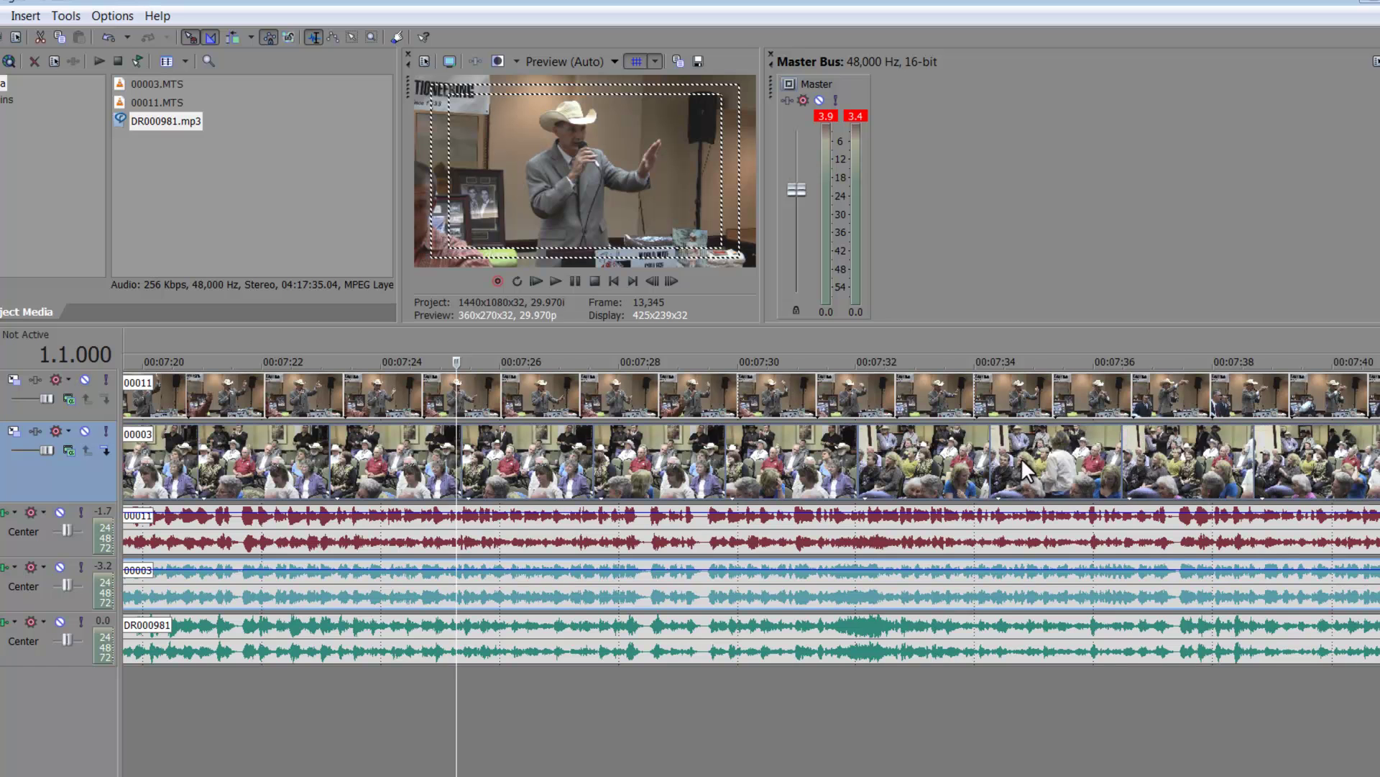
pyautogui.click(1050, 461)
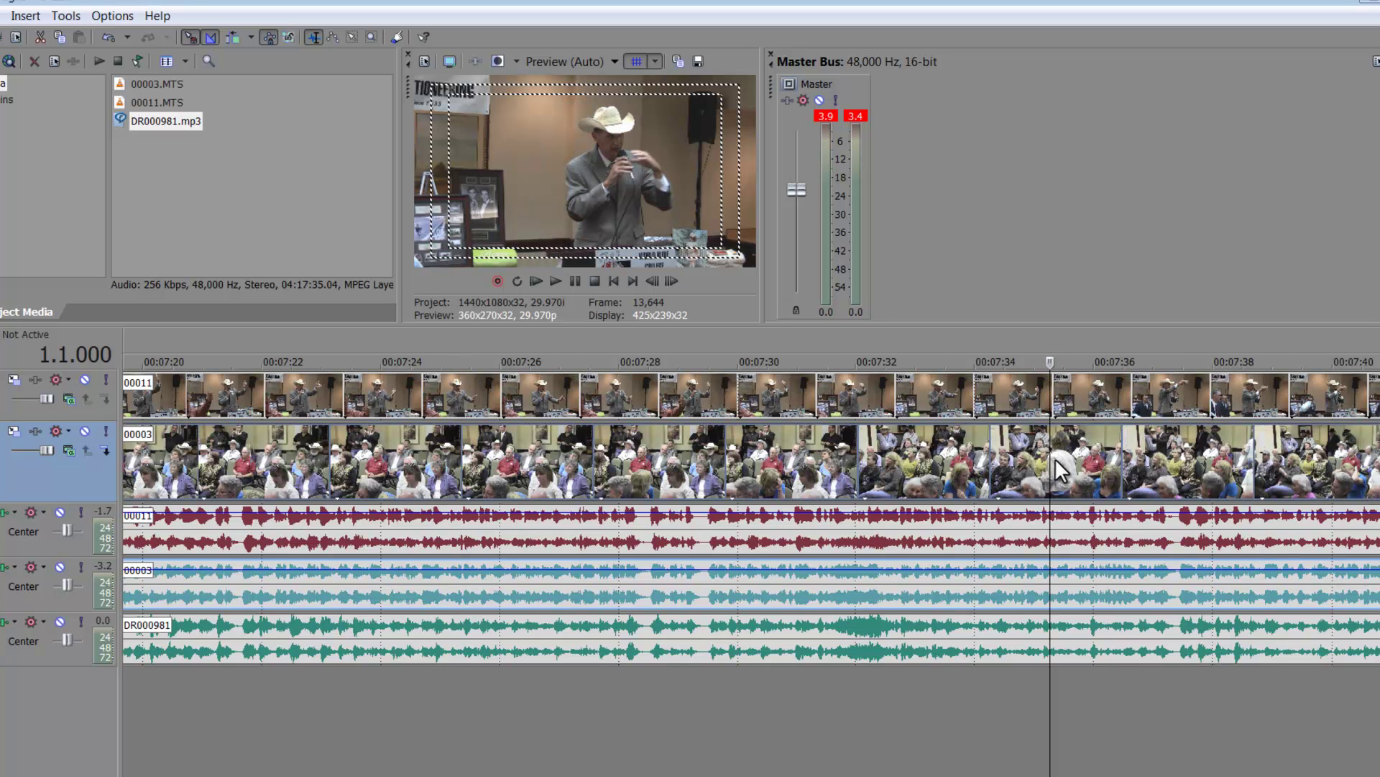
pyautogui.click(1185, 460)
pyautogui.scroll(-5, 1040, 491)
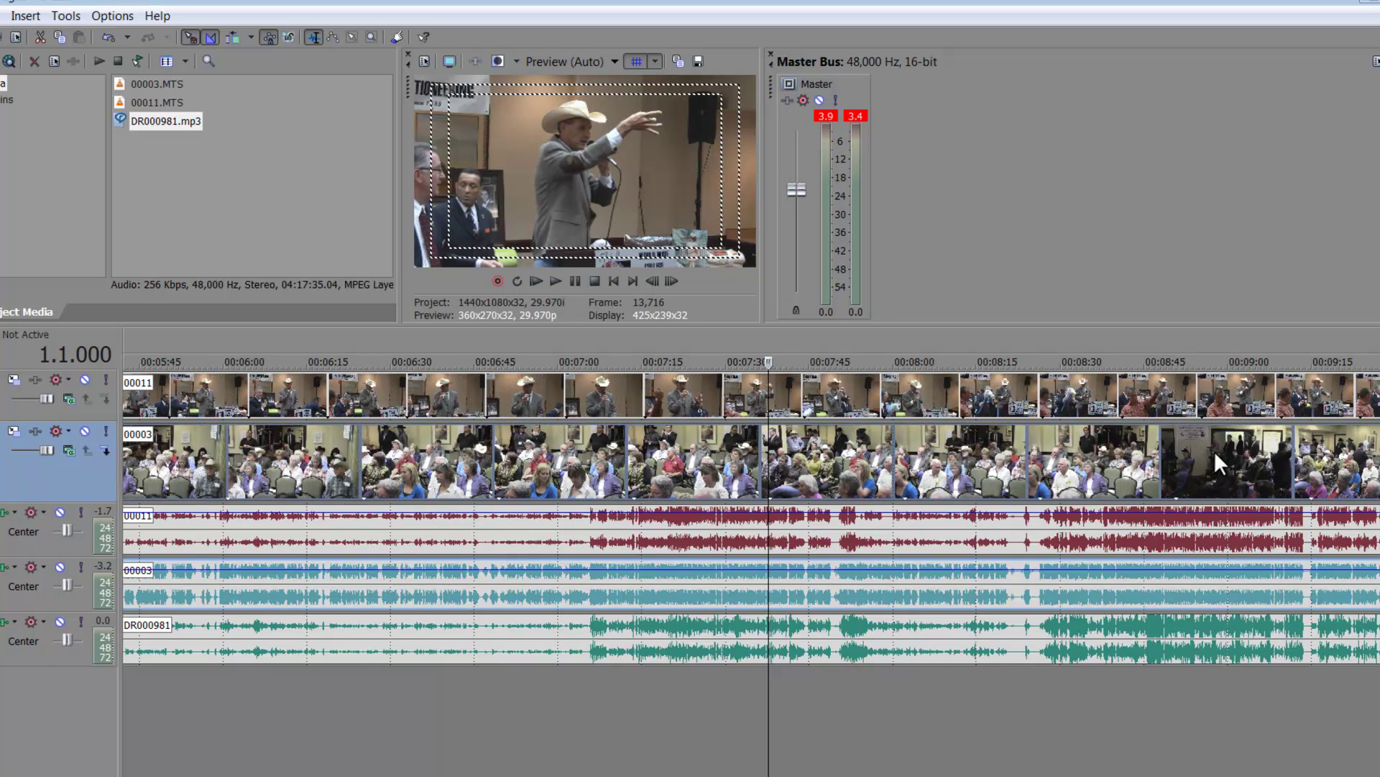
pyautogui.click(1198, 462)
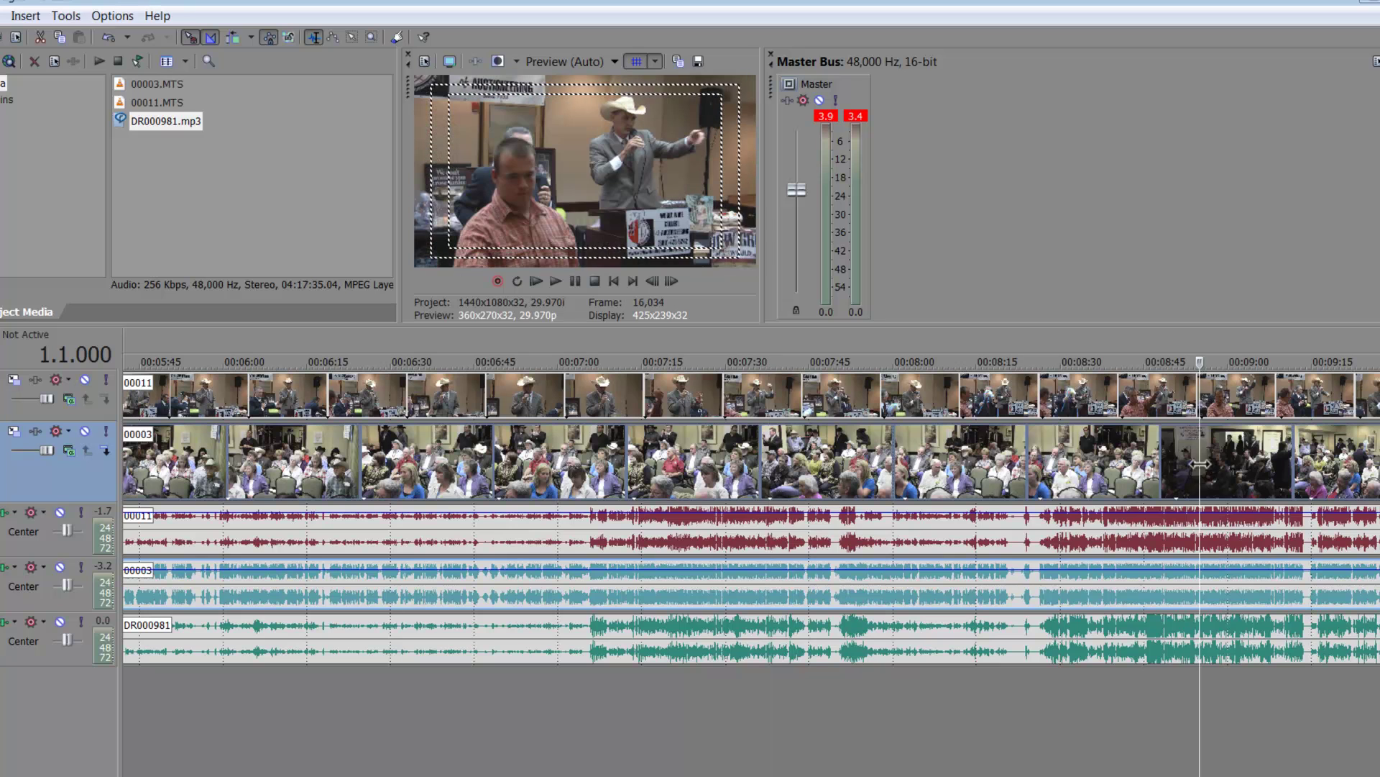